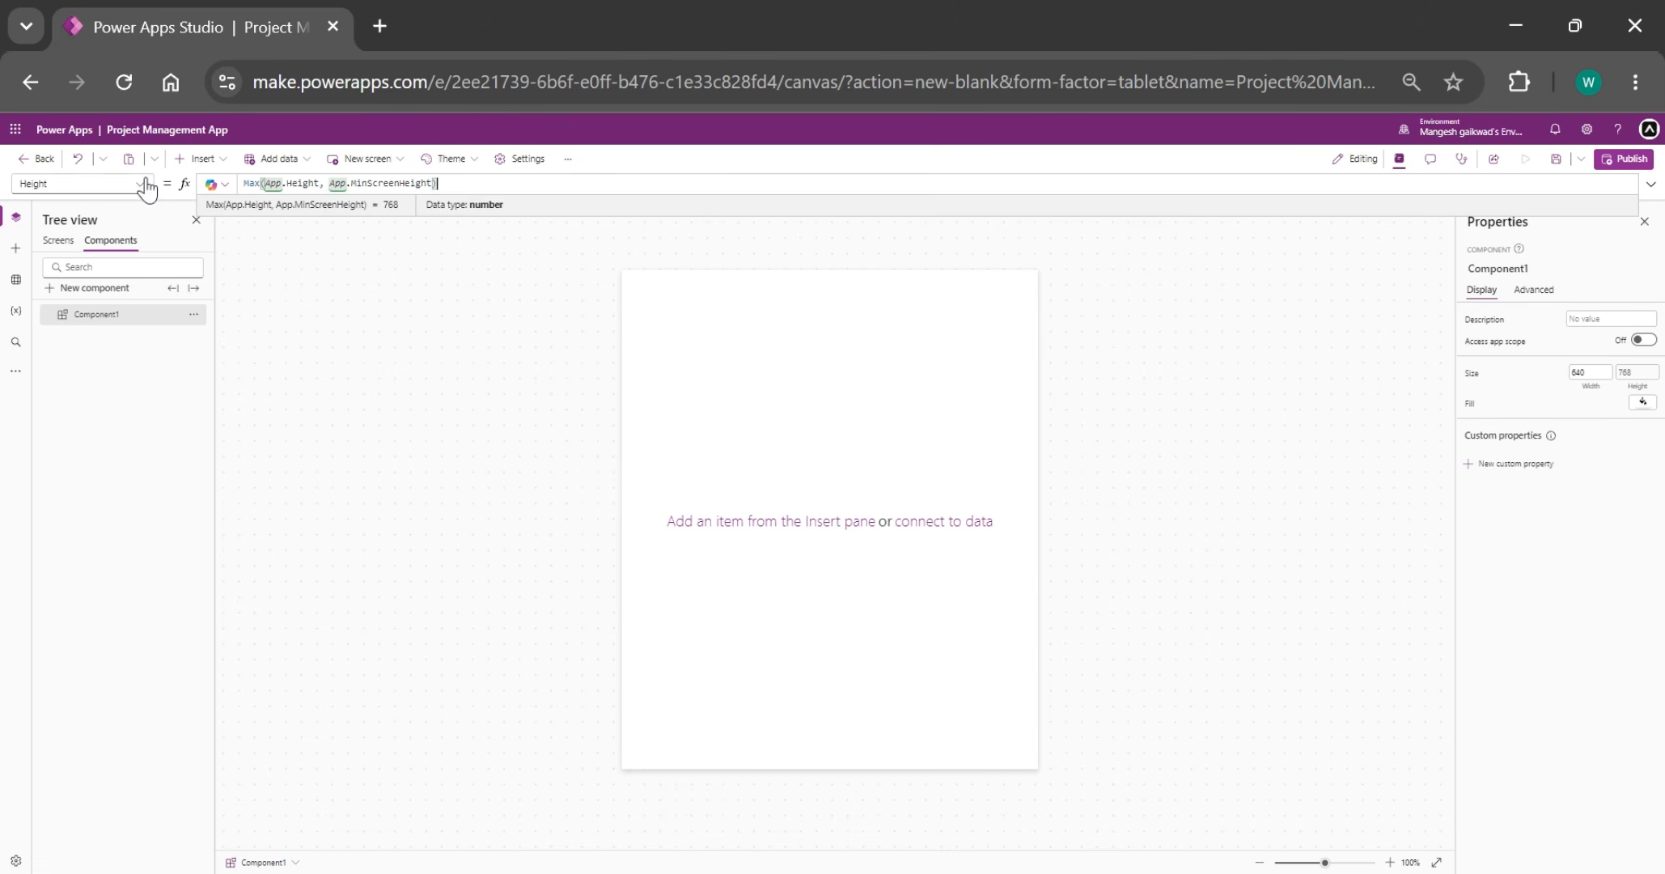
- Copy Screen1's Width formula for reuse in the component's Width property
click(147, 186)
click(84, 350)
click(59, 241)
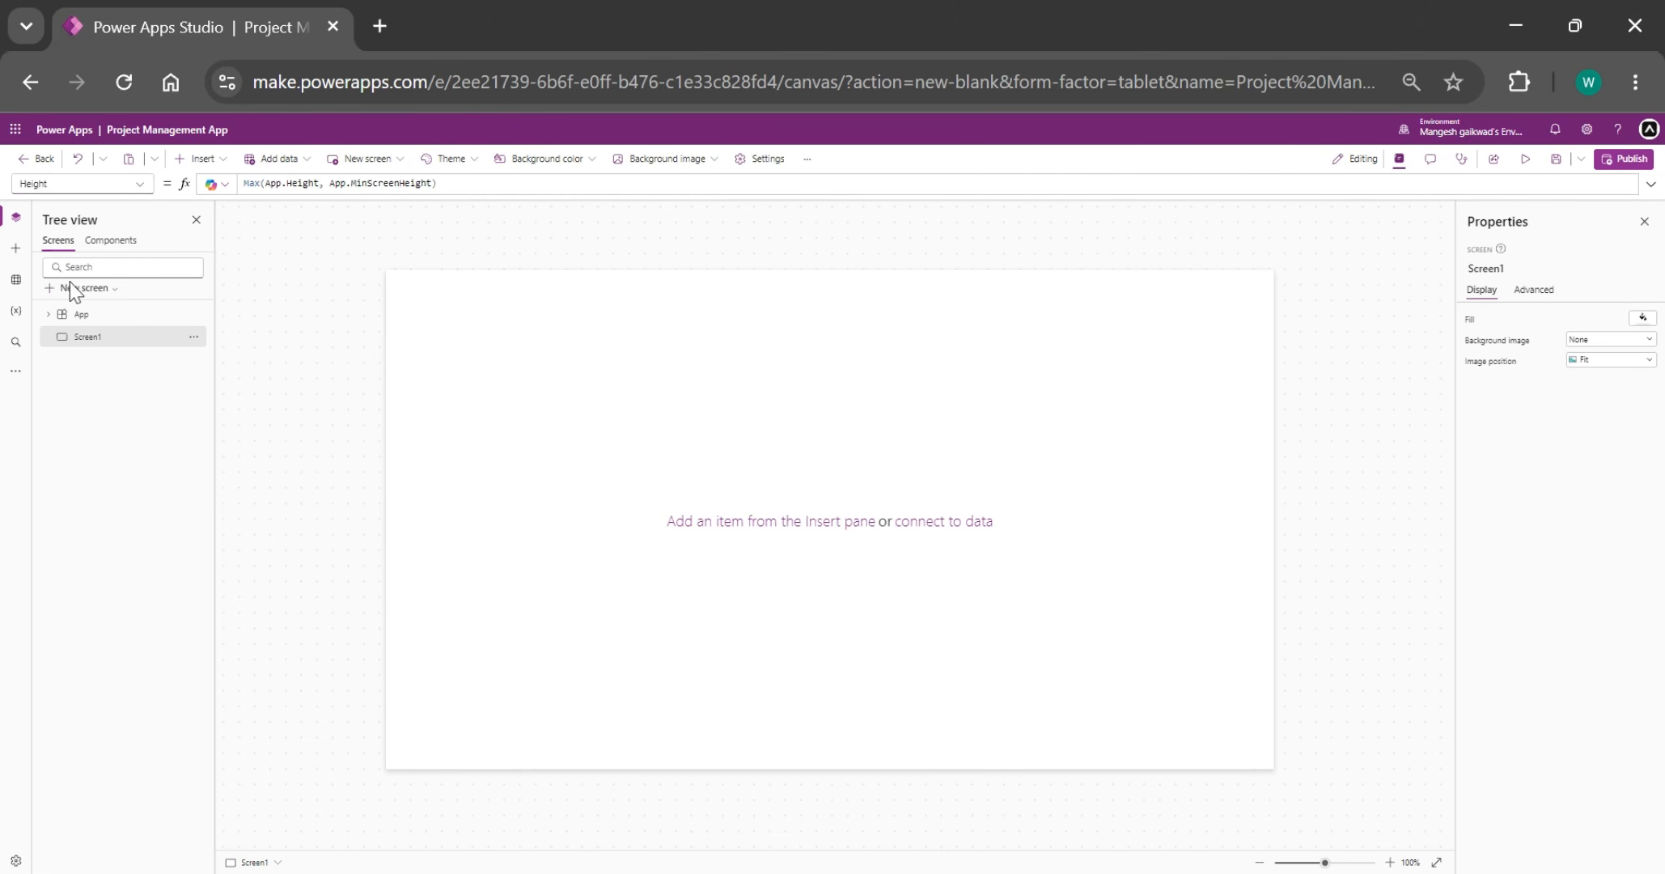
click(139, 184)
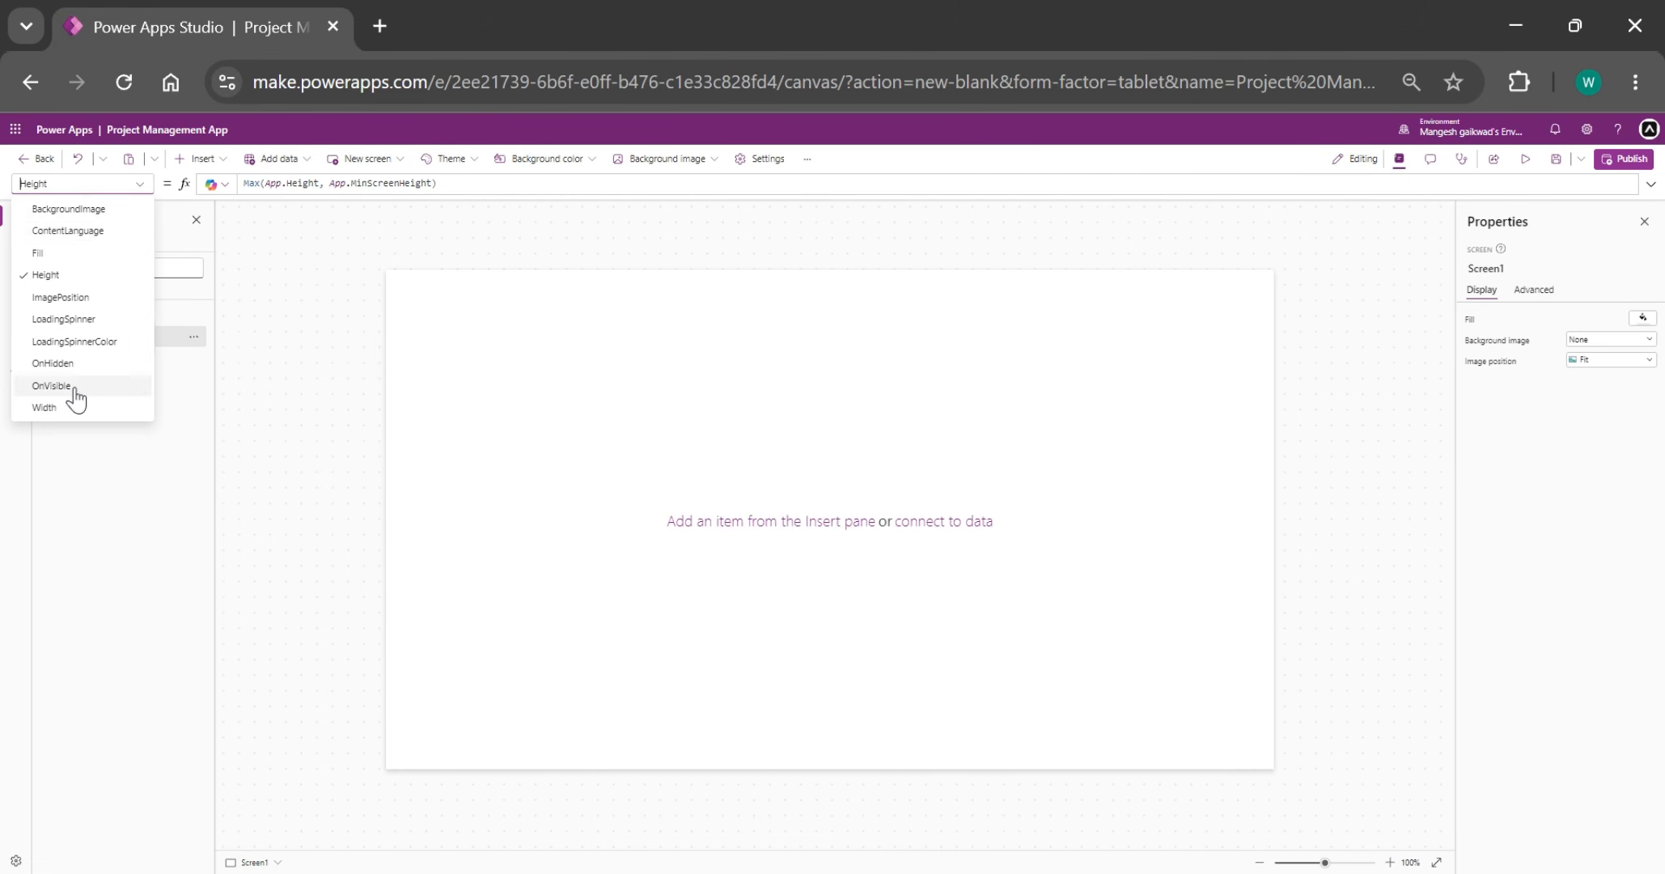
click(97, 379)
key(ctrl+c)
- Set Component1's Width to Max(App.Width, App.MinScreenWidth)/4
click(110, 240)
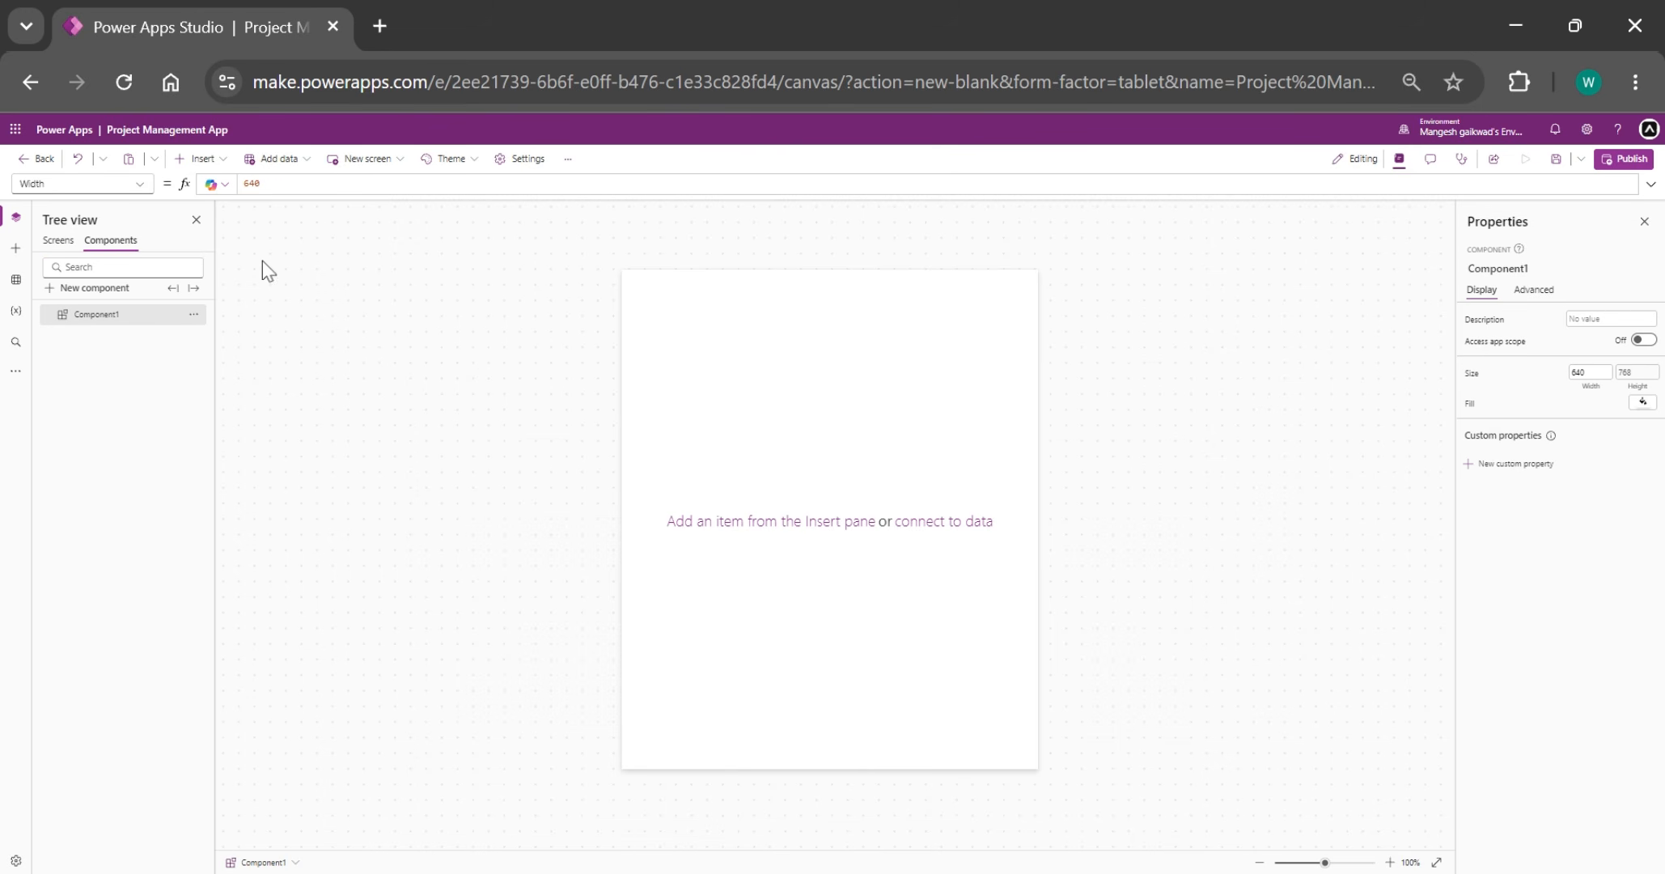
click(273, 185)
key(ctrl+a)
key(ctrl+v)
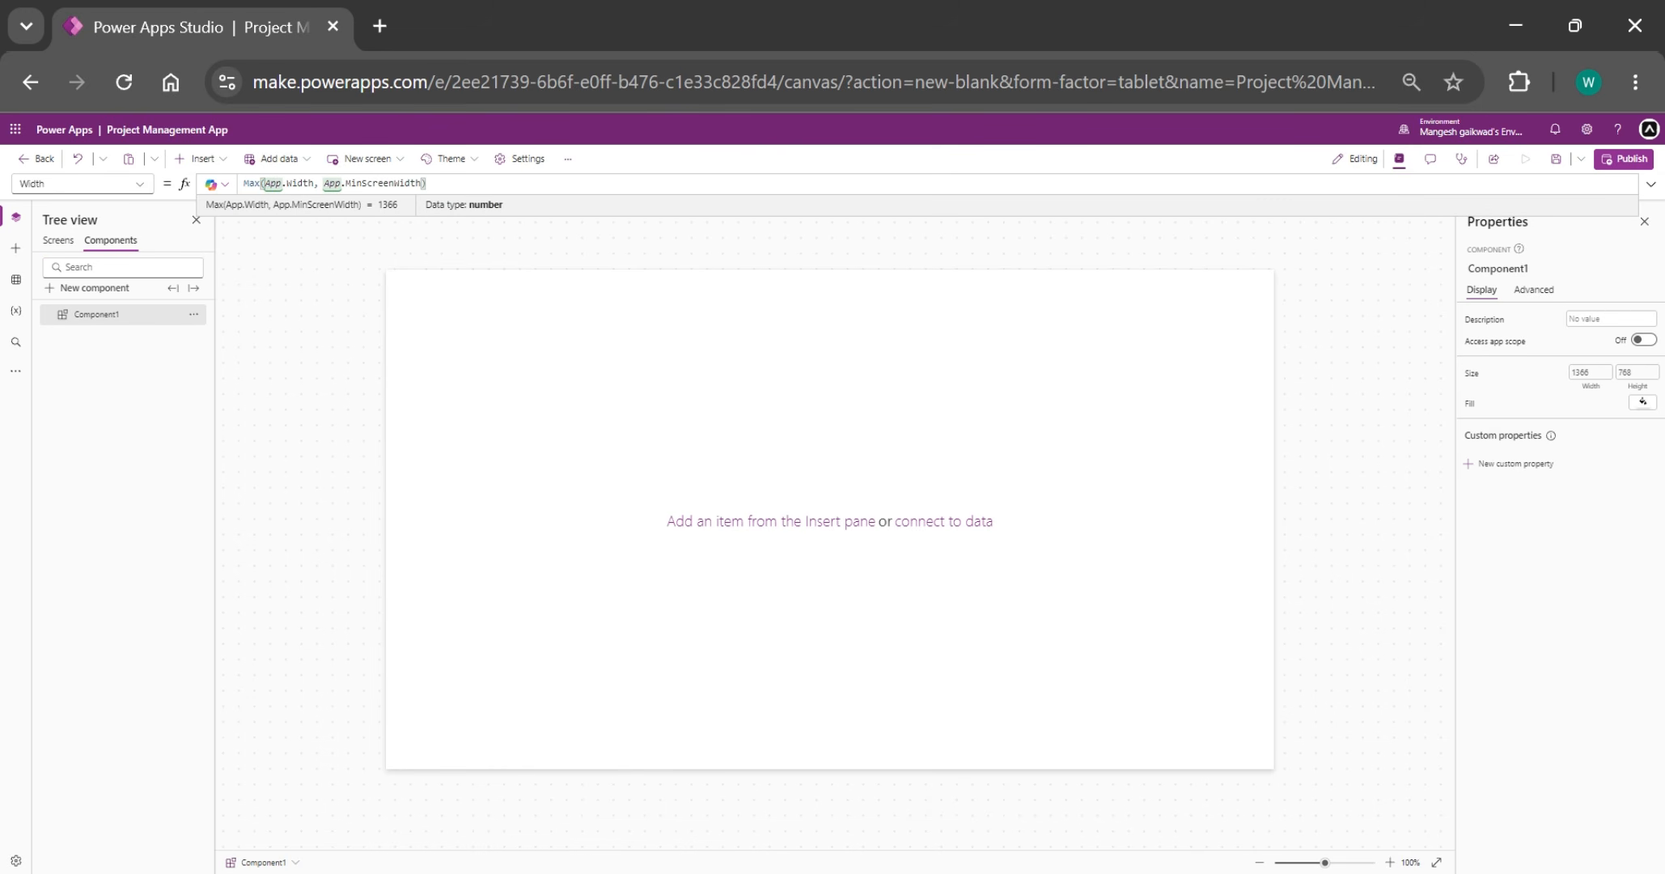
click(1068, 459)
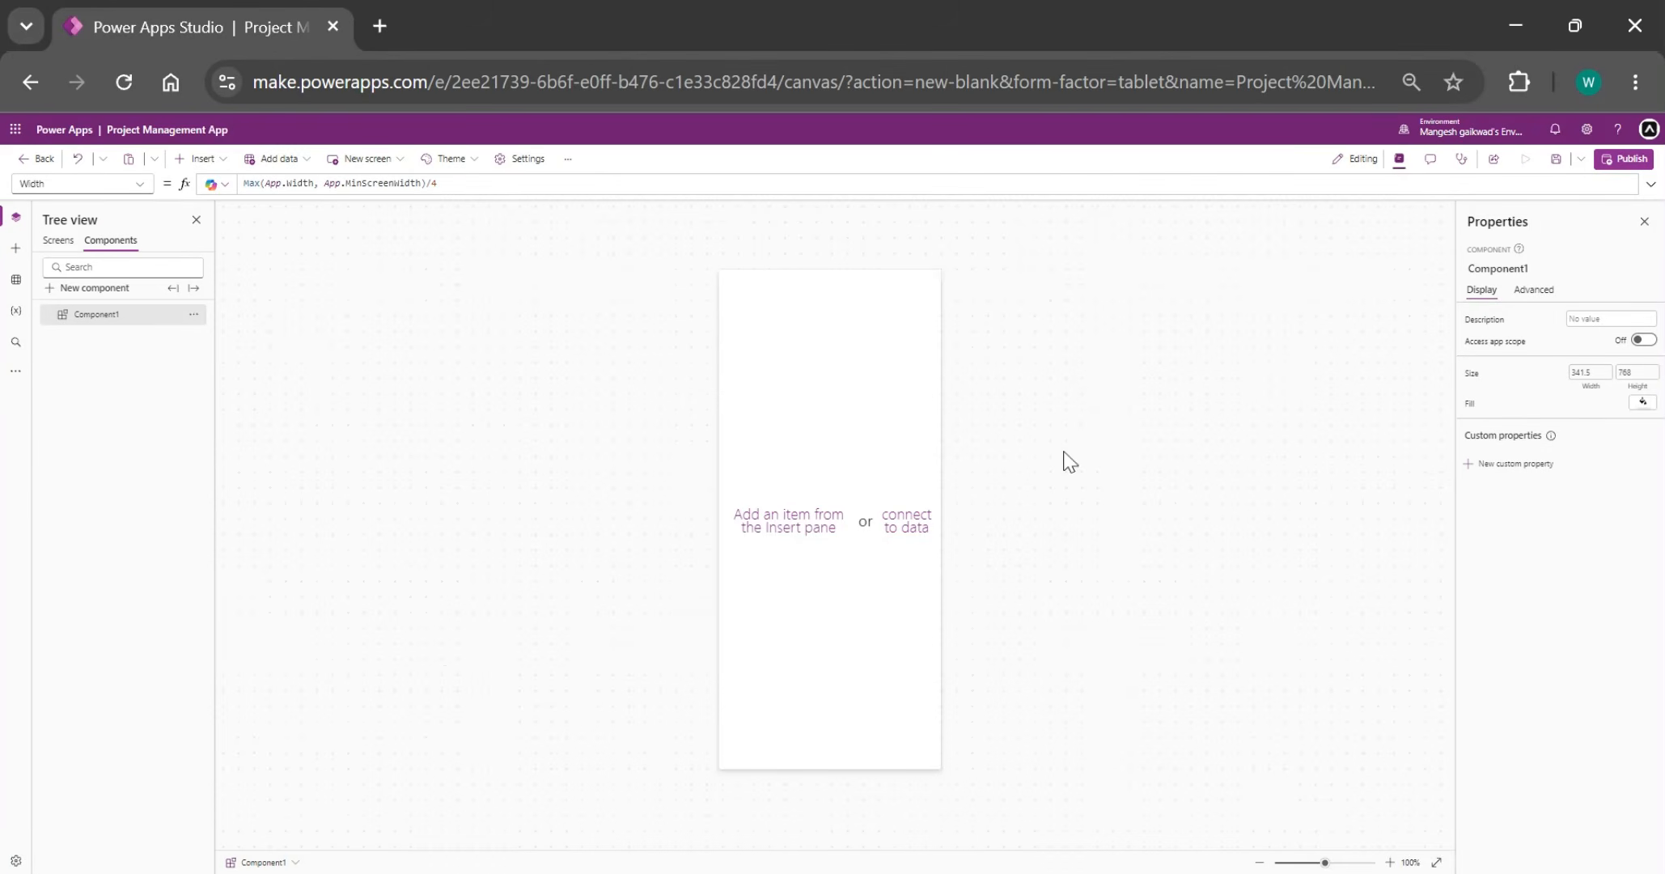
click(477, 184)
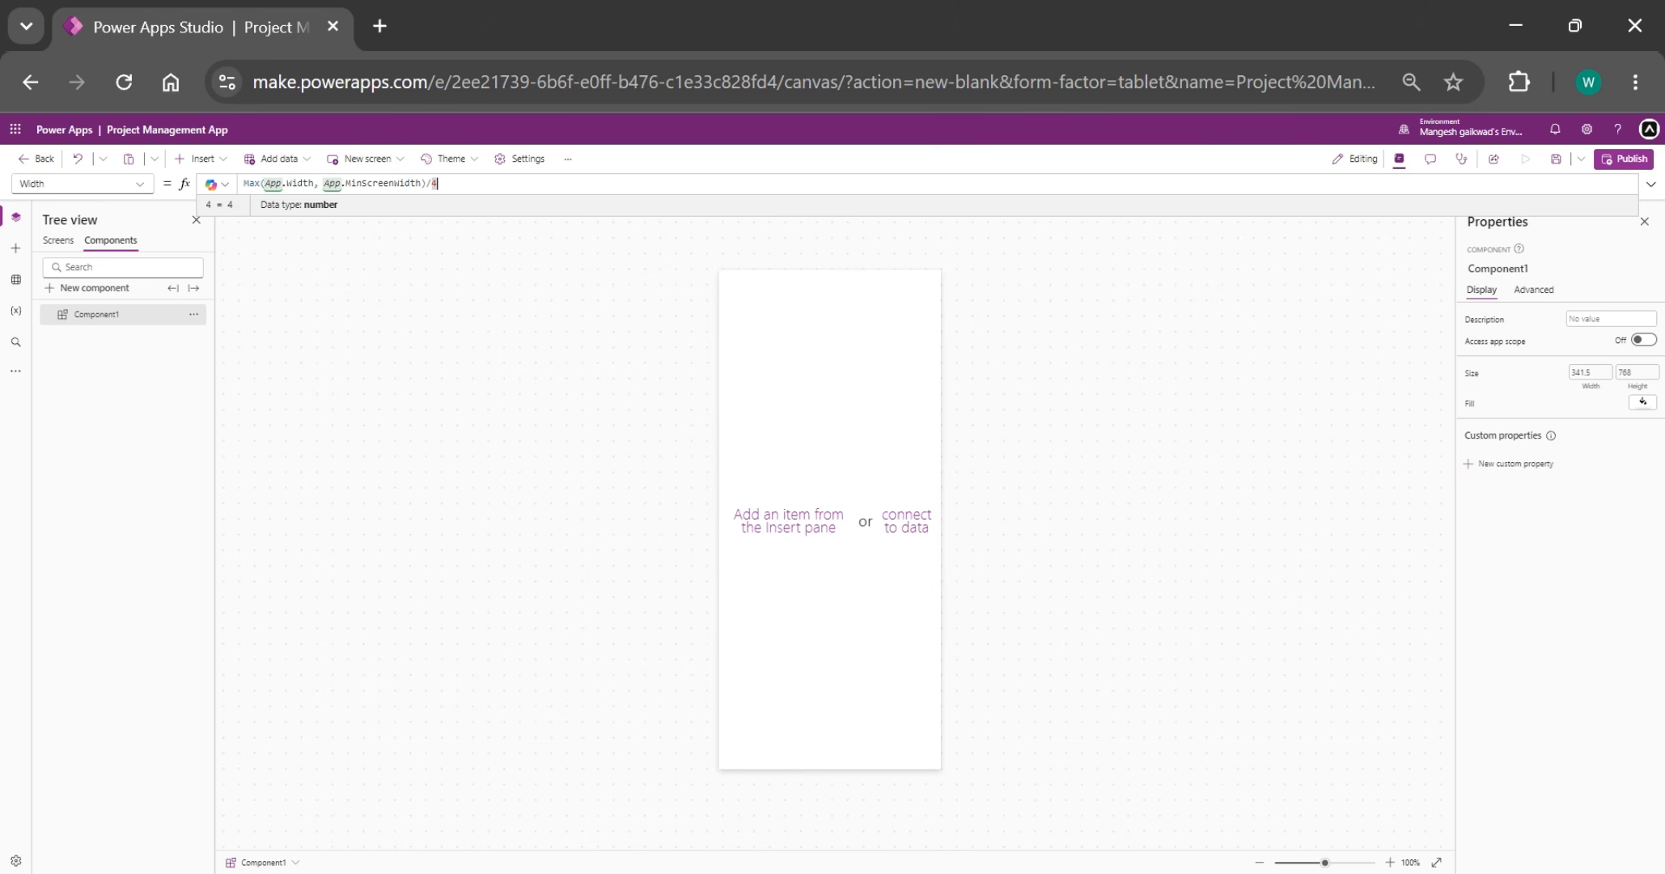
- Insert a vertical container into Component1
click(194, 160)
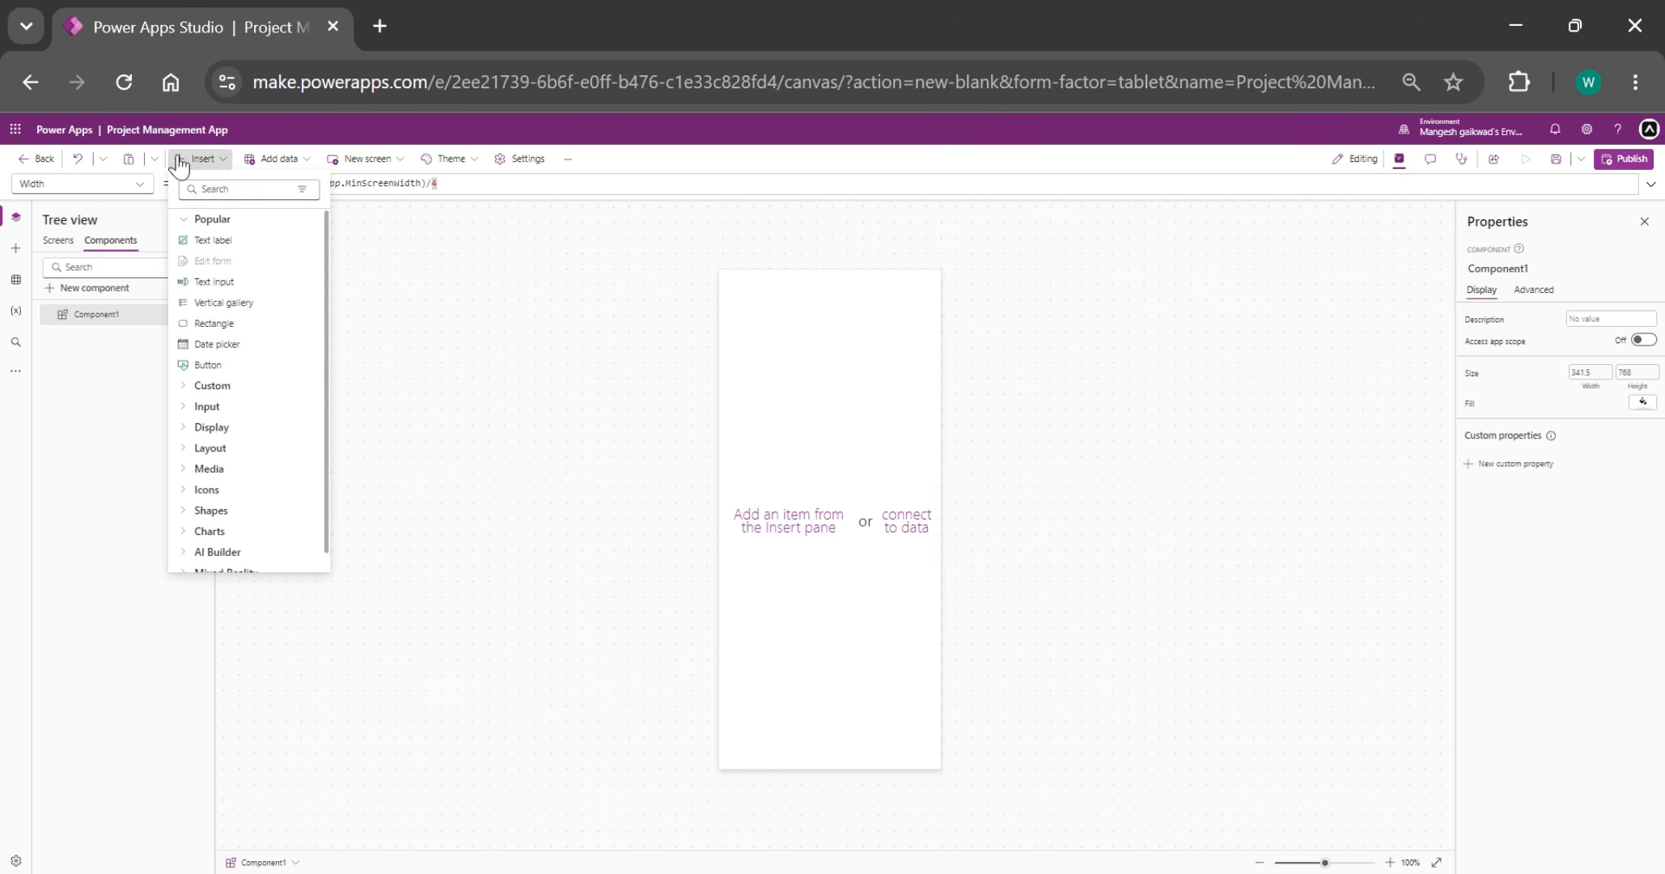
text(cont)
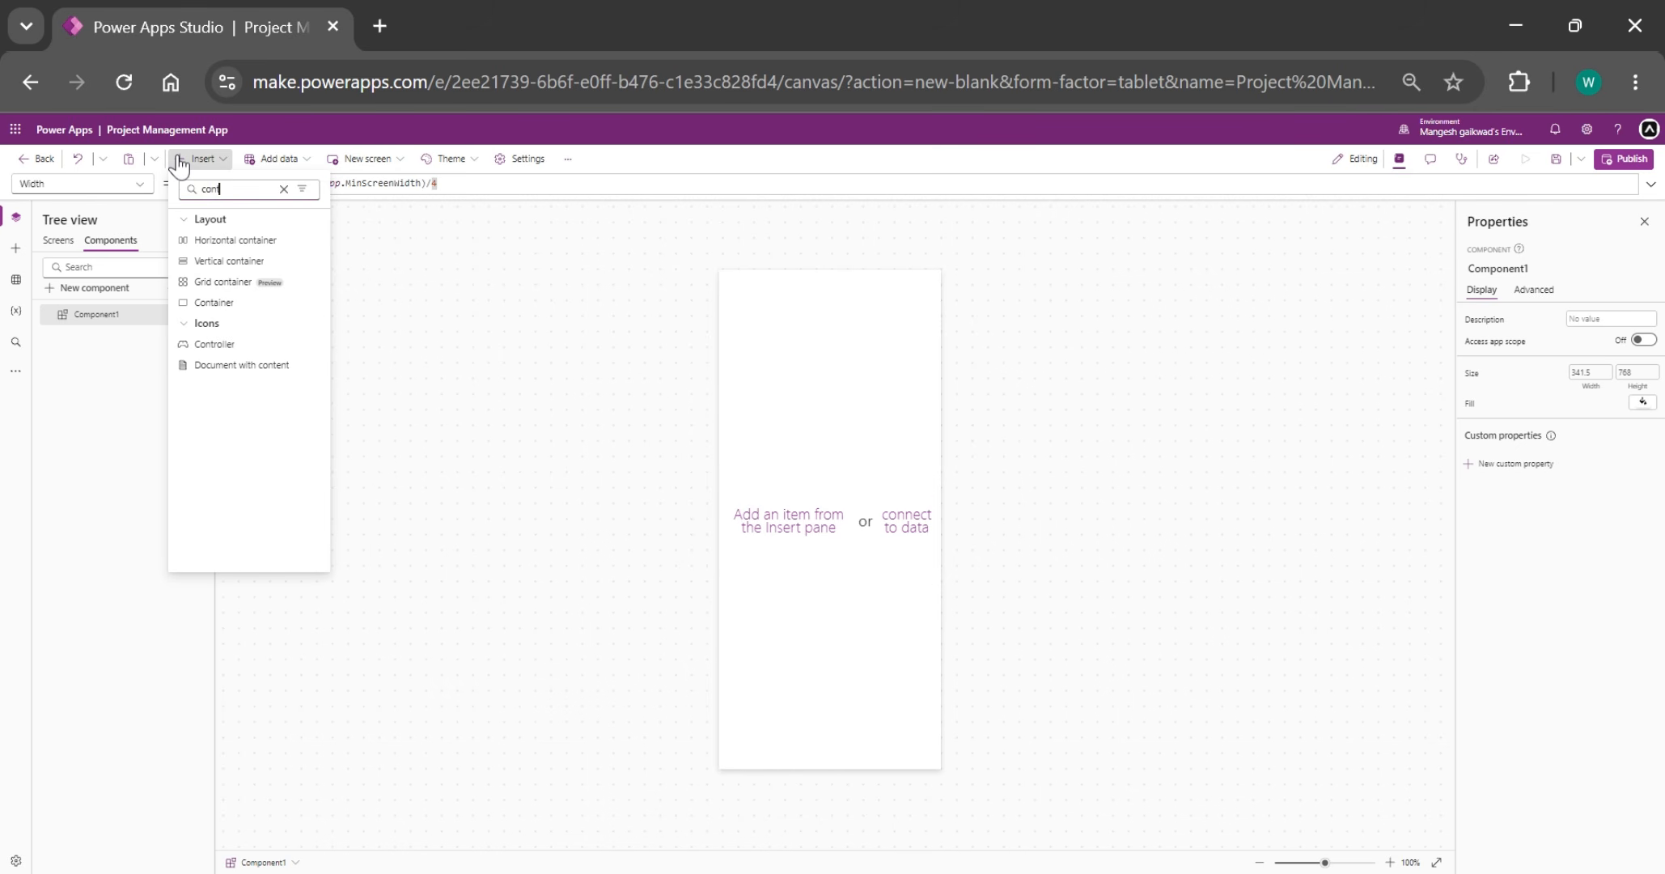
click(223, 260)
- Set Container1's Y position to 0 and make it fill the component, with Parent.Height as its height
click(1629, 578)
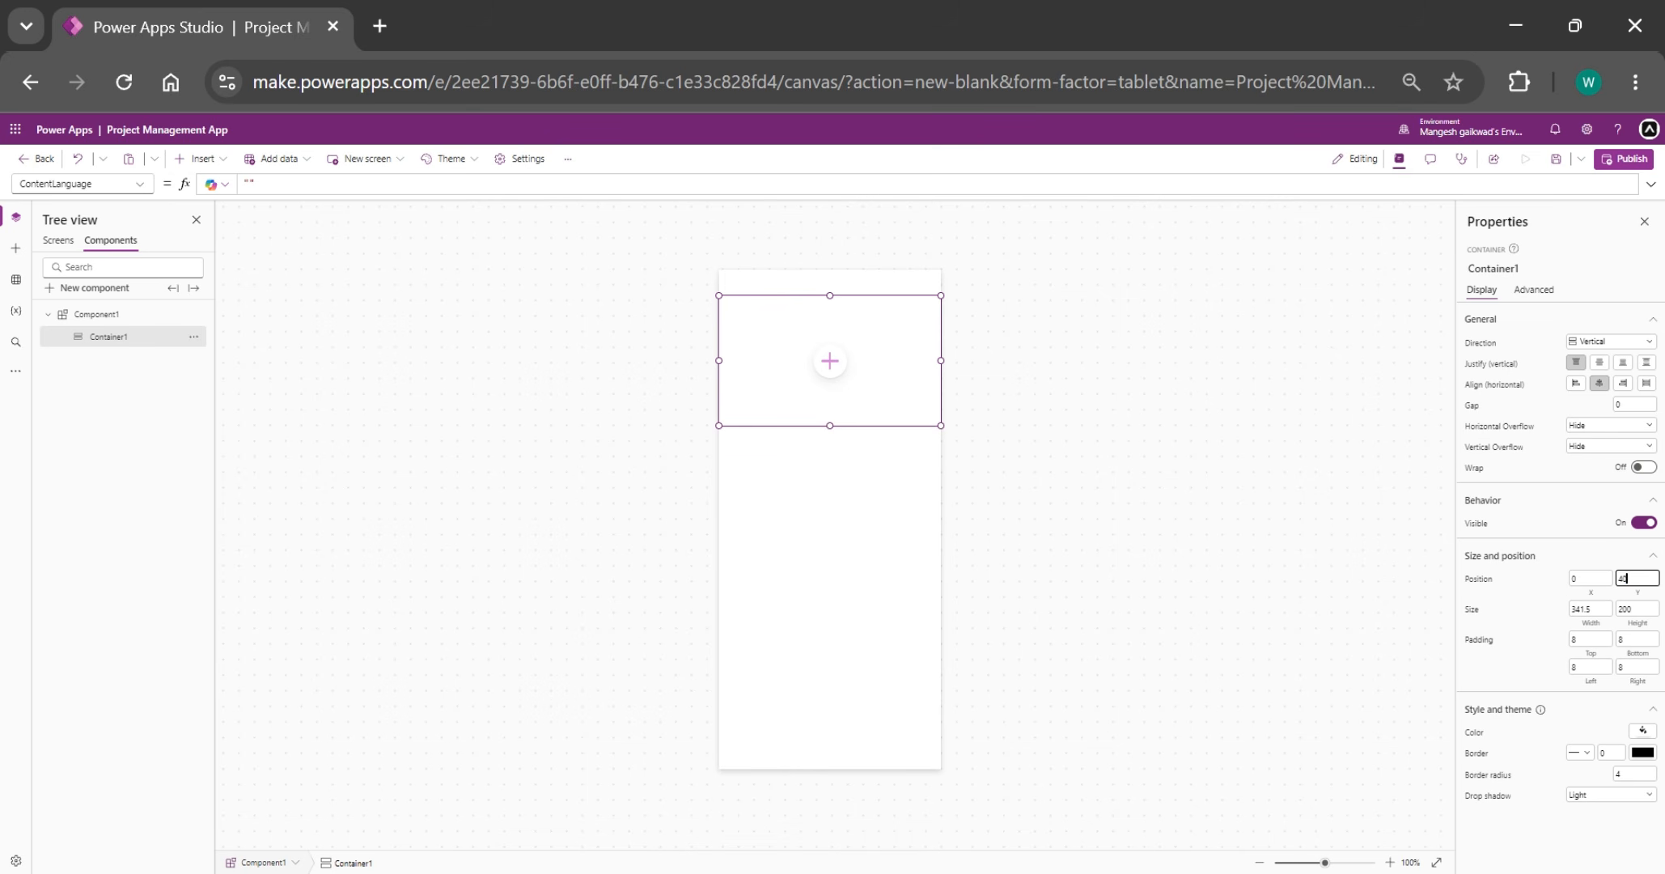
text(0)
click(1590, 611)
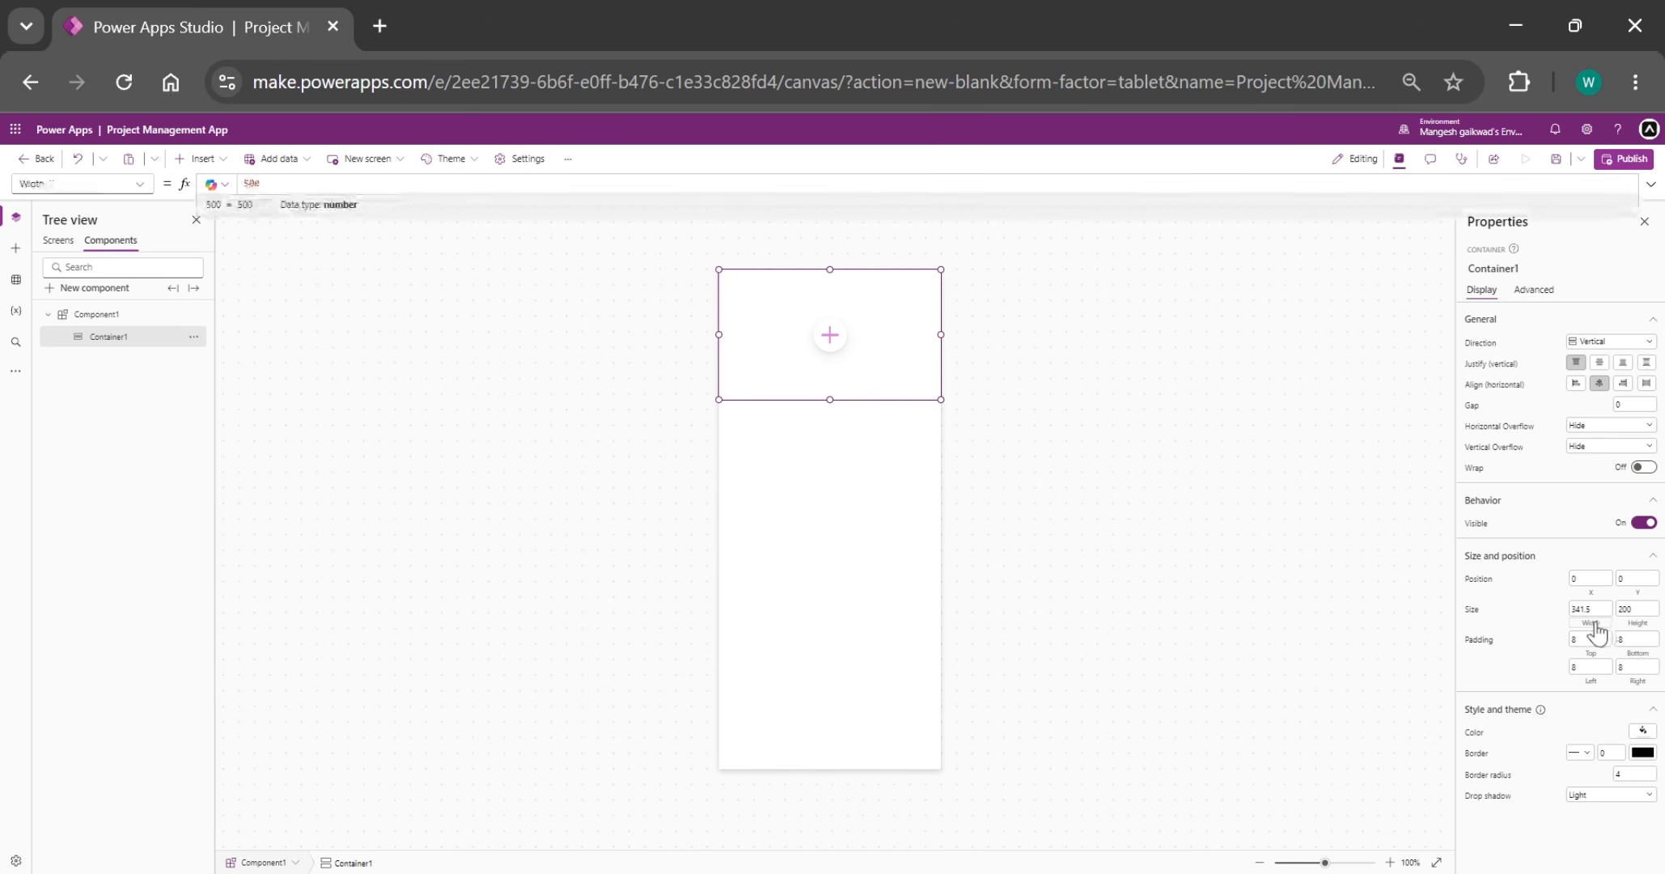
click(1639, 632)
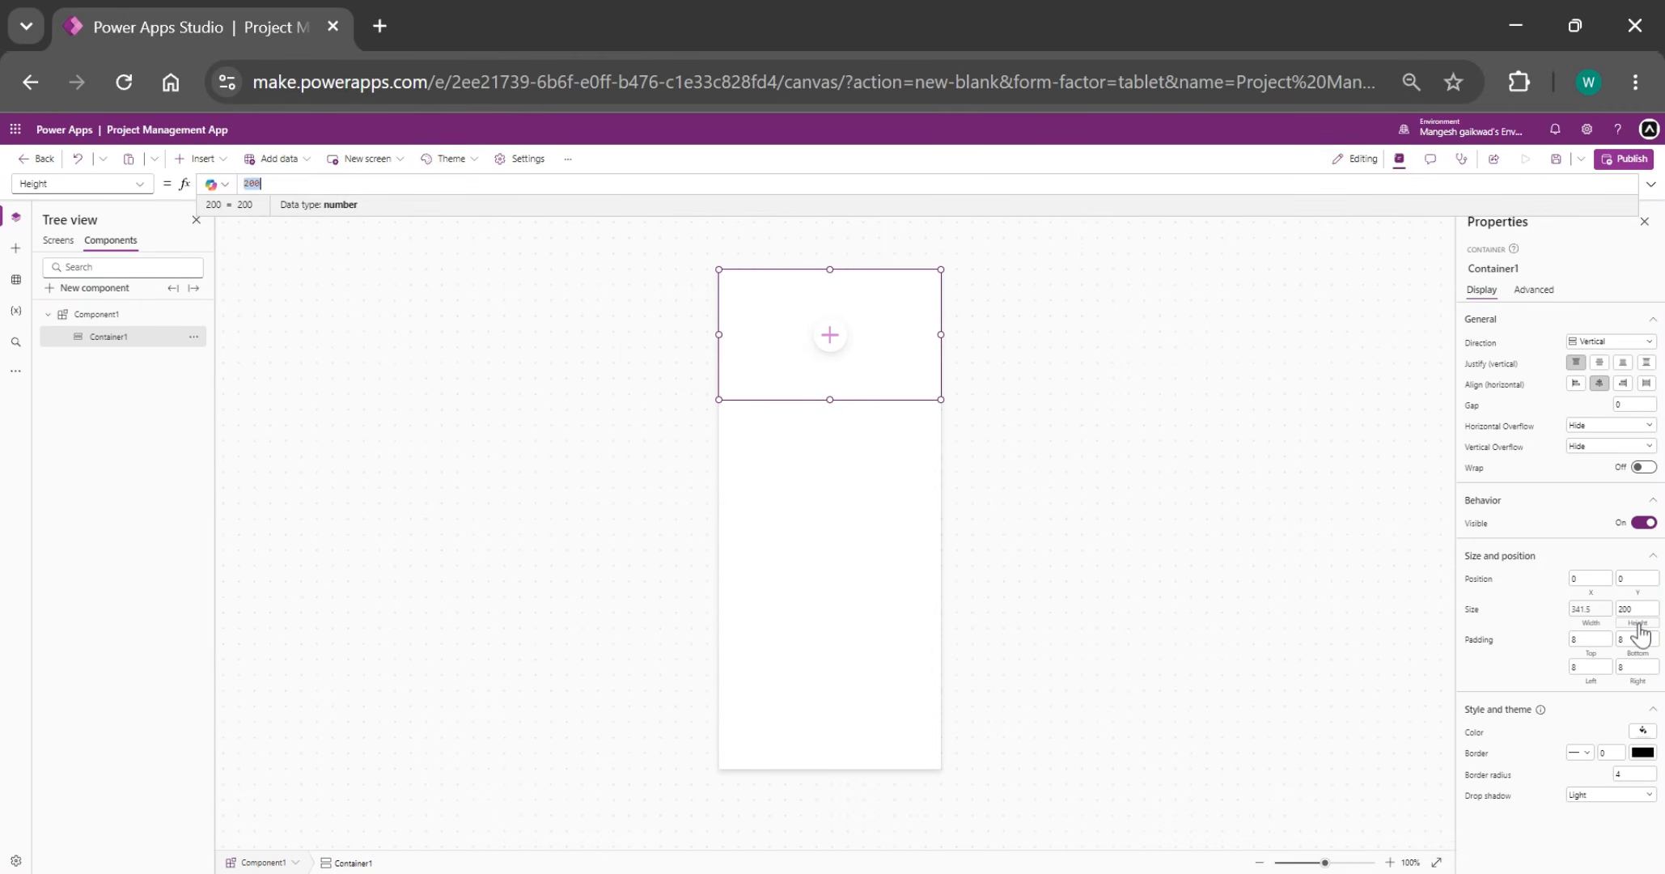
text(Parent.Height)
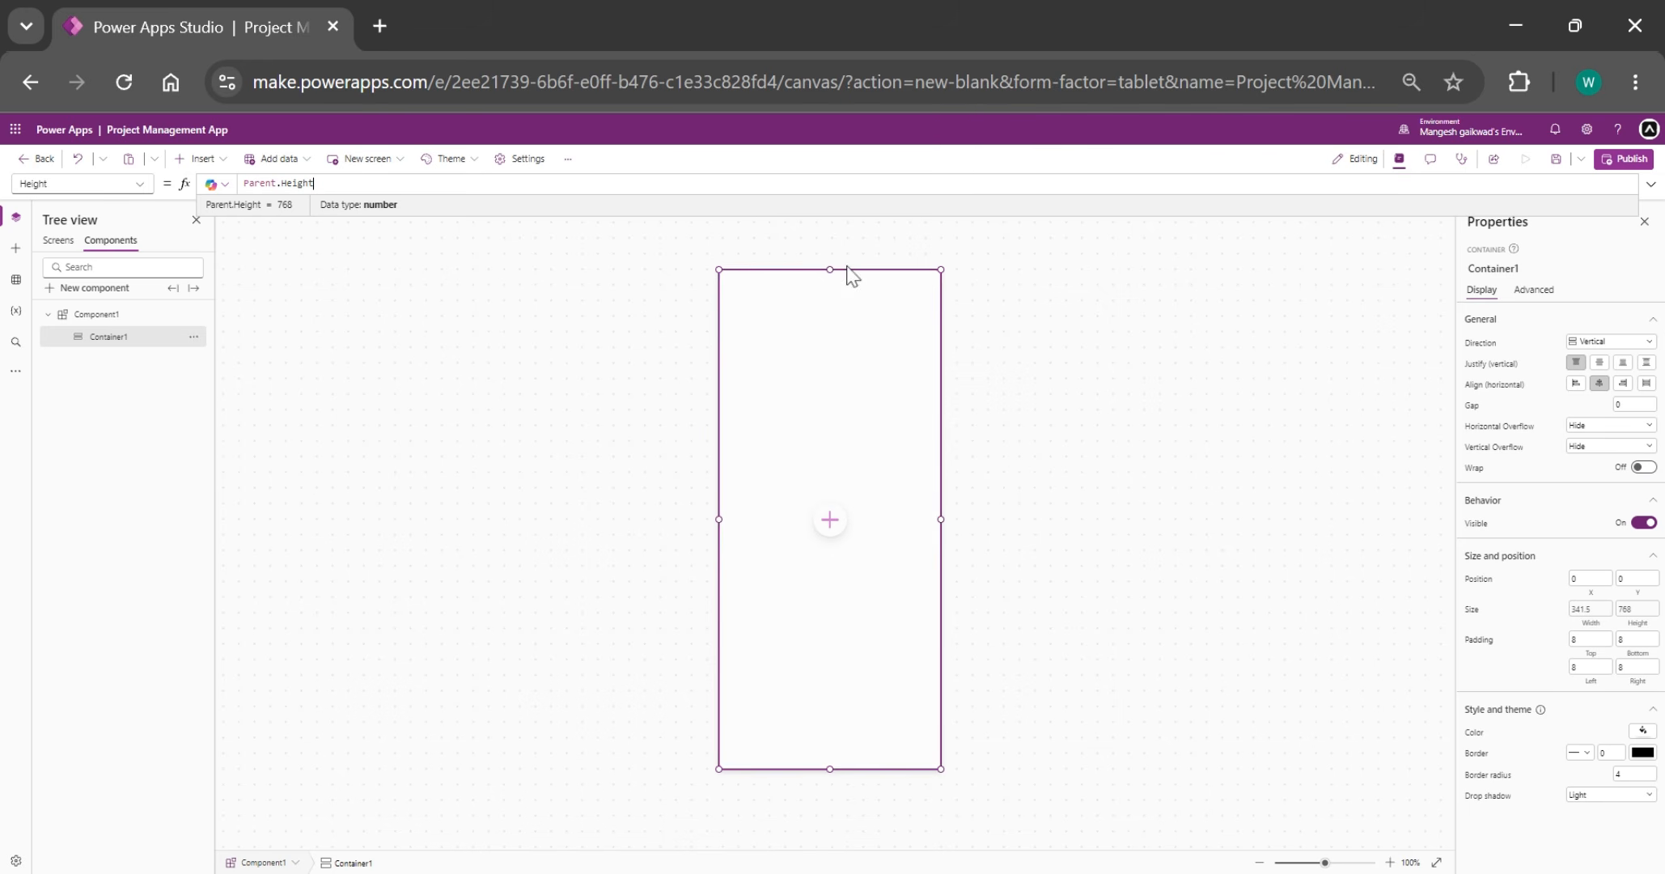
- Set Container1's border radius to 0 and its drop shadow to None
click(1634, 774)
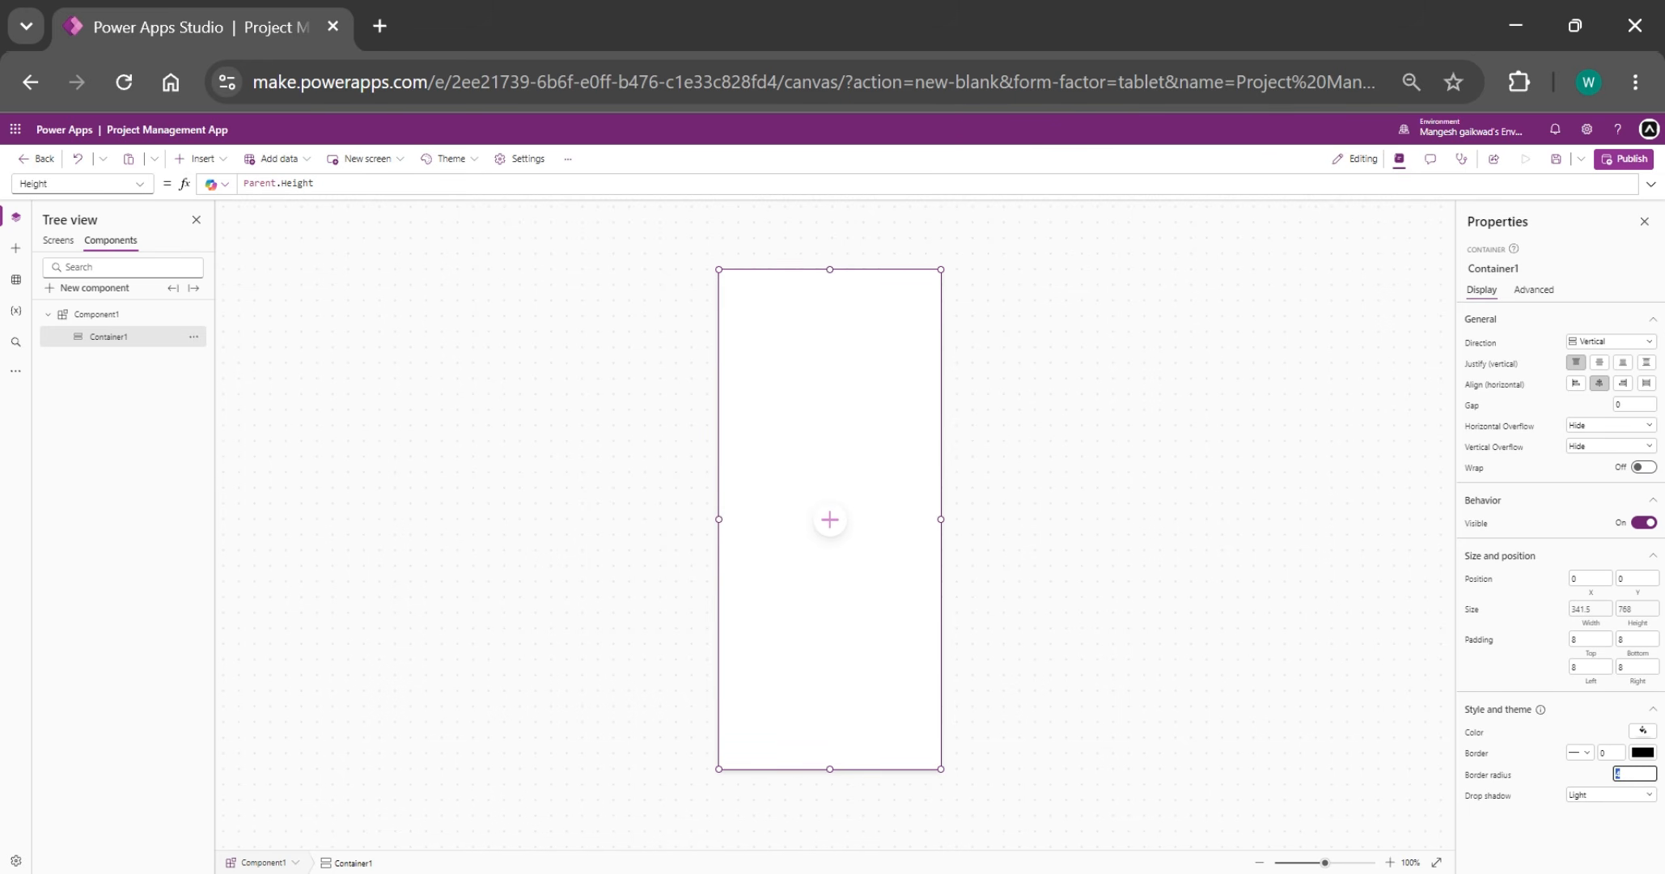
click(1608, 795)
click(1587, 684)
click(1173, 558)
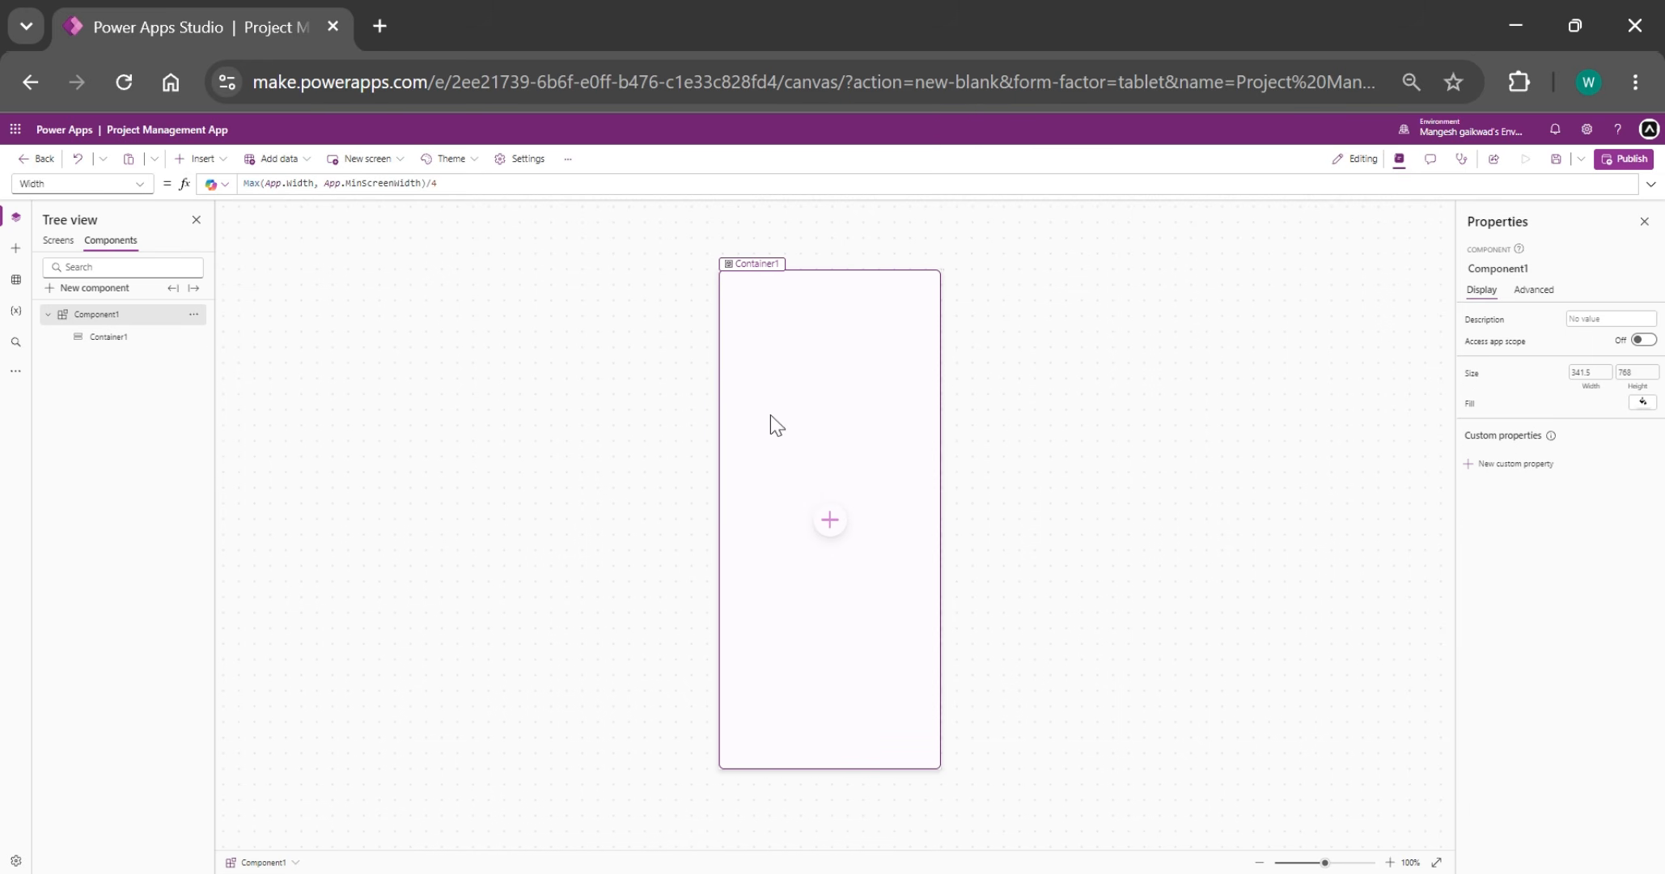
- Insert a vertical container inside Container1 and give it rounded corners
click(827, 522)
text(cont)
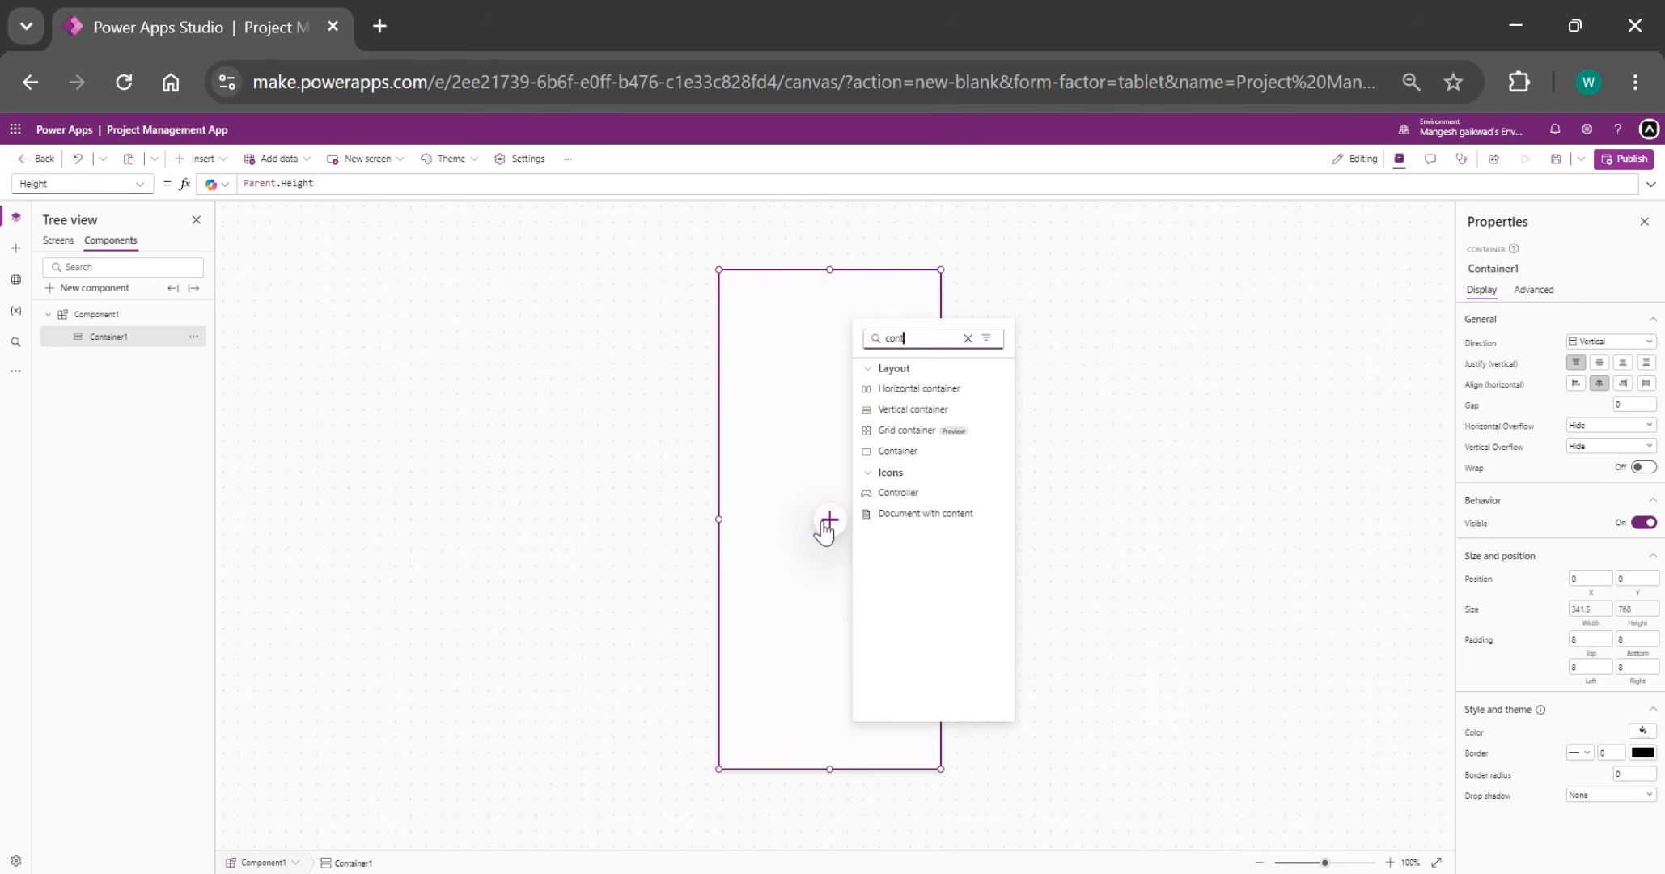
click(889, 410)
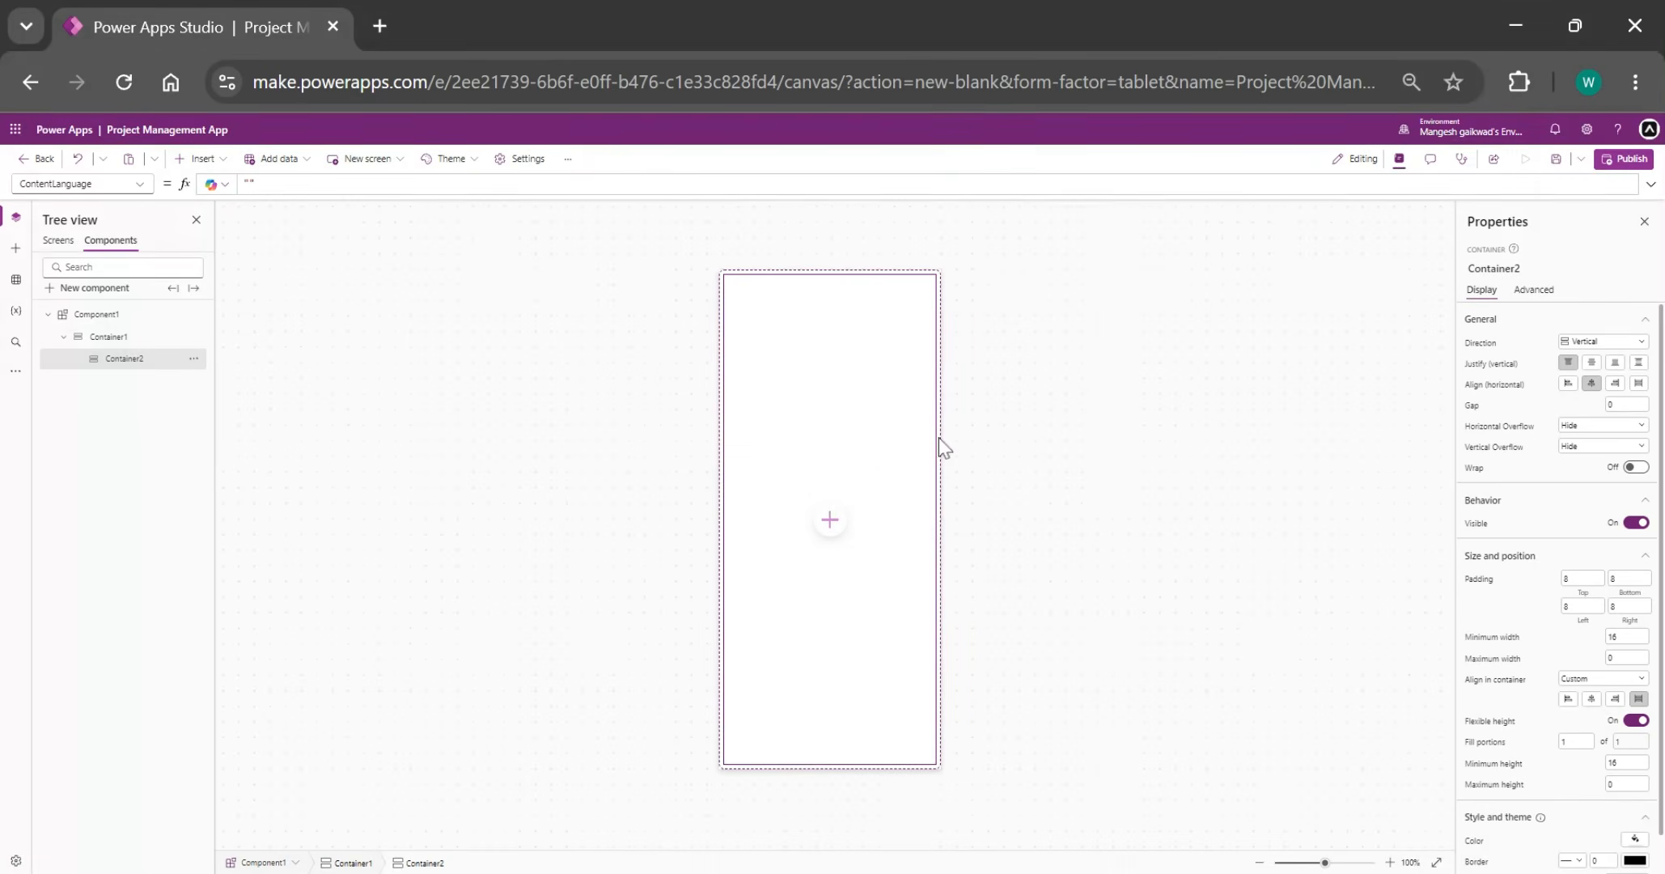
scroll(1616, 754, down, 1)
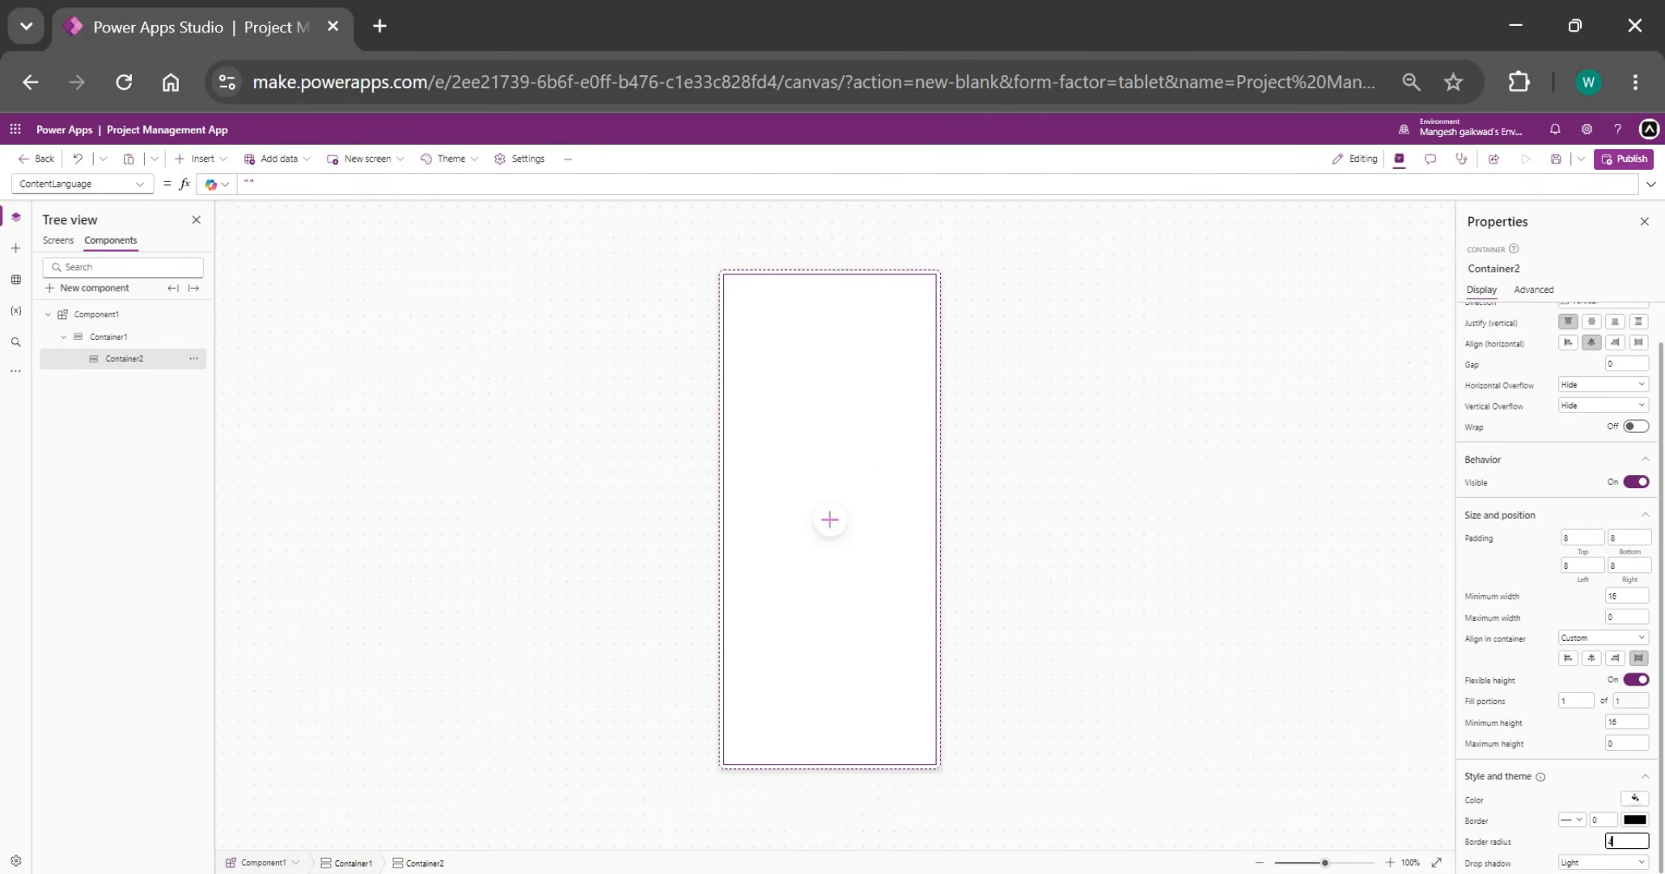
click(1582, 862)
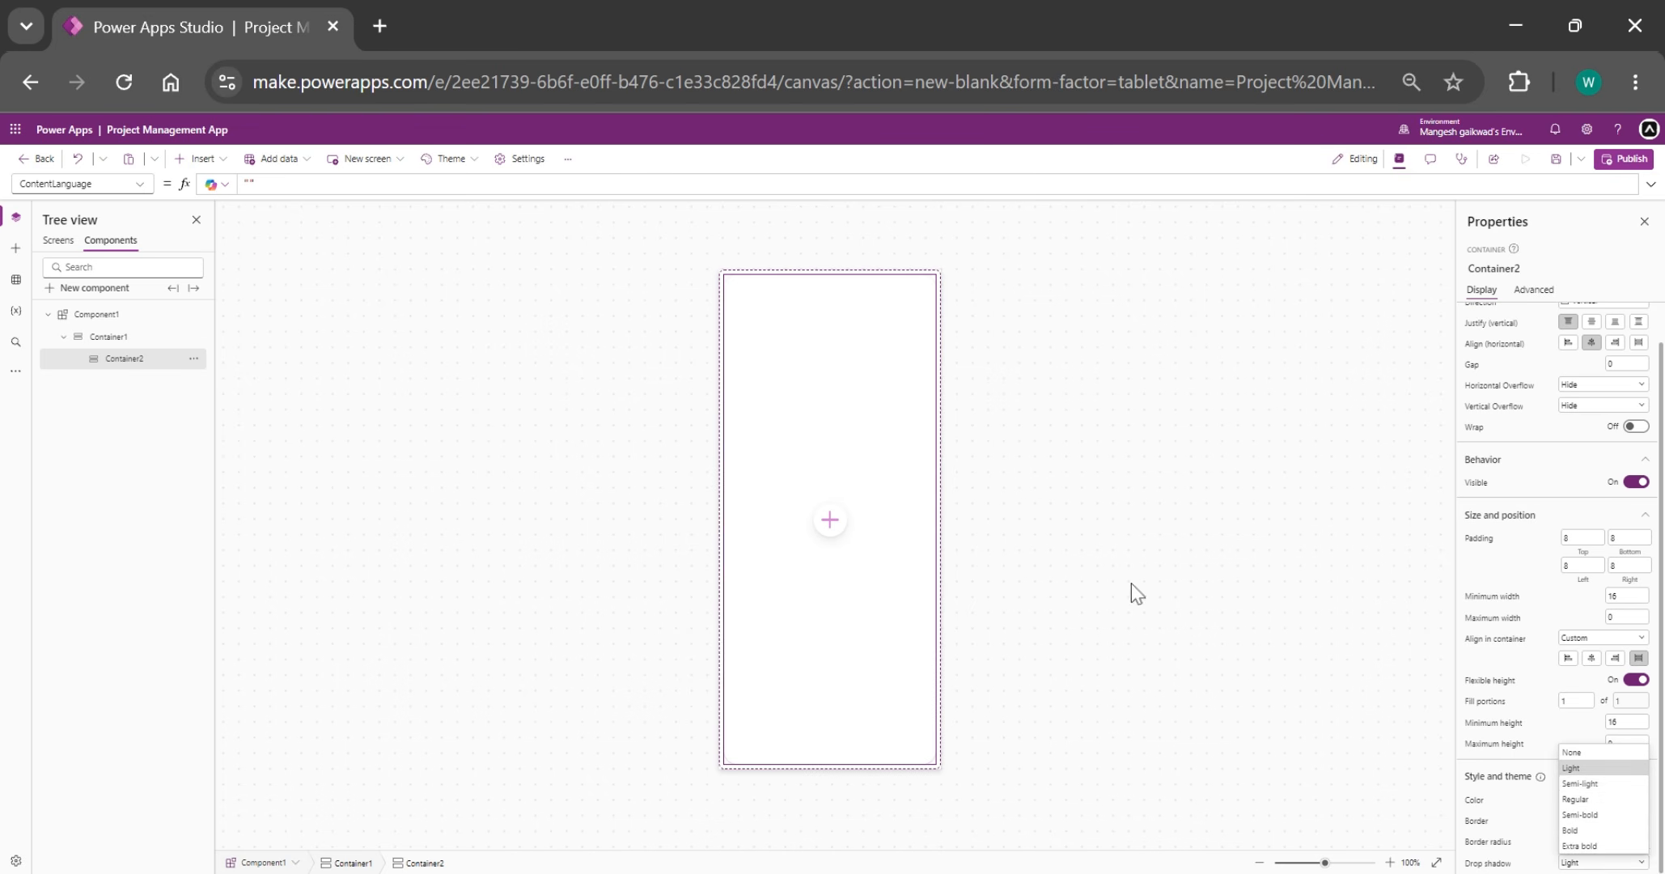
- Set Component1's fill to RGBA(245, 247, 250, 1)
click(1285, 492)
click(1470, 405)
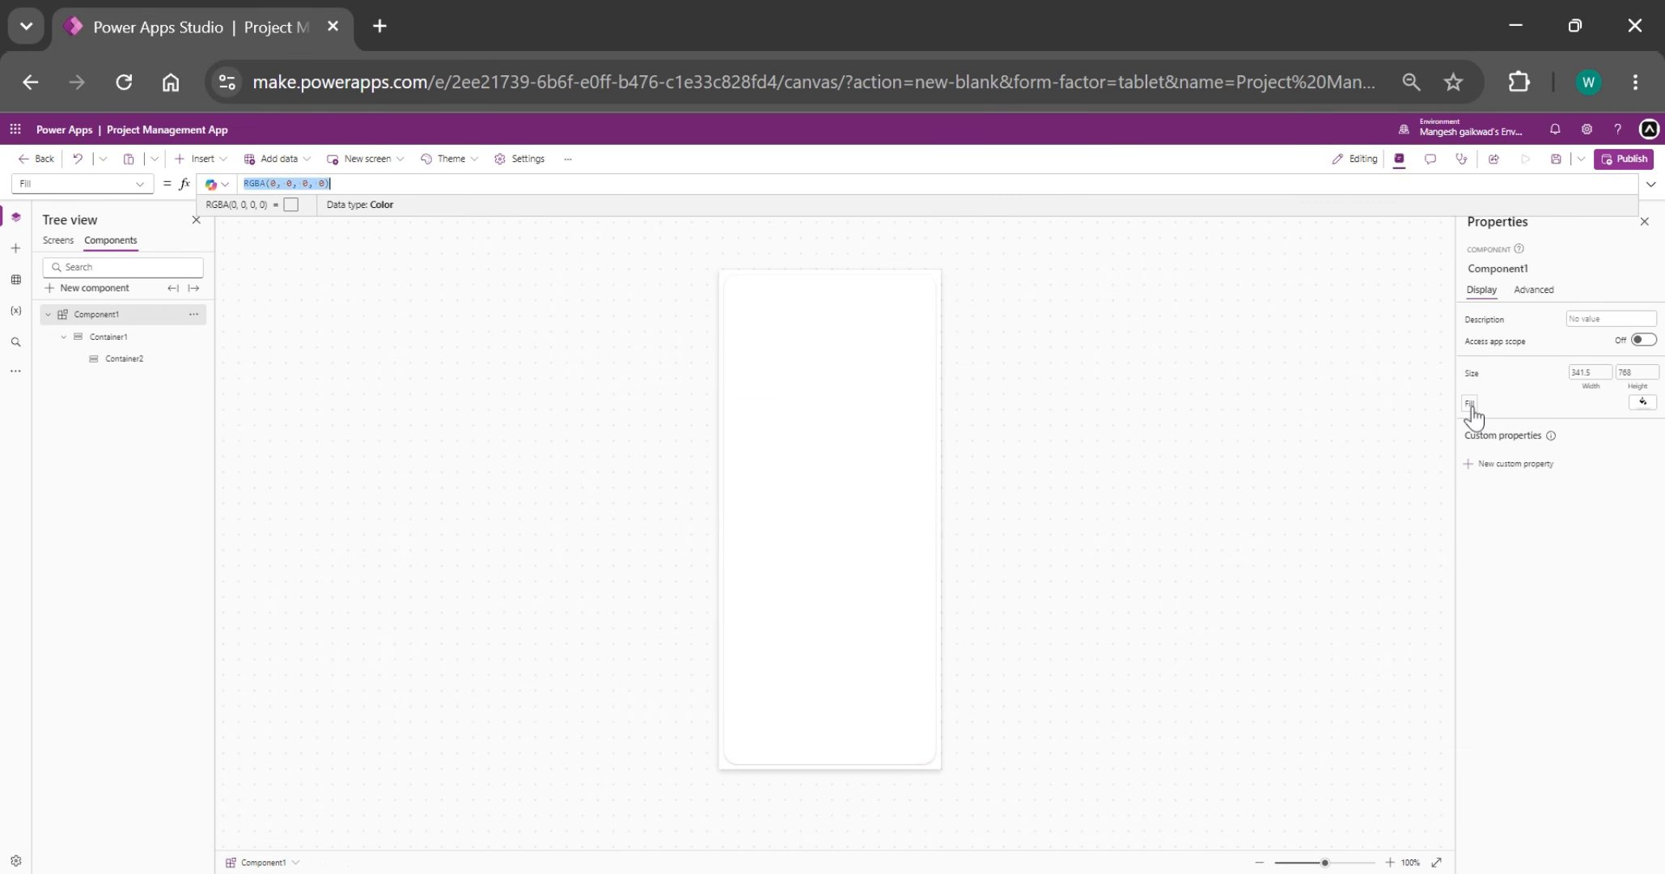
text(RGBA(245, 247, 250, 1))
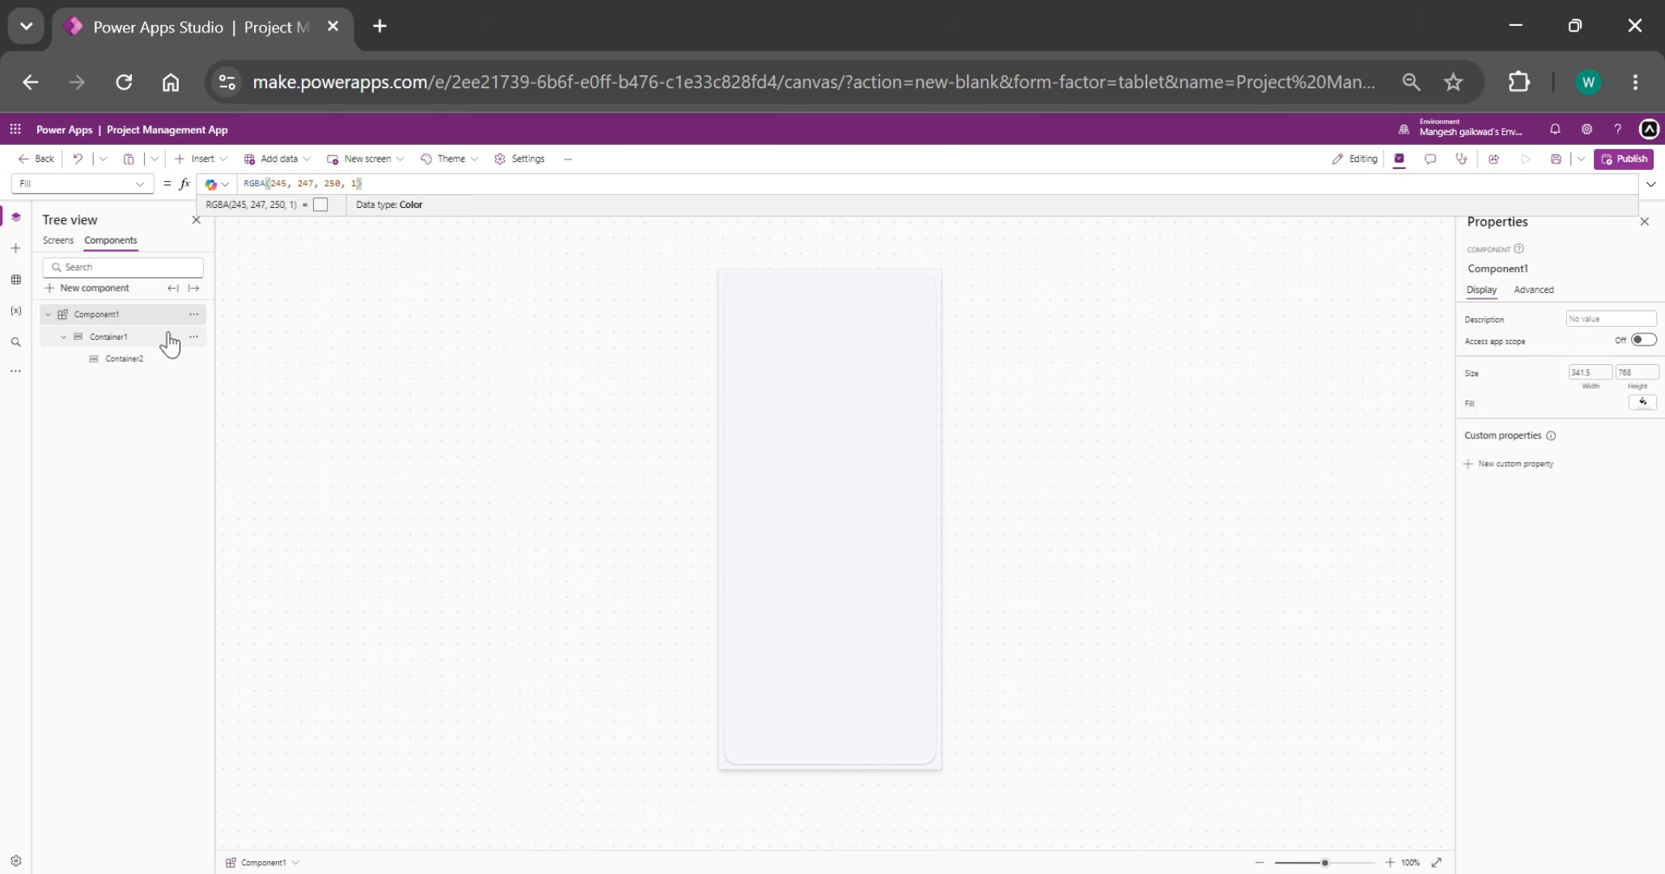
- Set Container2's fill color to white
click(154, 358)
scroll(1585, 712, down, 3)
click(1634, 819)
click(1411, 835)
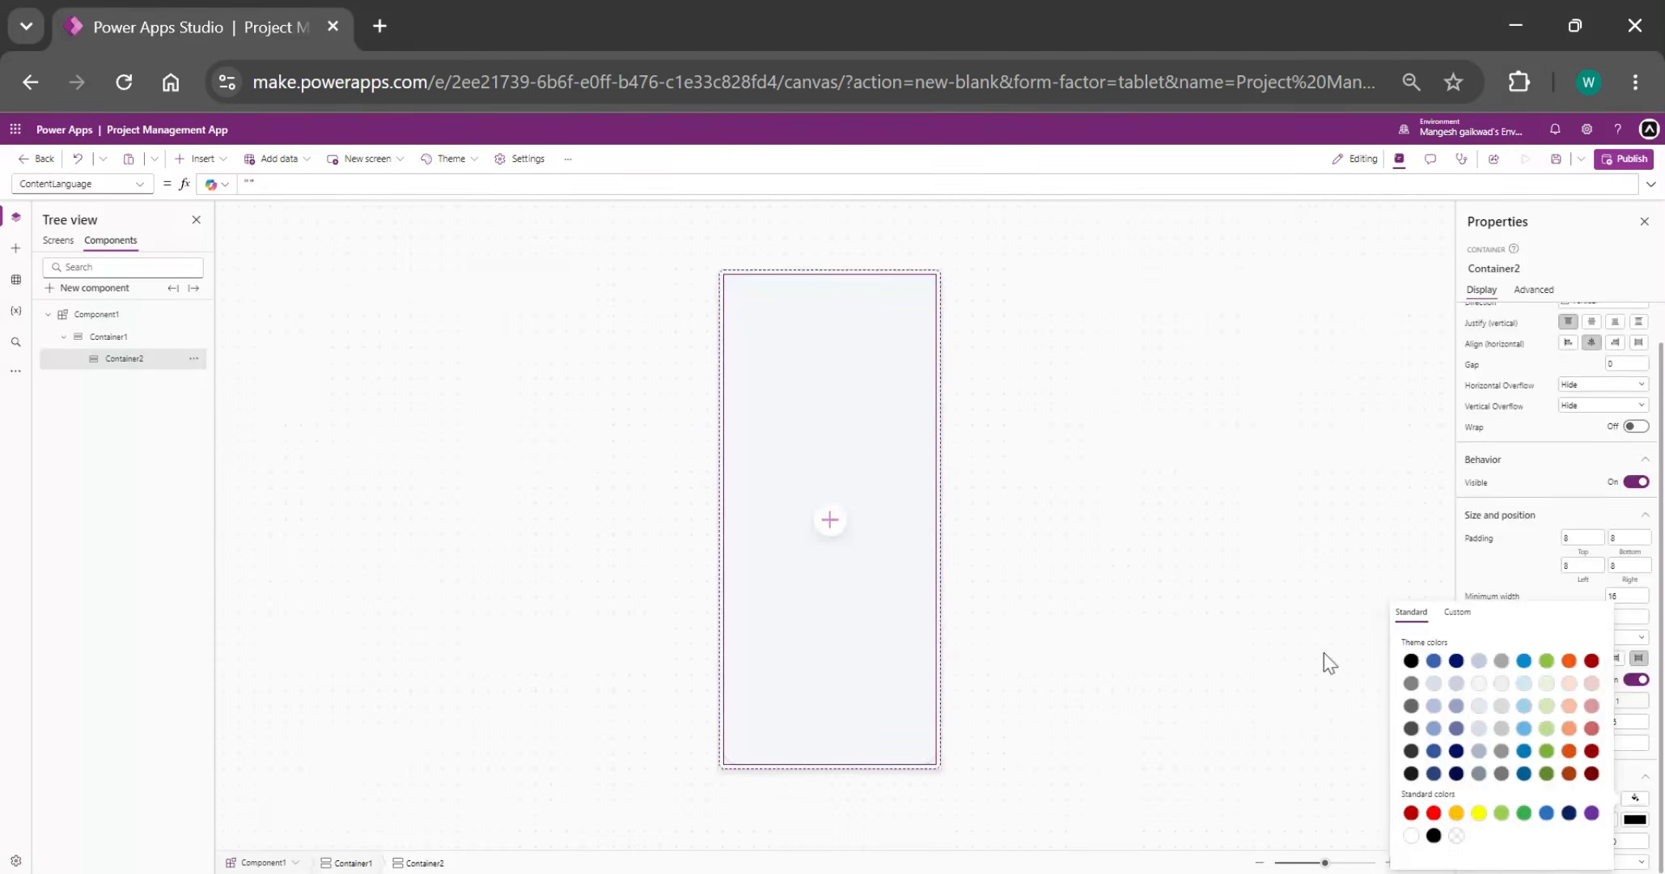
click(1298, 606)
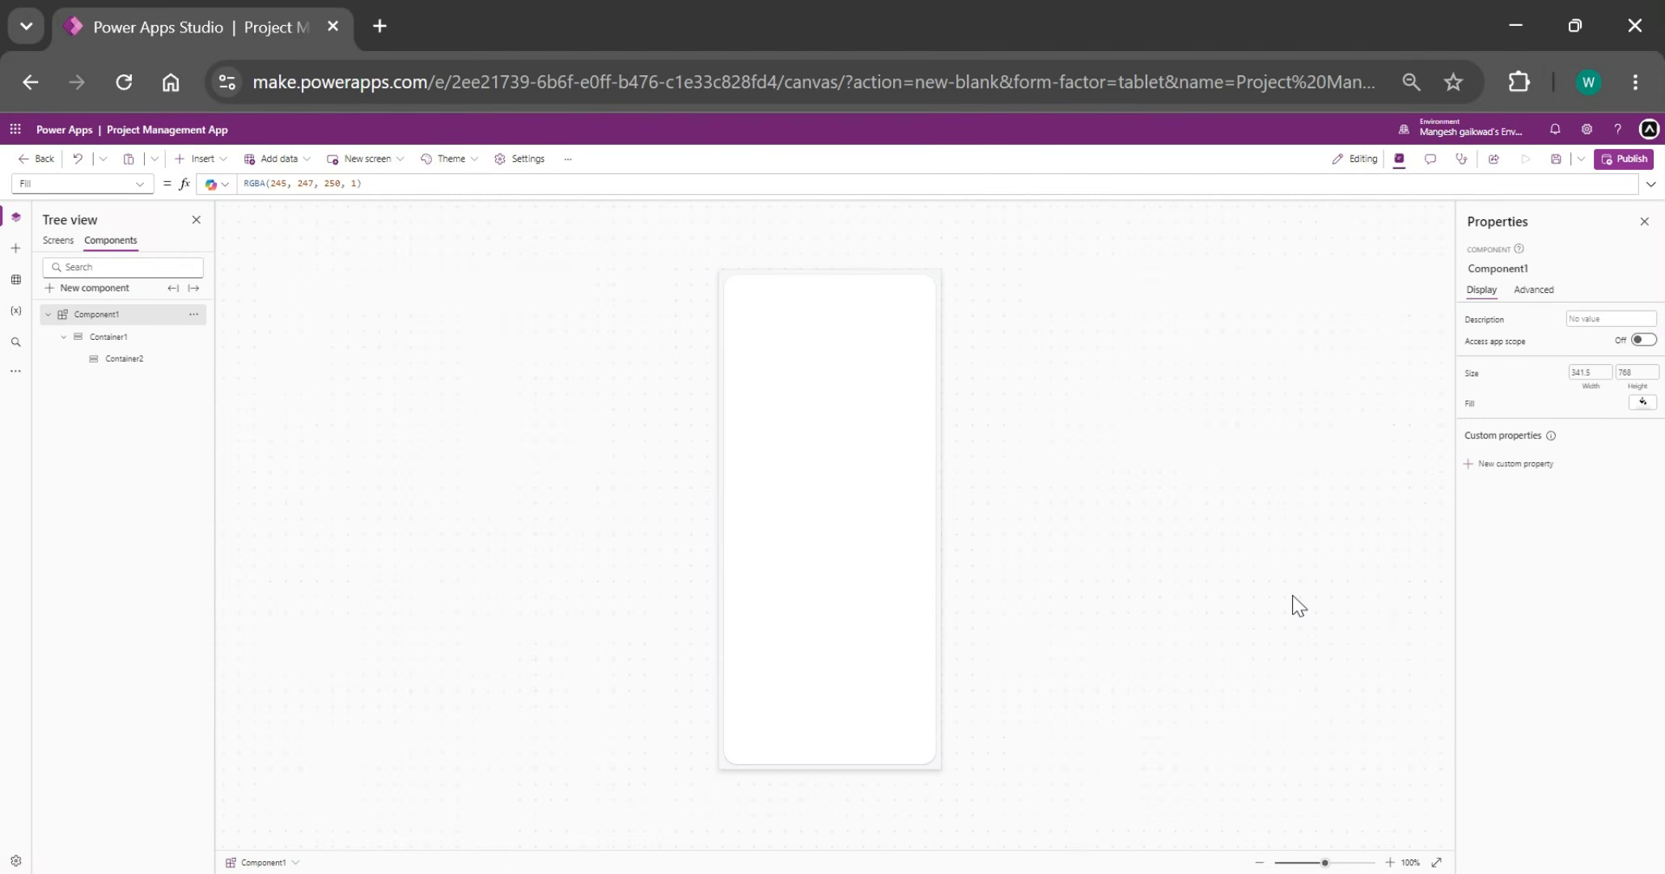
- Set Container1's padding to 12 on all sides
click(938, 767)
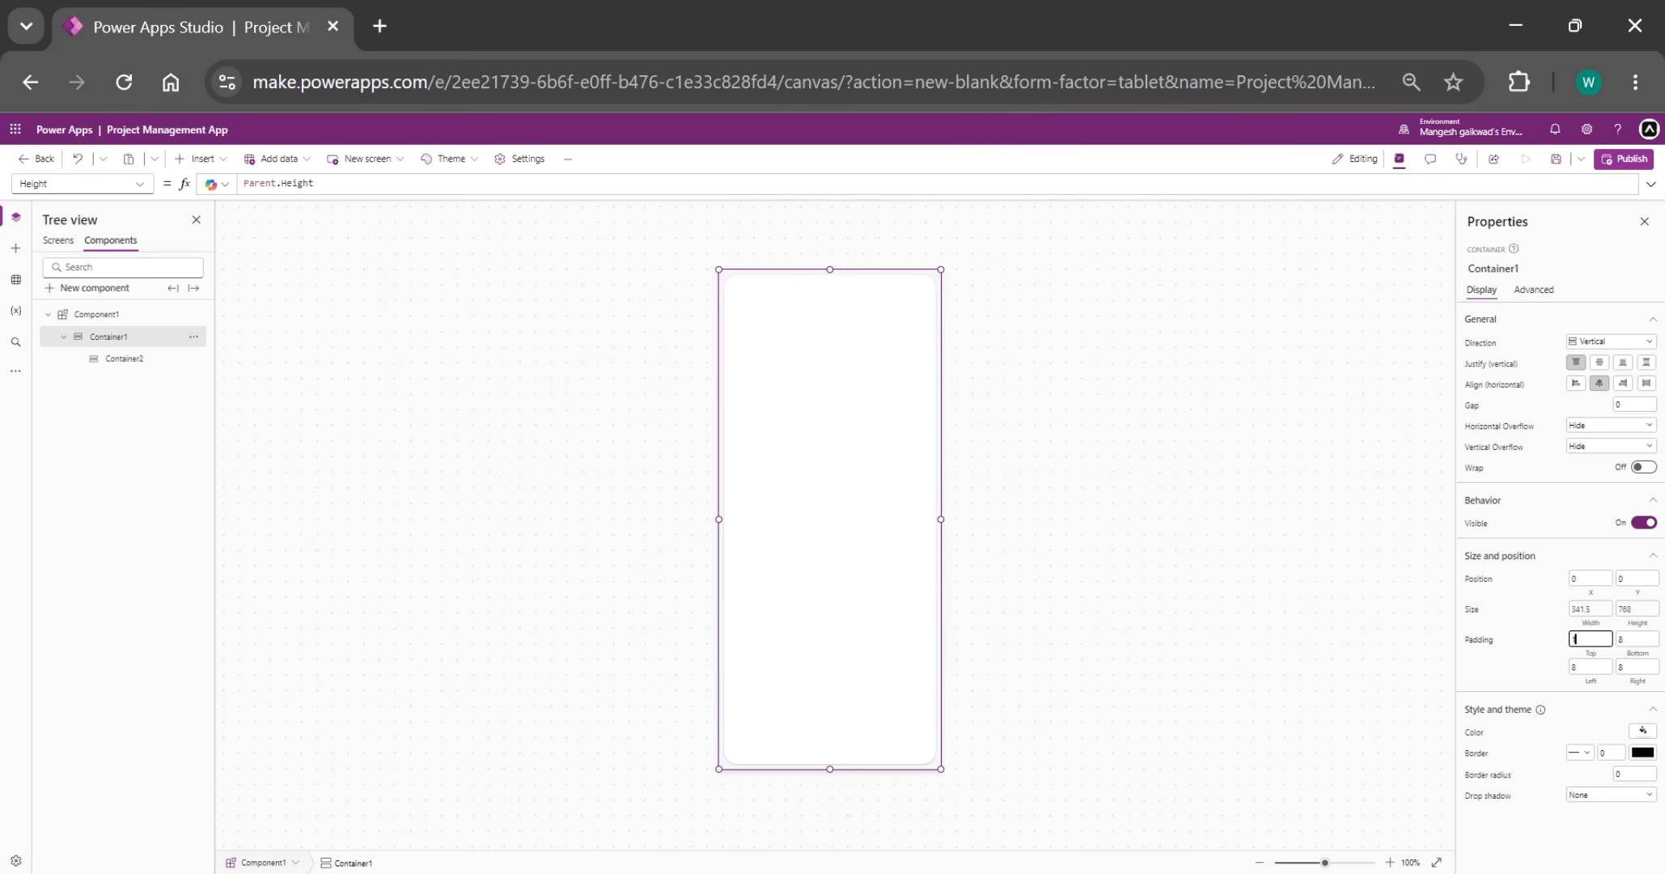
key(Tab)
text(12)
key(Tab)
text(1)
click(1289, 638)
- Insert a horizontal container inside Container2
click(831, 427)
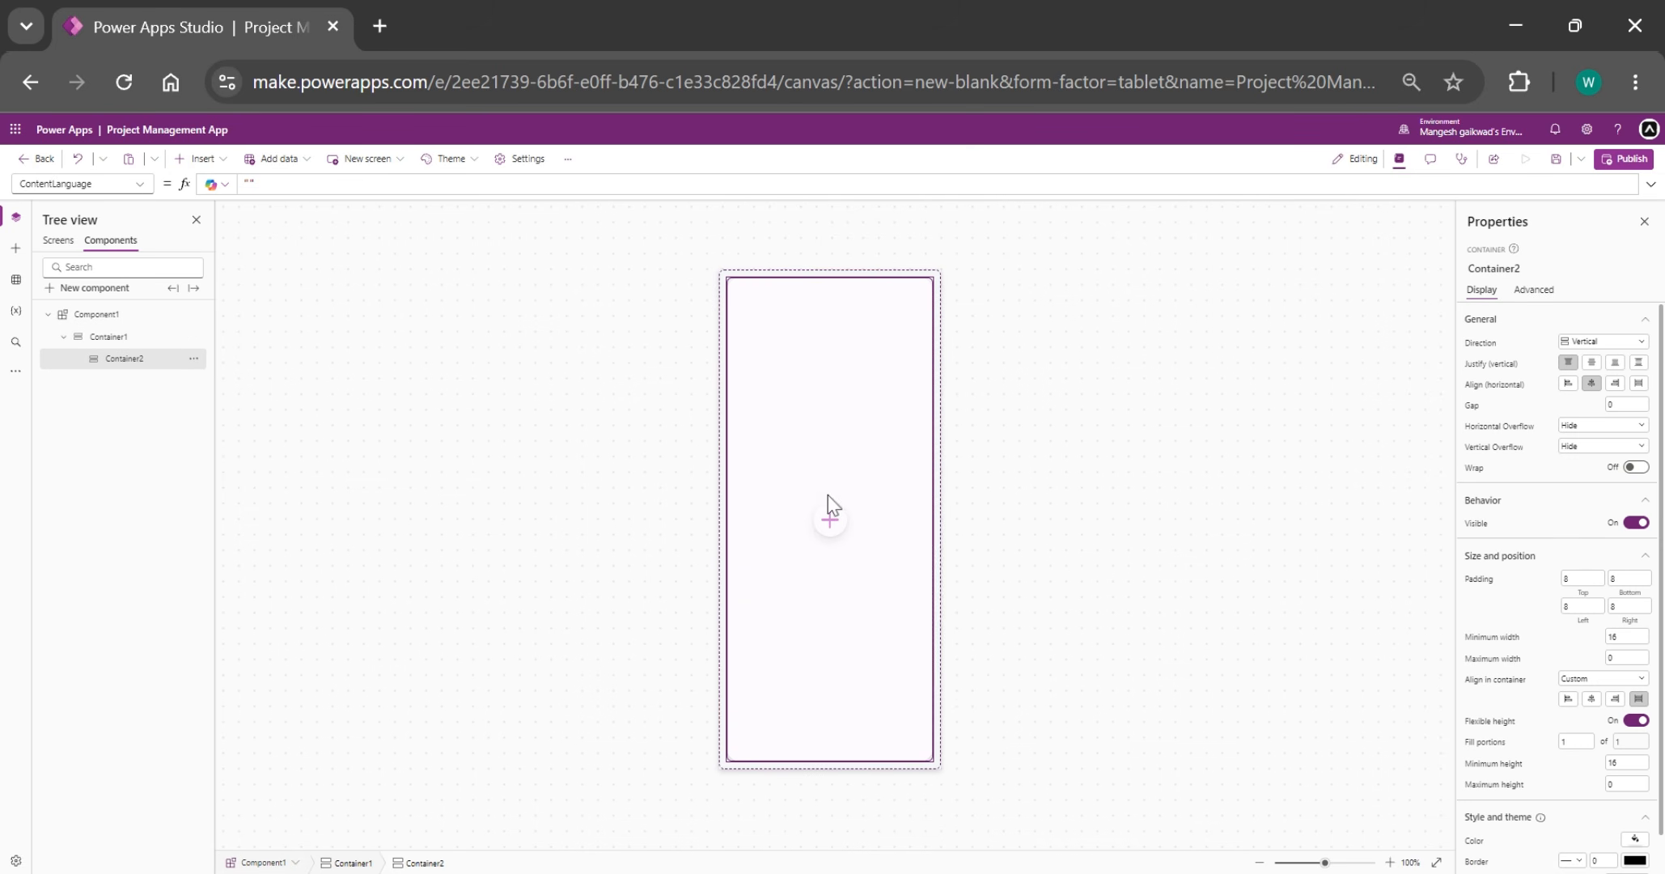
click(818, 525)
text(cont)
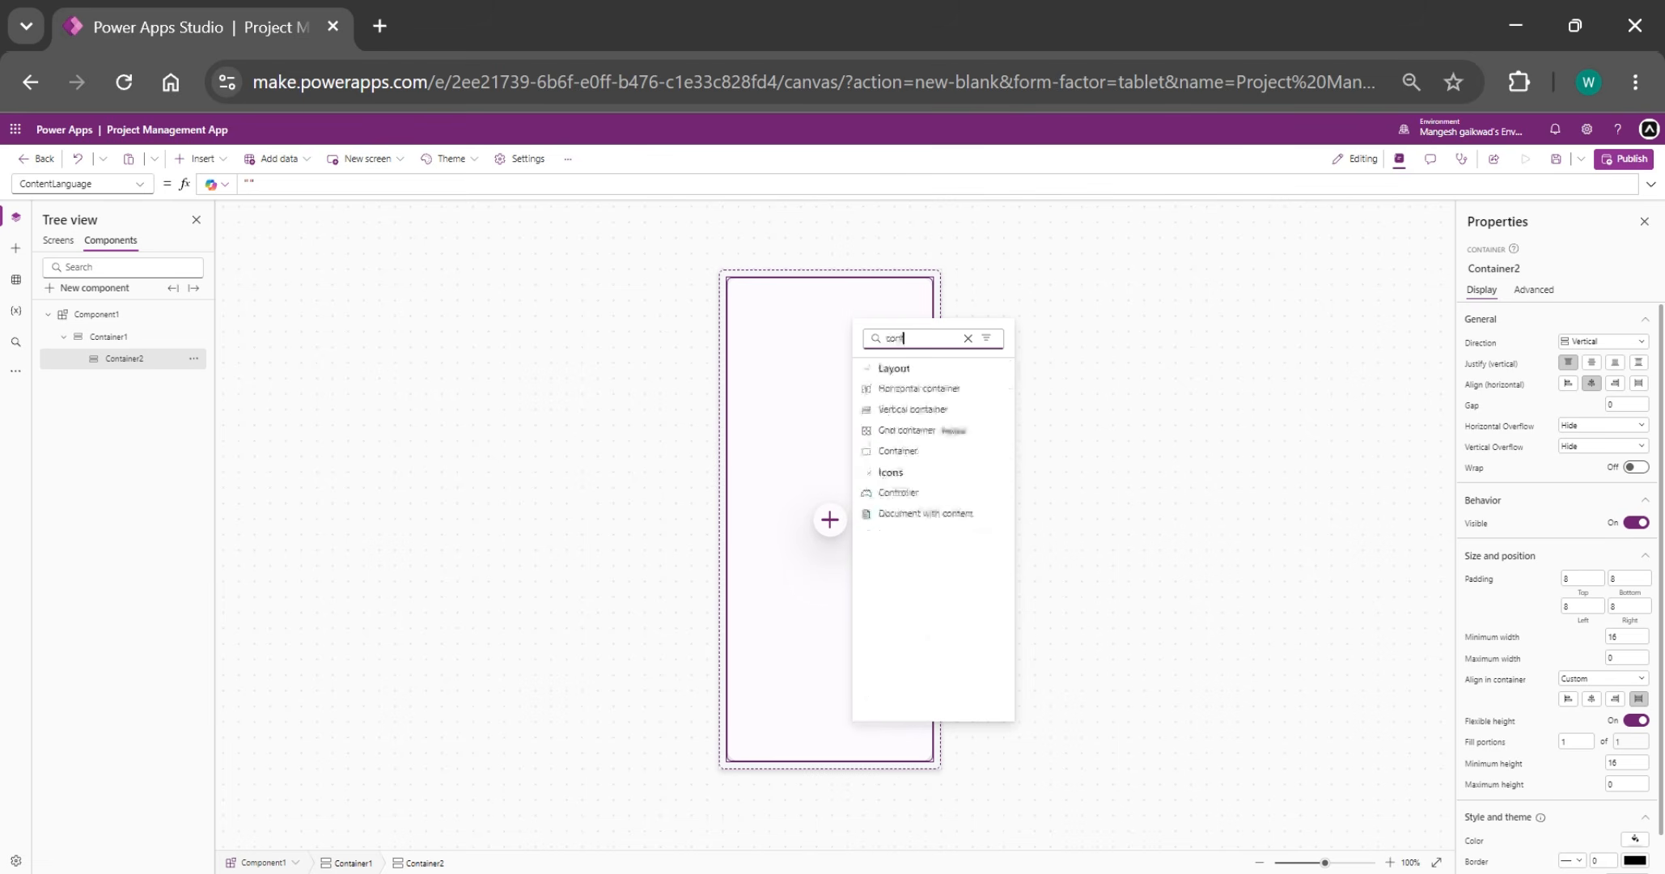
click(896, 388)
- Insert a vertical container into Container2 below the horizontal one and set its fill portions to 9
click(186, 358)
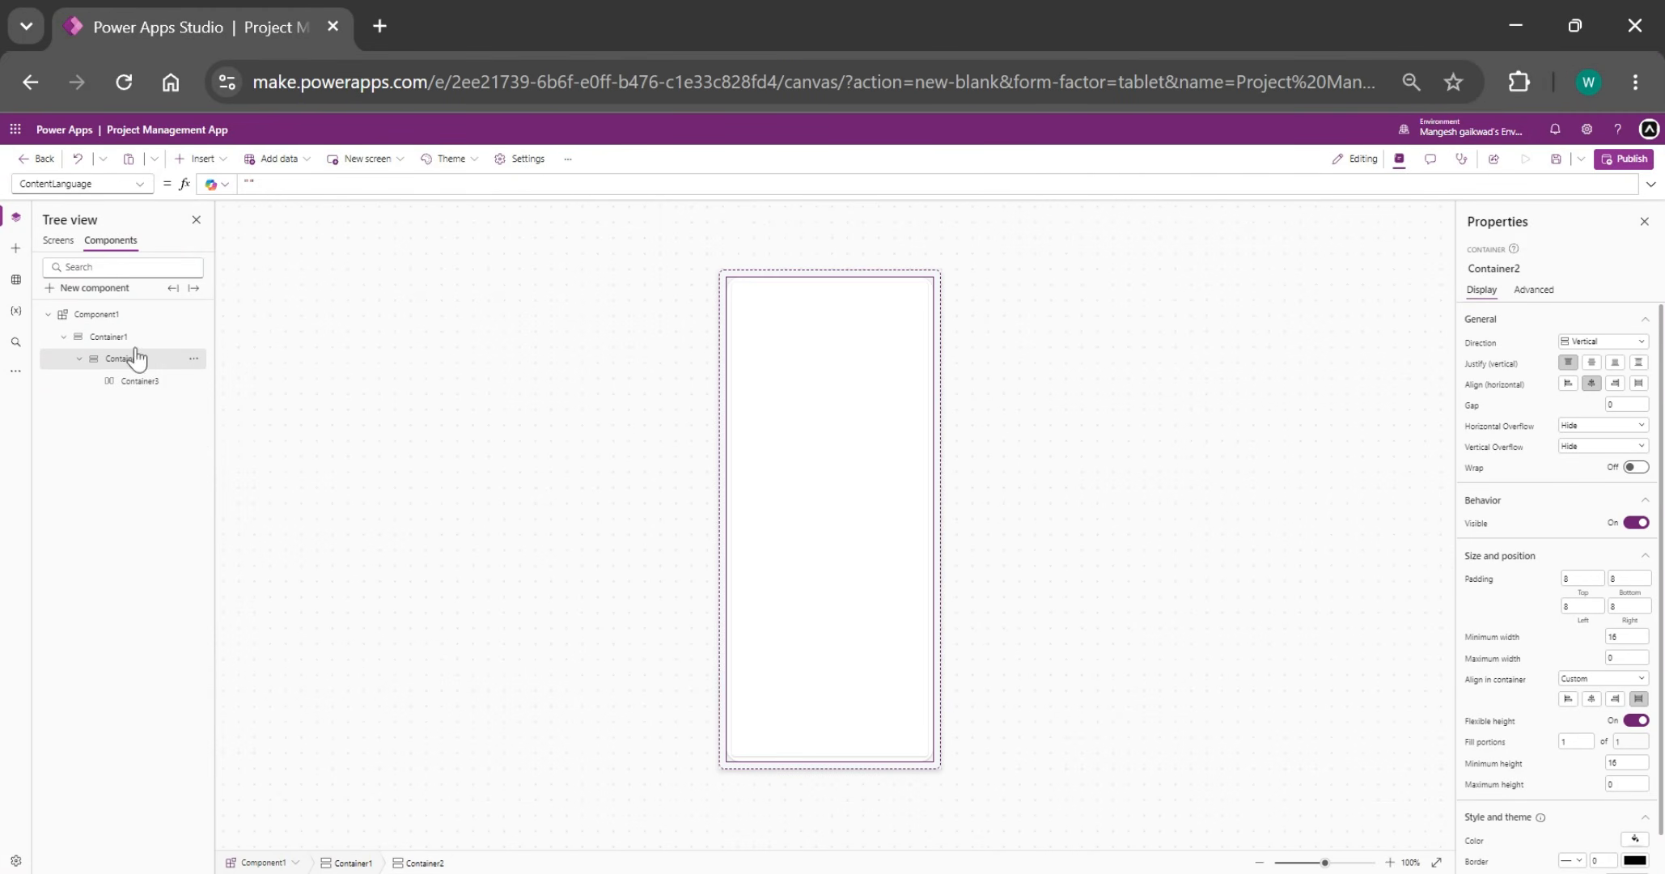
click(200, 159)
text(cont)
click(229, 260)
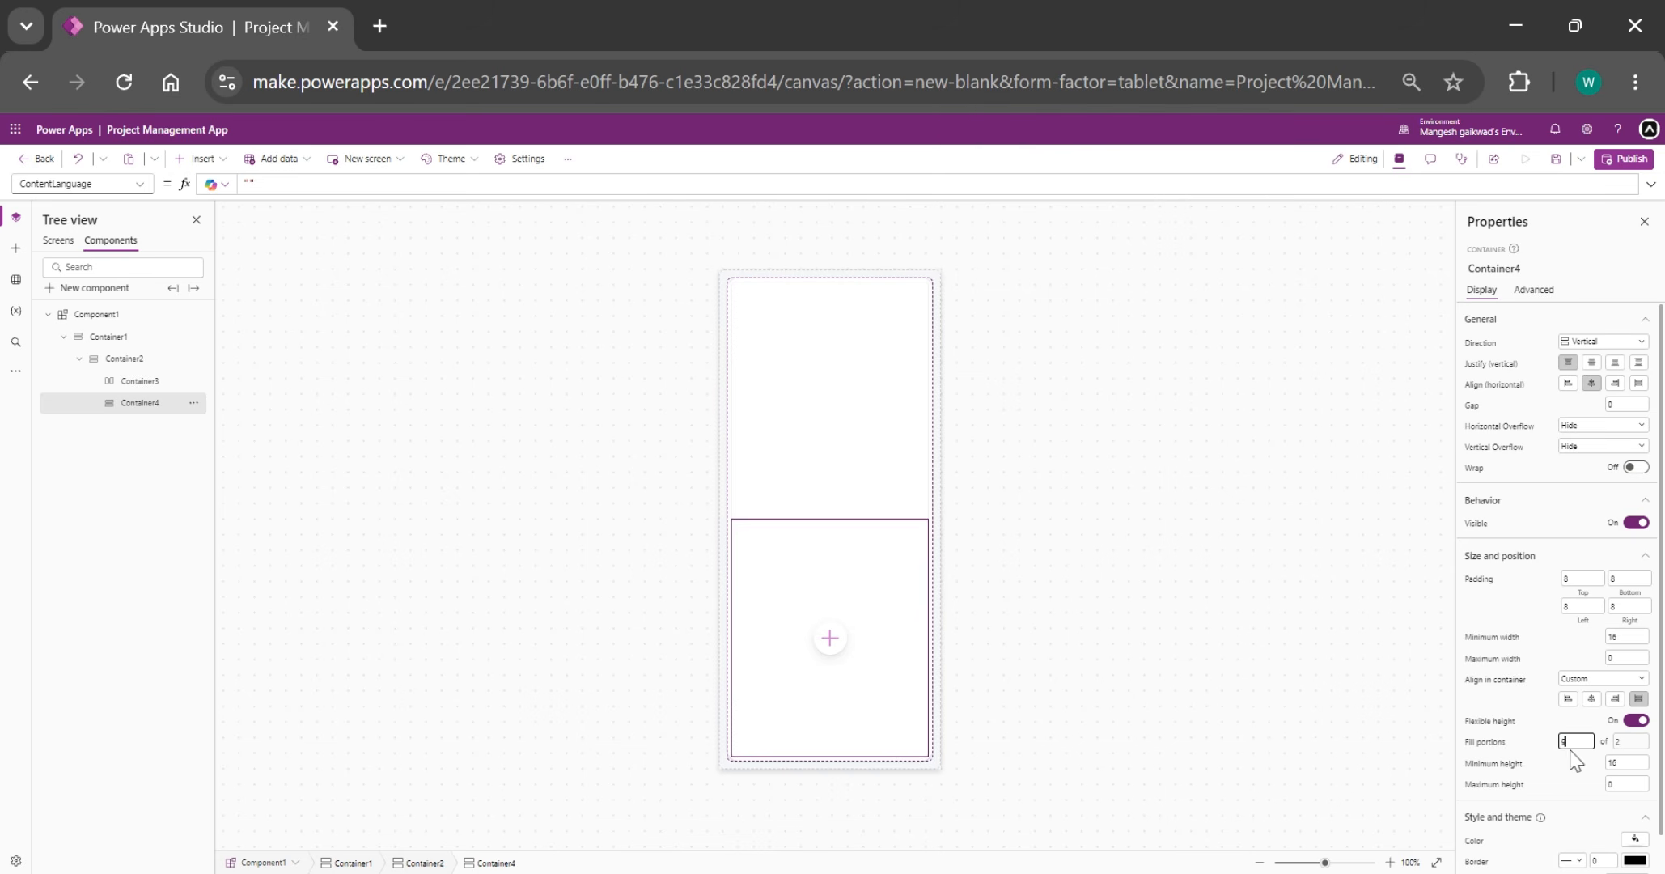
text(9)
click(1088, 501)
- Select Container3 and Container4 together, set their drop shadow to None and change their border radius
click(890, 313)
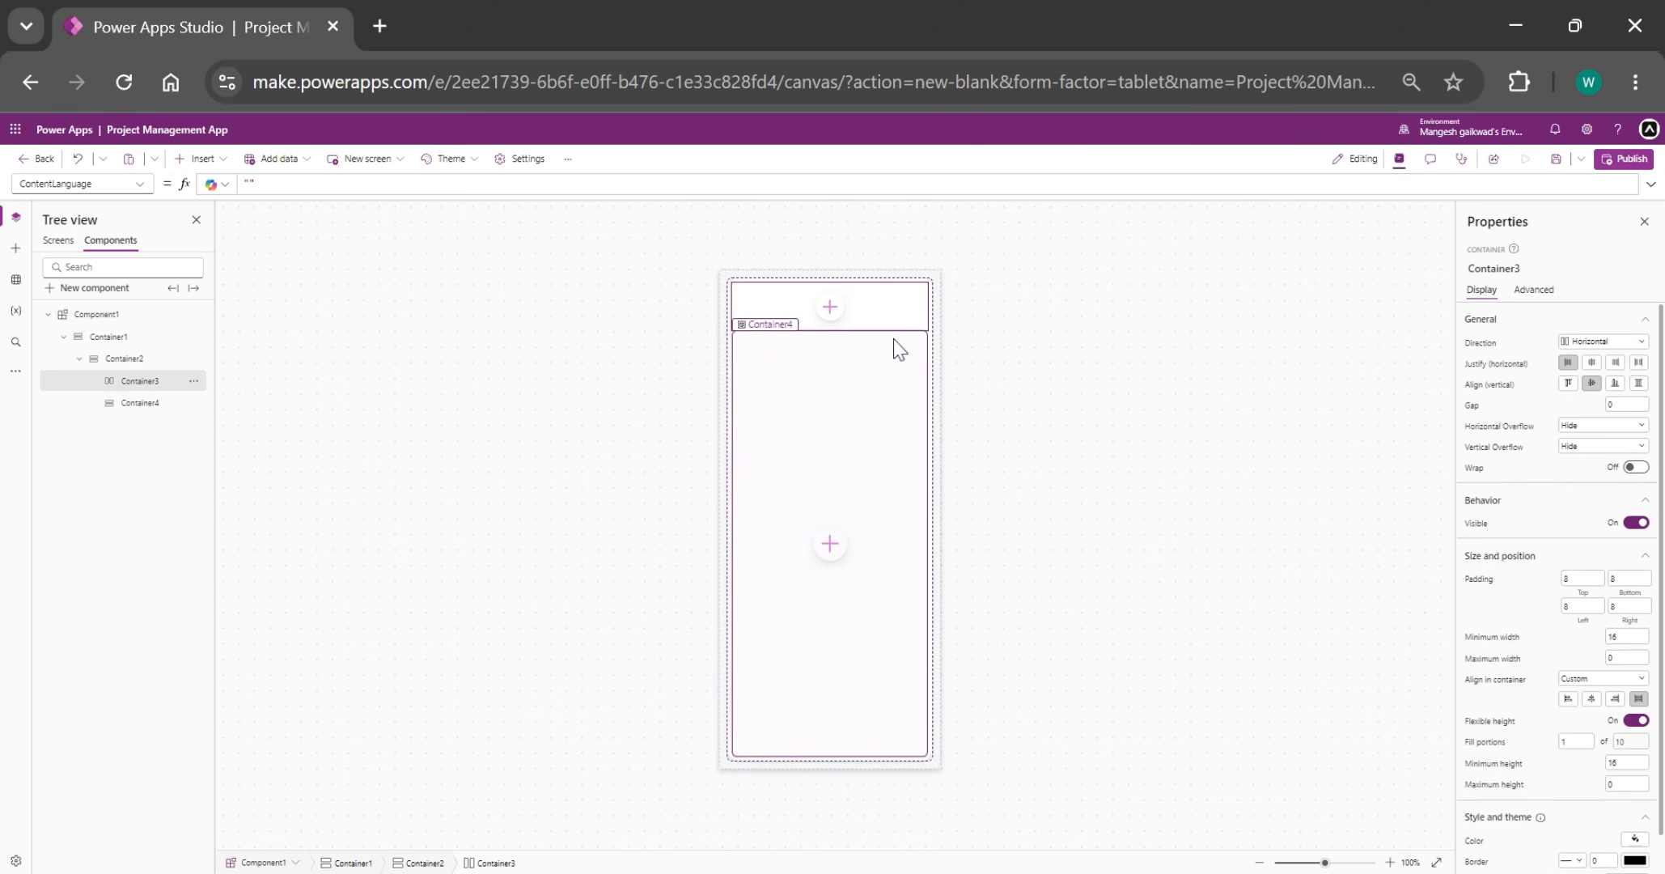
shift+click(893, 349)
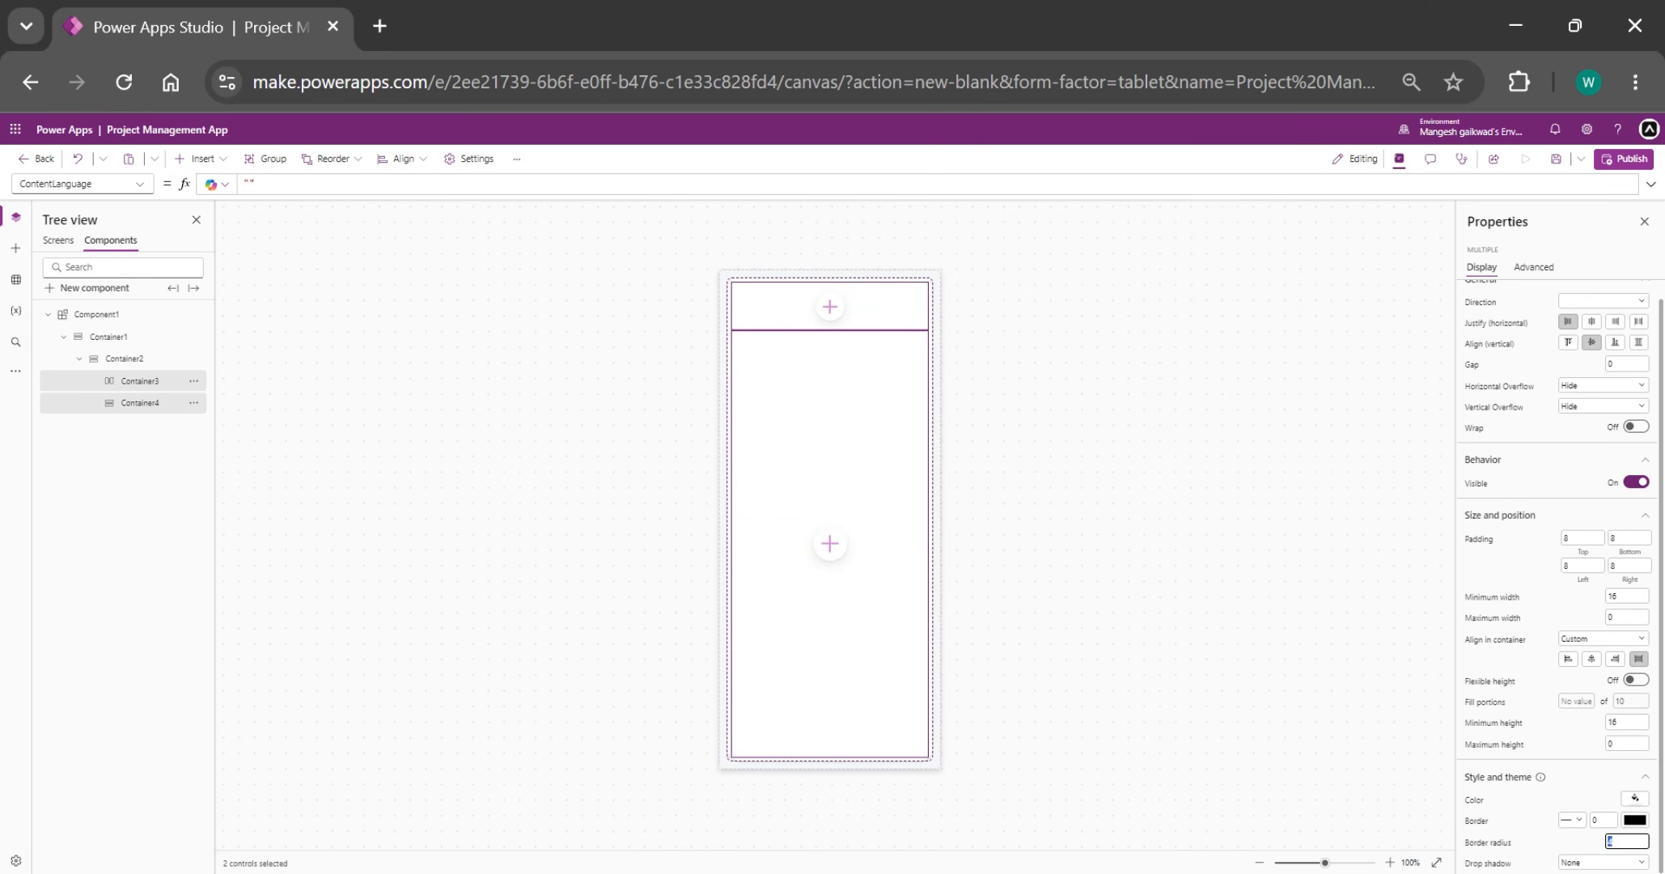
click(1330, 743)
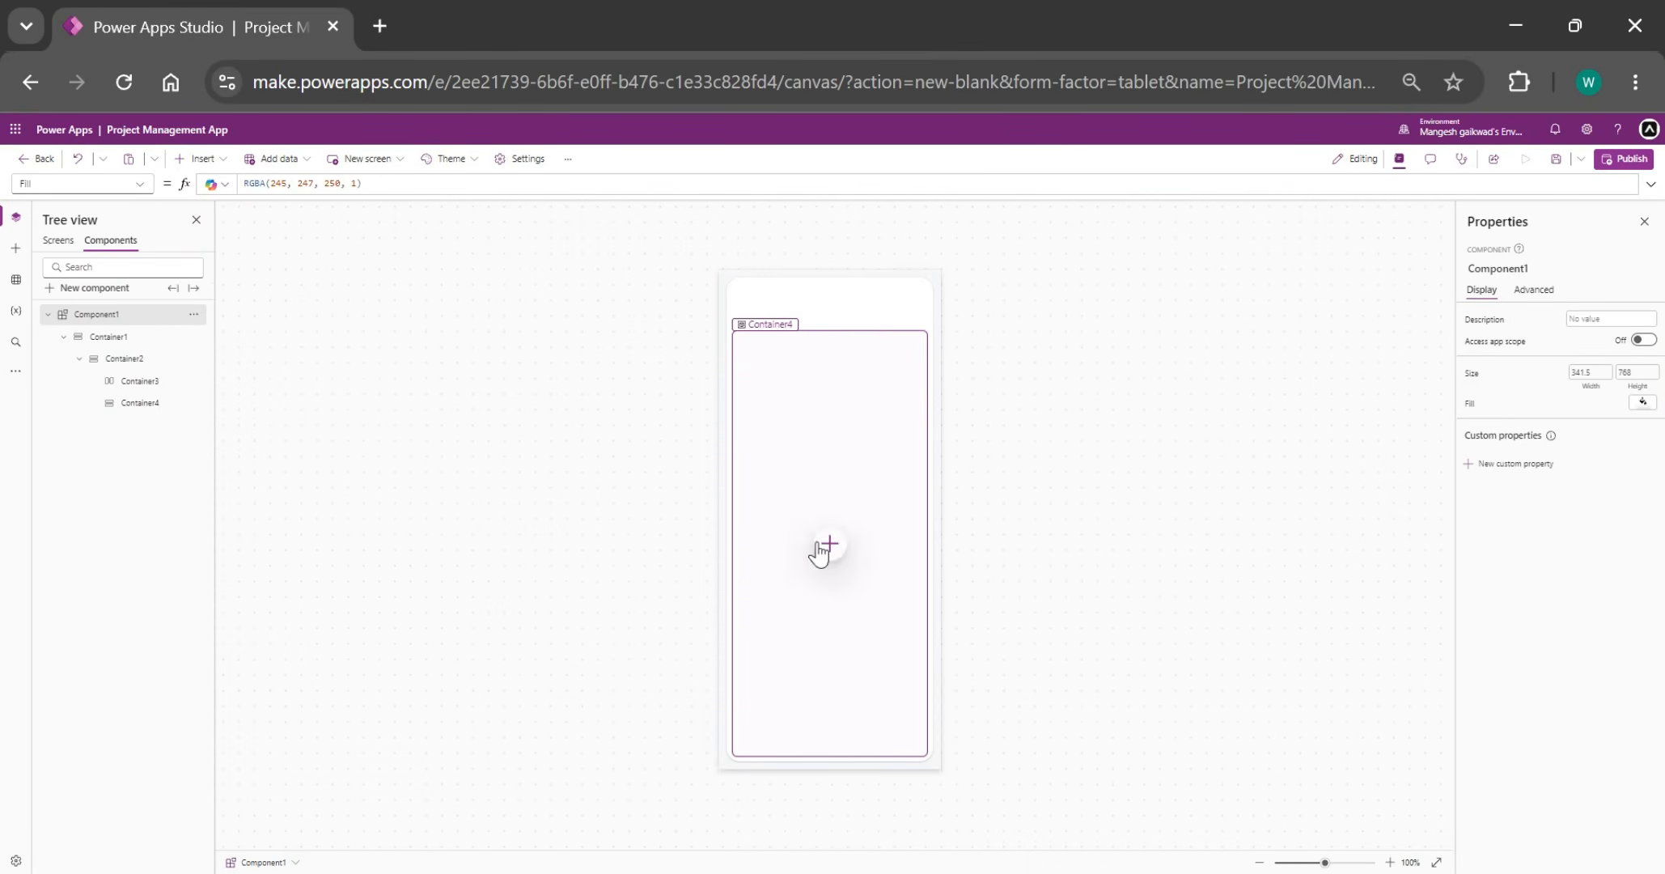
- Insert a text label into Container4 and set its text to Workspace
click(821, 547)
click(890, 422)
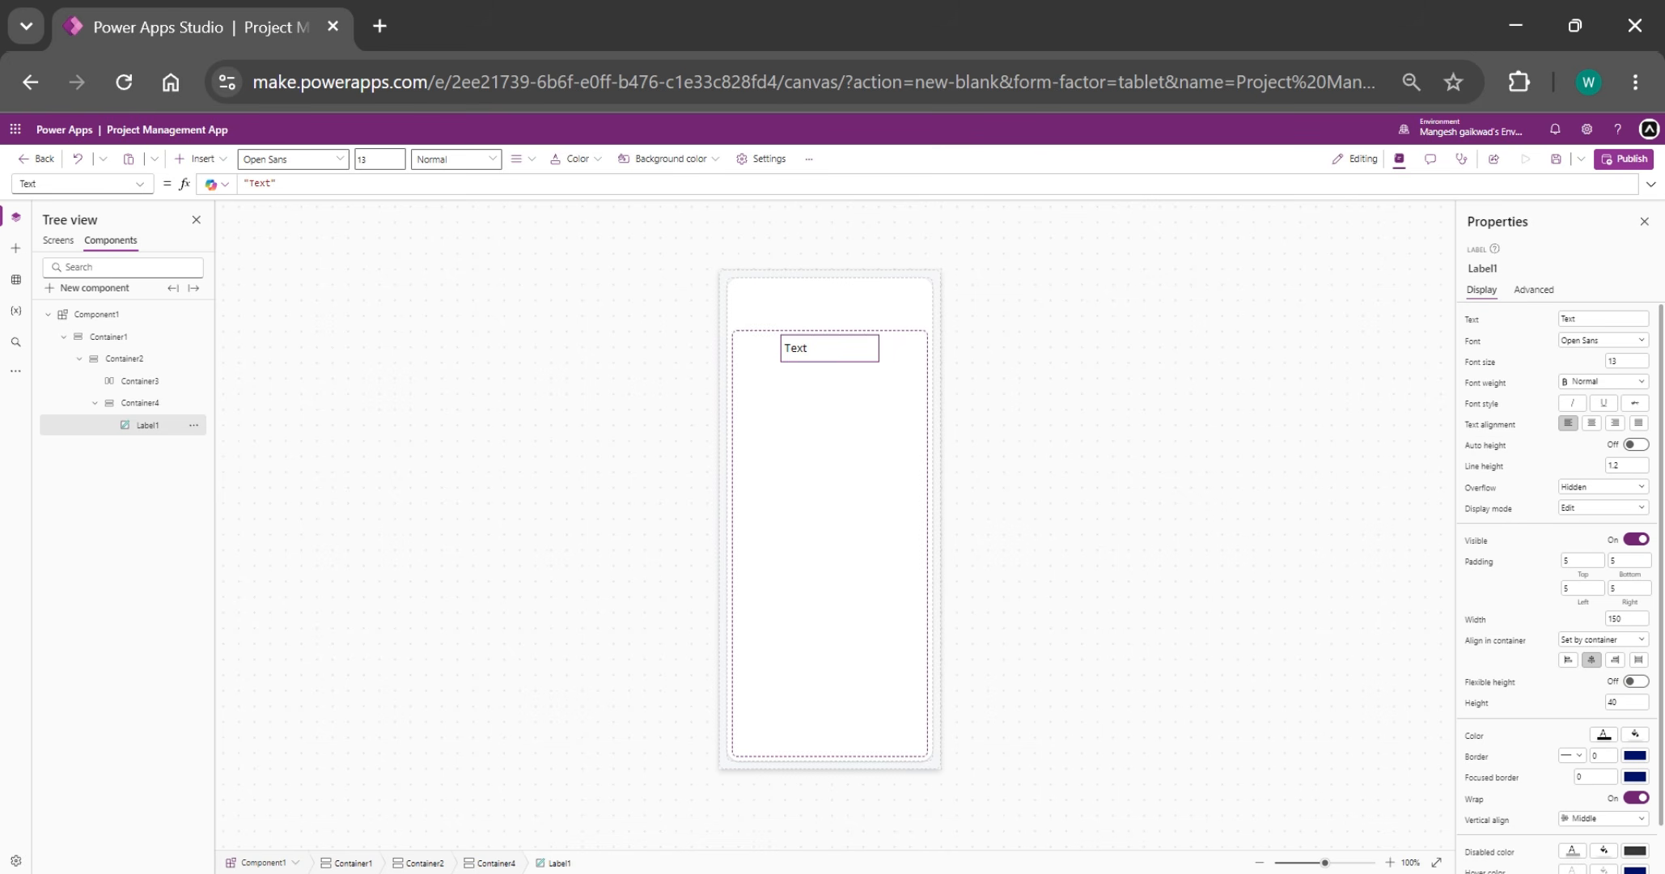
click(1592, 319)
key(alt+Tab)
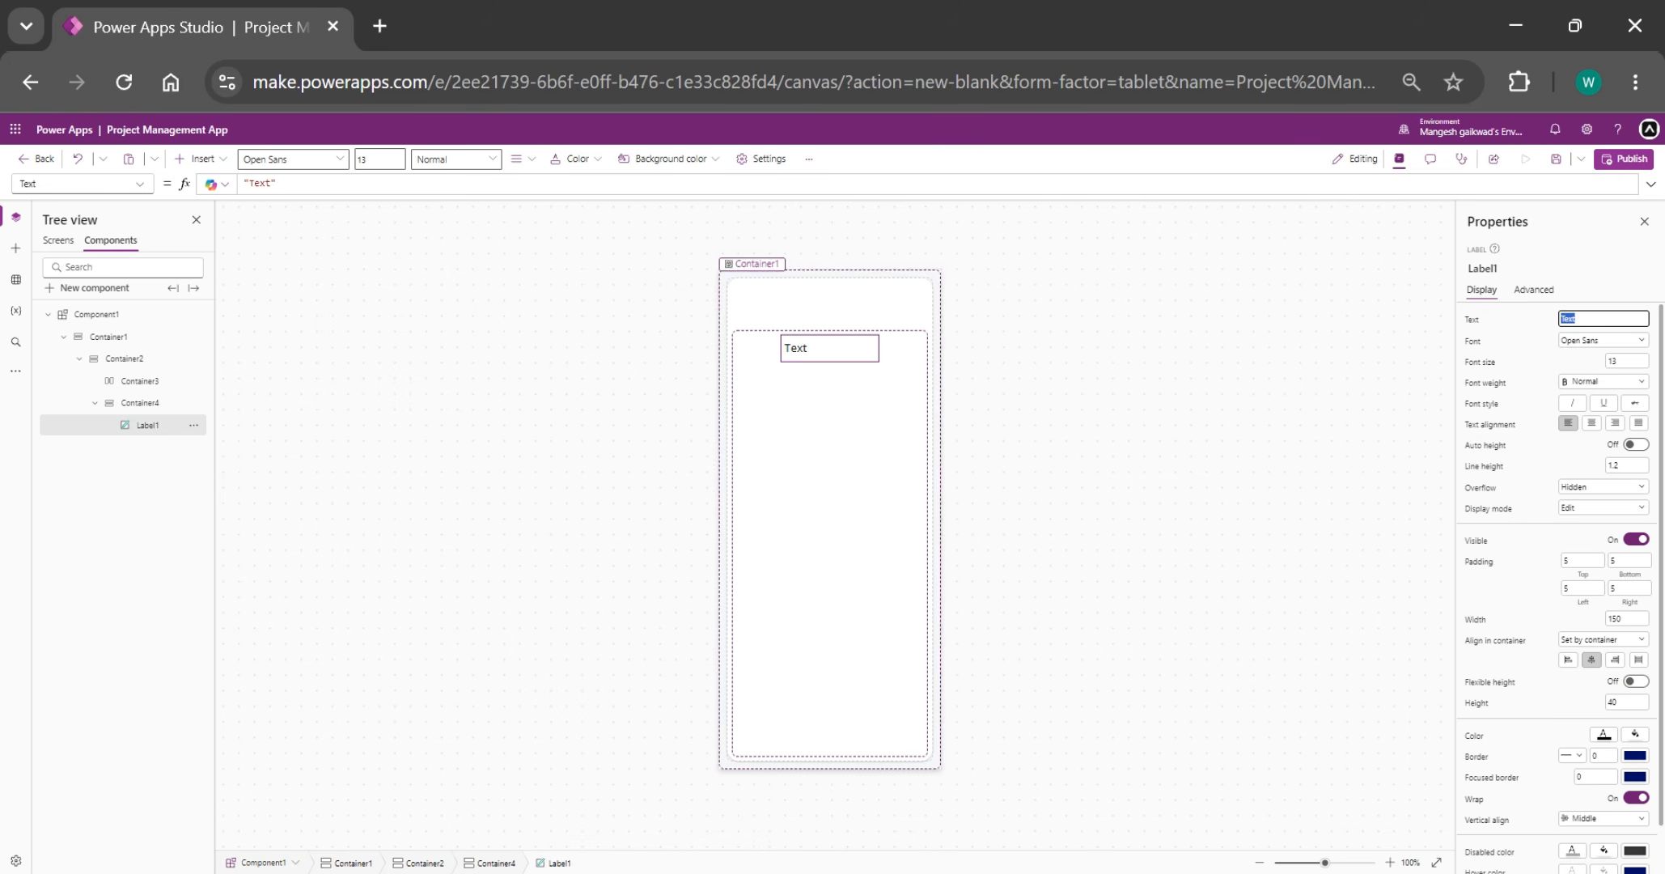
click(1526, 326)
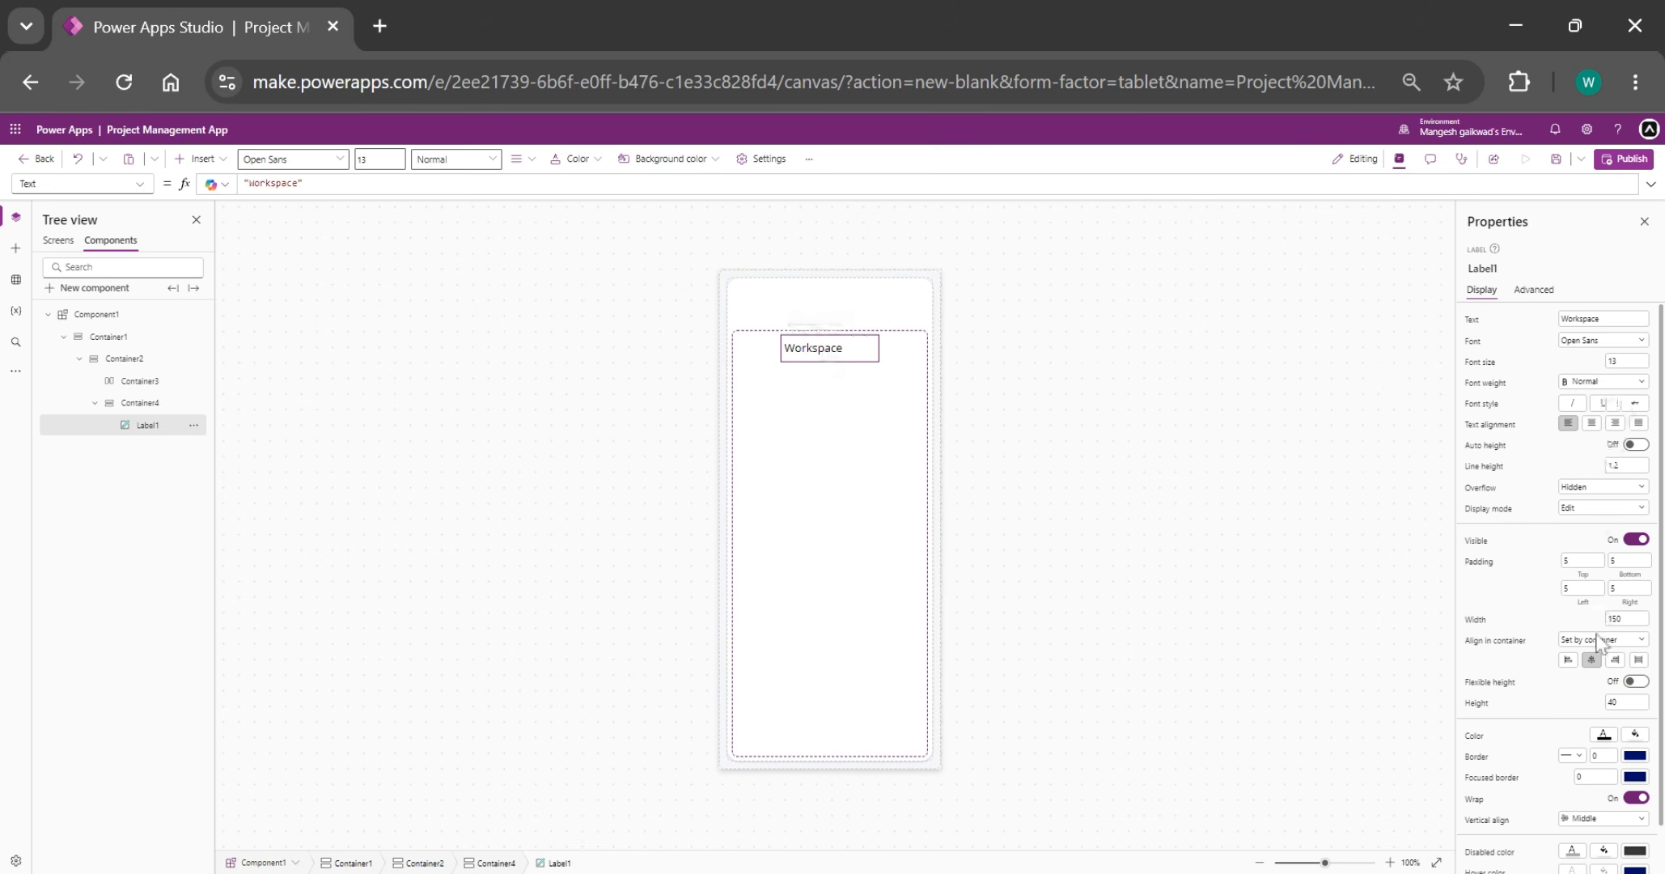
- Stretch the Workspace label across the full width of Container4 and set its text colour to light grey
click(1639, 660)
scroll(1634, 679, down, 1)
click(1603, 681)
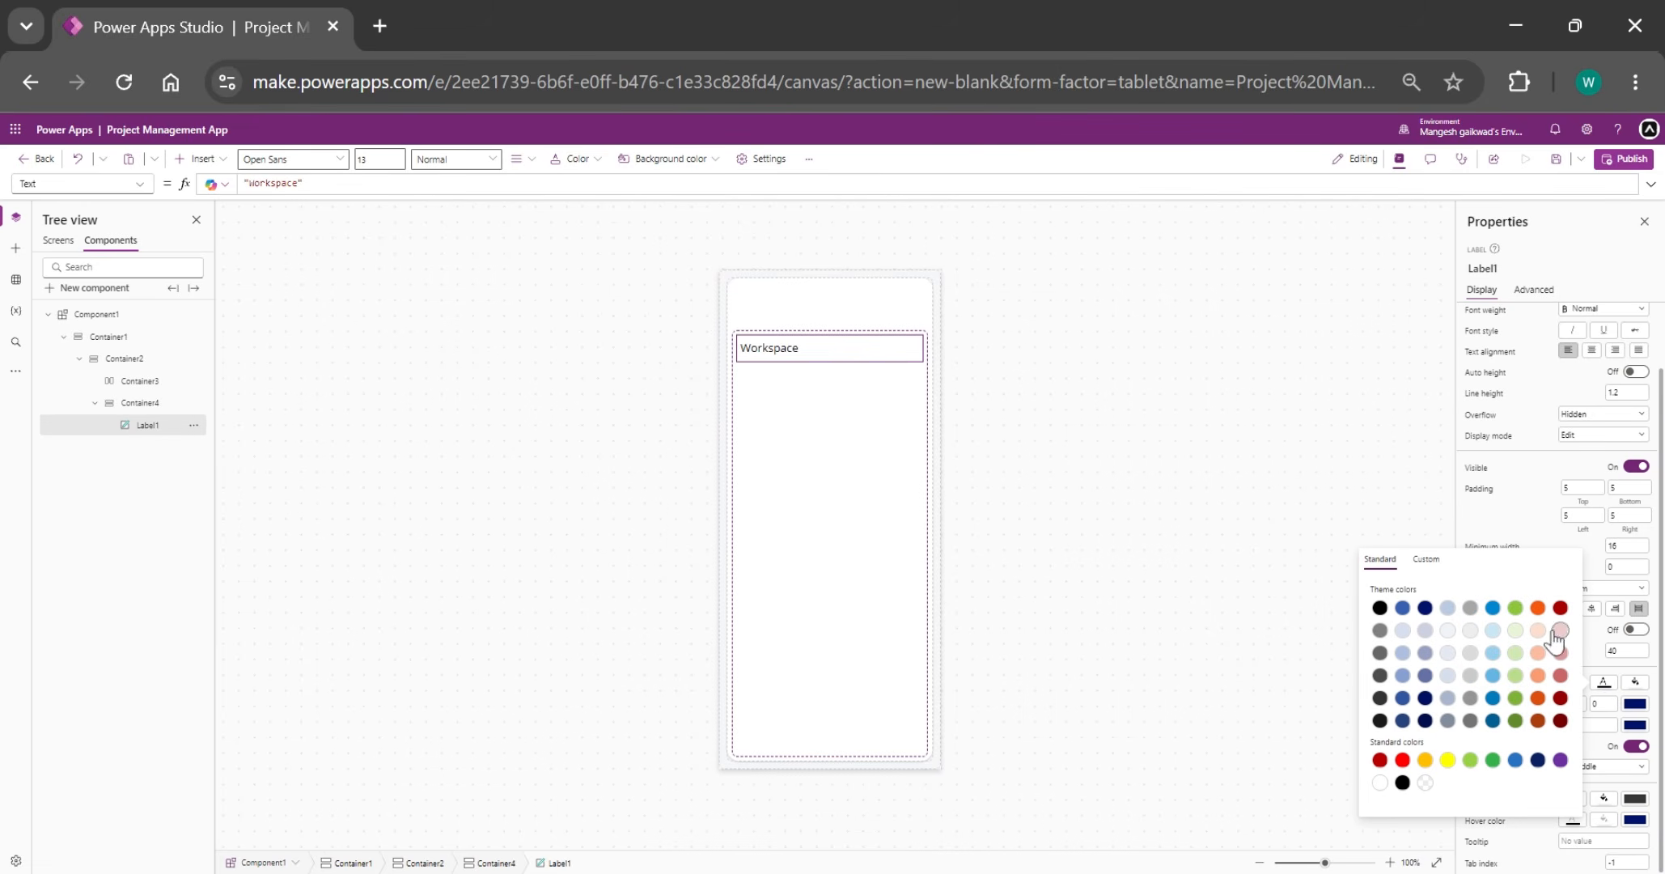
click(1464, 630)
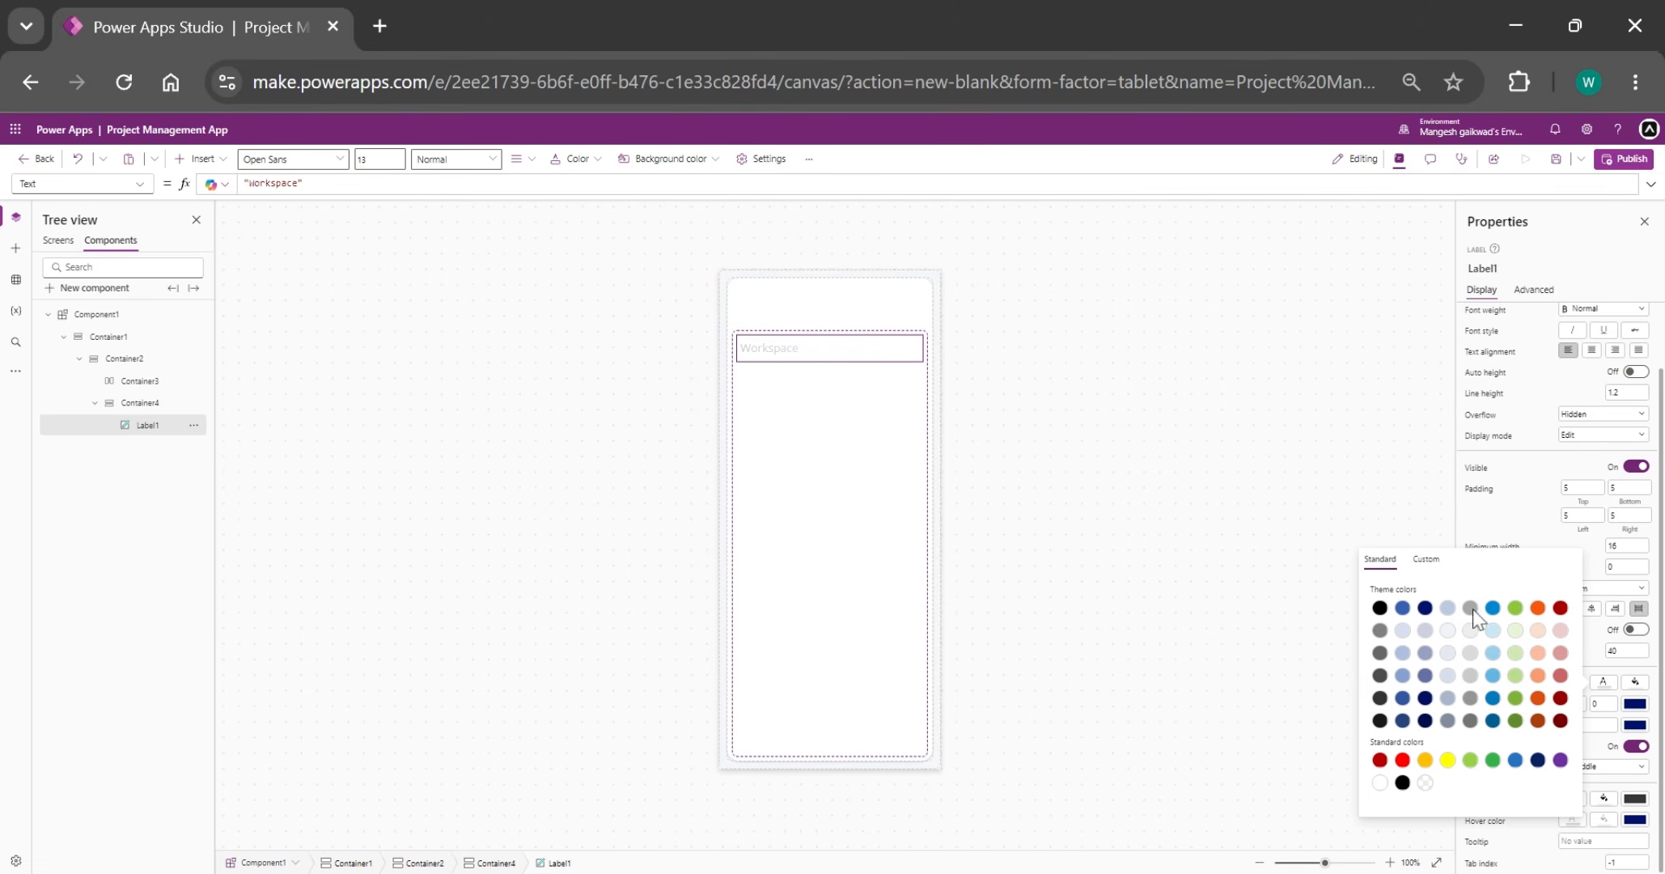
click(1311, 497)
- Insert an image control into Container3 above the Workspace label
click(829, 307)
text(l)
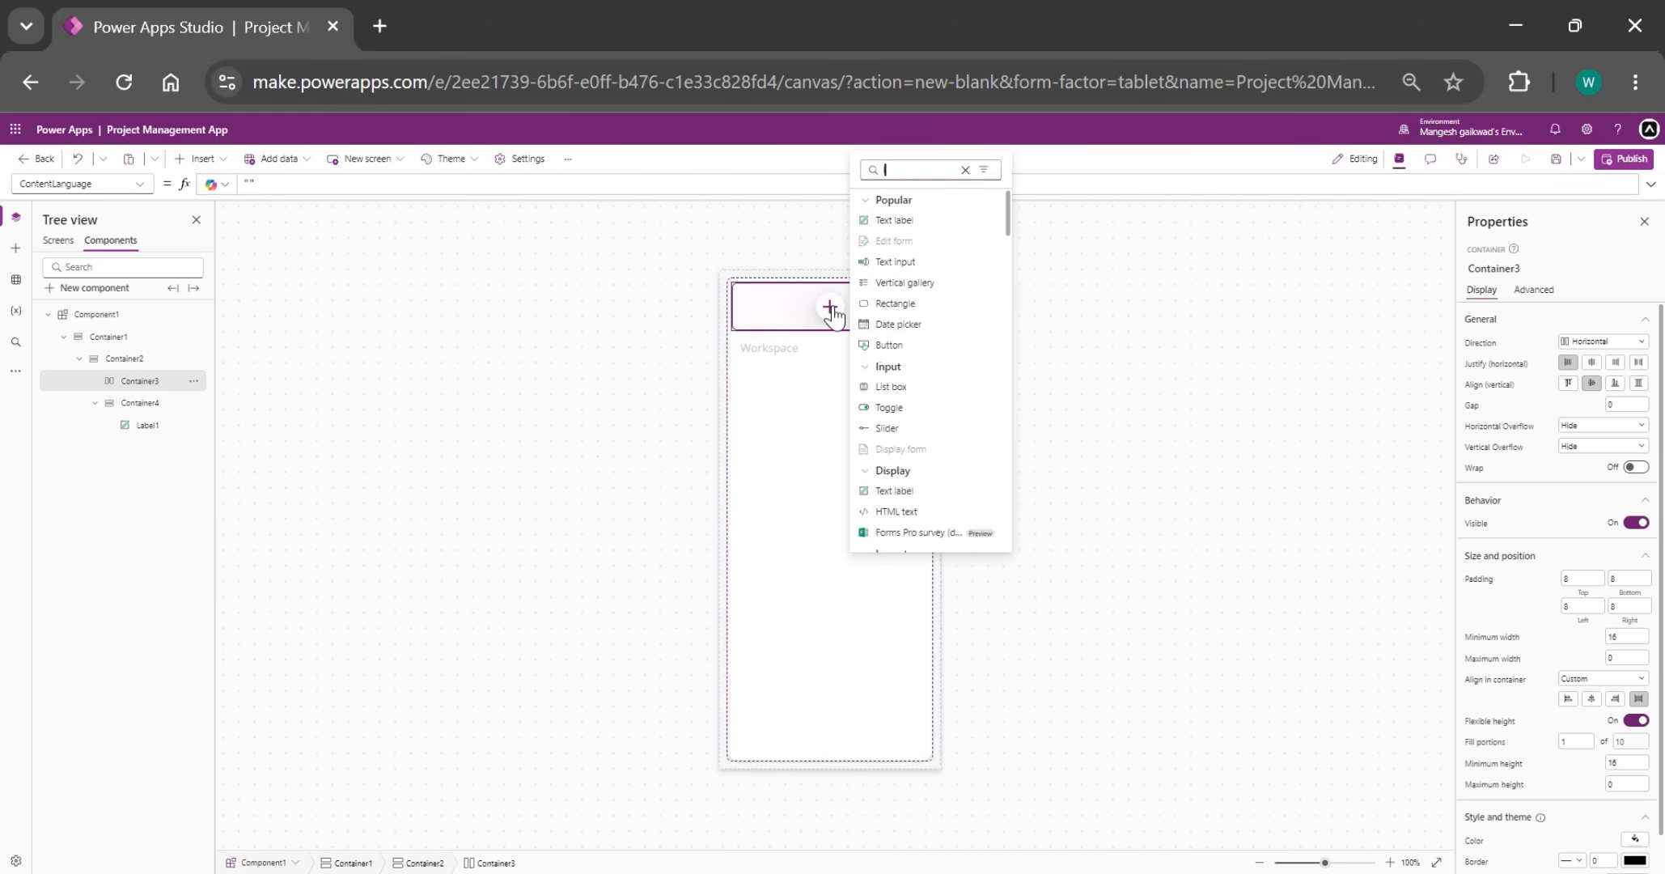
text(mage)
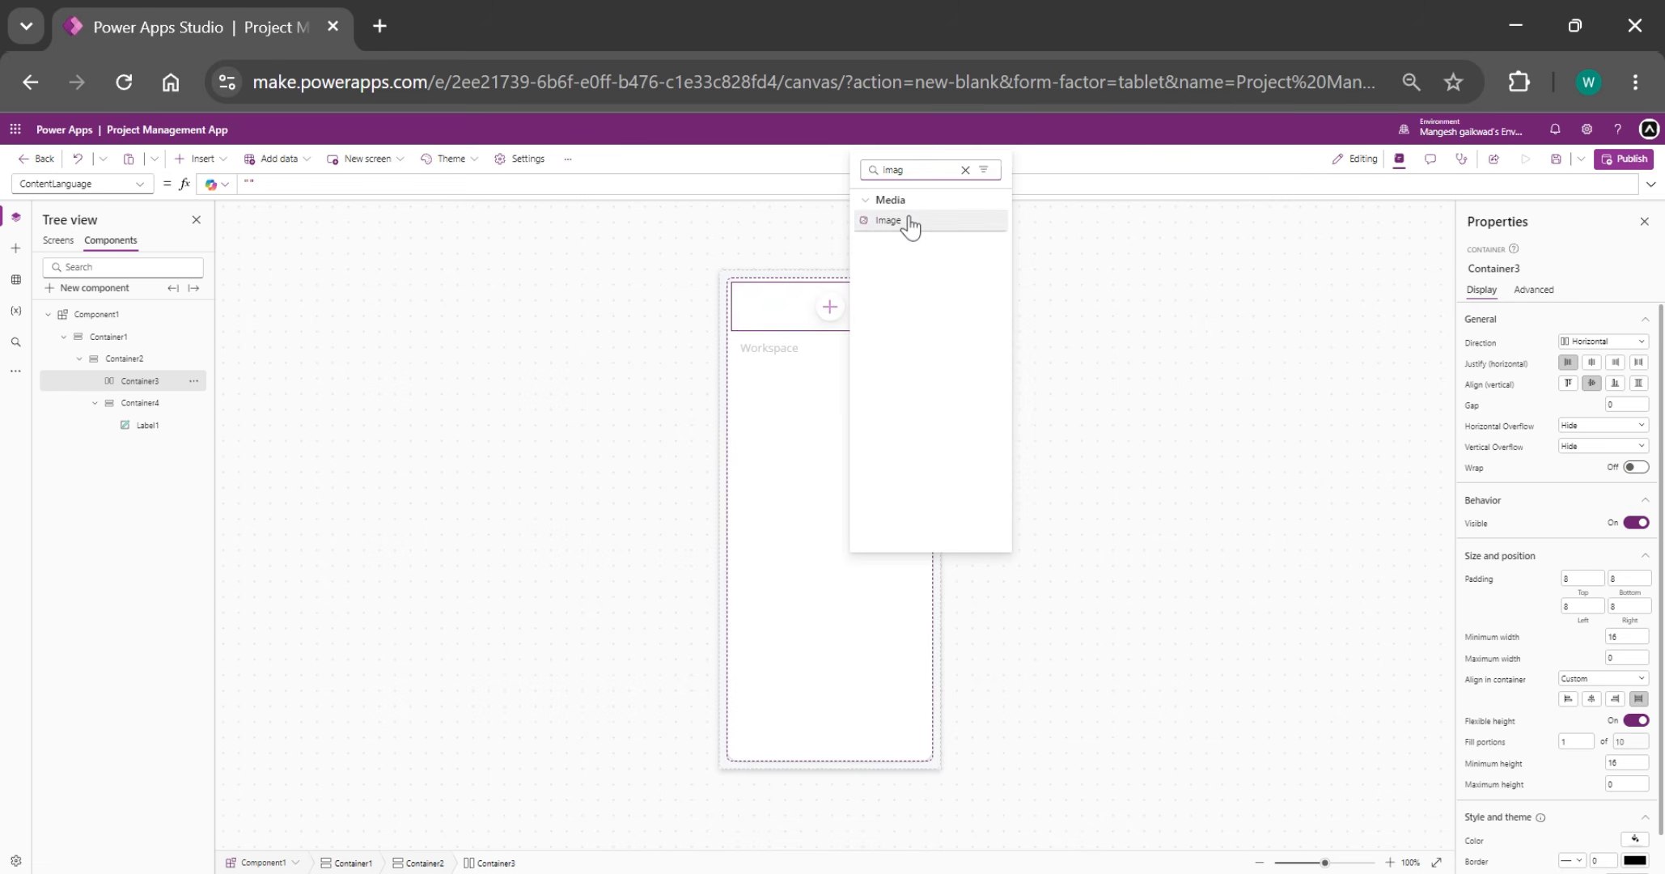
click(902, 221)
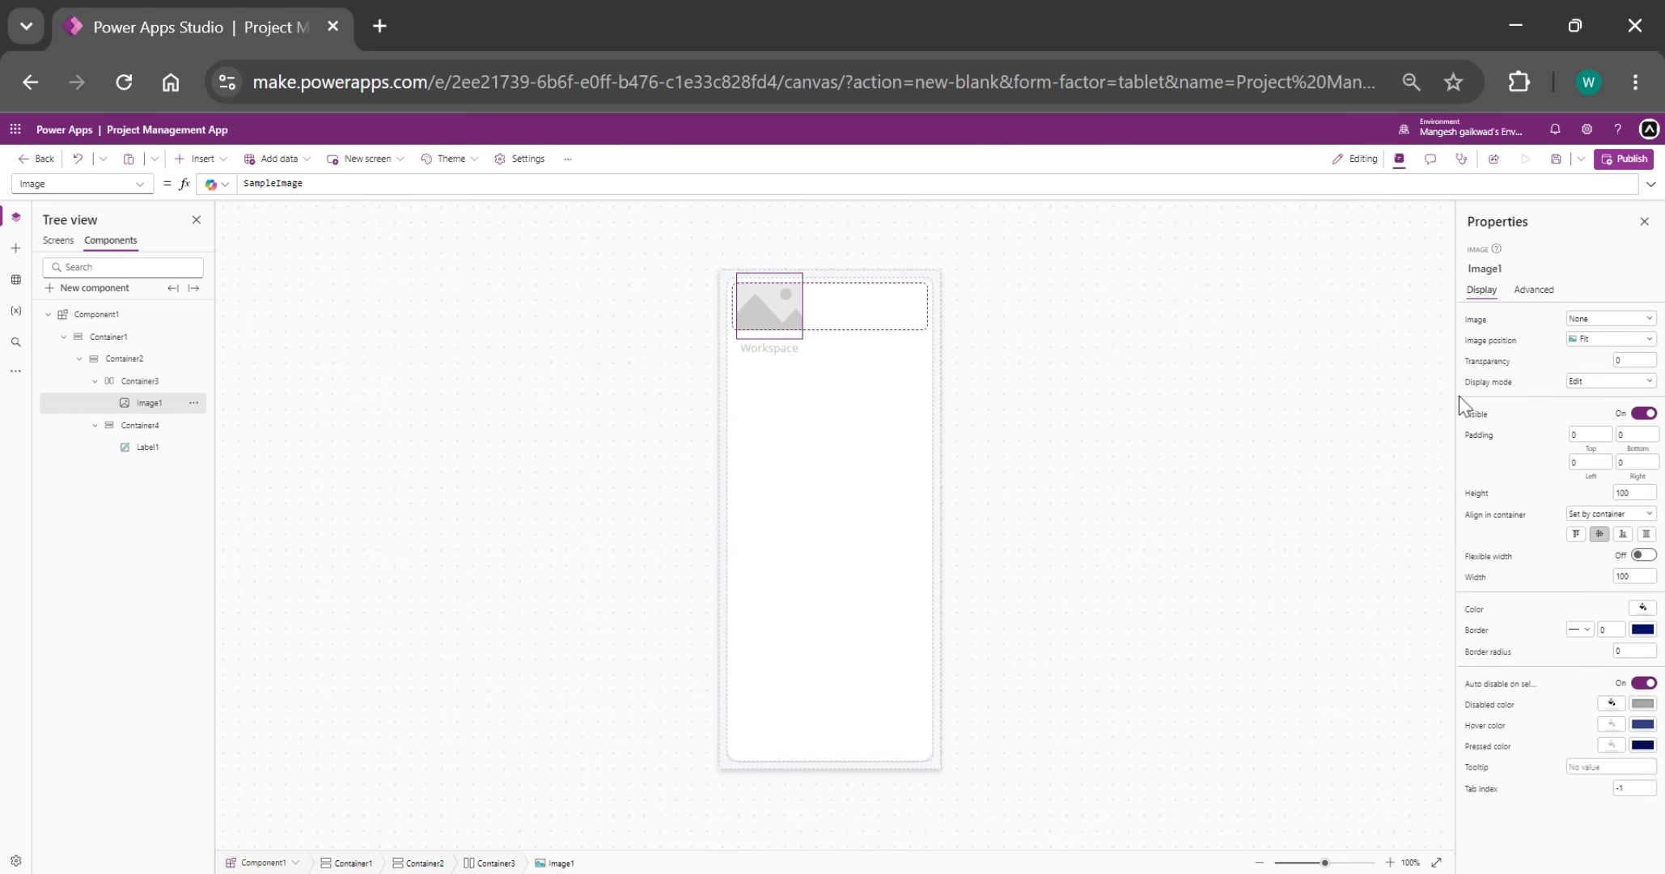
- Stretch the image to the container's height and set its Width formula to Self.Height
click(1646, 536)
click(1482, 600)
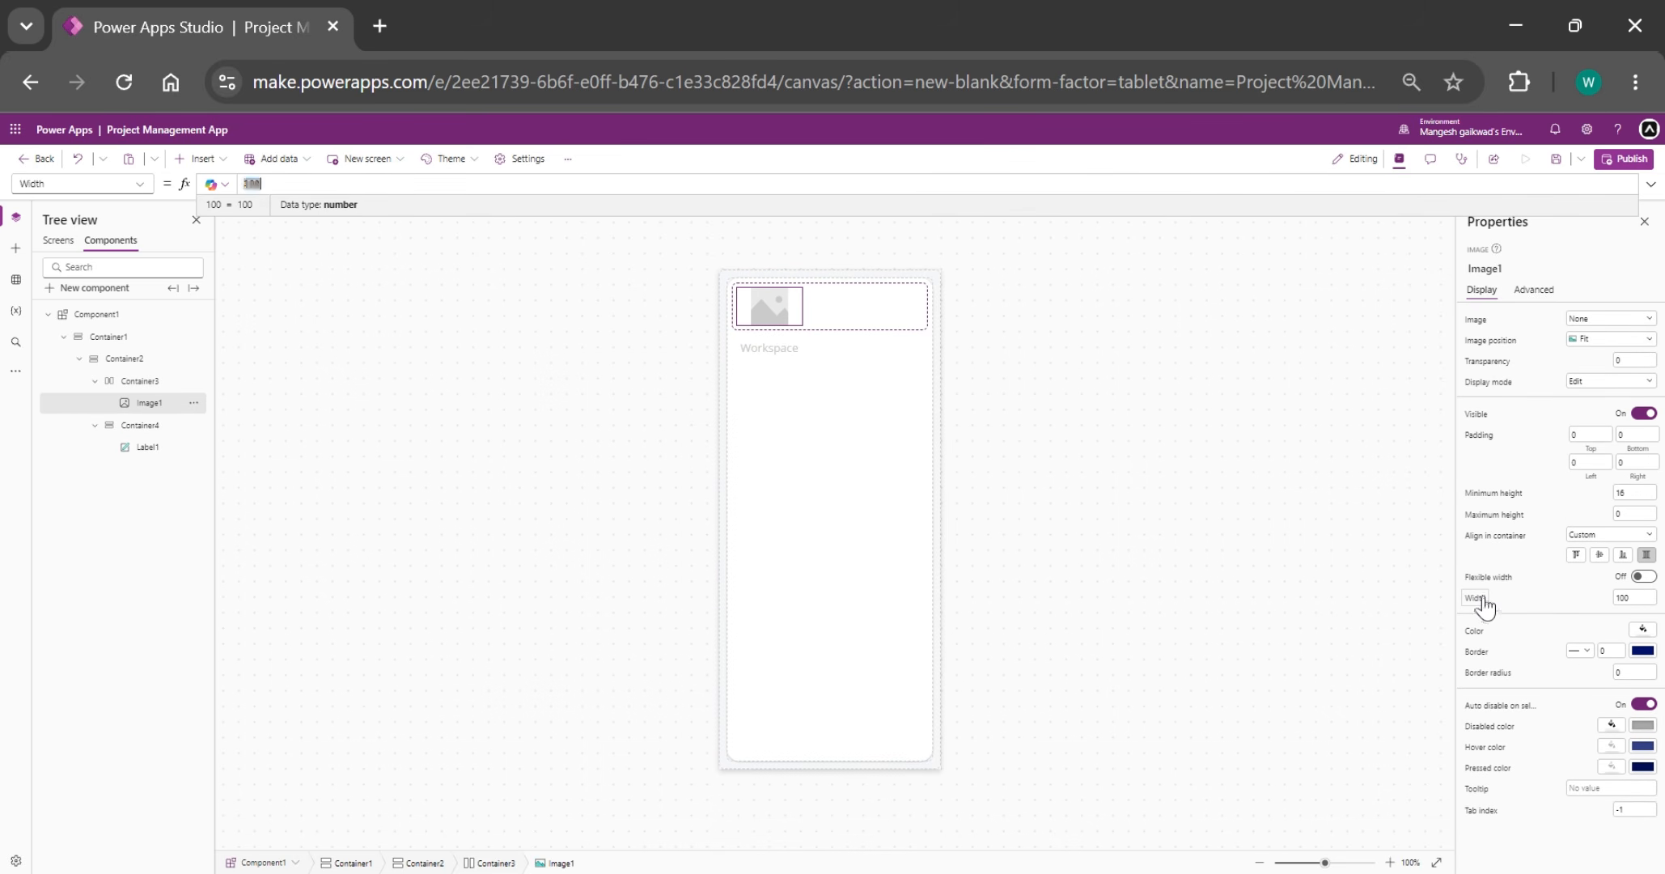
text(Self.Height)
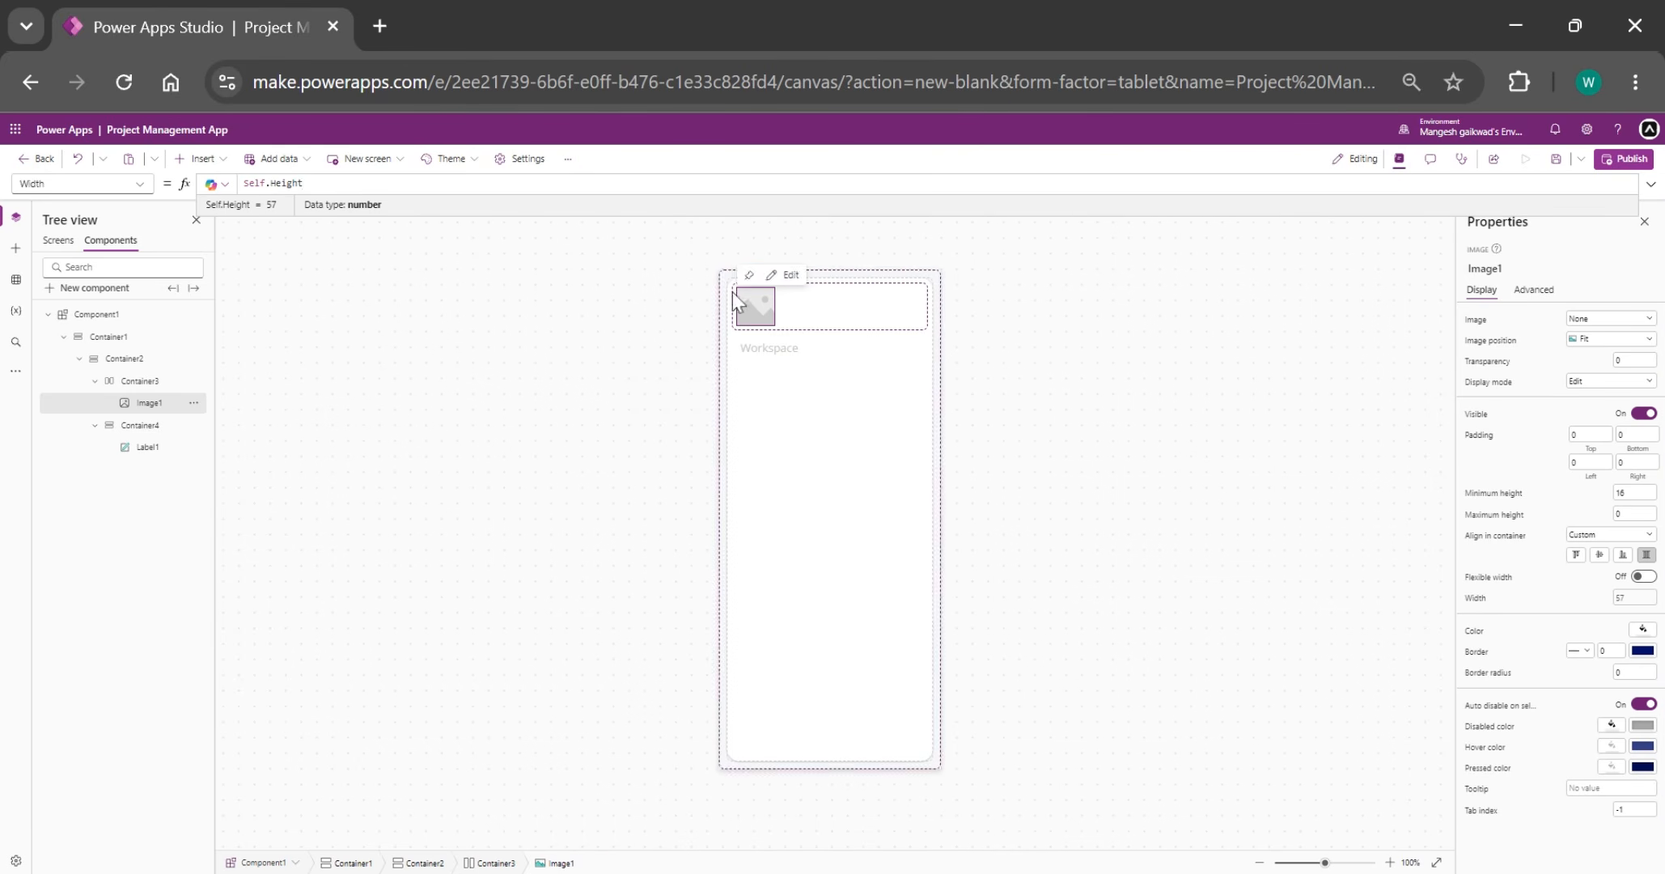
- Insert a text label beside the image in Container3, stretch its height and turn on its flexible width
click(796, 318)
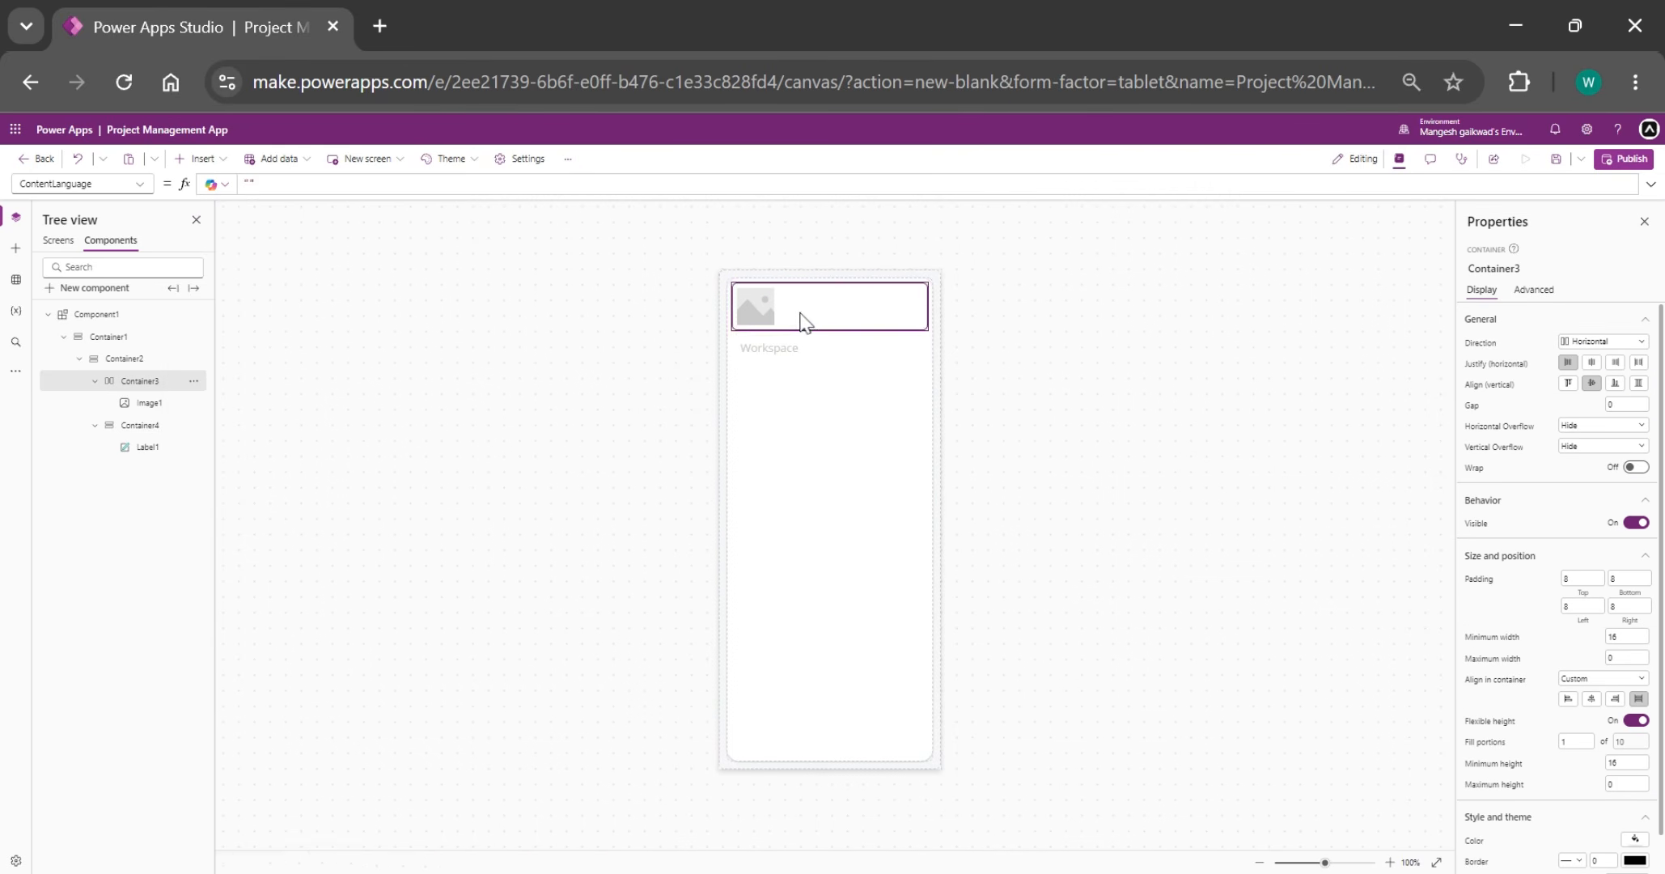
click(199, 158)
click(212, 240)
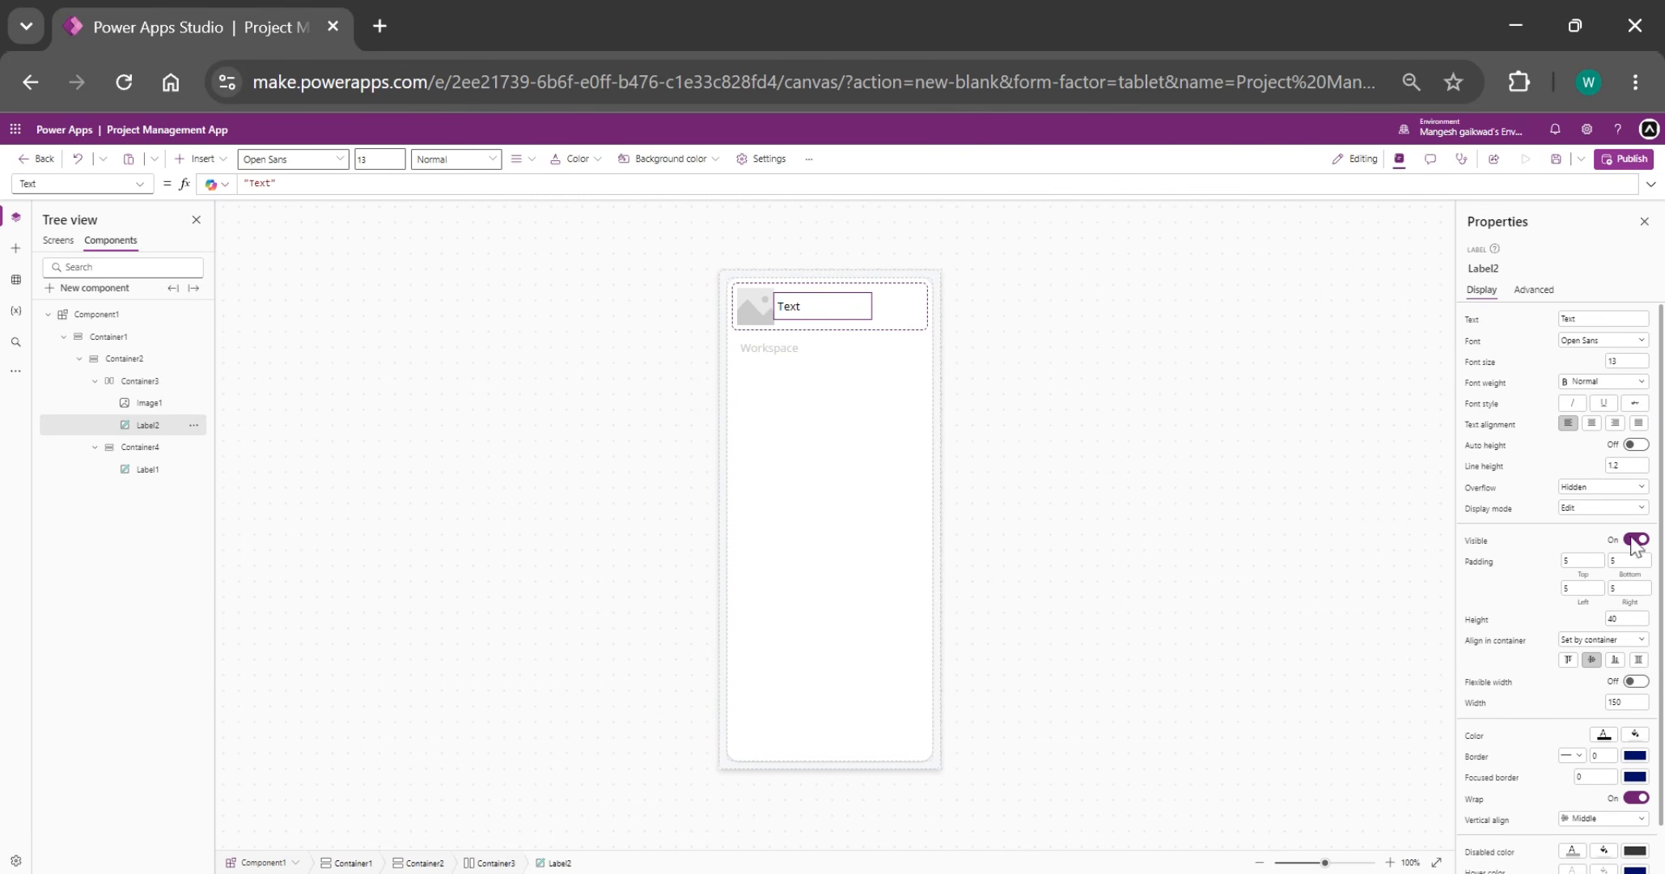
click(1633, 702)
click(1632, 702)
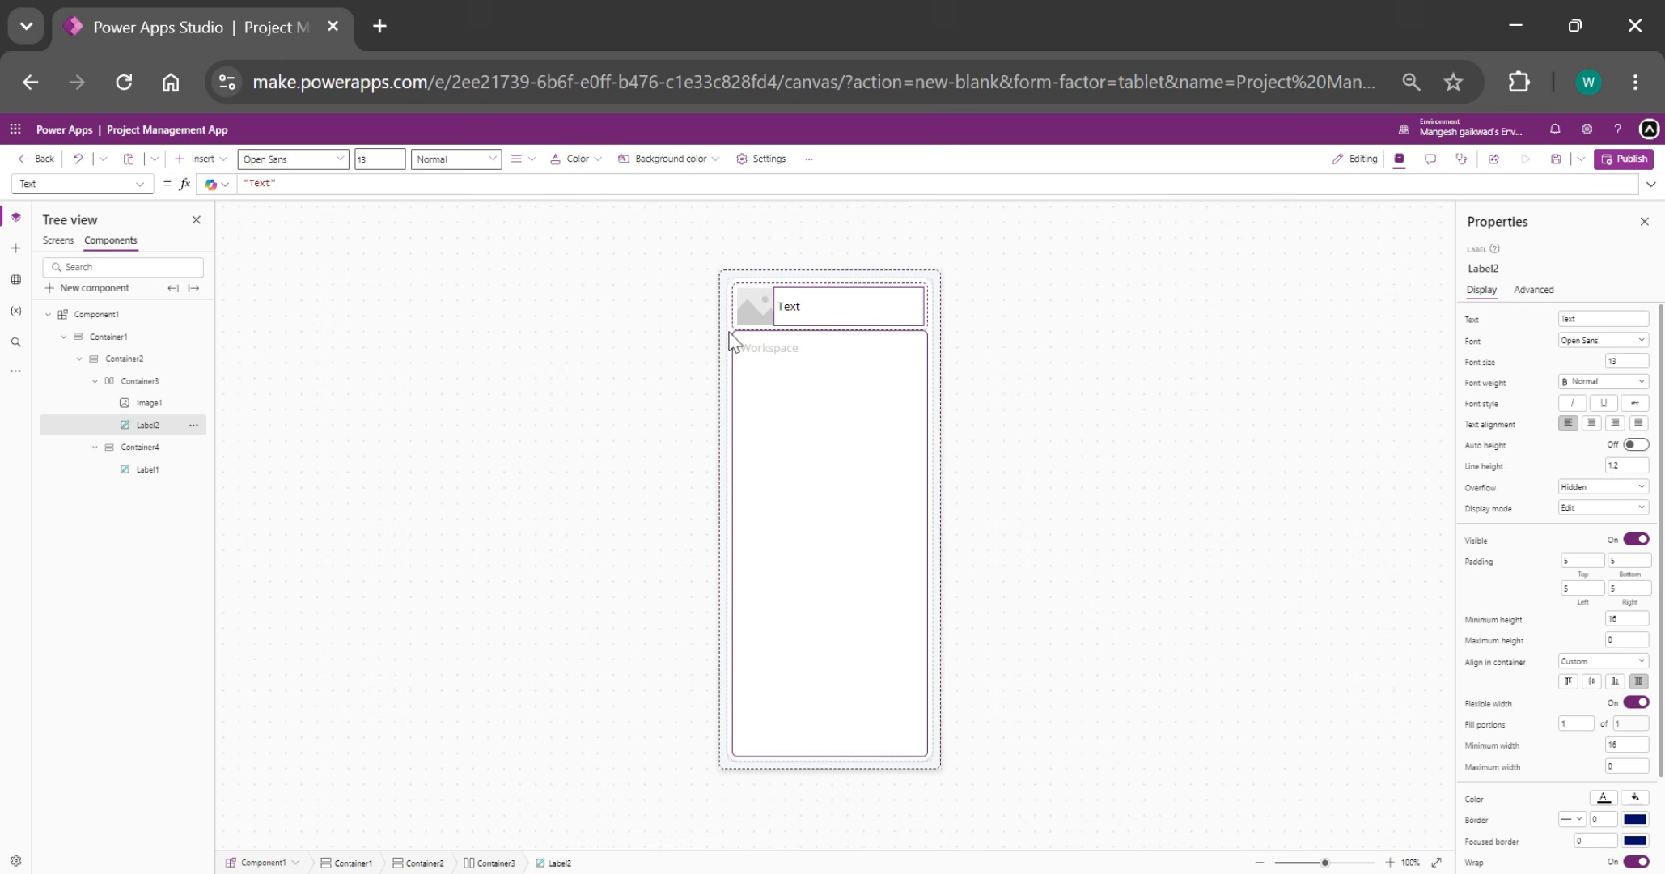
- Set the new label's text to Project App and its font weight to Semibold
double_click(260, 182)
text(Project App)
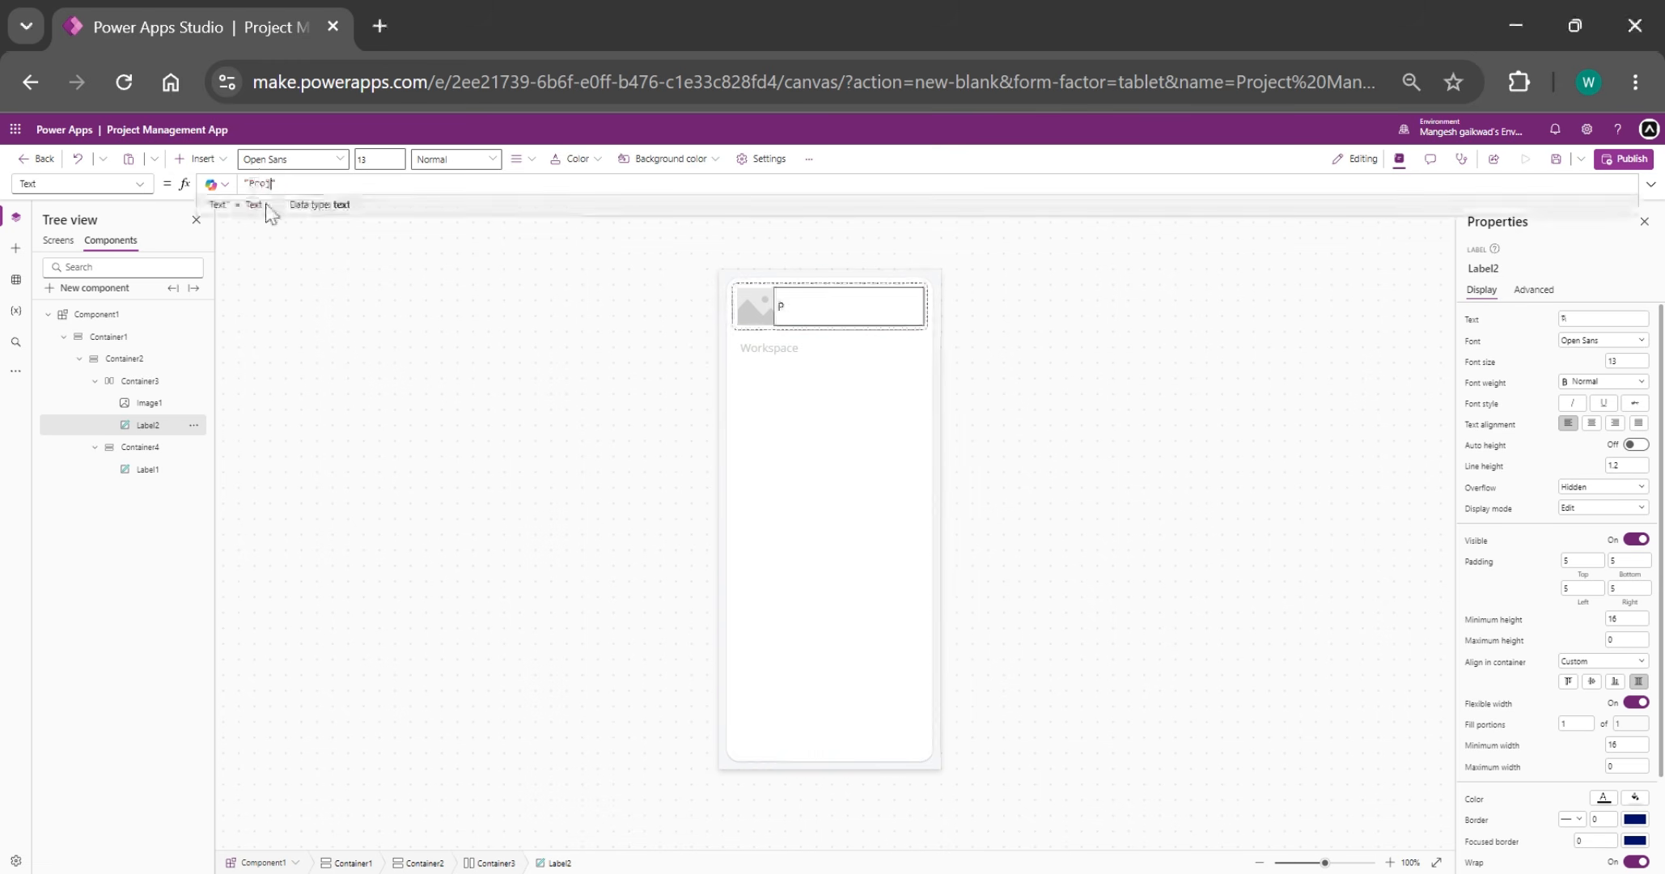
scroll(1586, 718, down, 2)
scroll(1608, 614, up, 2)
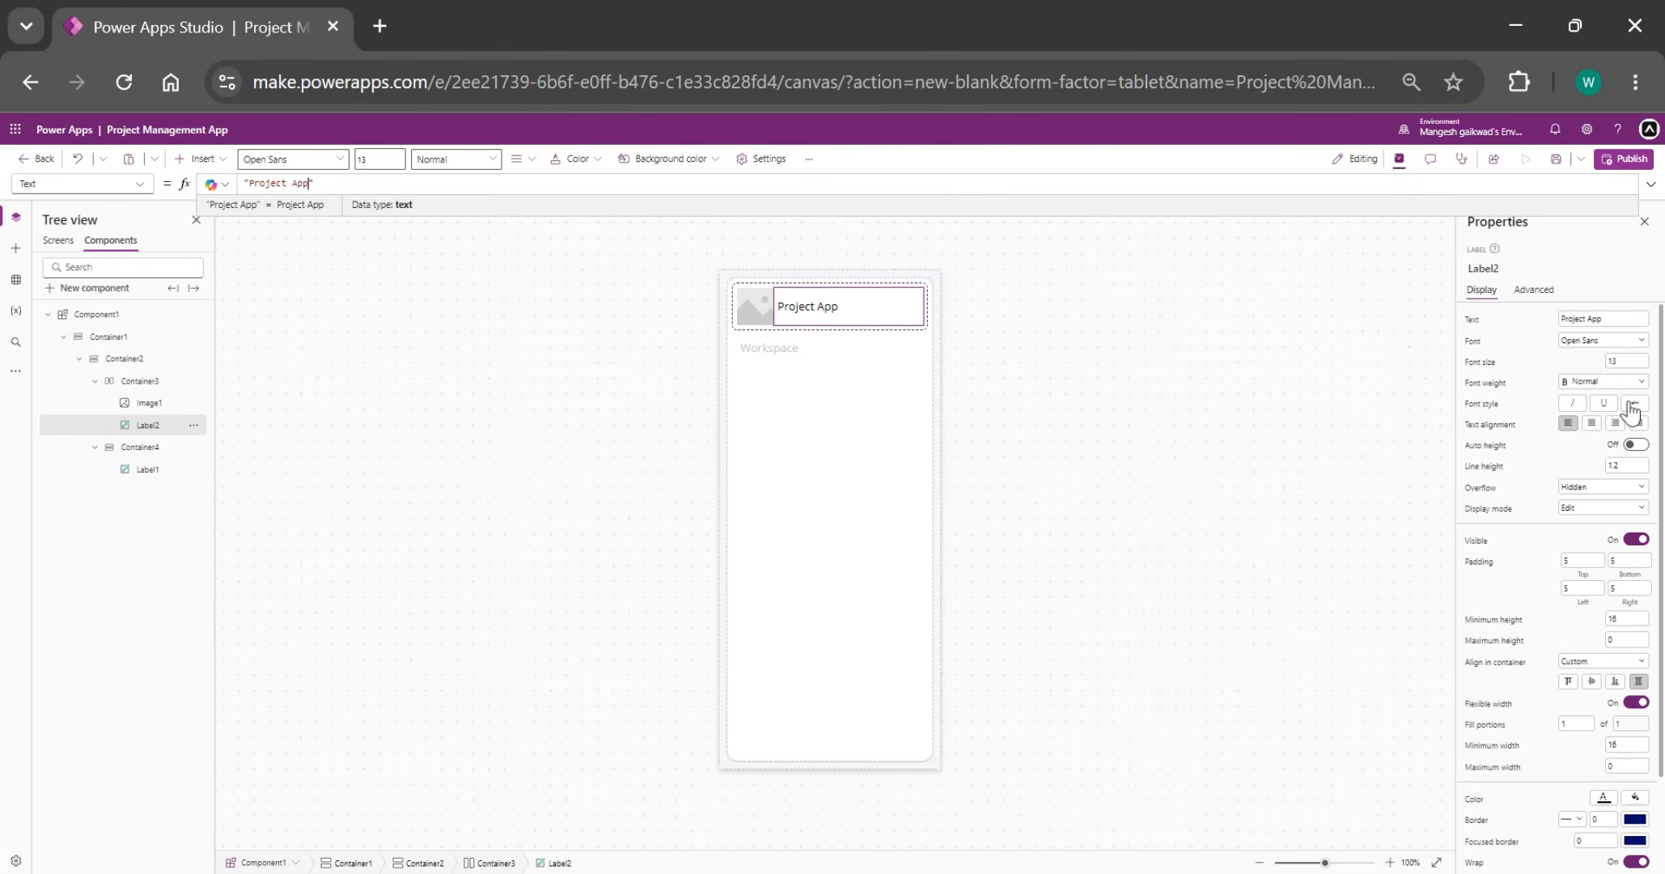
click(1590, 380)
click(1588, 399)
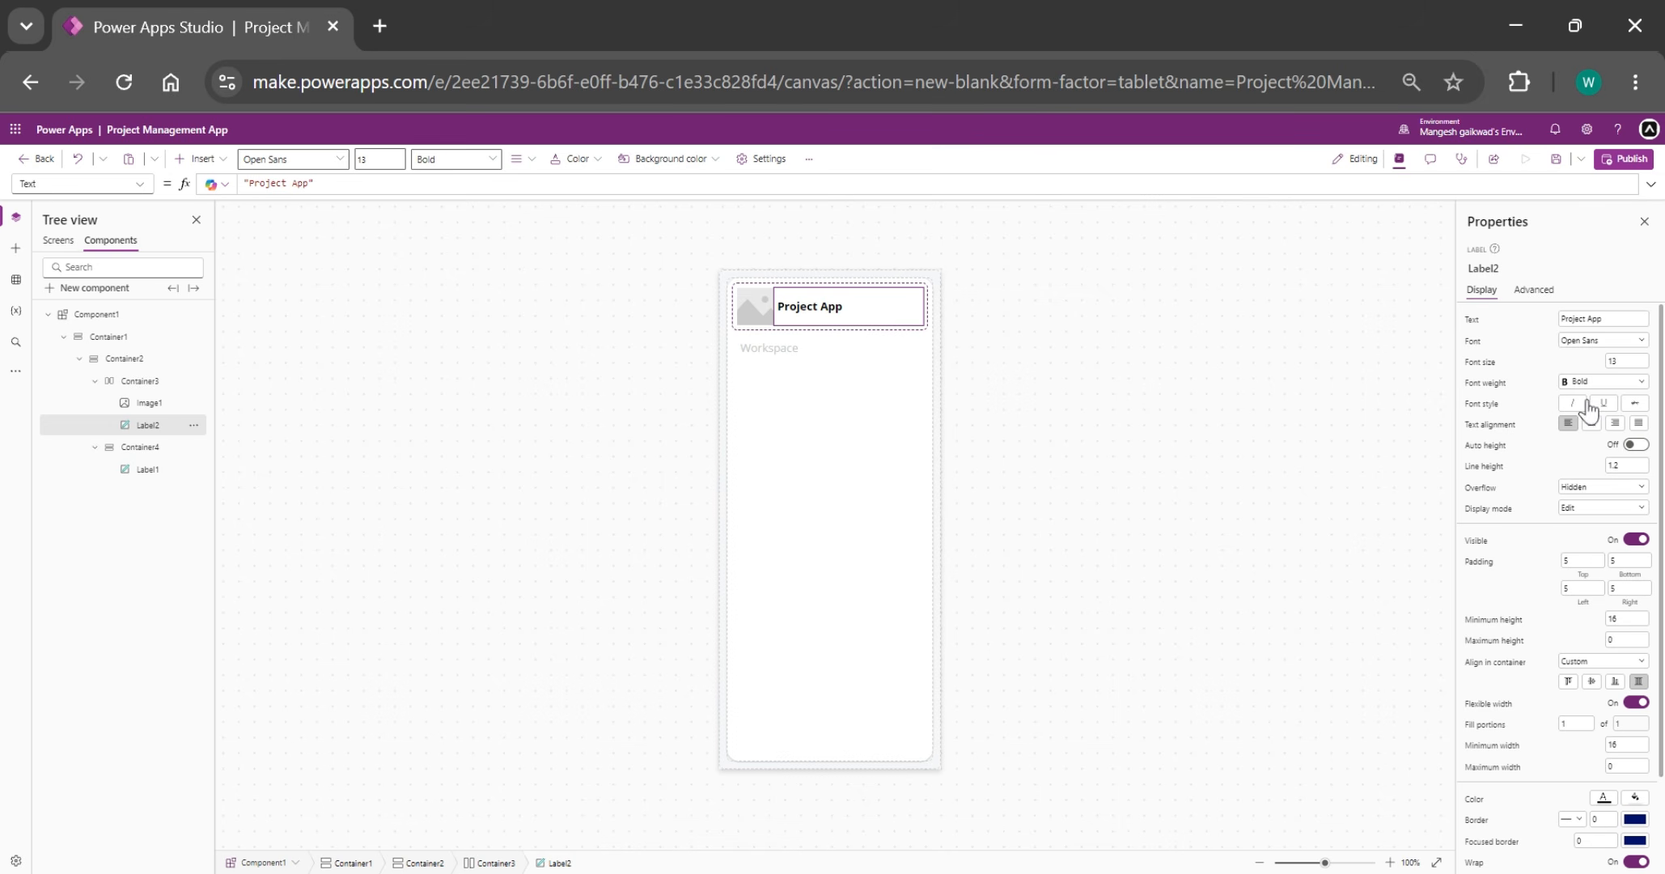
click(1586, 381)
click(1593, 414)
- Increase the gap in Container3 between the image and the Project App label
click(151, 383)
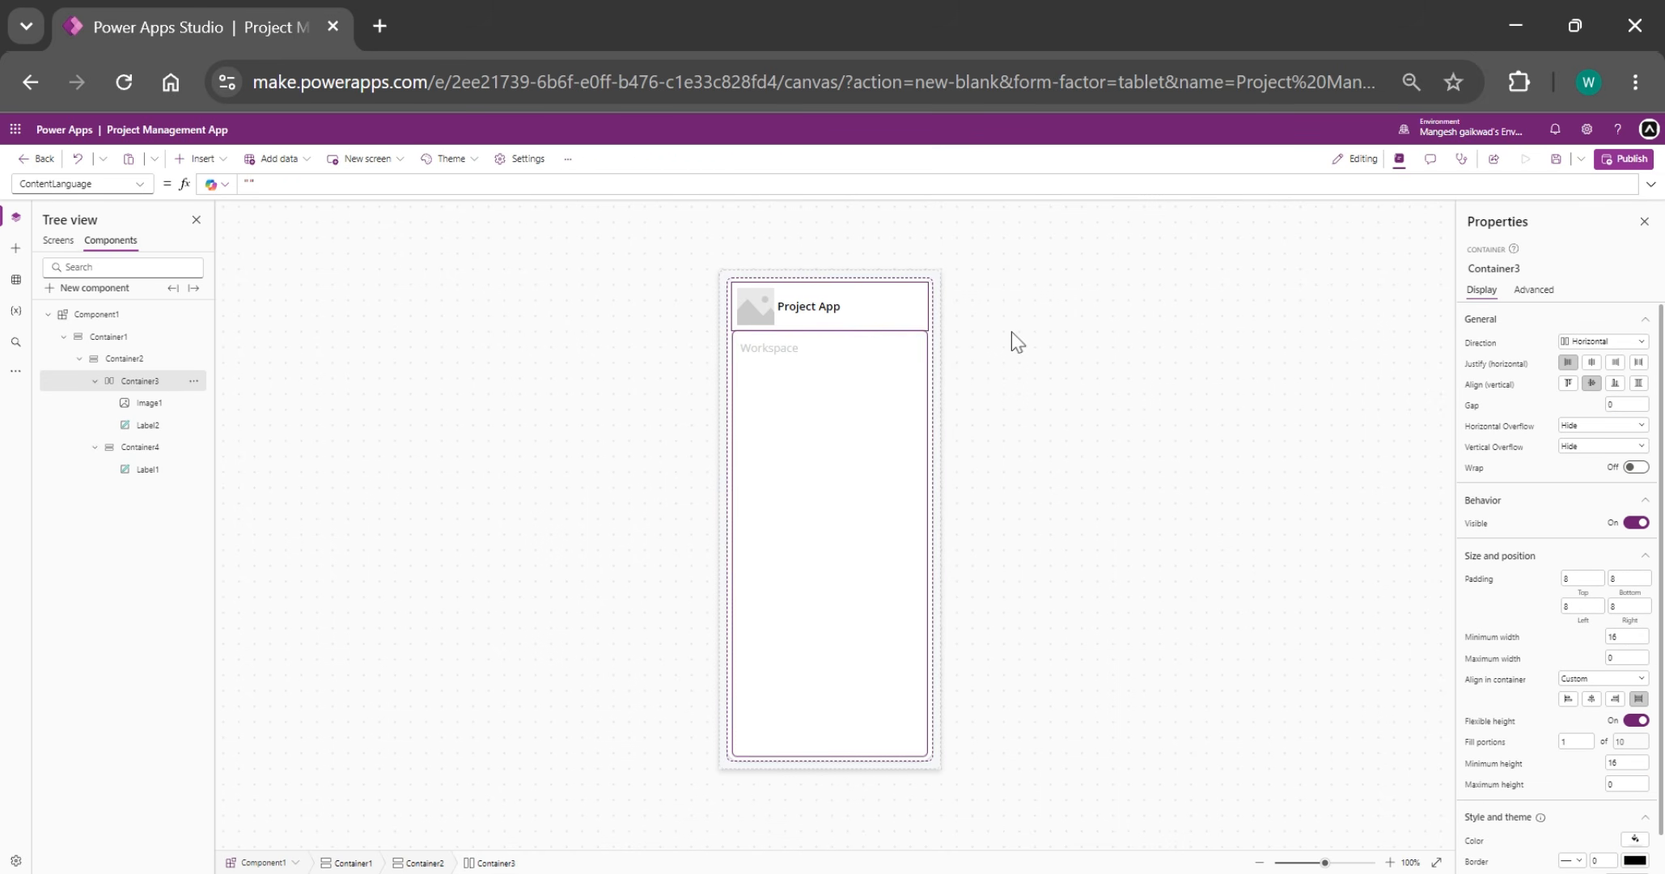
click(1609, 404)
click(1263, 363)
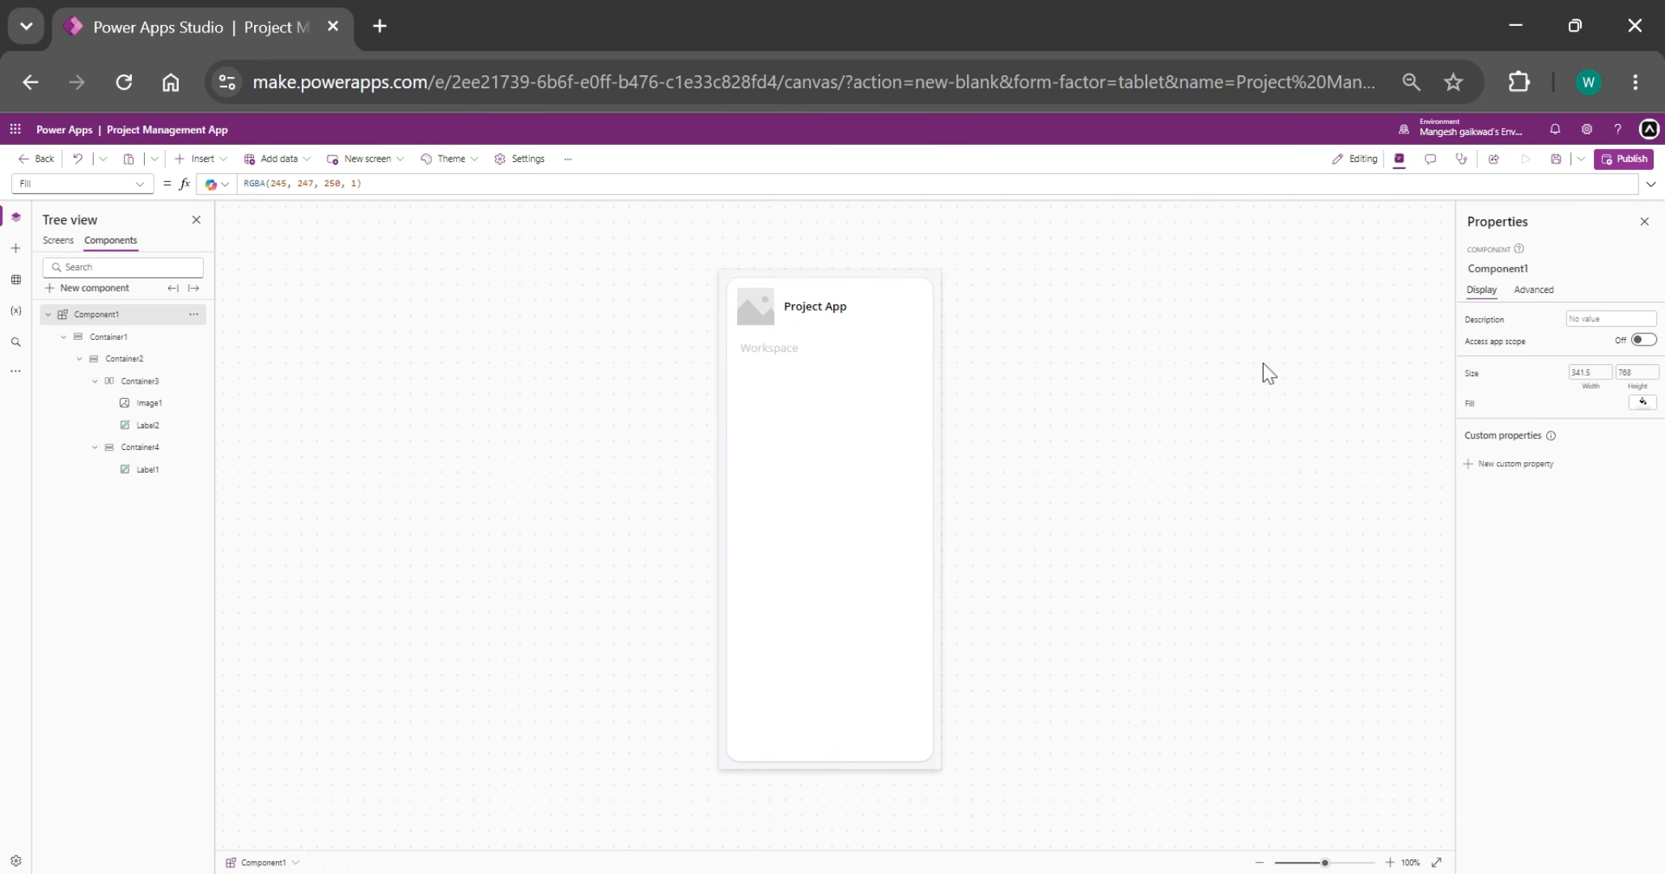
- Open the app's media library and set the image control in Container3 to falcon
click(15, 380)
click(65, 404)
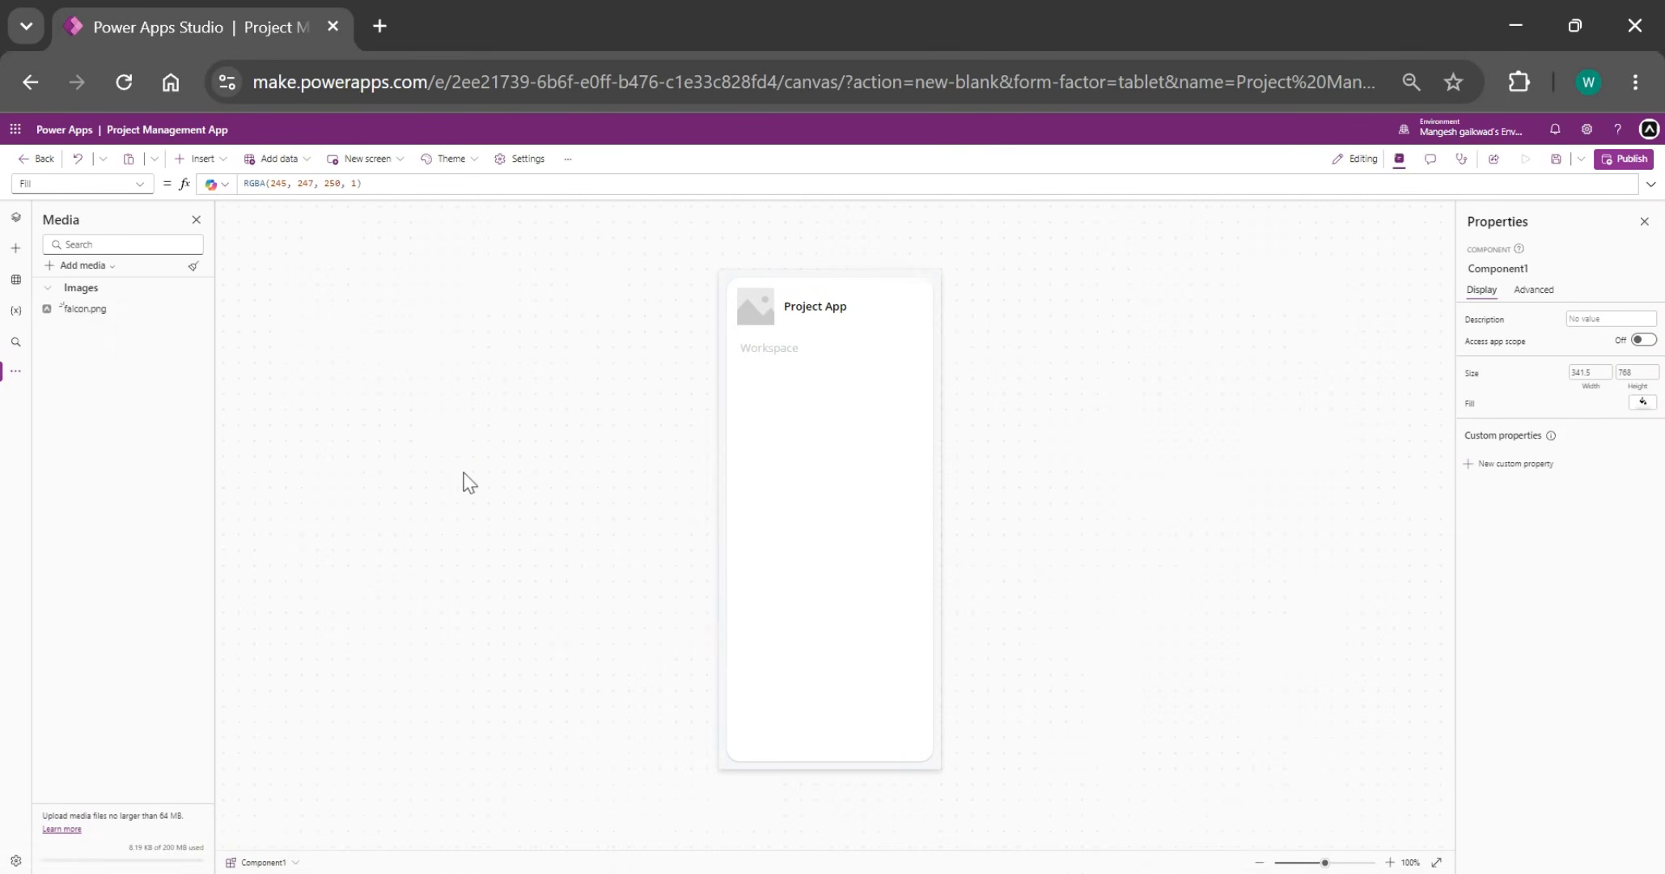
click(755, 307)
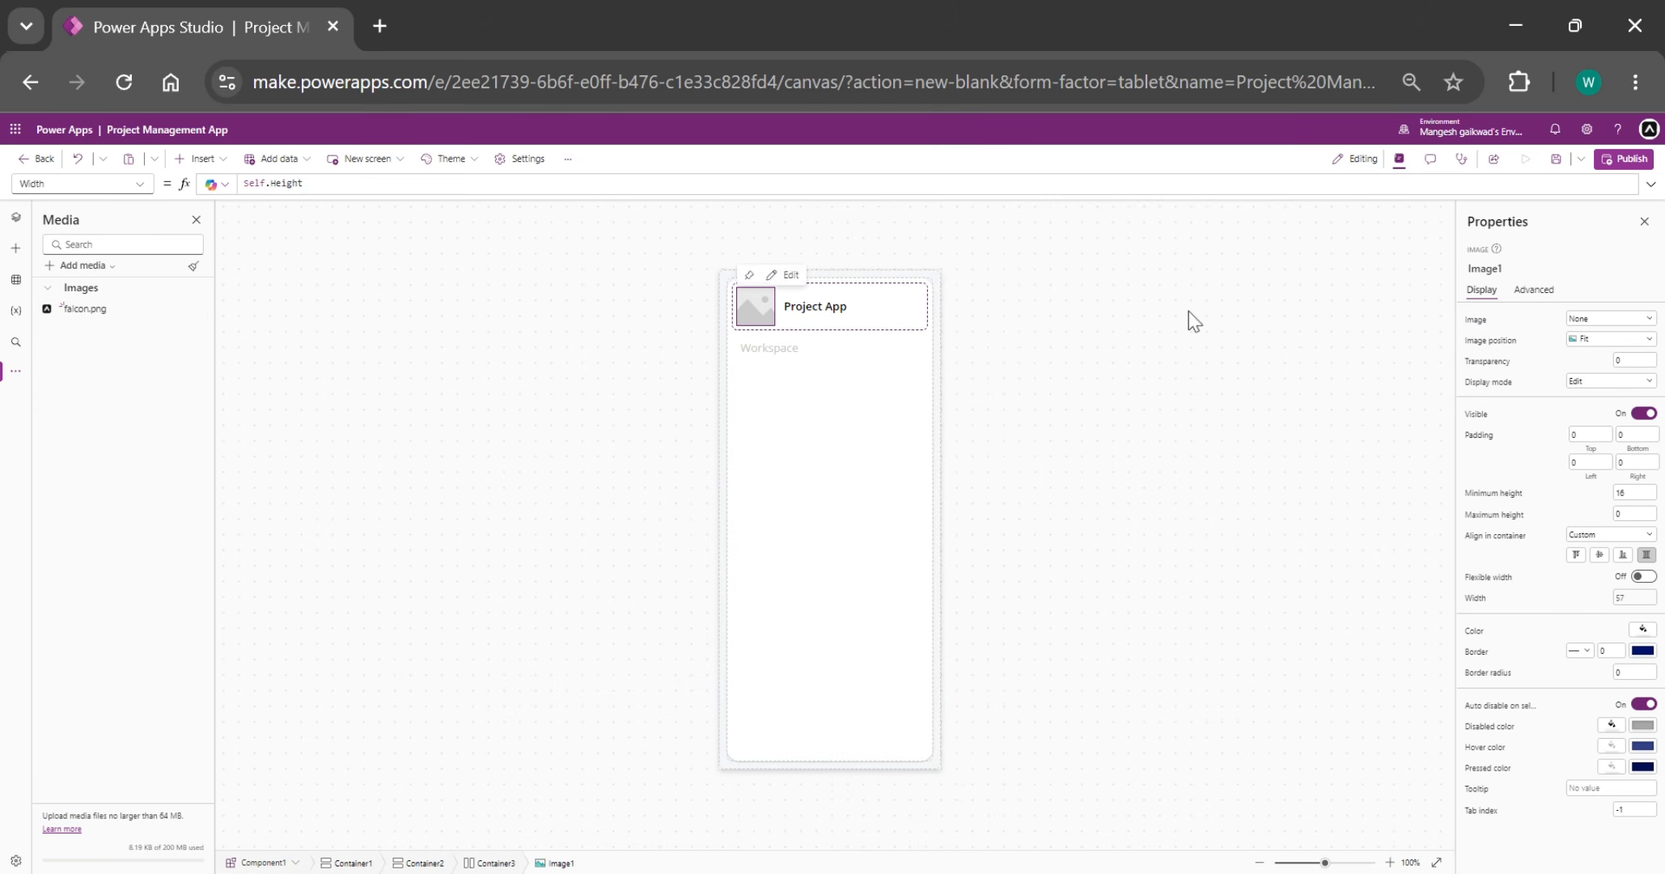
click(1477, 321)
text(falcon)
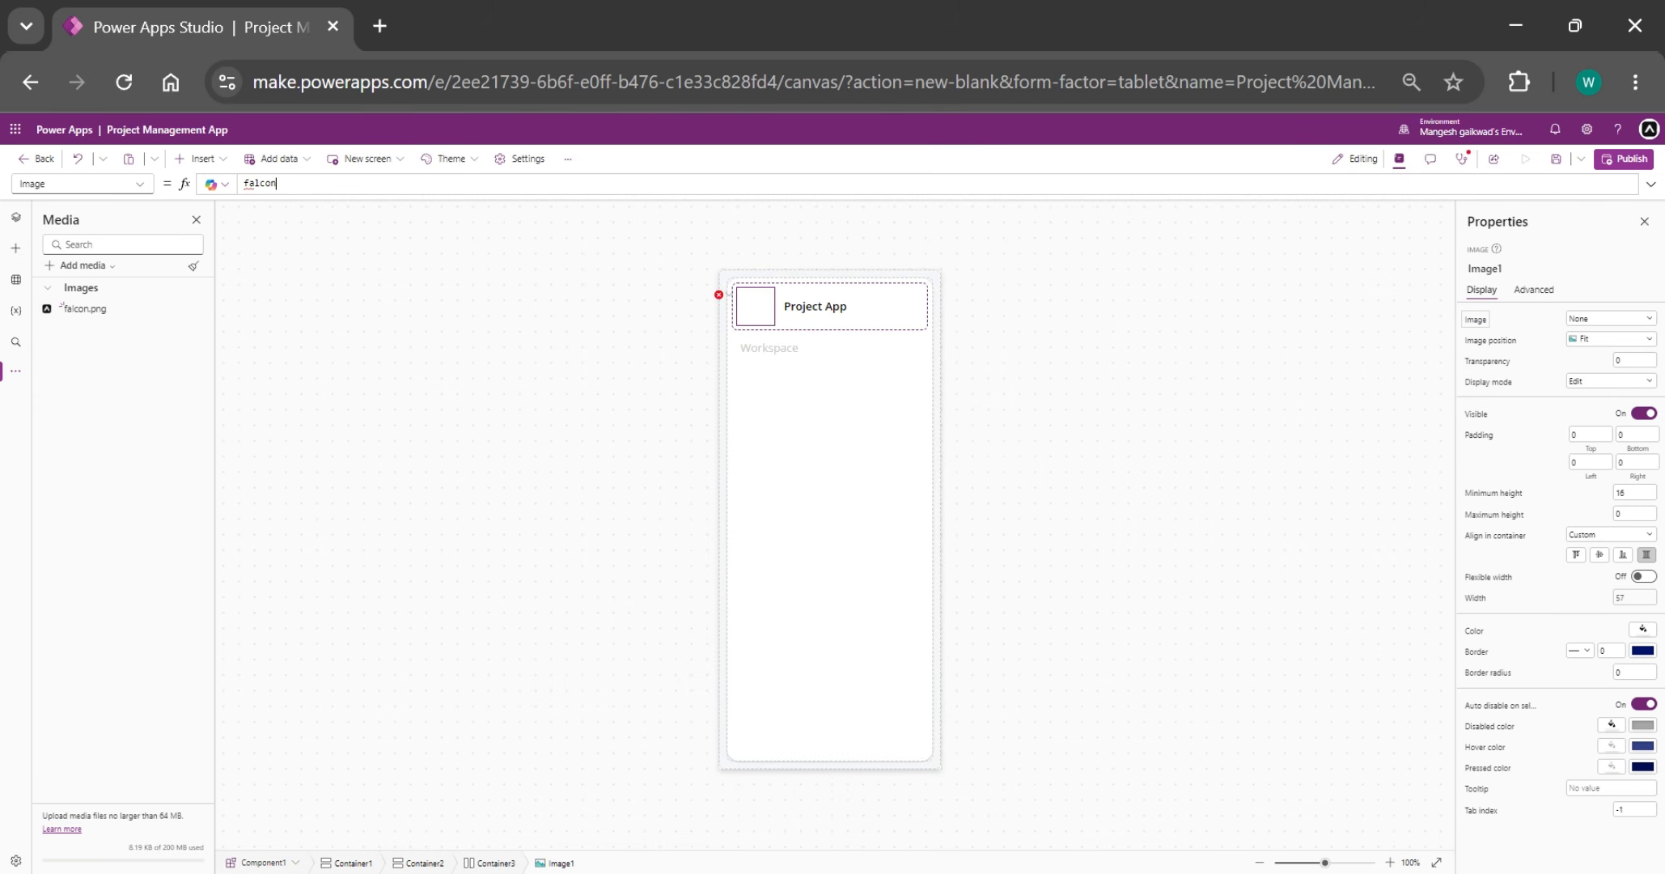
click(1205, 358)
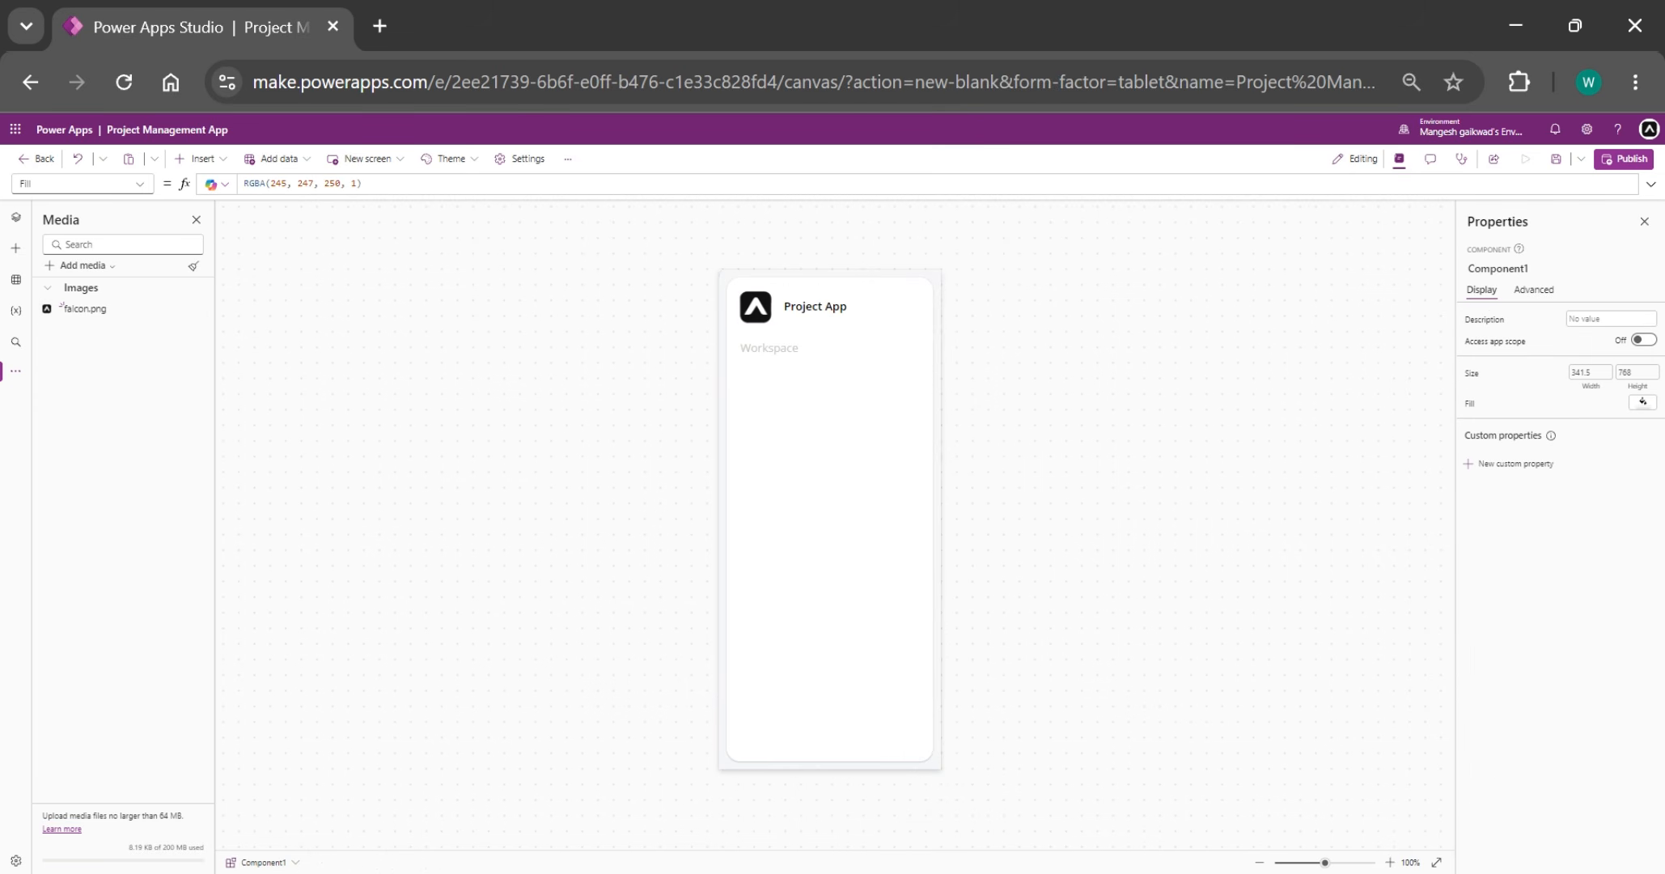
- Insert a blank gallery into Container4 below the Workspace label
click(837, 446)
click(200, 158)
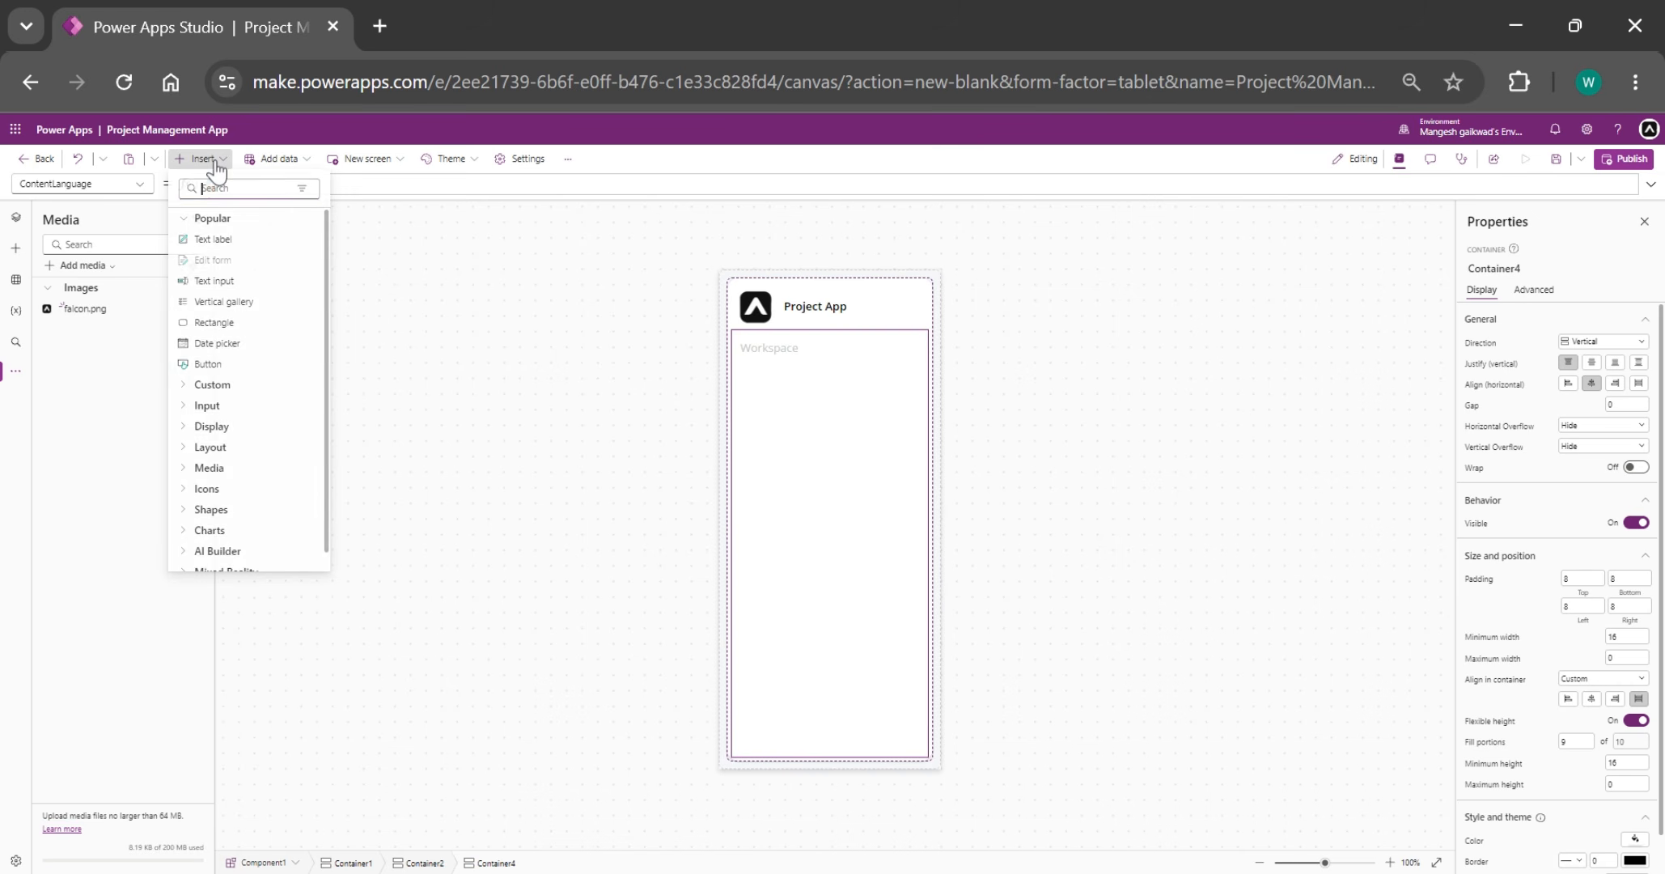
text(gal)
click(235, 302)
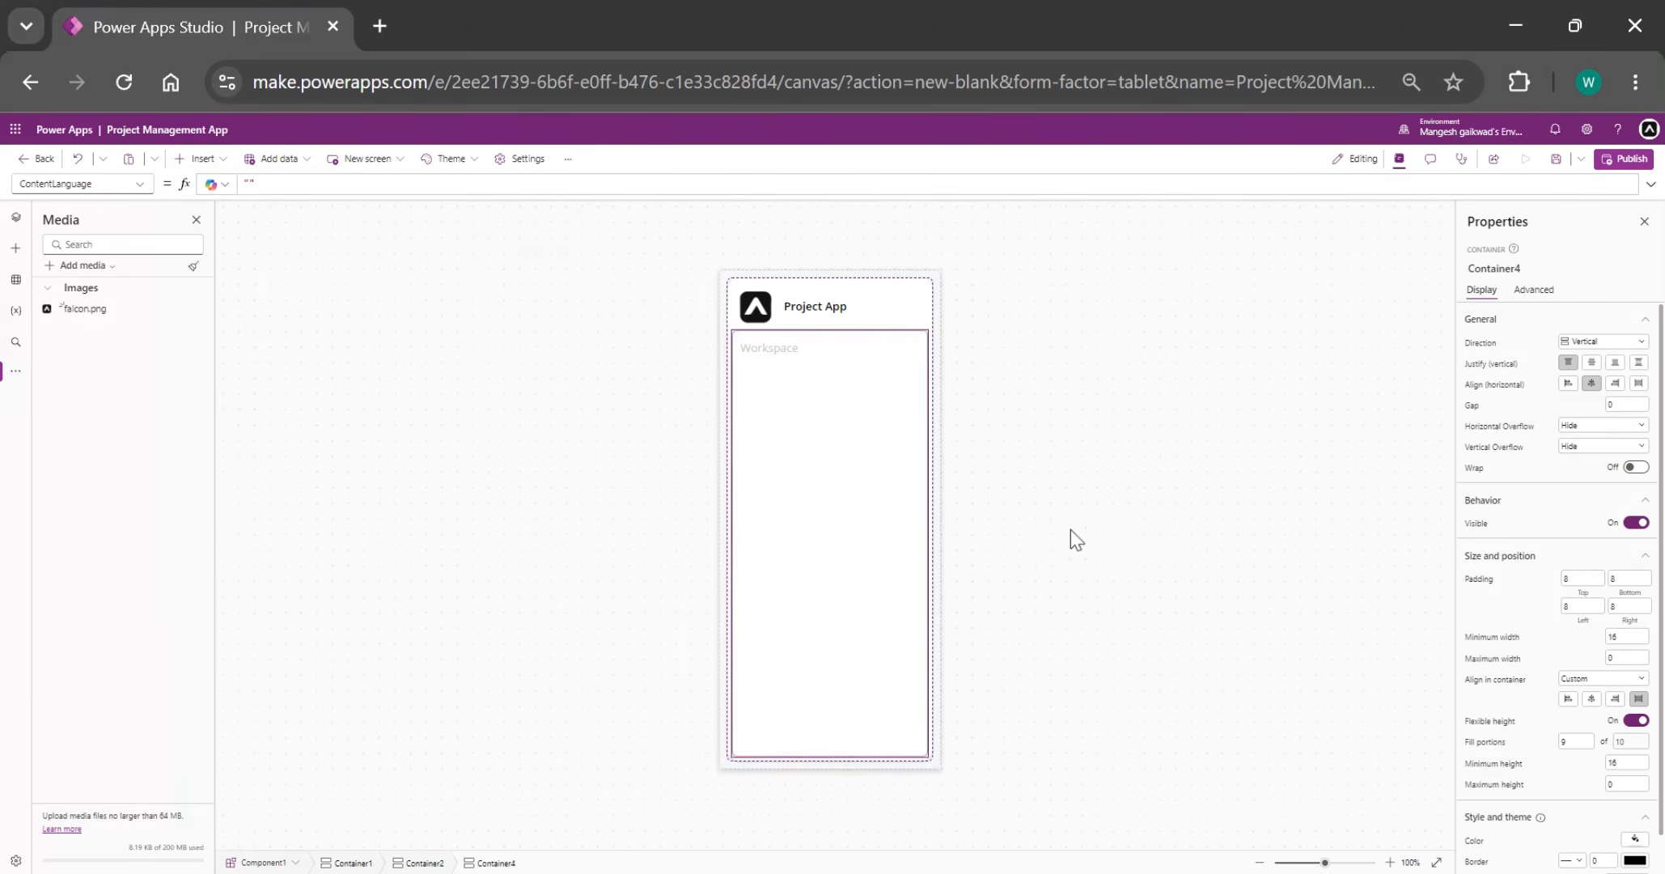
- Open the new gallery's Items formula for editing in the expanded formula bar
double_click(344, 185)
click(1644, 185)
click(878, 316)
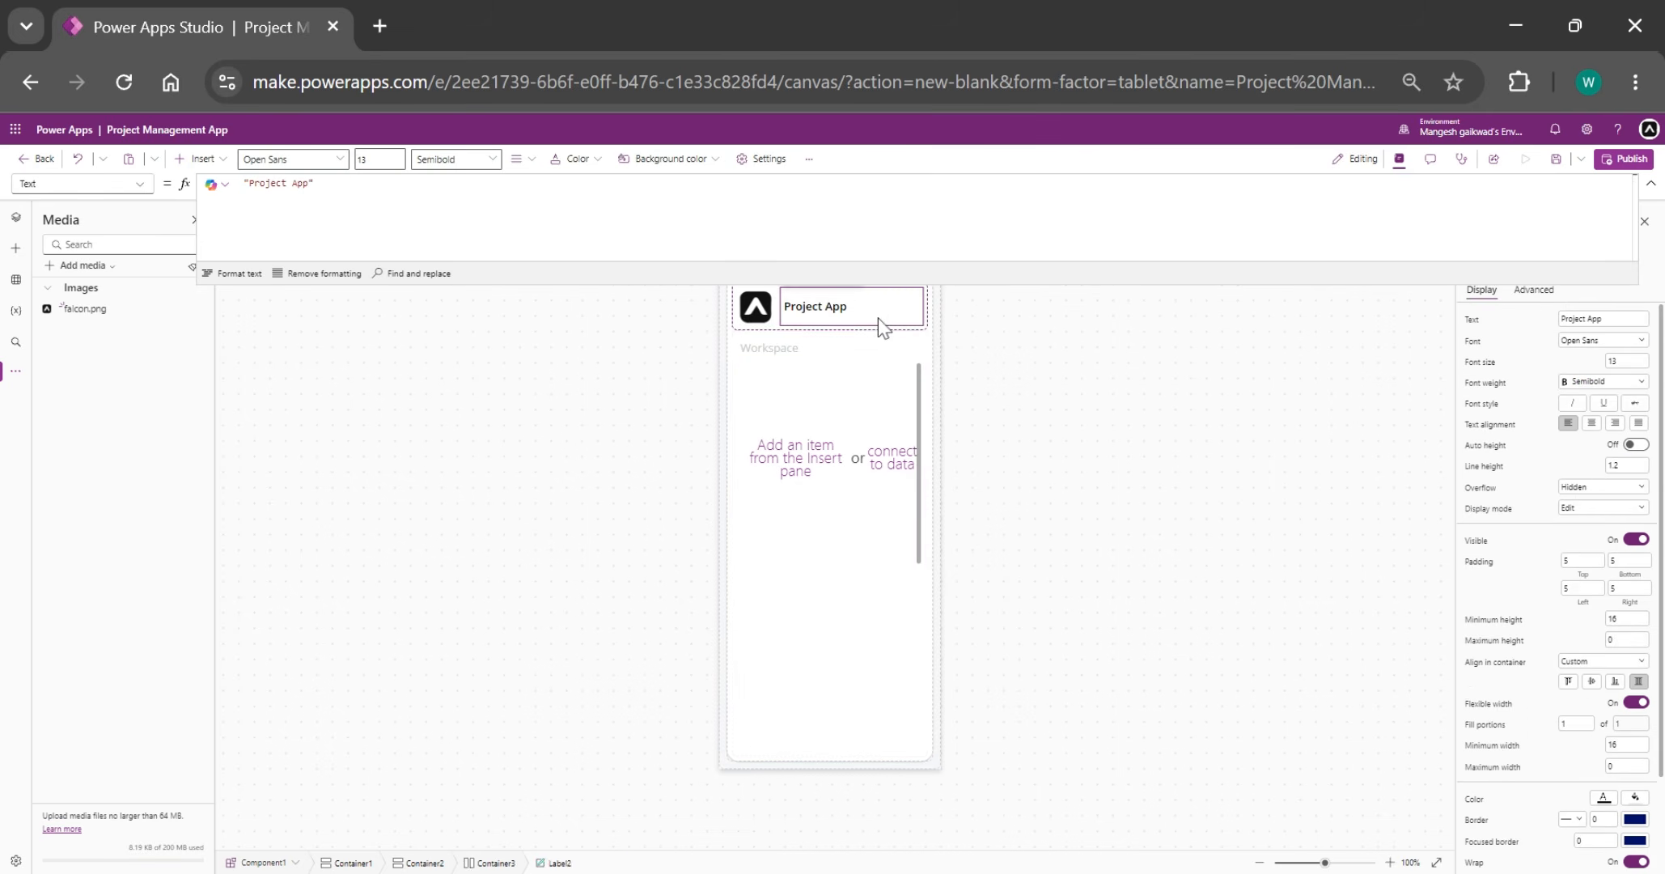
click(791, 505)
click(645, 328)
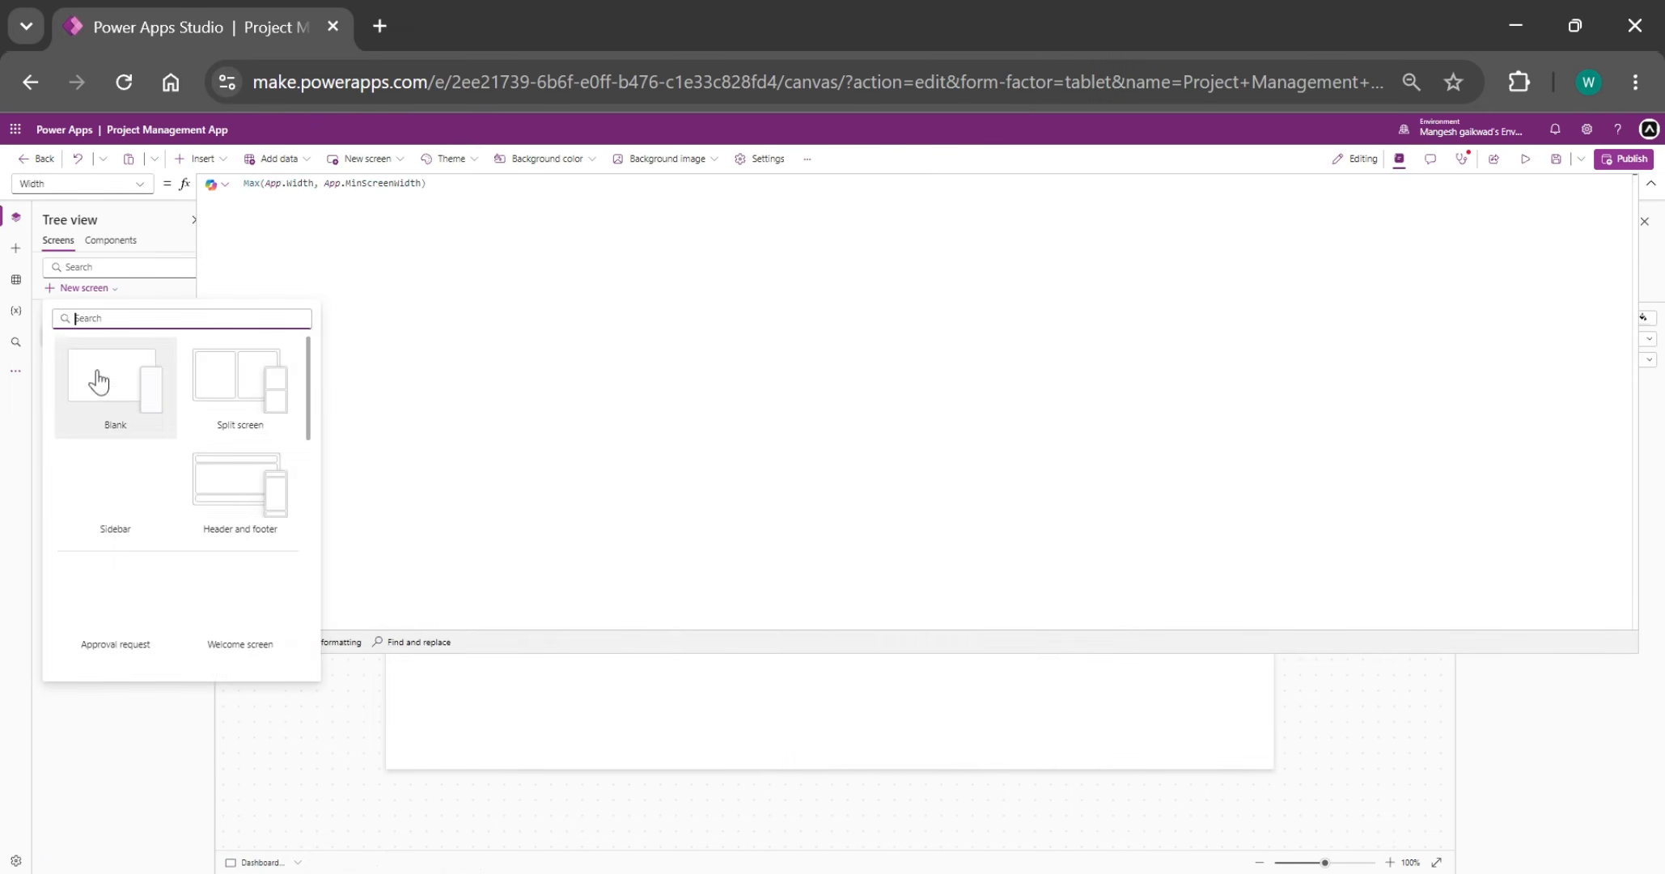
- Add blank screens named ProjectScreen, MyTaskScreen and TaskTemplateScreen
click(106, 372)
double_click(110, 360)
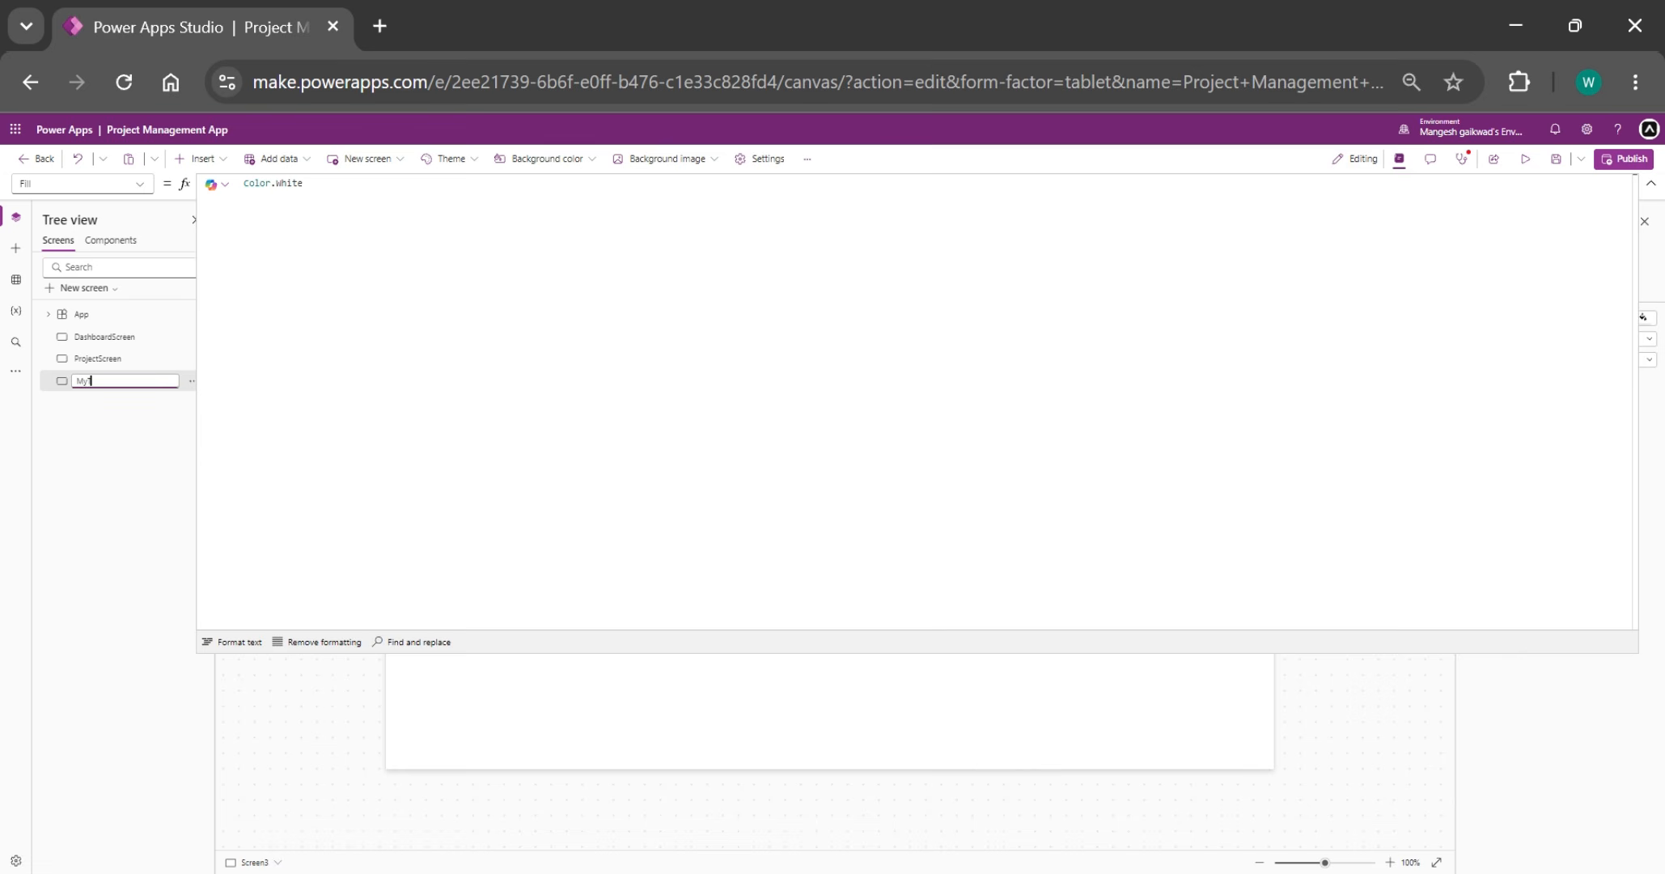
click(338, 353)
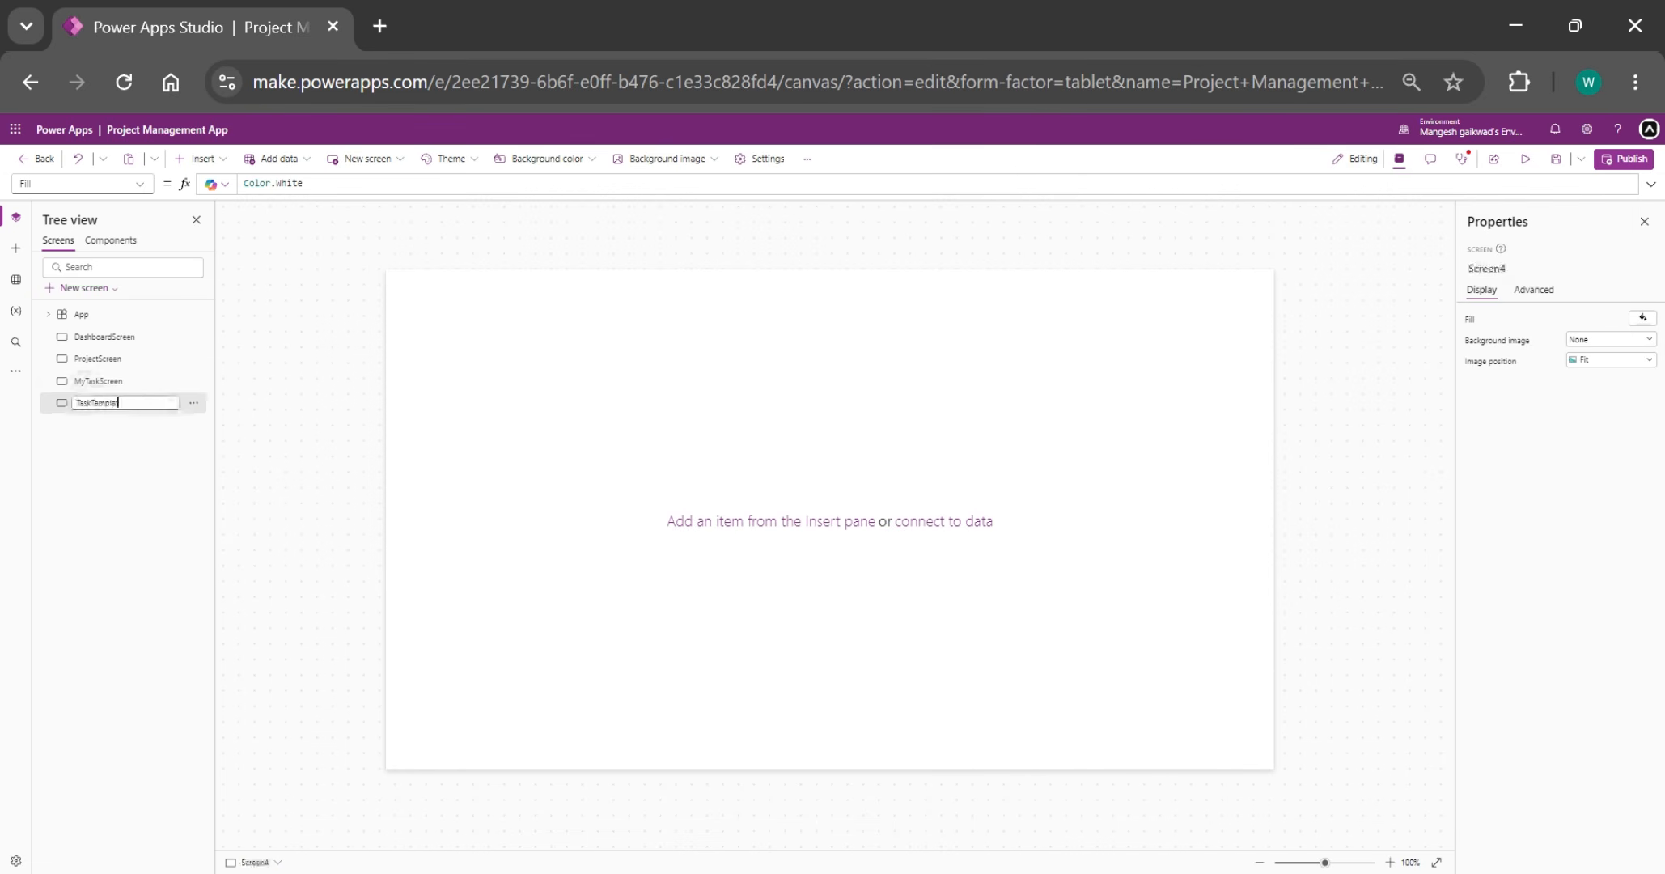
text(eScreen)
key(Return)
- Add another blank screen and name it TeamMembersScreen
click(84, 288)
click(105, 372)
double_click(103, 425)
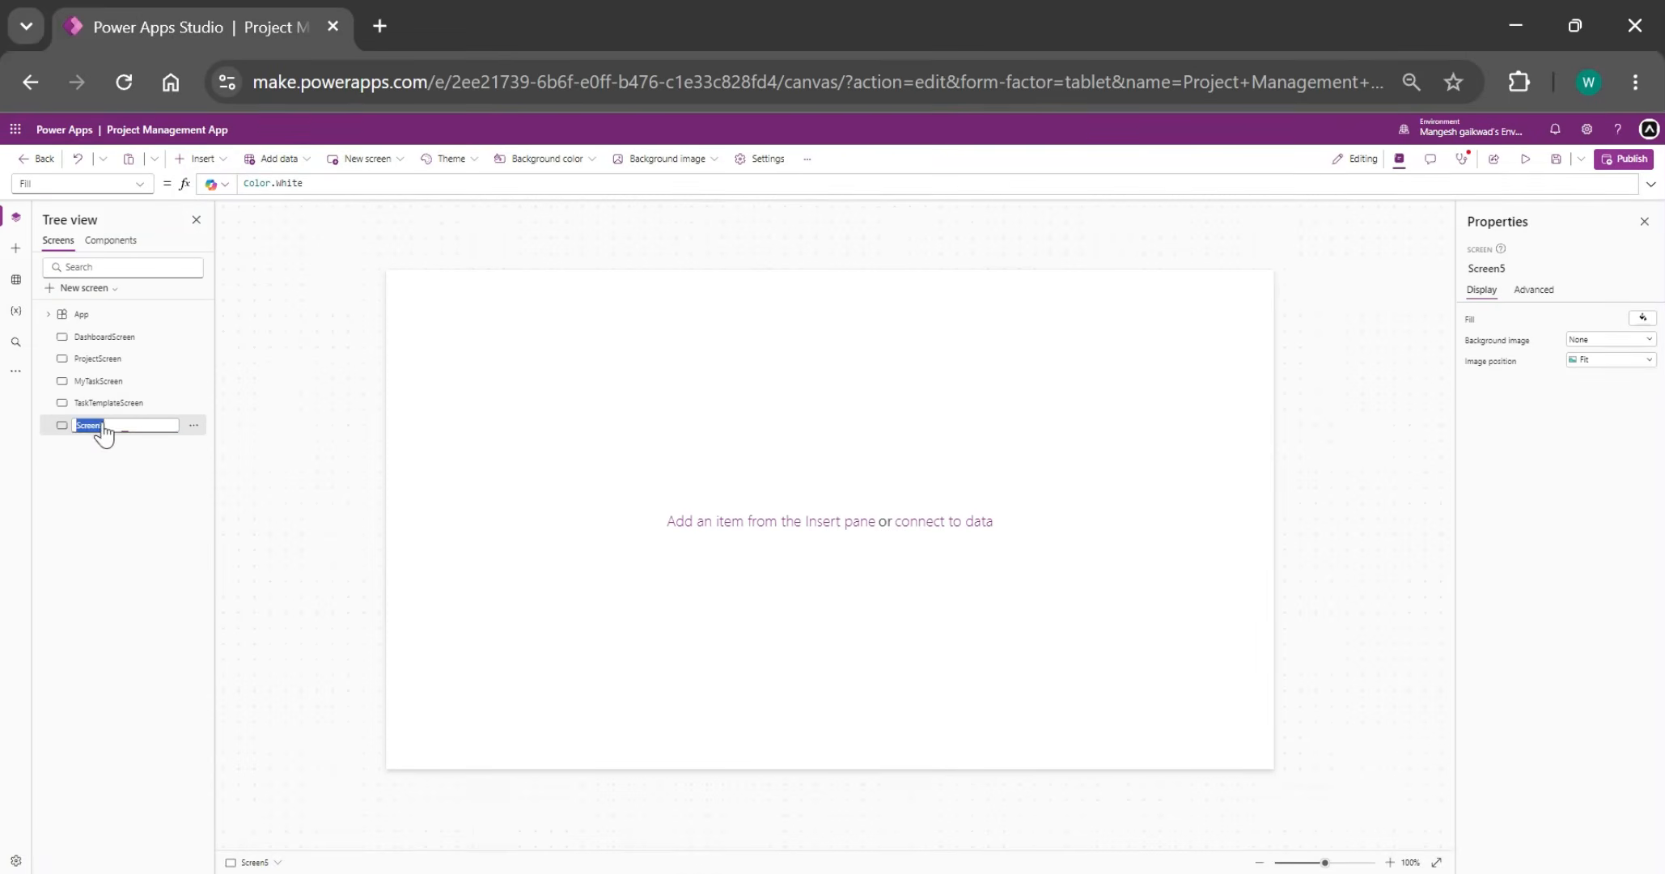
text(TeamMembersScreen)
key(Return)
- Add another blank screen and name it CalenderScreen
click(84, 288)
click(108, 376)
double_click(103, 447)
text(CalenderScreen)
key(Return)
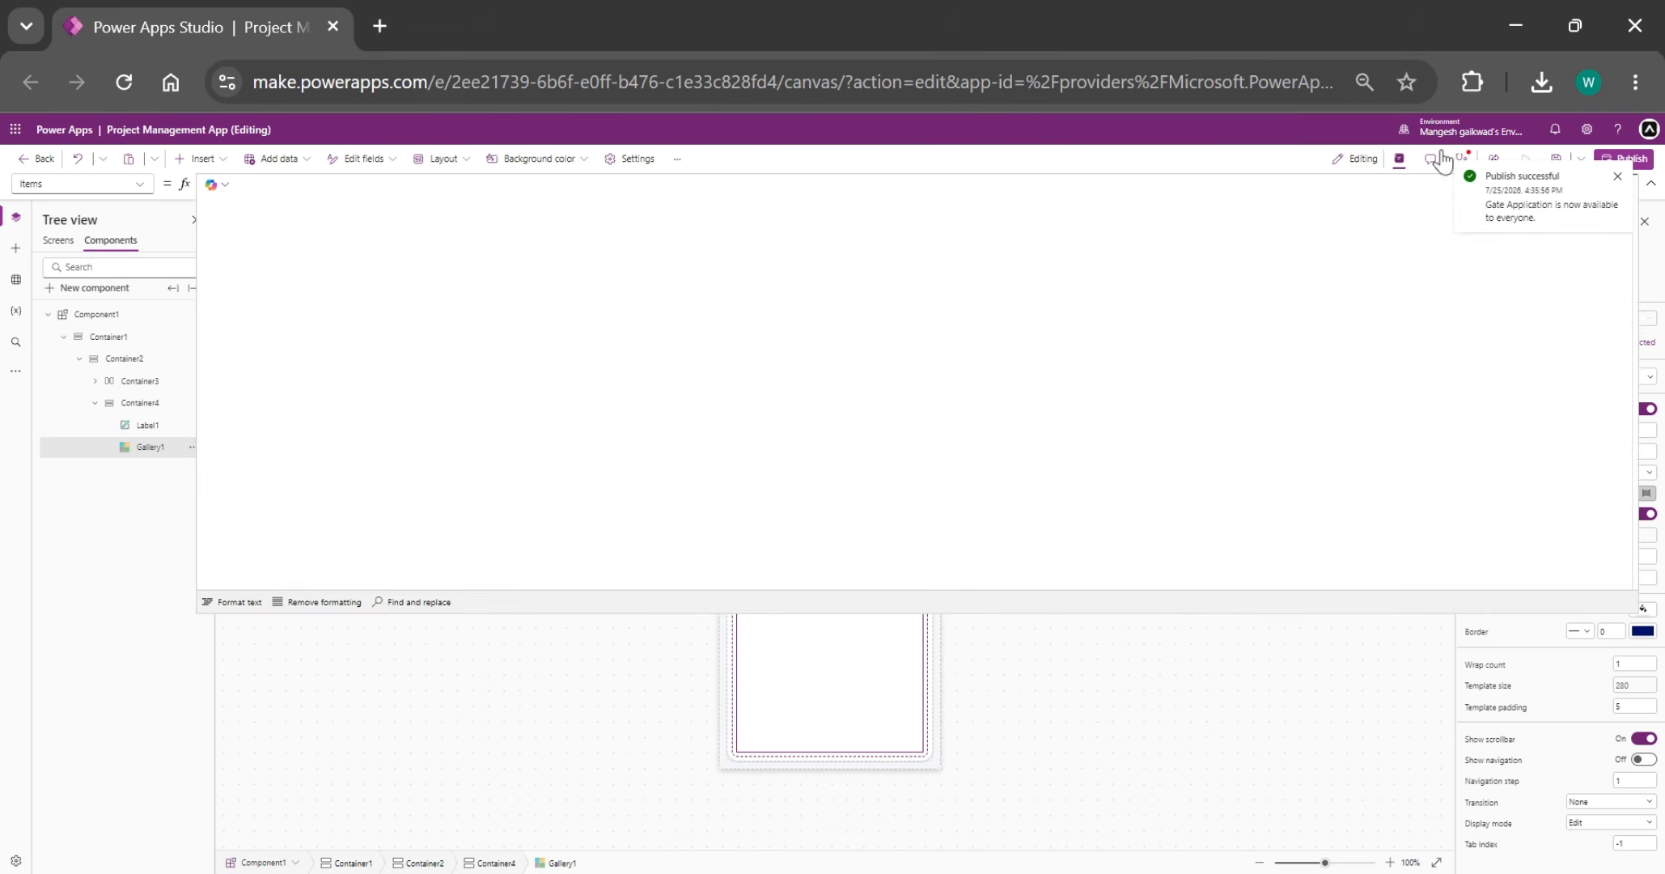
- Rename the sidebar component as MenuComp
double_click(98, 315)
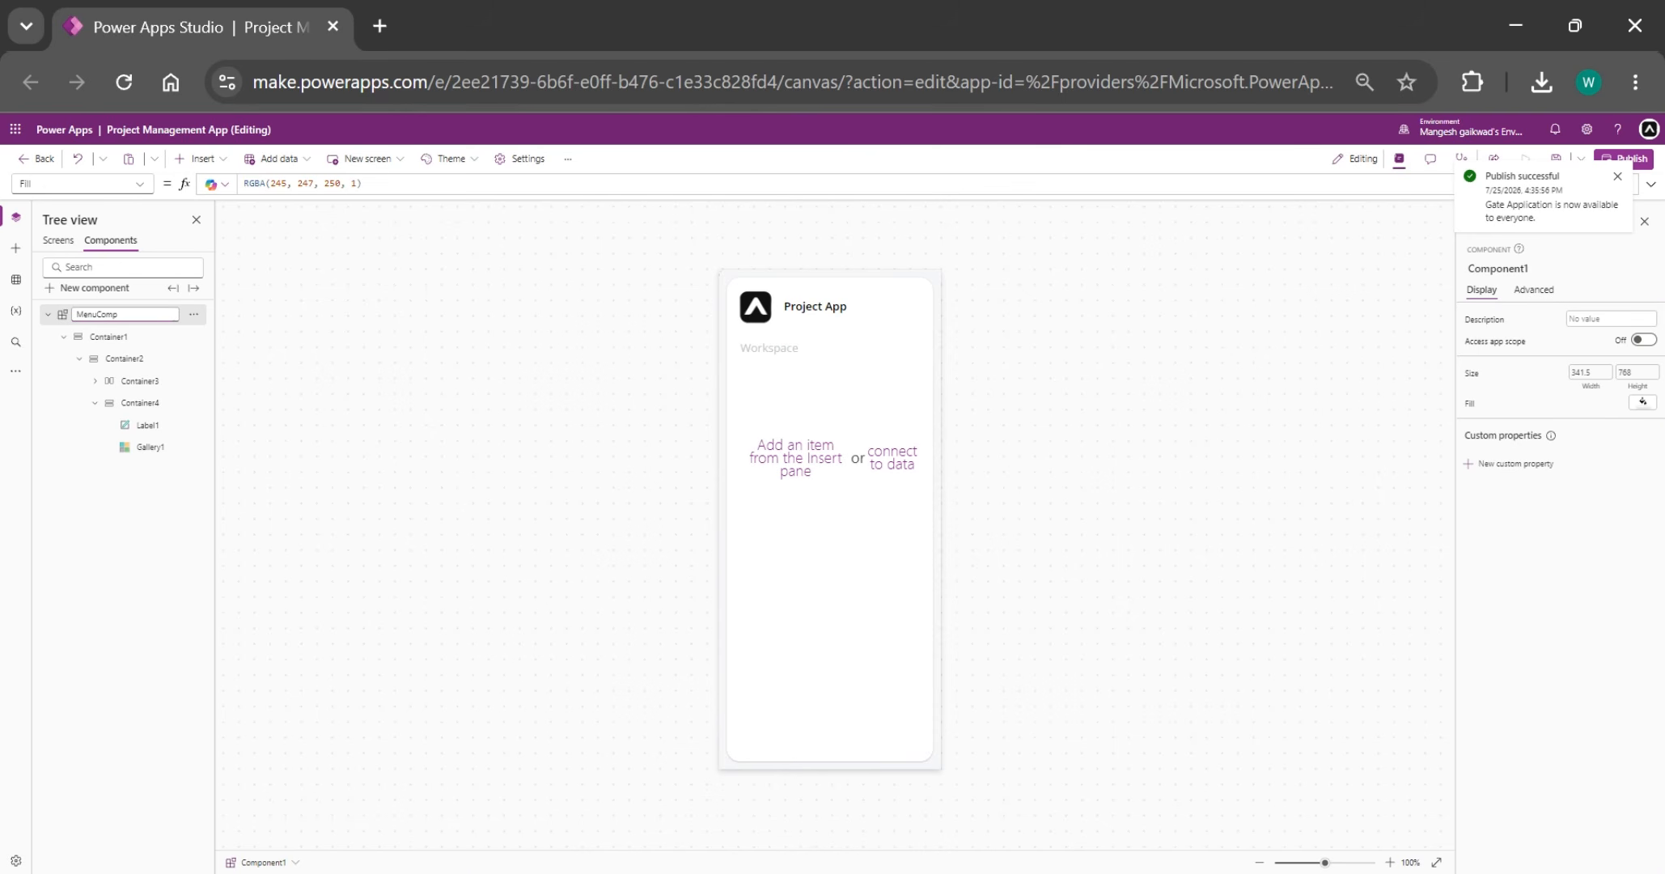
key(Return)
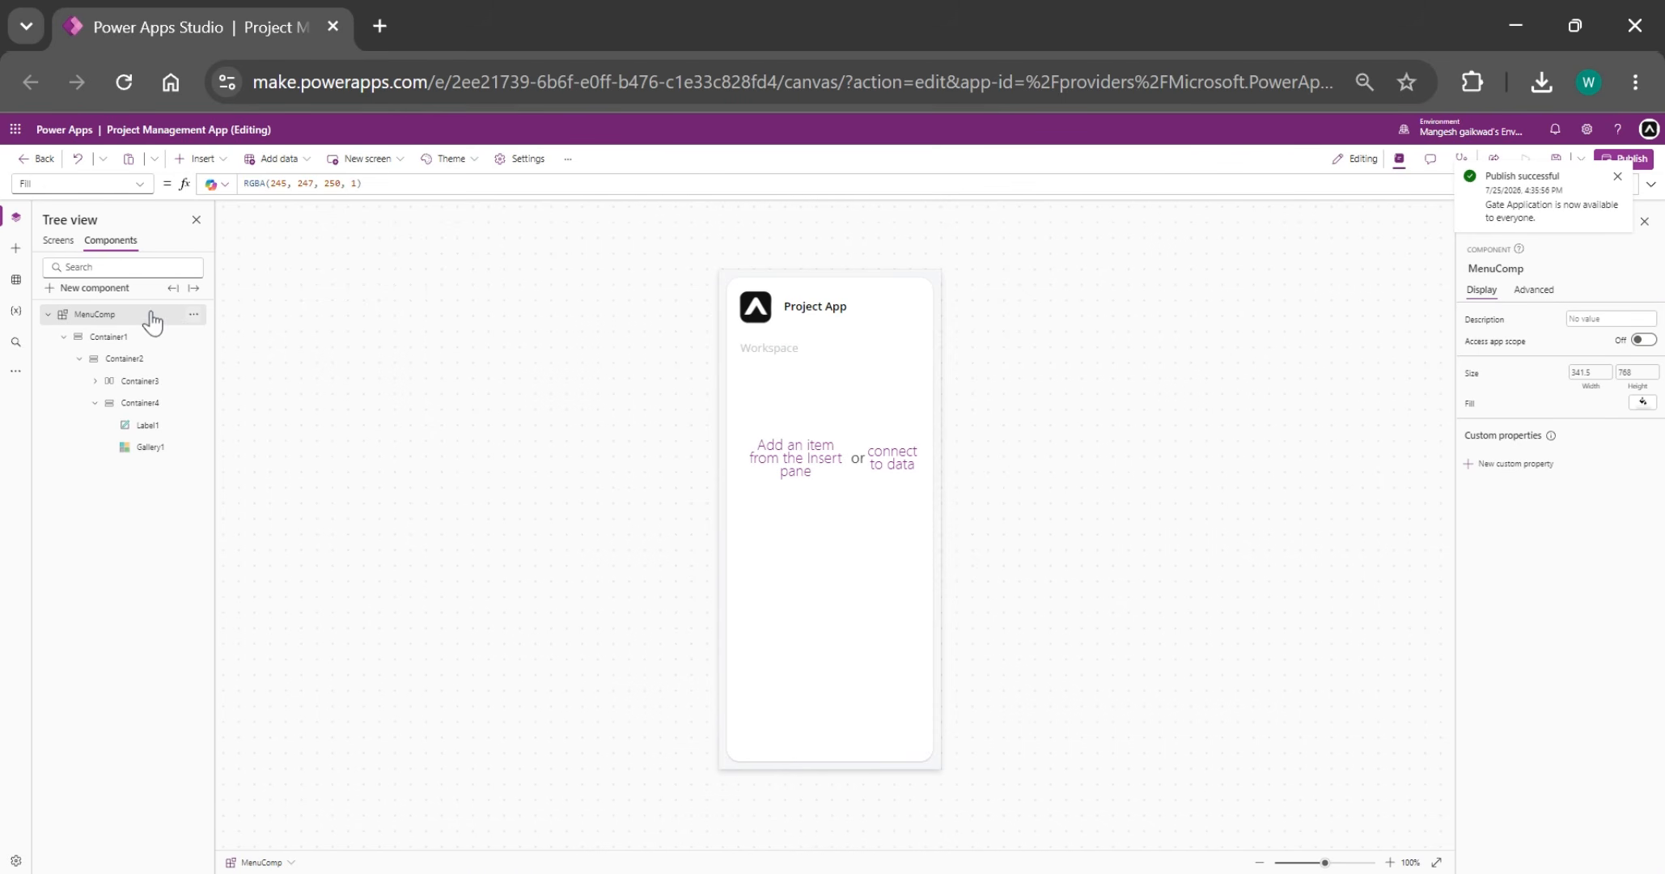
- Create a custom input property named Menutable with data type Table on the MenuComp component
click(1509, 467)
click(1344, 272)
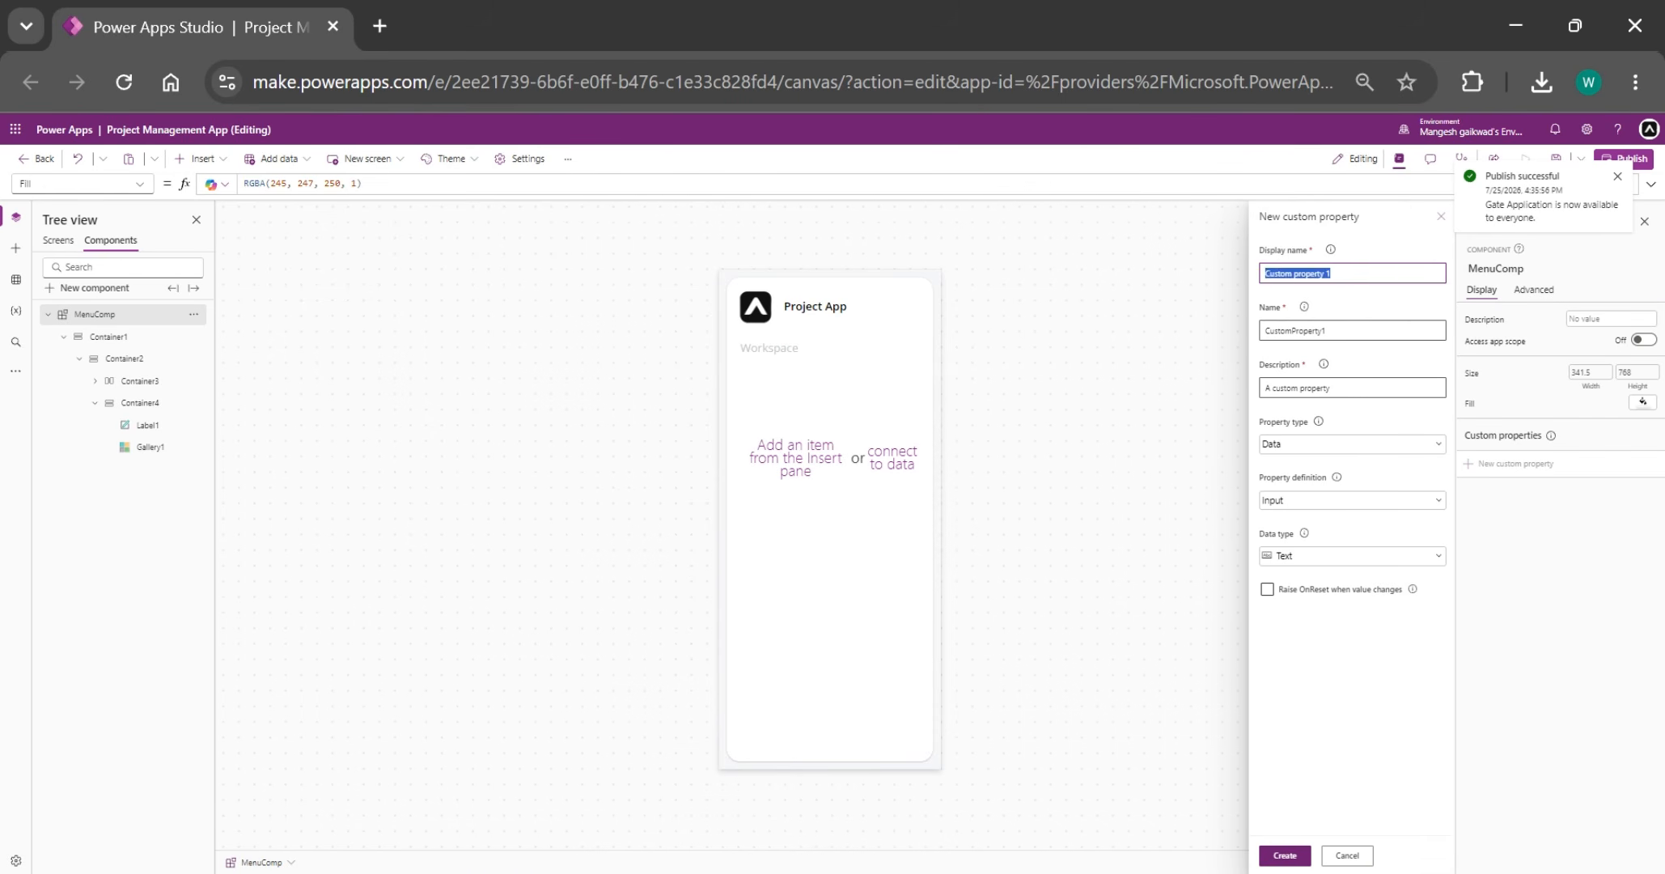
text(Menutable)
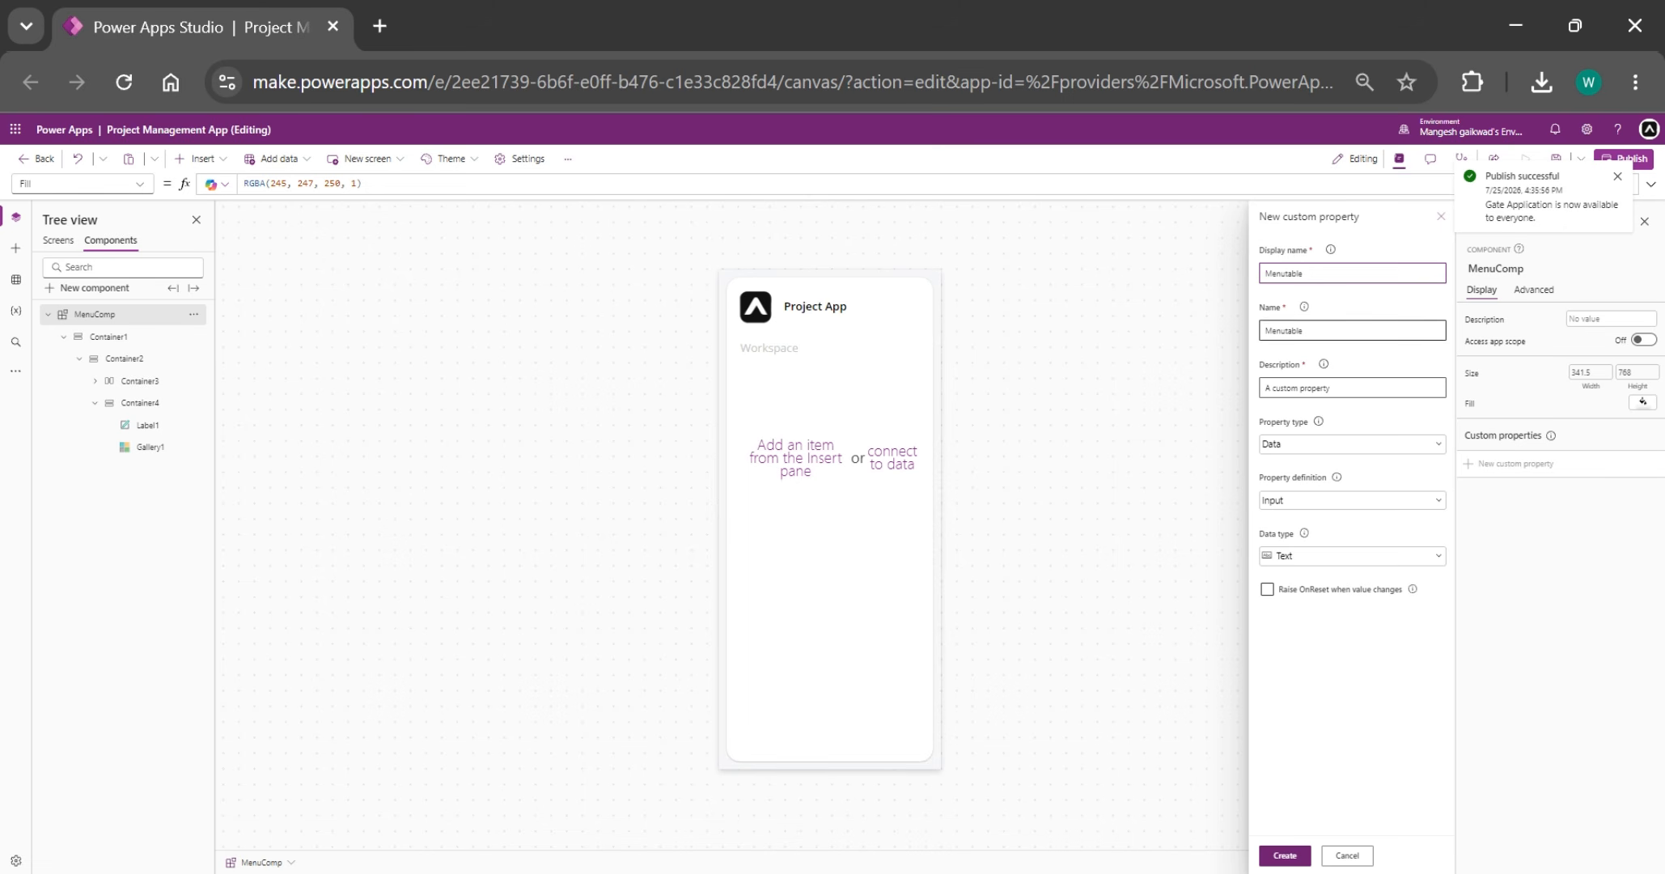
click(1394, 448)
click(1394, 448)
click(1304, 555)
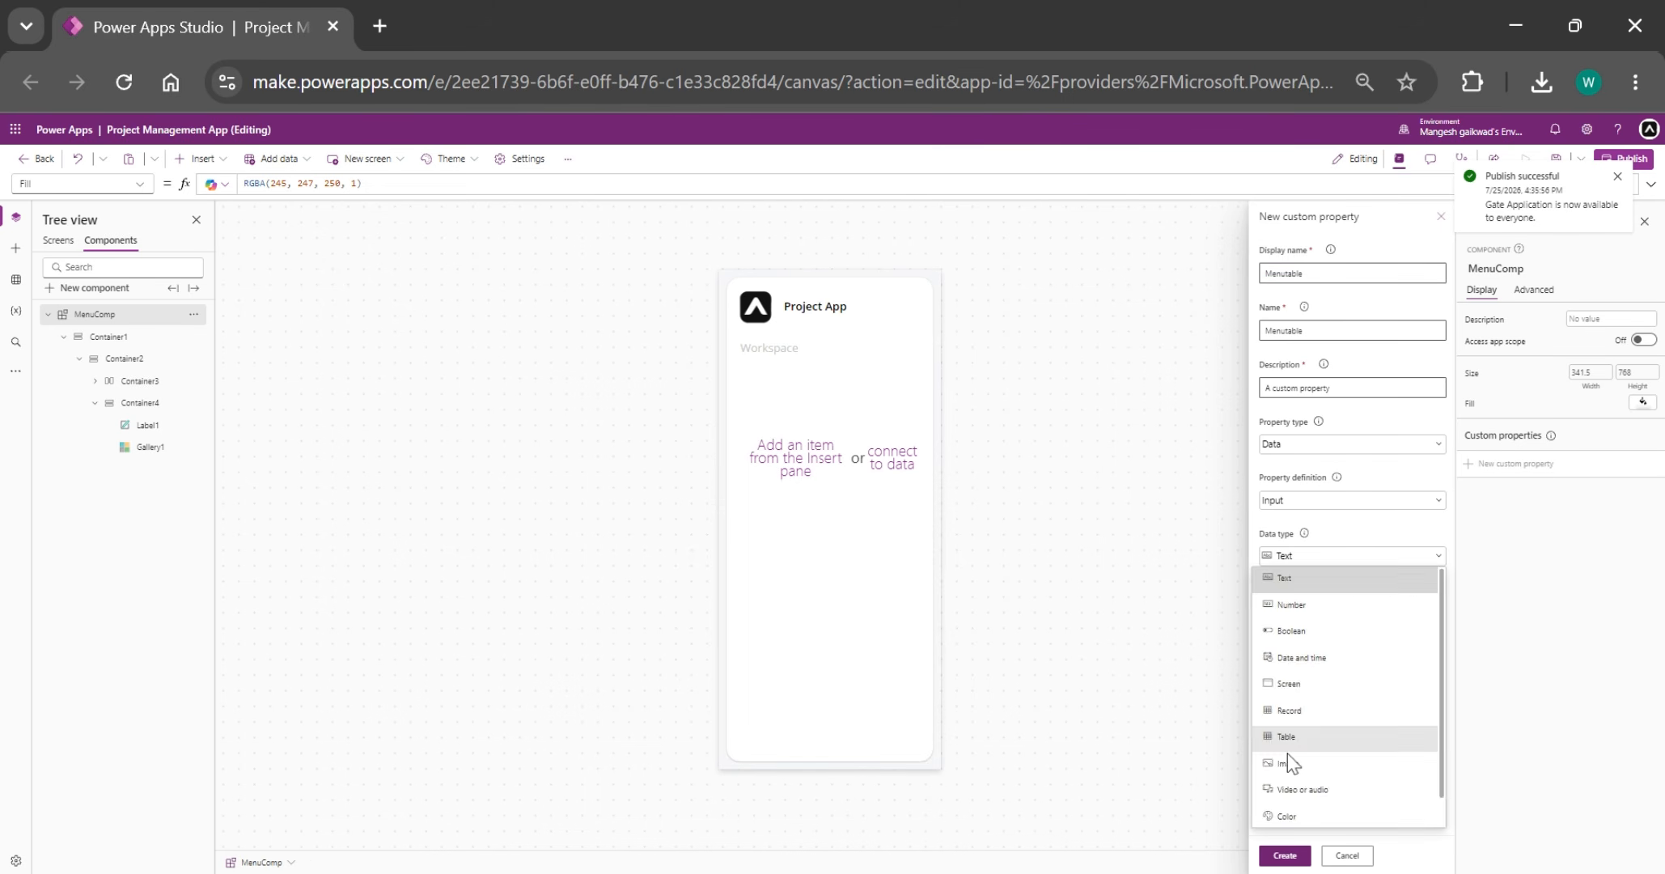
click(1289, 747)
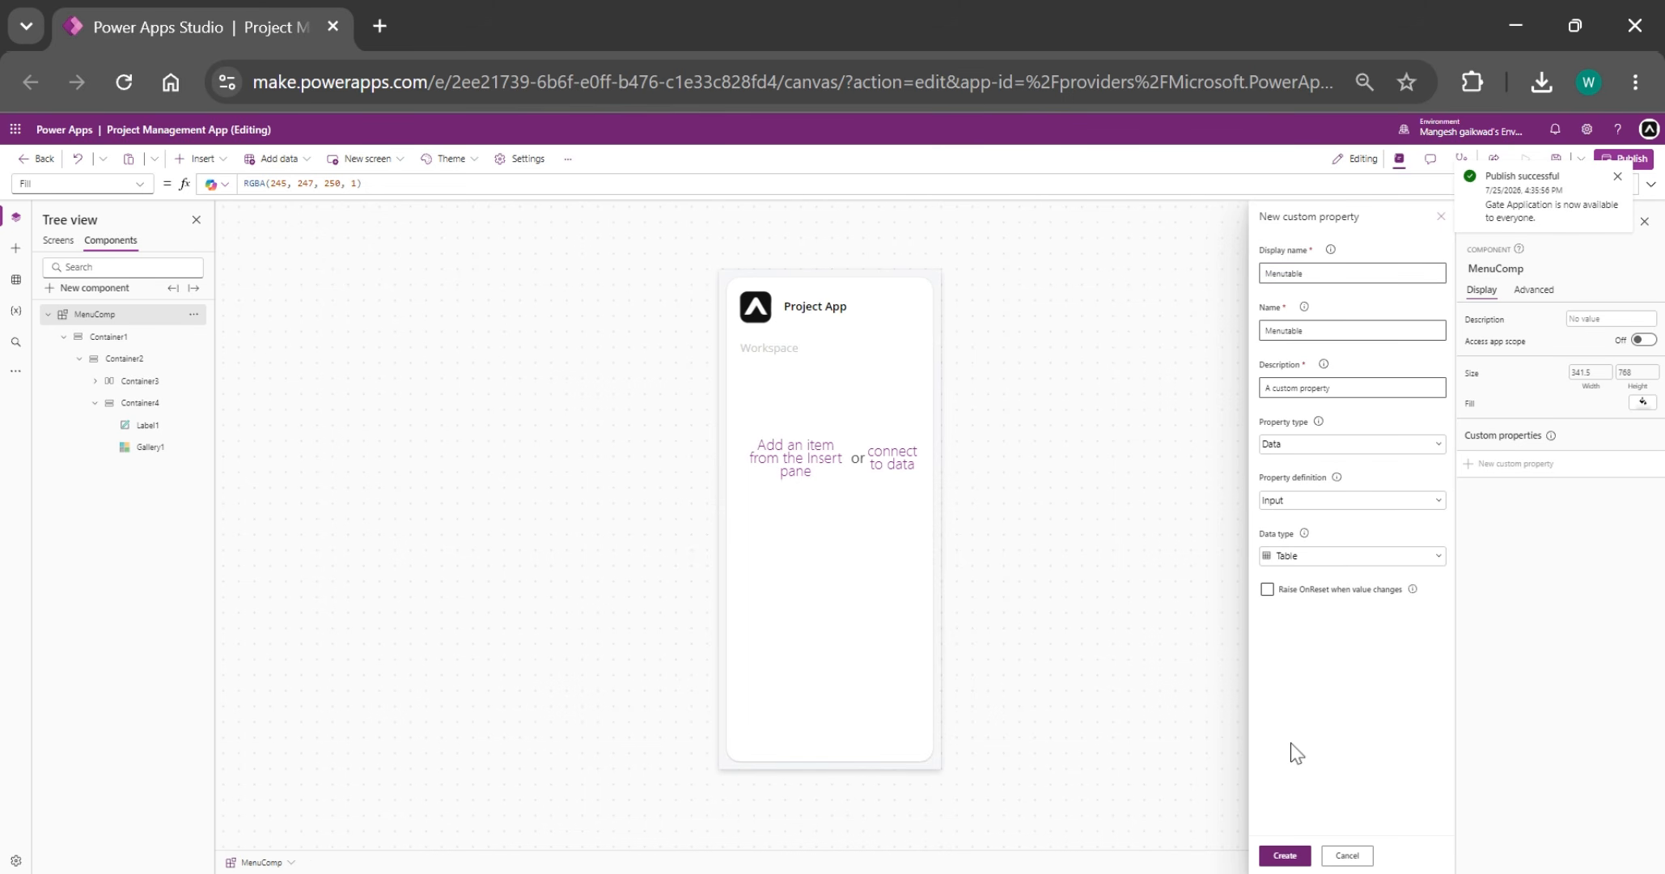
click(1285, 855)
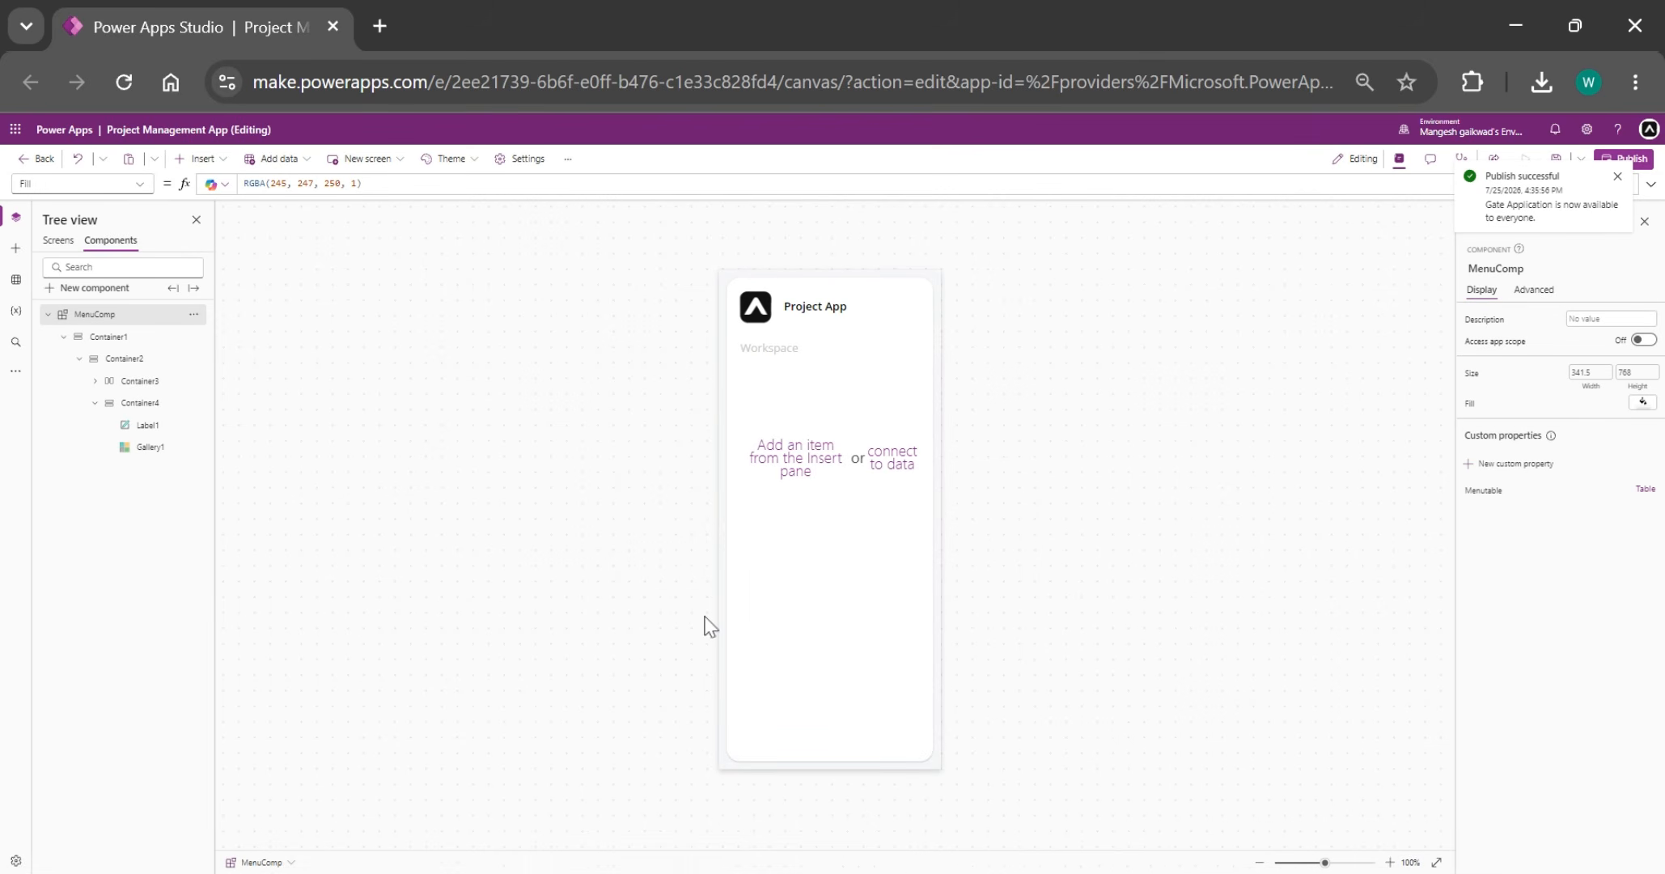
- Replace the Menutable property's sample formula with a Table record holding Icon.Home, title "Dashboard" and screen DashboardScreen
click(142, 185)
click(62, 330)
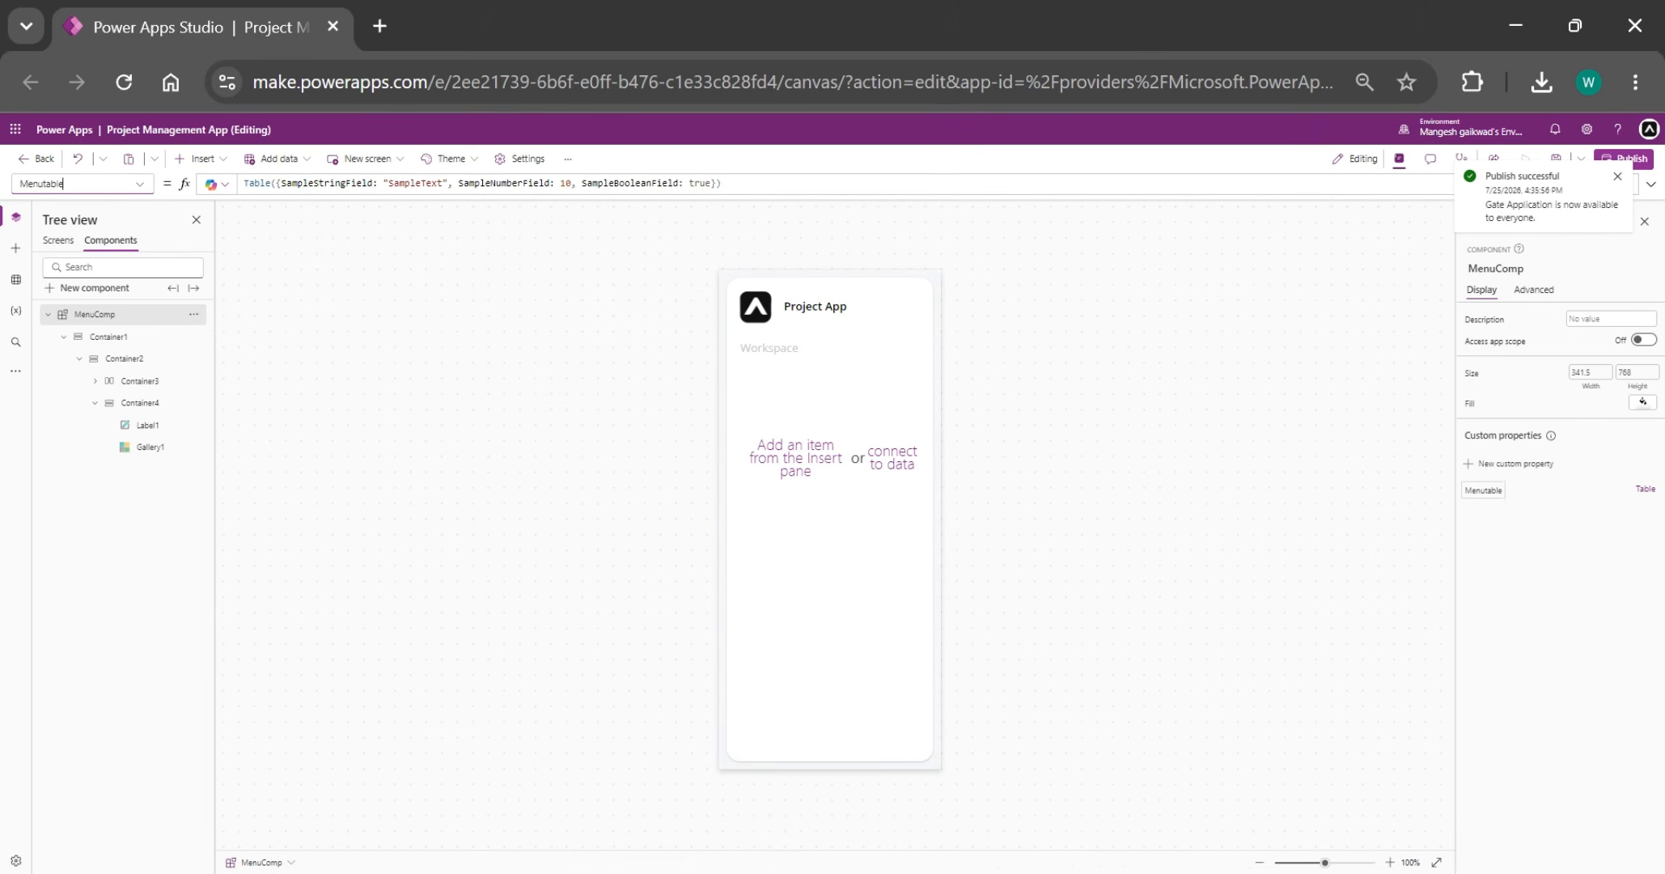
click(1650, 184)
click(240, 602)
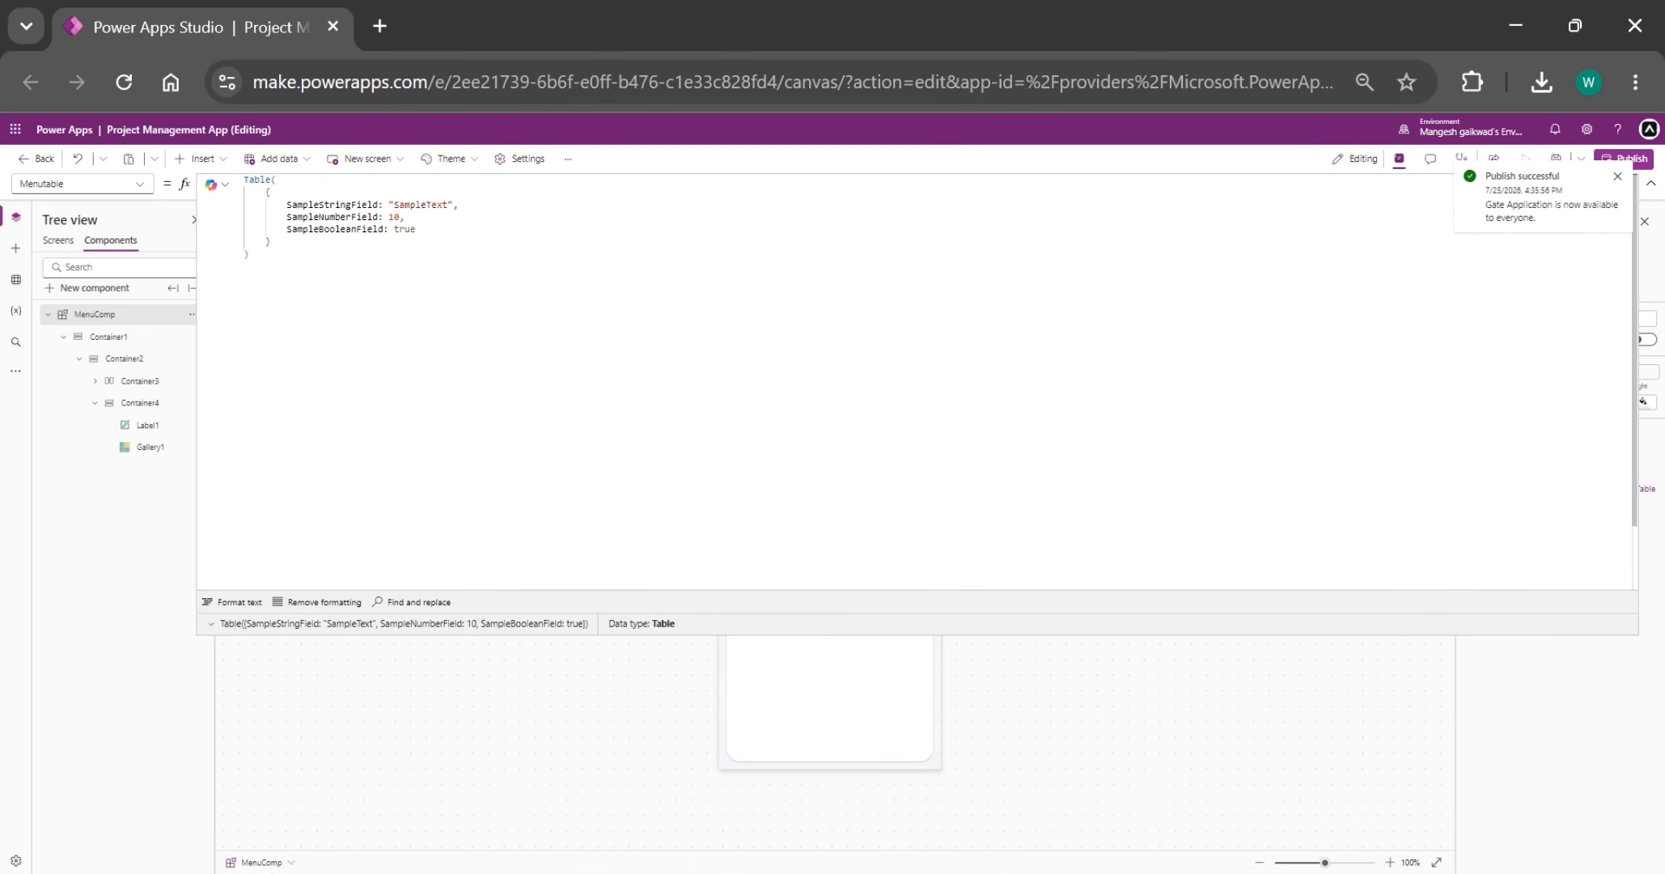
key(ctrl+a)
text(Table(      {         Icon:Icon.Home,         Title:"Dashboard",         Screen: DashboardScreen     }   ))
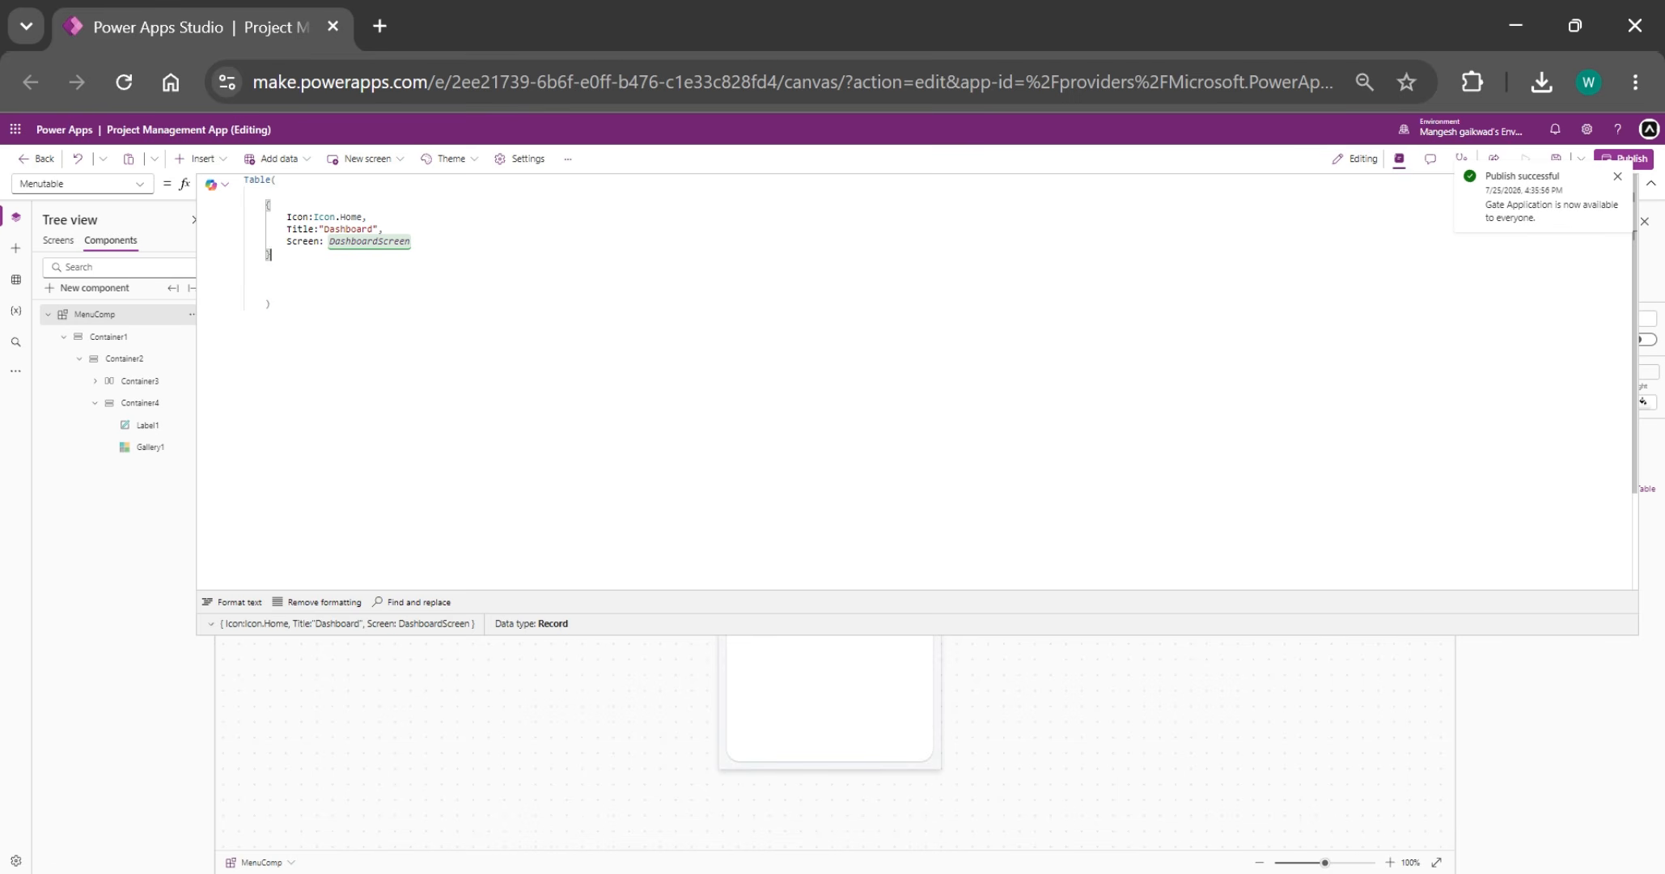
text(,)
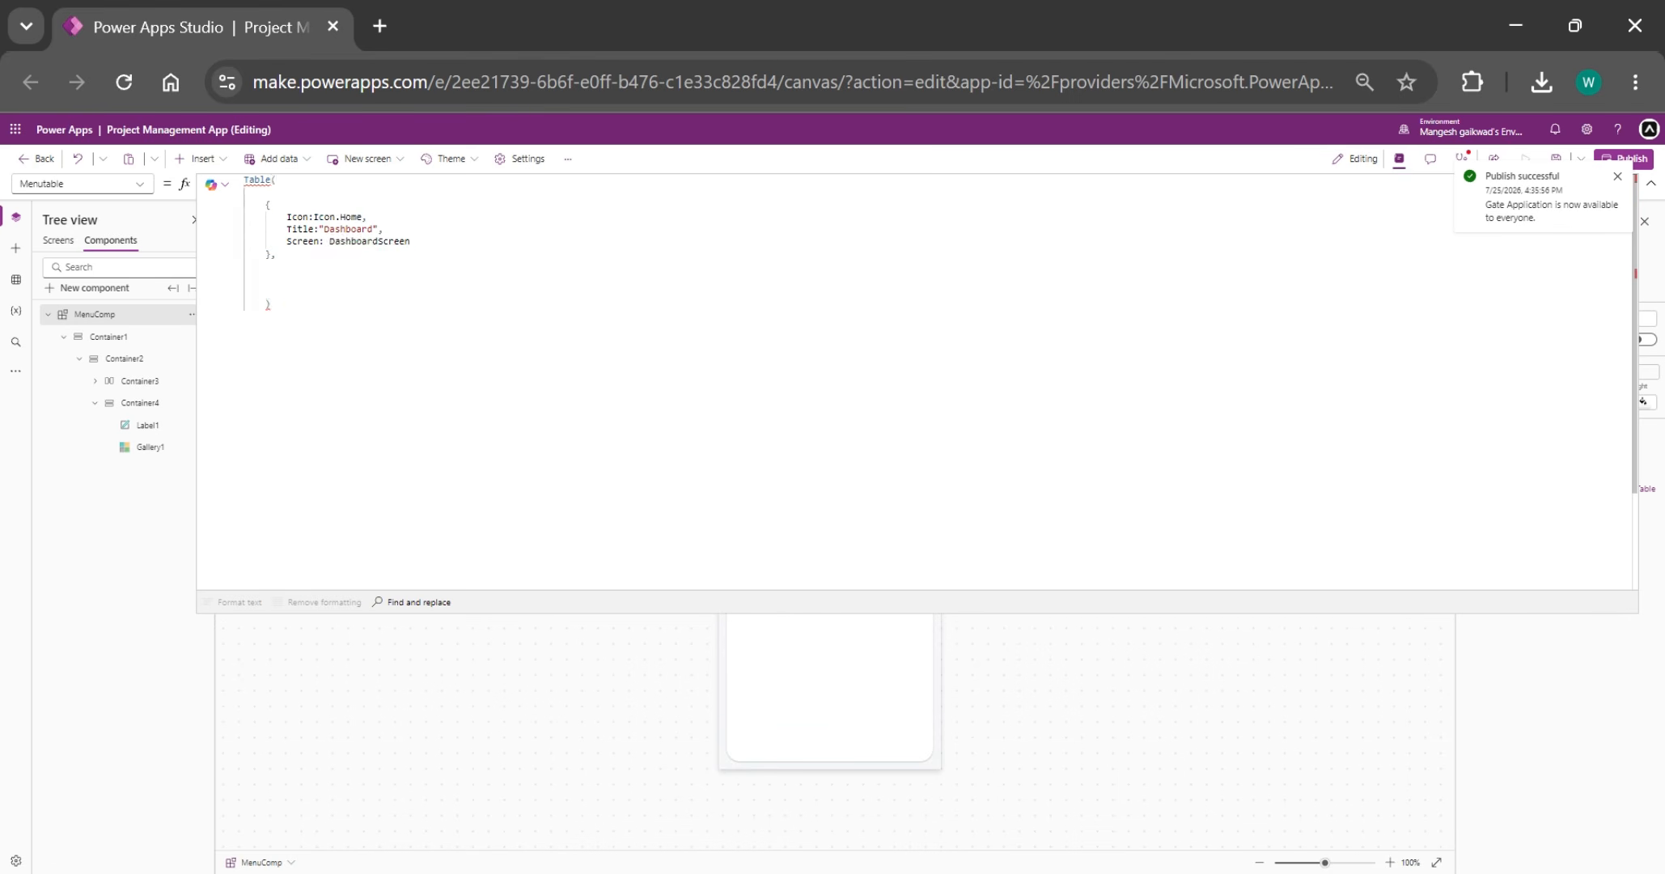
- Duplicate the Dashboard record six times in the Menutable formula
key(ctrl+v)
key(ctrl+v)
key(ctrl+v)
key(ctrl+v)
key(ctrl+v)
key(ctrl+v)
scroll(914, 380, up, 3)
- Change the second Menutable record to title "My Projects", screen ProjectScreen and Icon.DocumentWithContent
double_click(348, 292)
text(My Projects)
double_click(369, 303)
text(ProjectScreen)
double_click(351, 278)
text(doc)
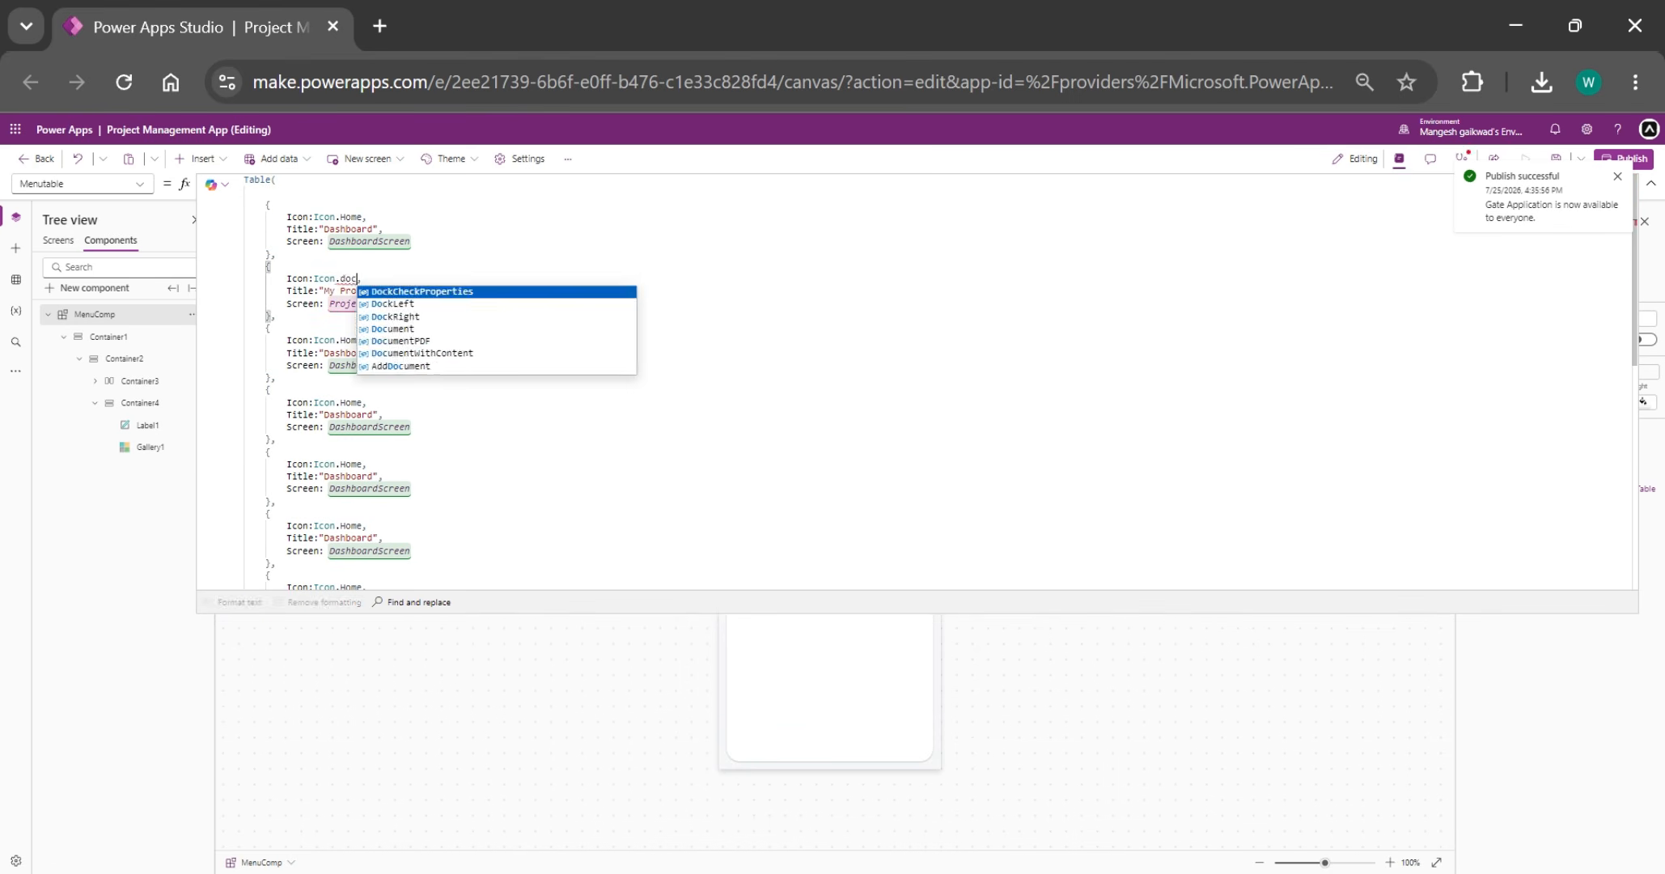
click(422, 353)
- Fill the third record with Icon.Document, "My Tasks" and MyTaskScreen, and the fourth with Icon.Database, "Task Templates" and TaskTemplateScreen
click(201, 158)
text(ico)
scroll(245, 388, down, 10)
click(58, 240)
click(110, 241)
double_click(341, 415)
text(Task)
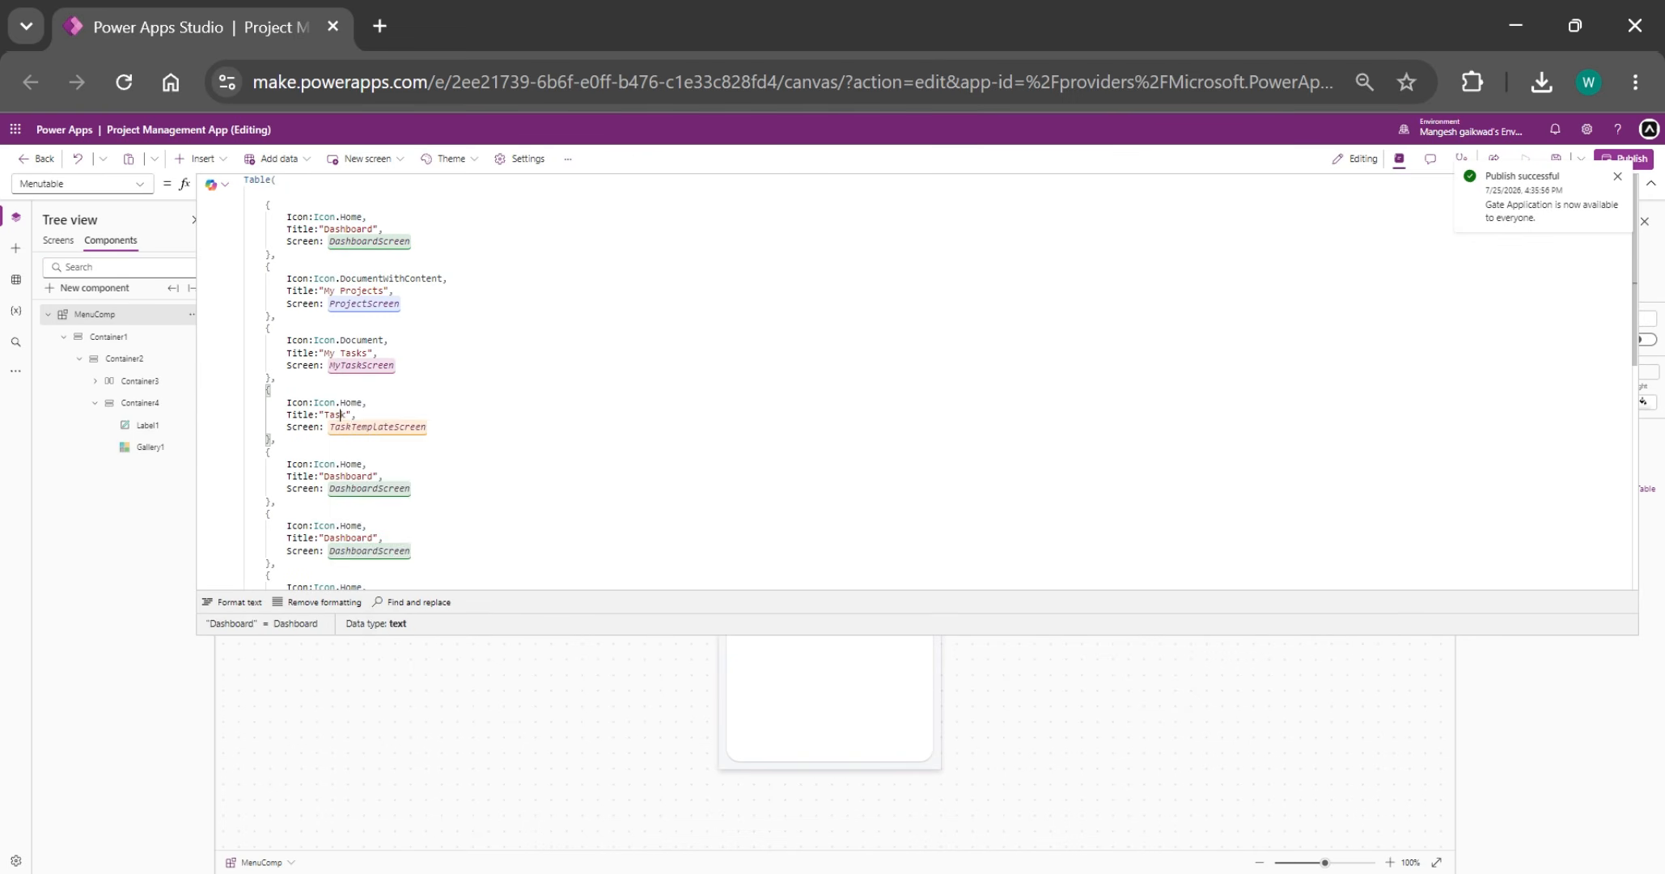
text( Templates)
double_click(352, 403)
click(201, 158)
text(Database)
- Change the fifth Menutable record to Icon.People, title "Teams" and screen TeamMembersScreen
click(58, 240)
double_click(104, 430)
click(111, 240)
text(People)
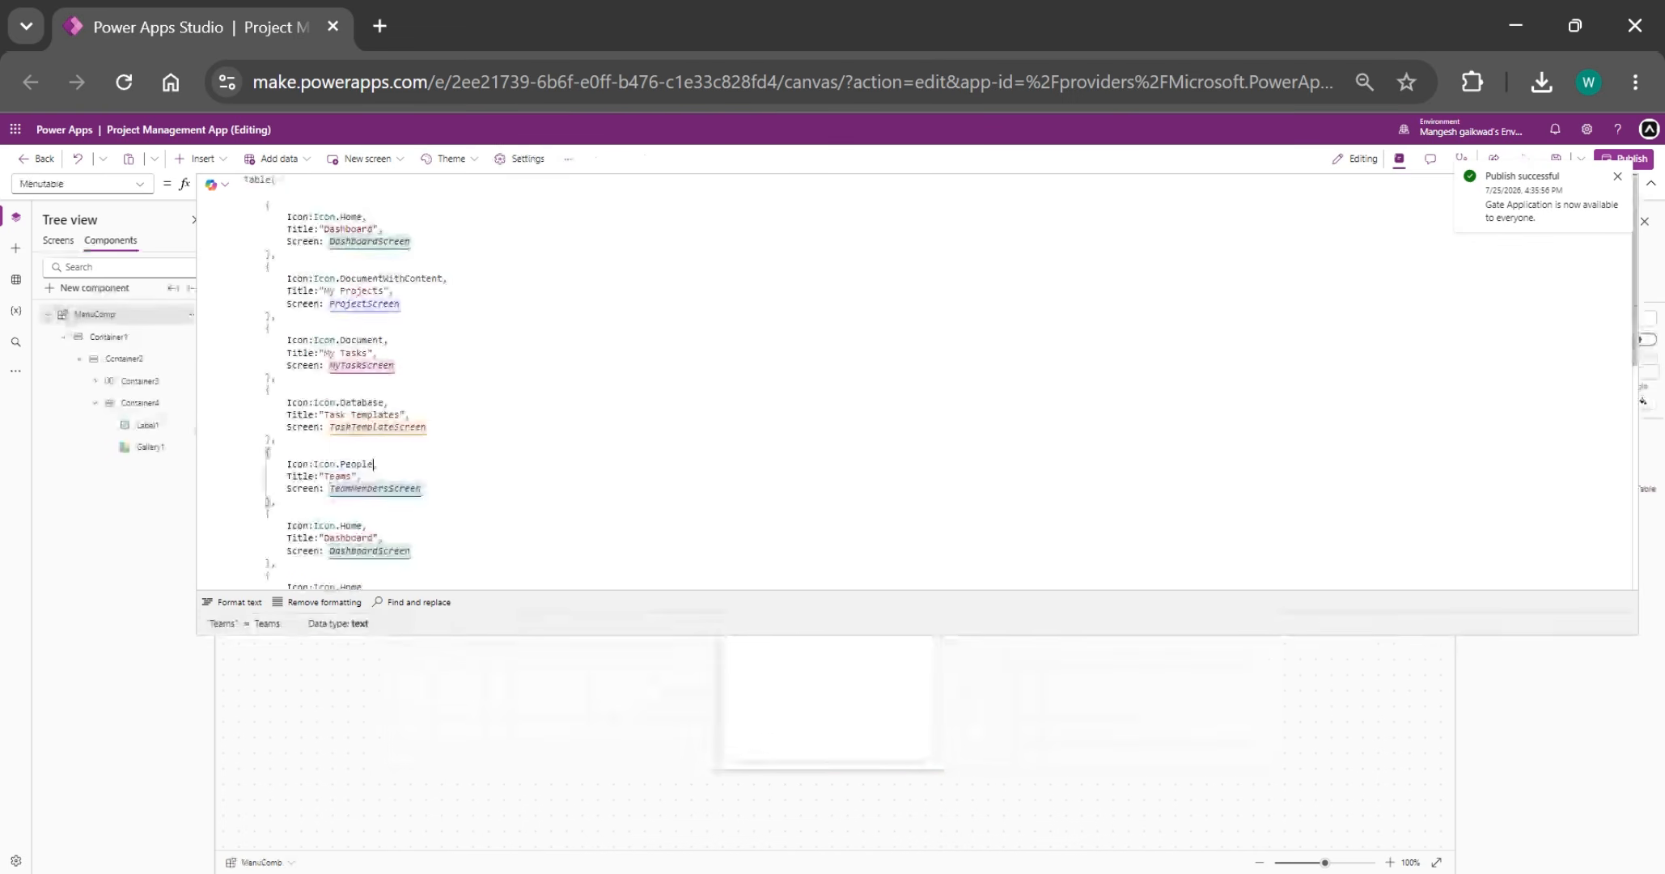
- Fill the last two records with Icon.CalendarBlank, "Calender", CalenderScreen and Icon.RadarActivityMonitor, "Reports", ReportsScreen, and collapse the formula editor
scroll(914, 380, down, 2)
text(CalenderCalenderScreenCalendarBlankReportsReportsScreenRadarActivityMonitor)
click(73, 184)
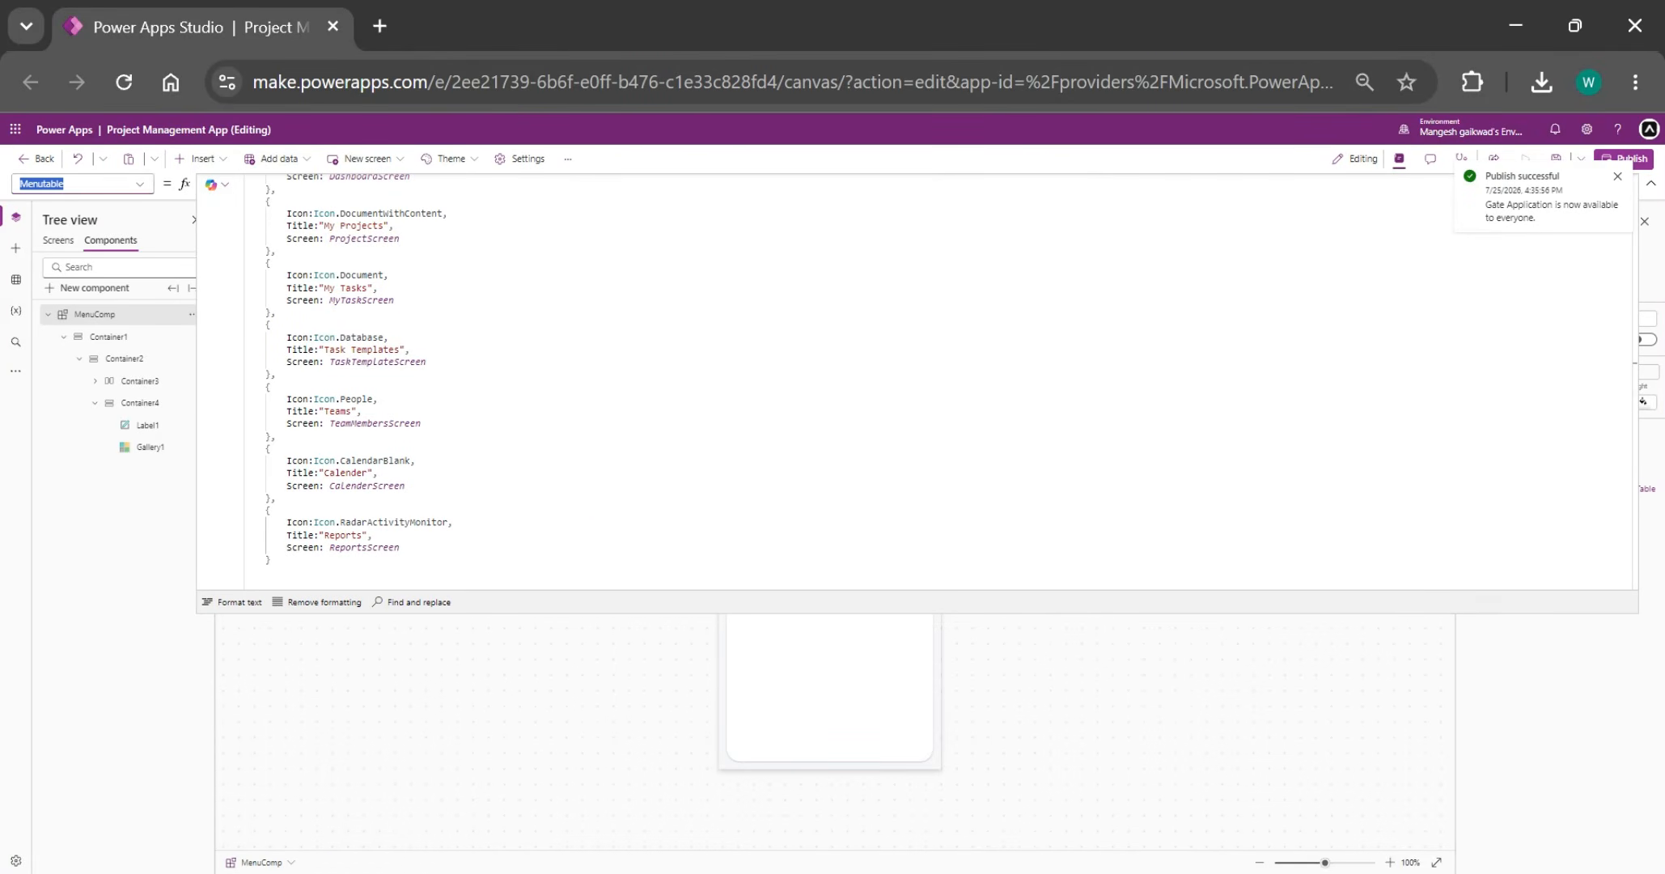
click(1651, 185)
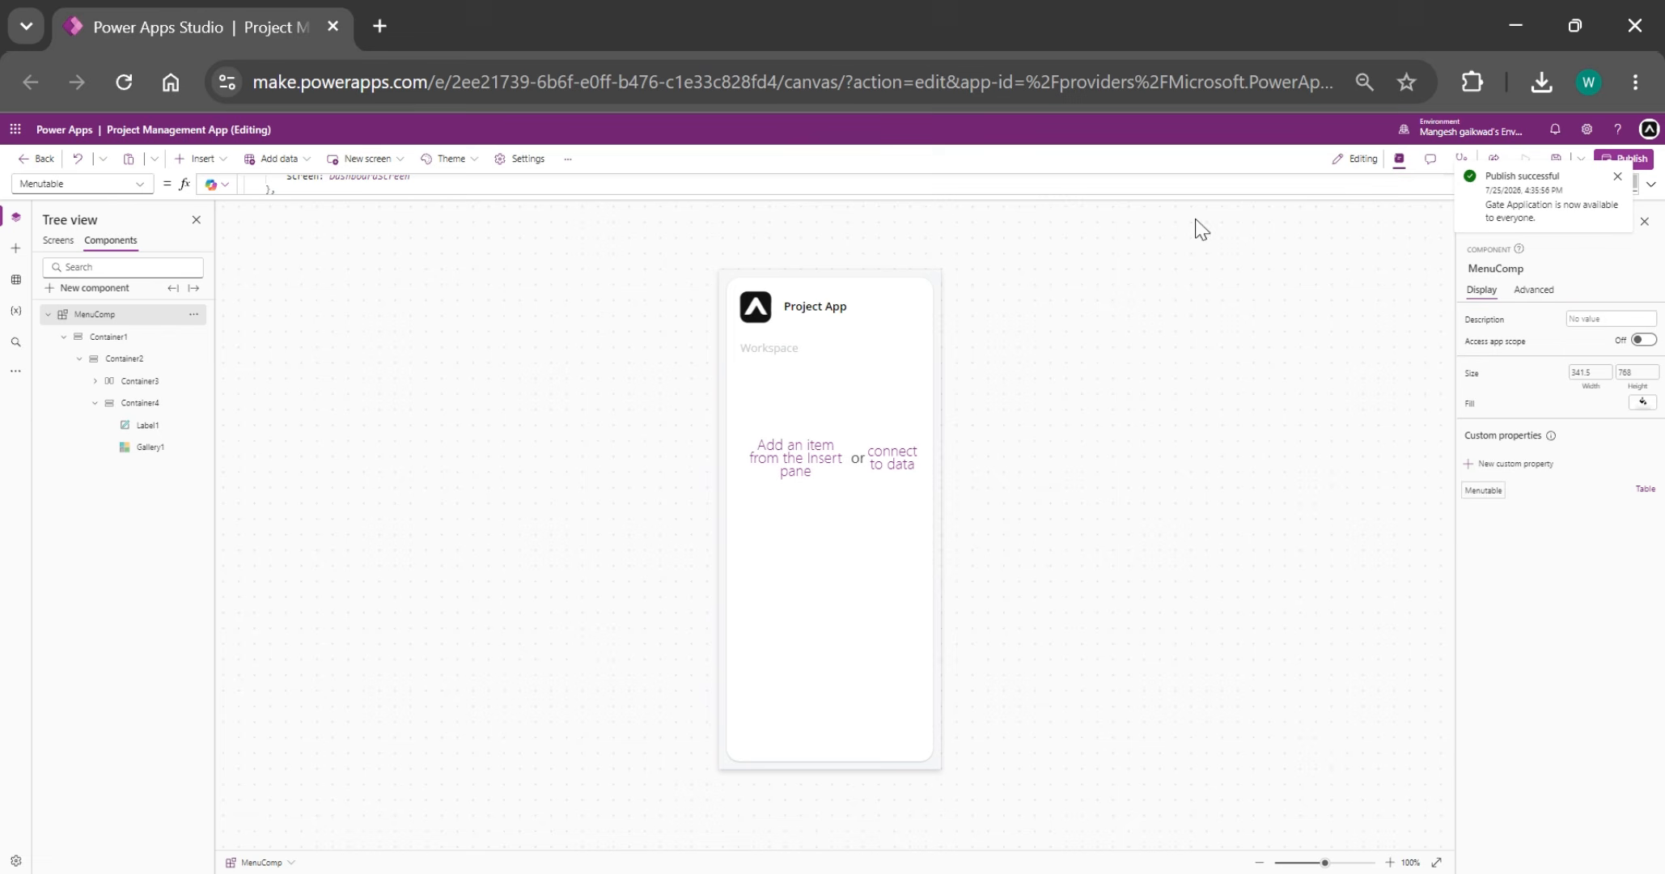
- Set the Items of the gallery below the Workspace label to MenuComp.Menutable
click(807, 568)
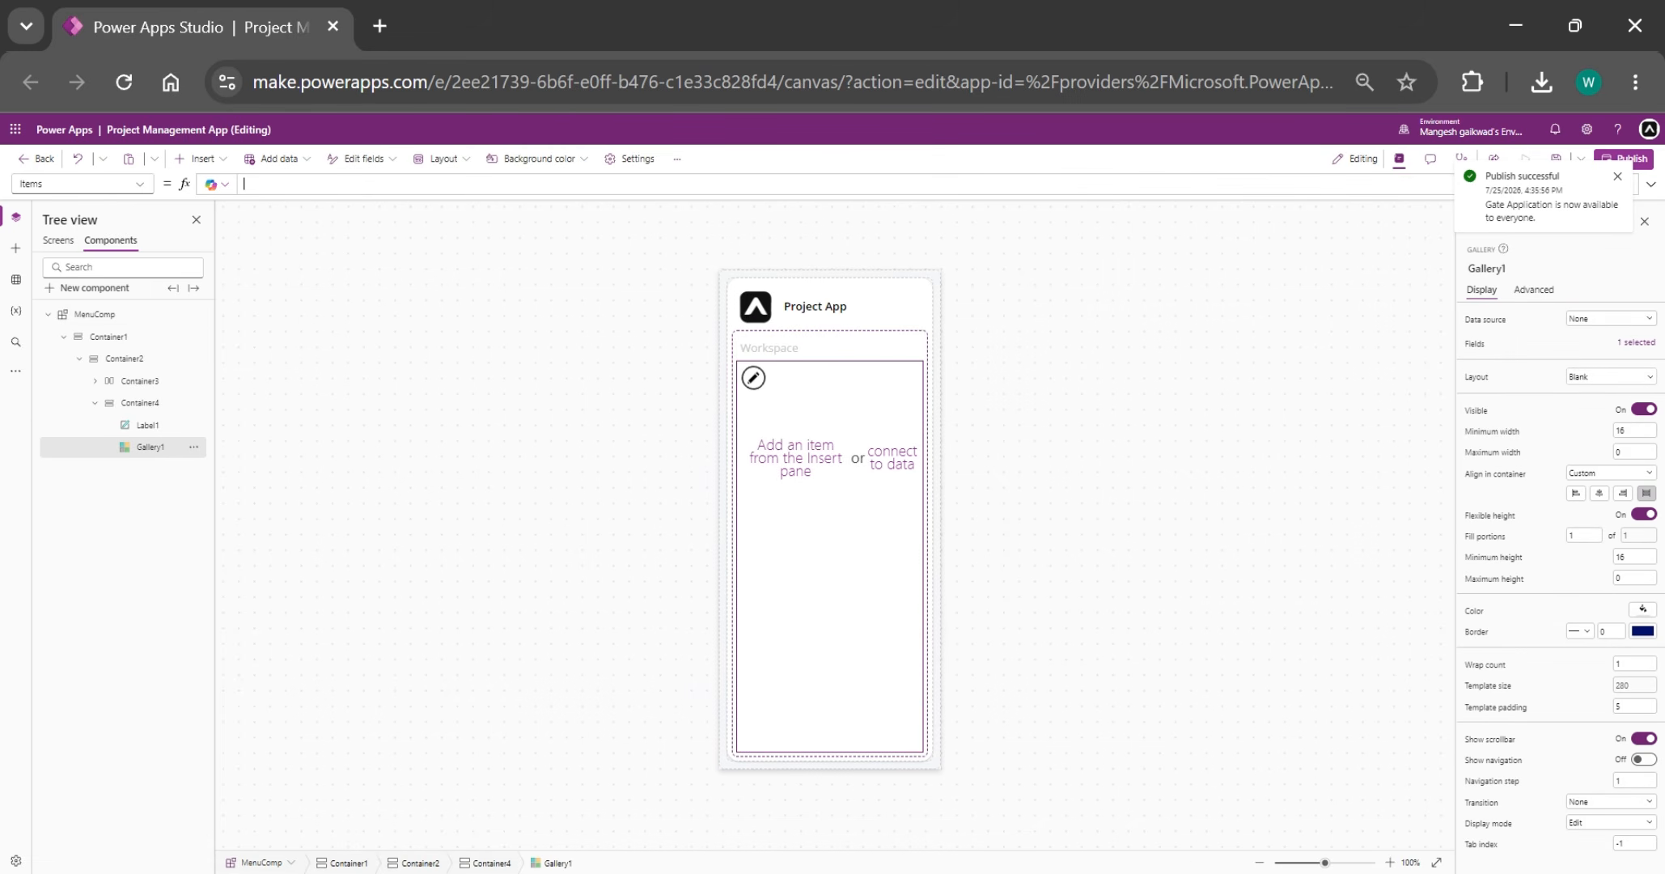
text(MenuComp.Menutable)
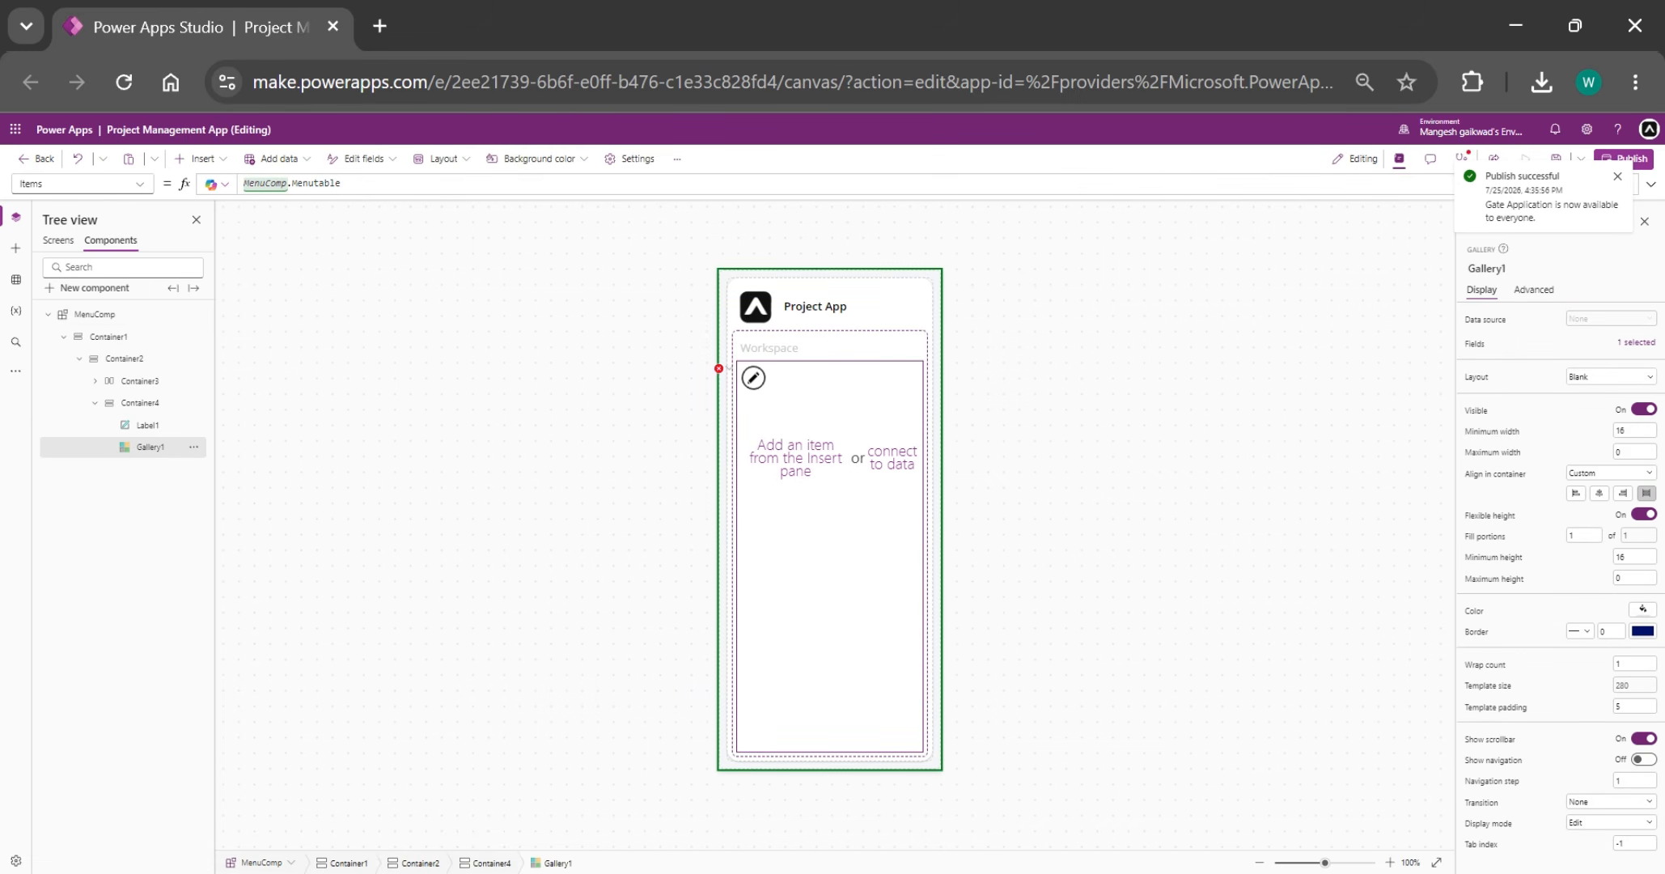
click(753, 384)
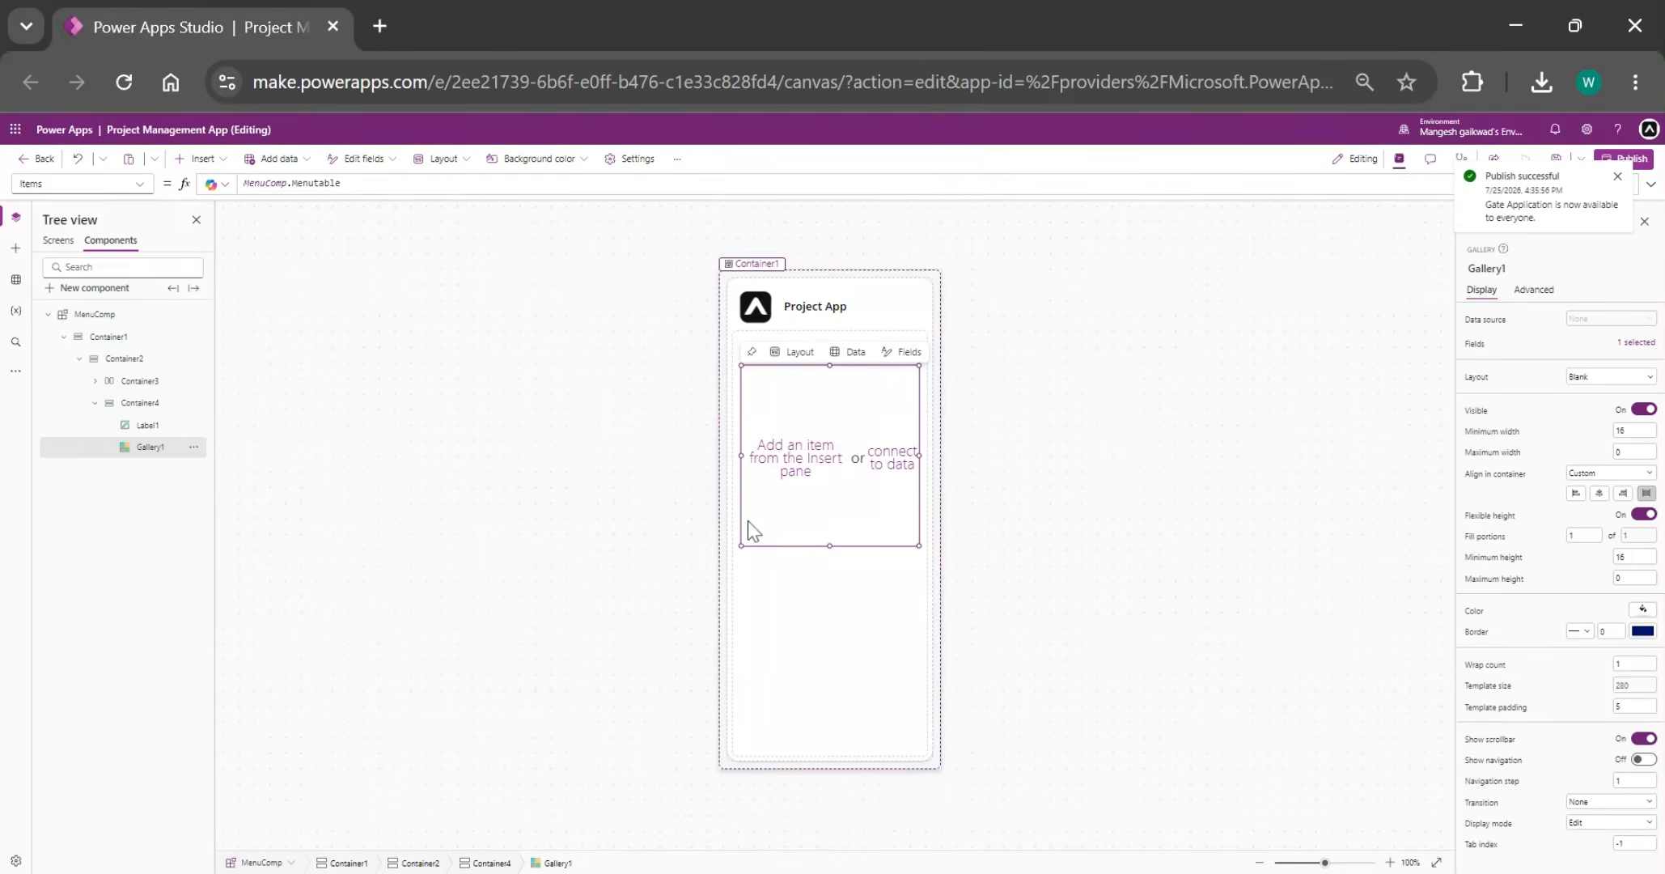
- Set the gallery's template size to Self.Height/10
click(955, 702)
click(1636, 686)
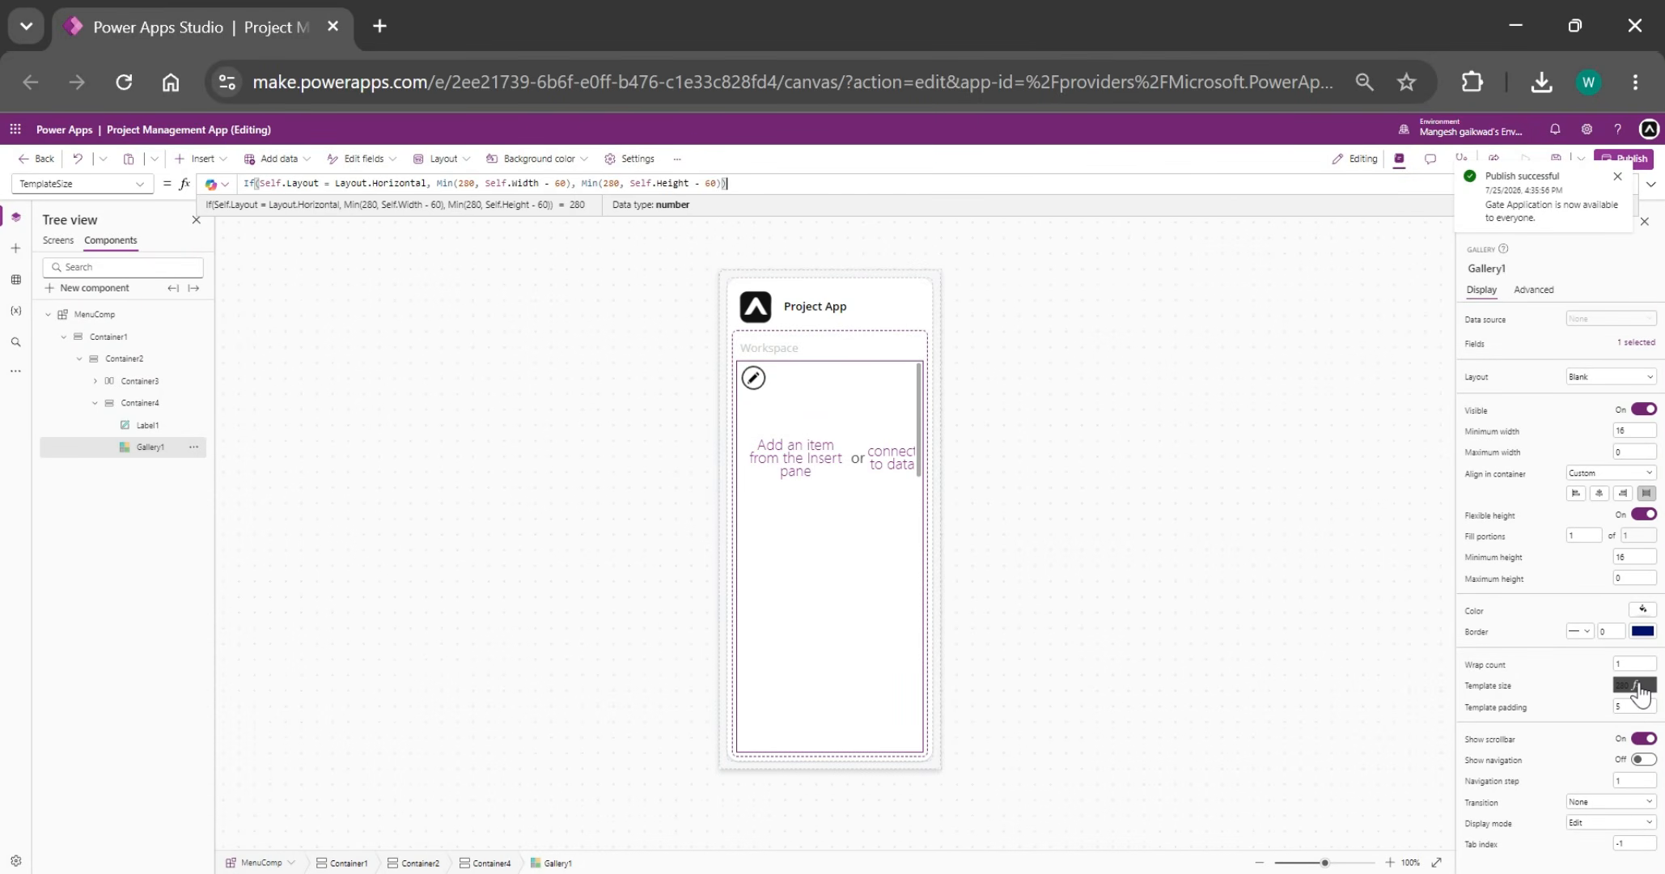
key(ctrl+a)
text(F)
text(Self.Height)
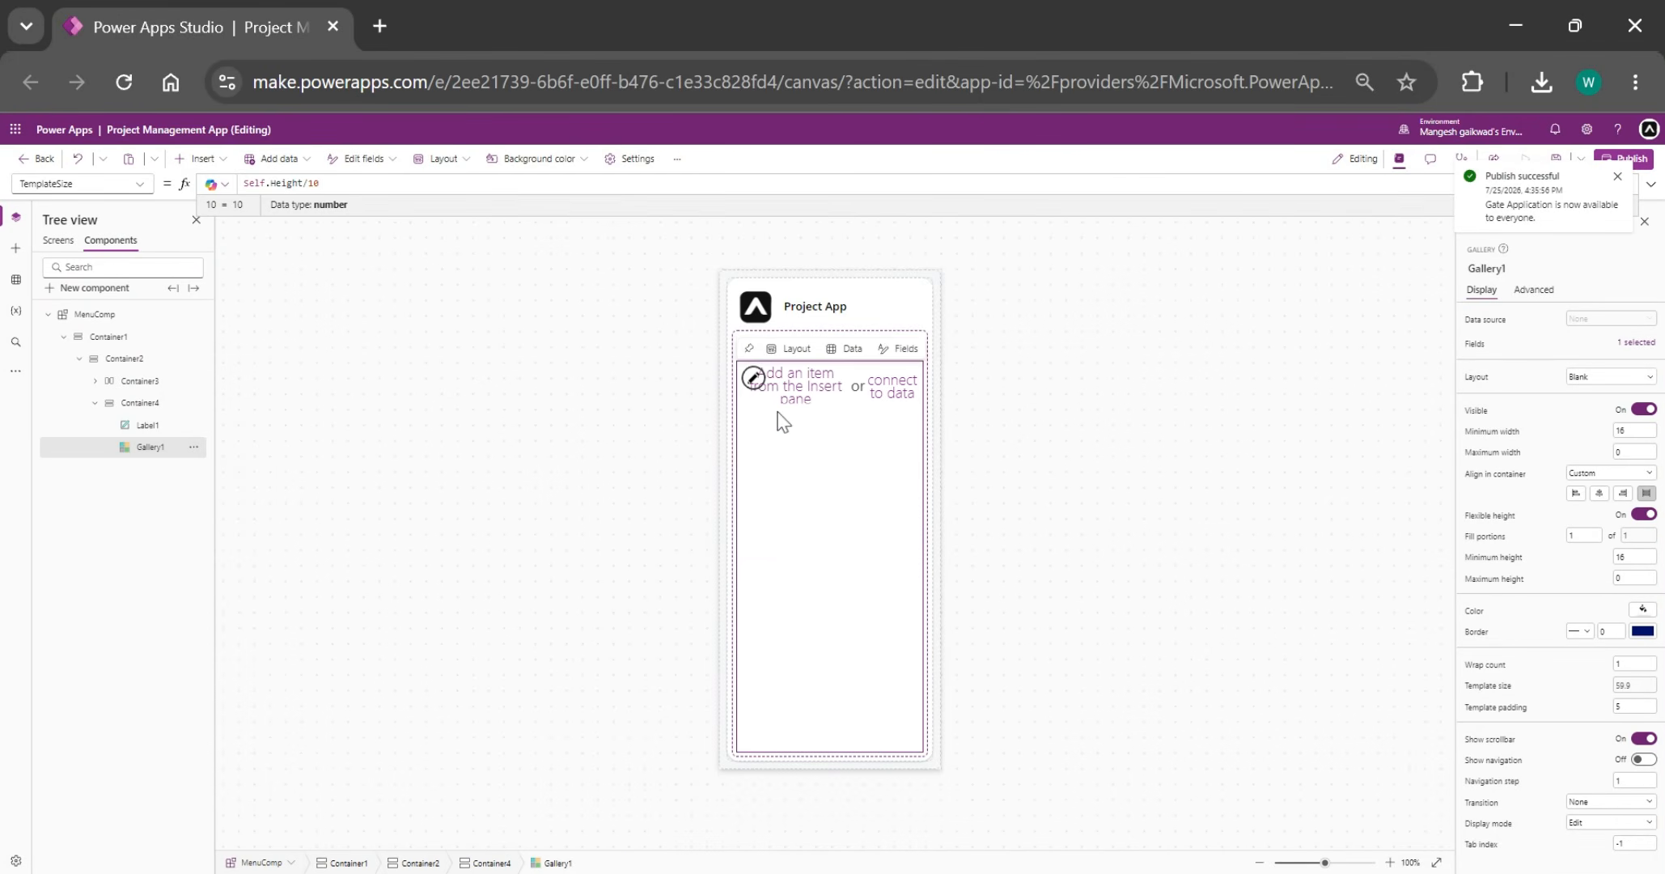
- Insert a horizontal container into the gallery template
click(208, 160)
text(cont)
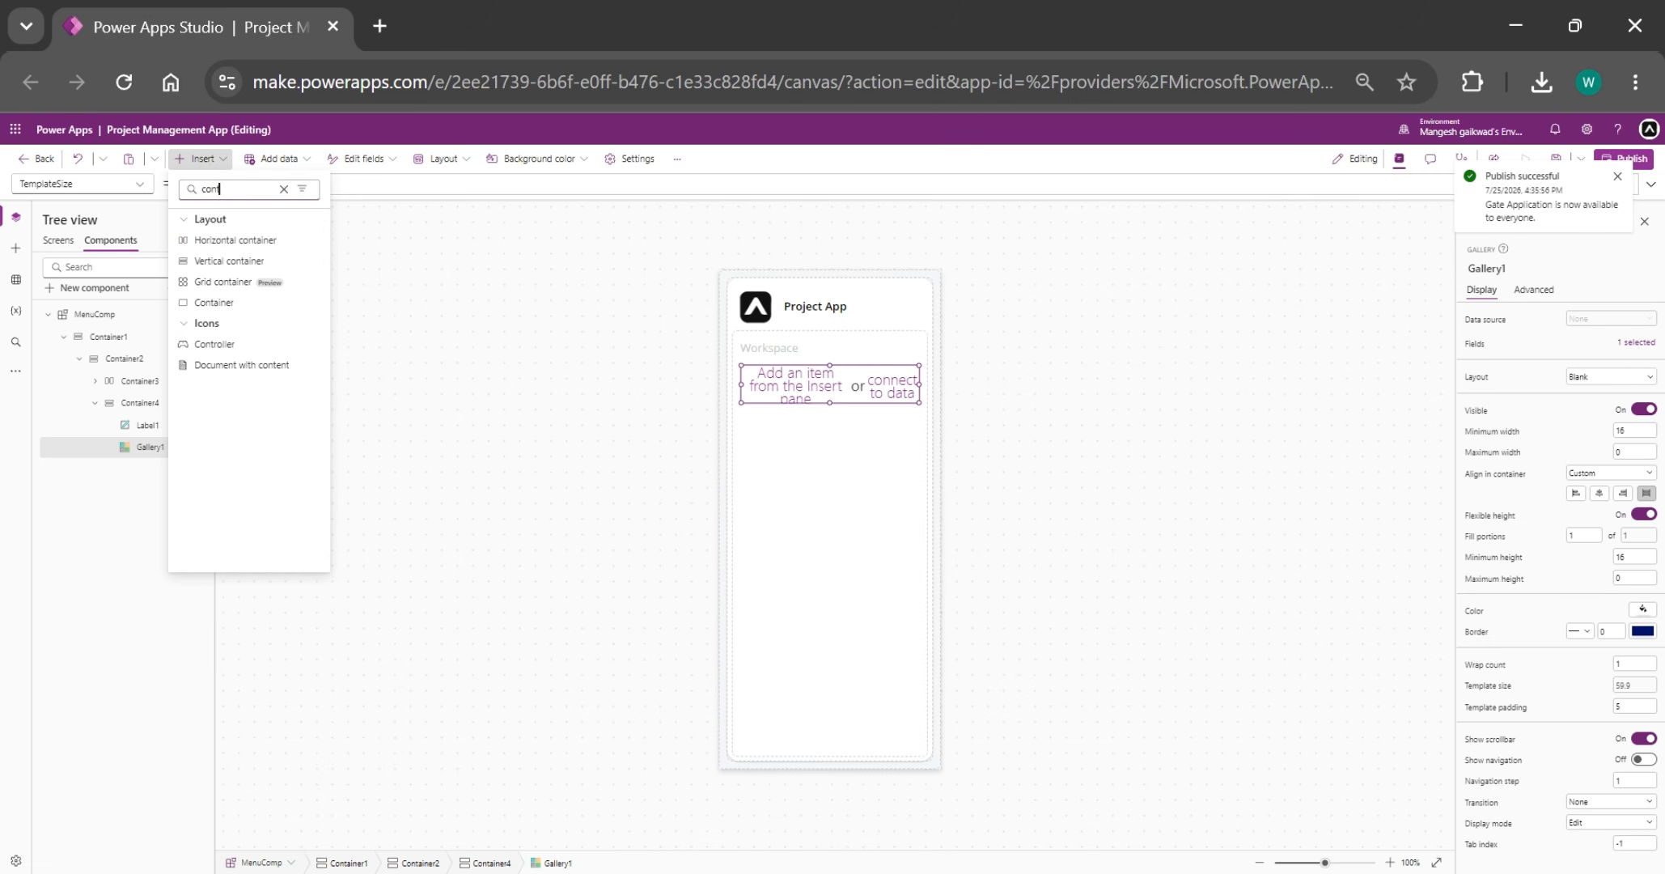
click(228, 245)
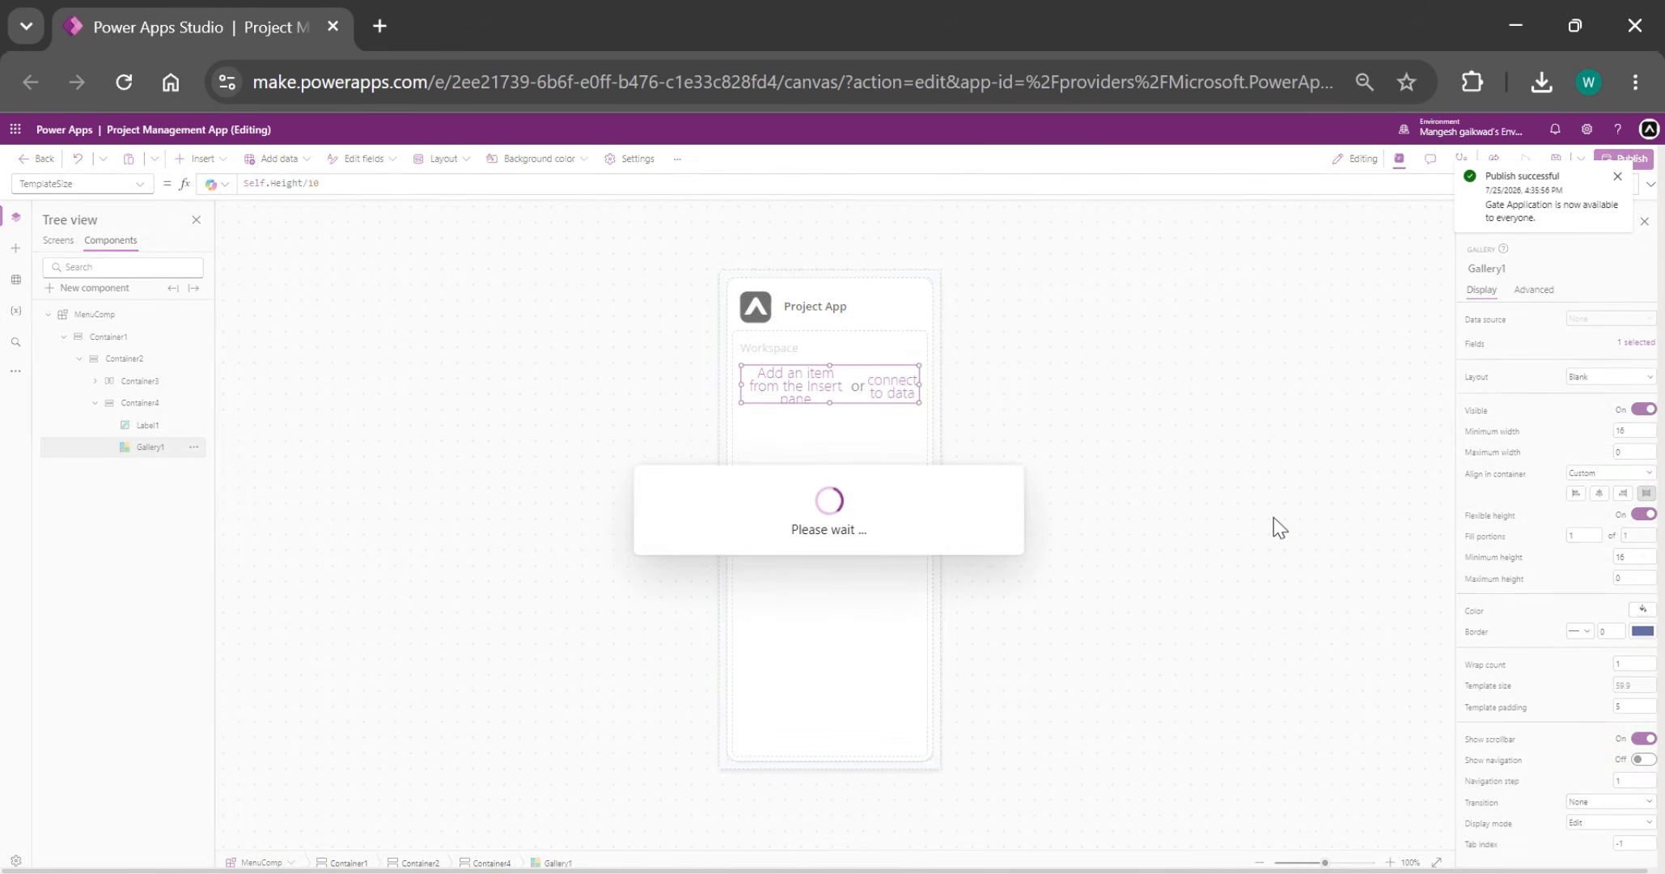
- Set the gallery container's width to Parent.TemplateWidth and its height to Parent.TemplateHeight
click(1590, 613)
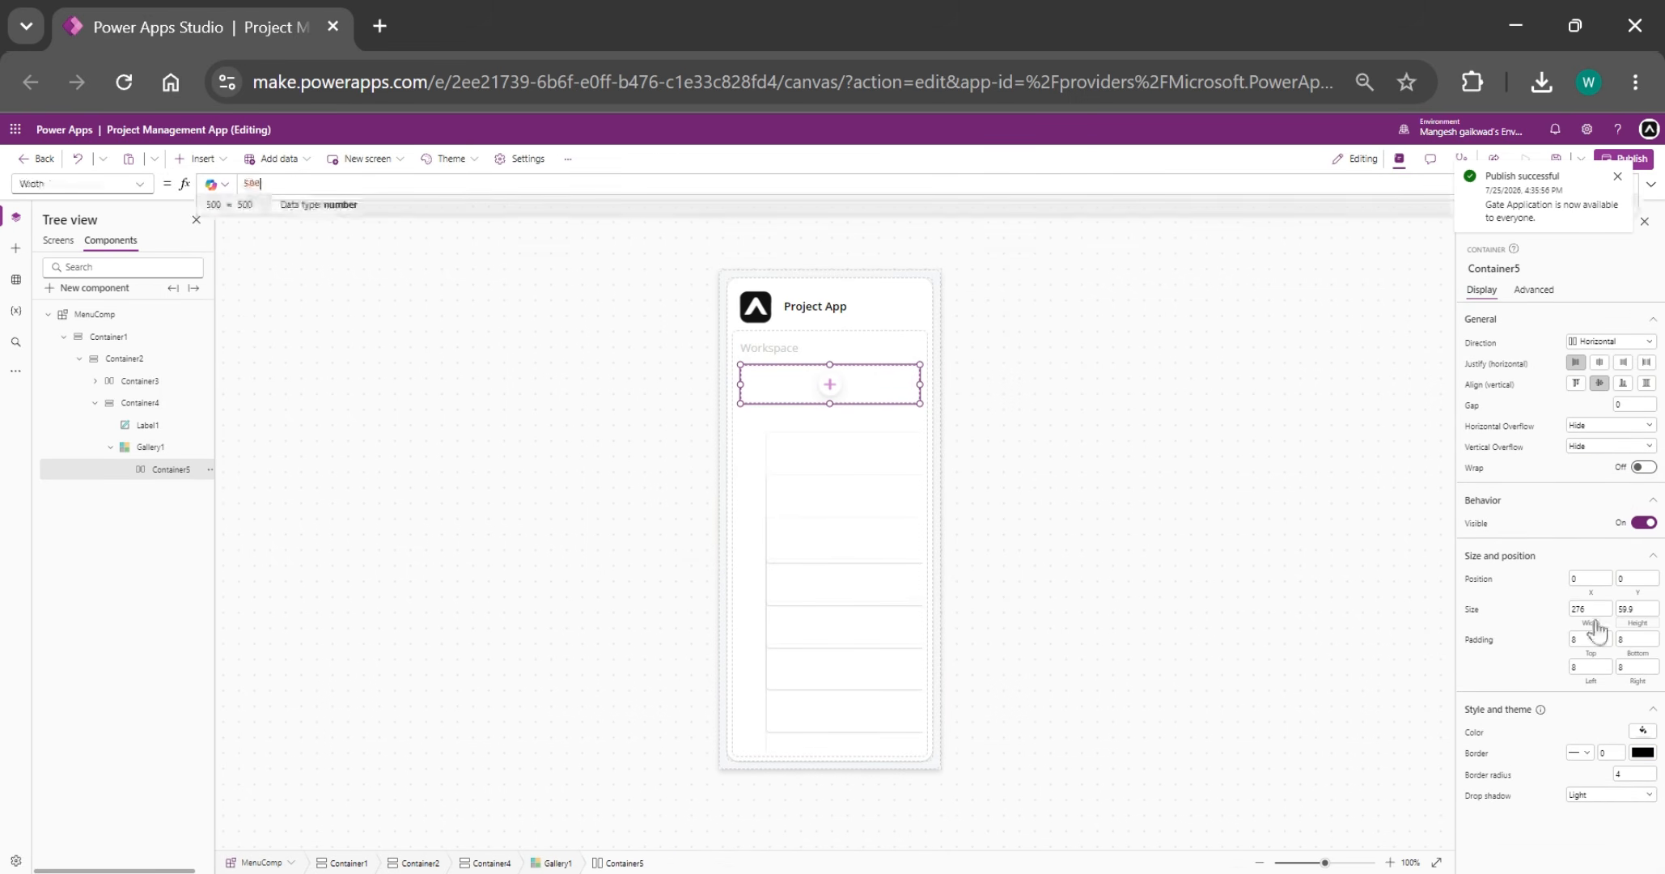
text(Parent.)
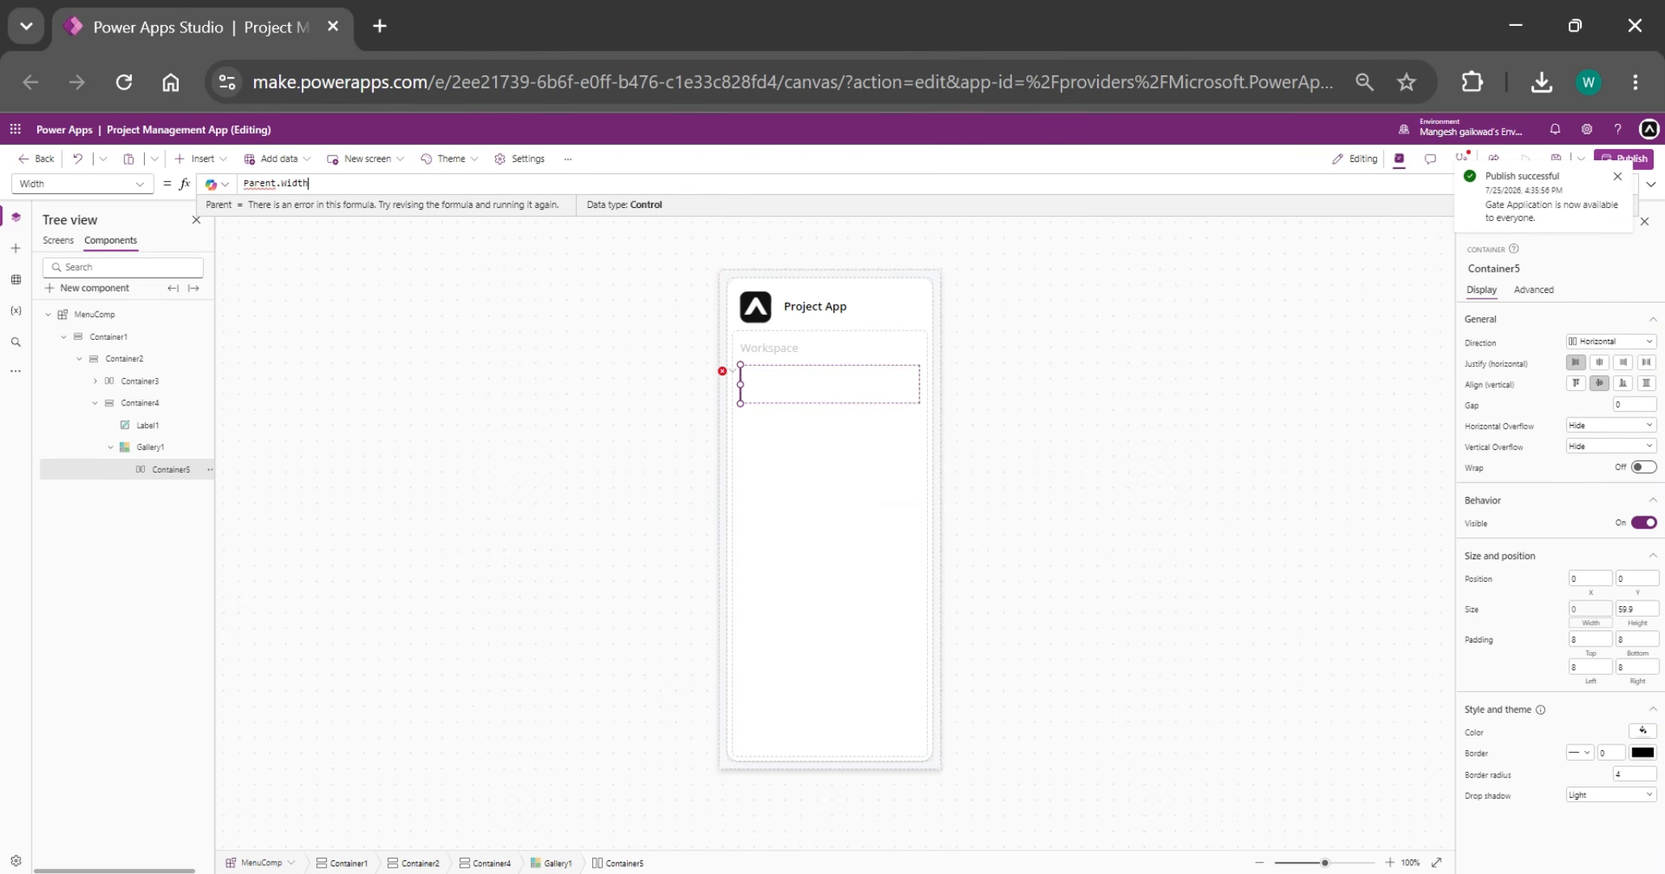
text(TemplateWidth)
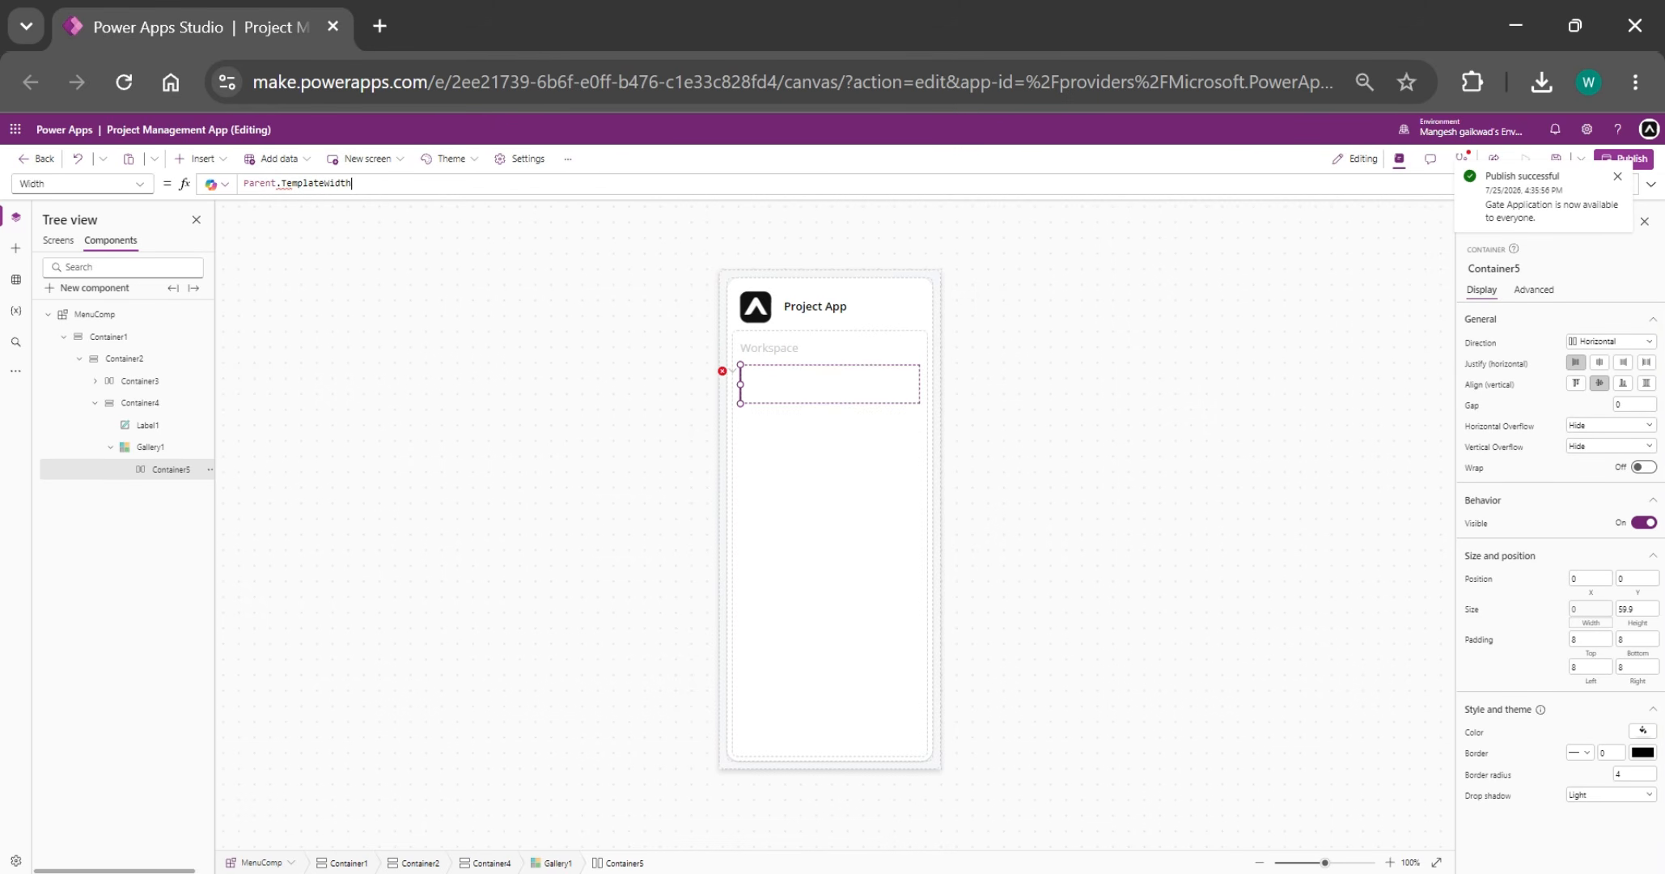
click(1626, 608)
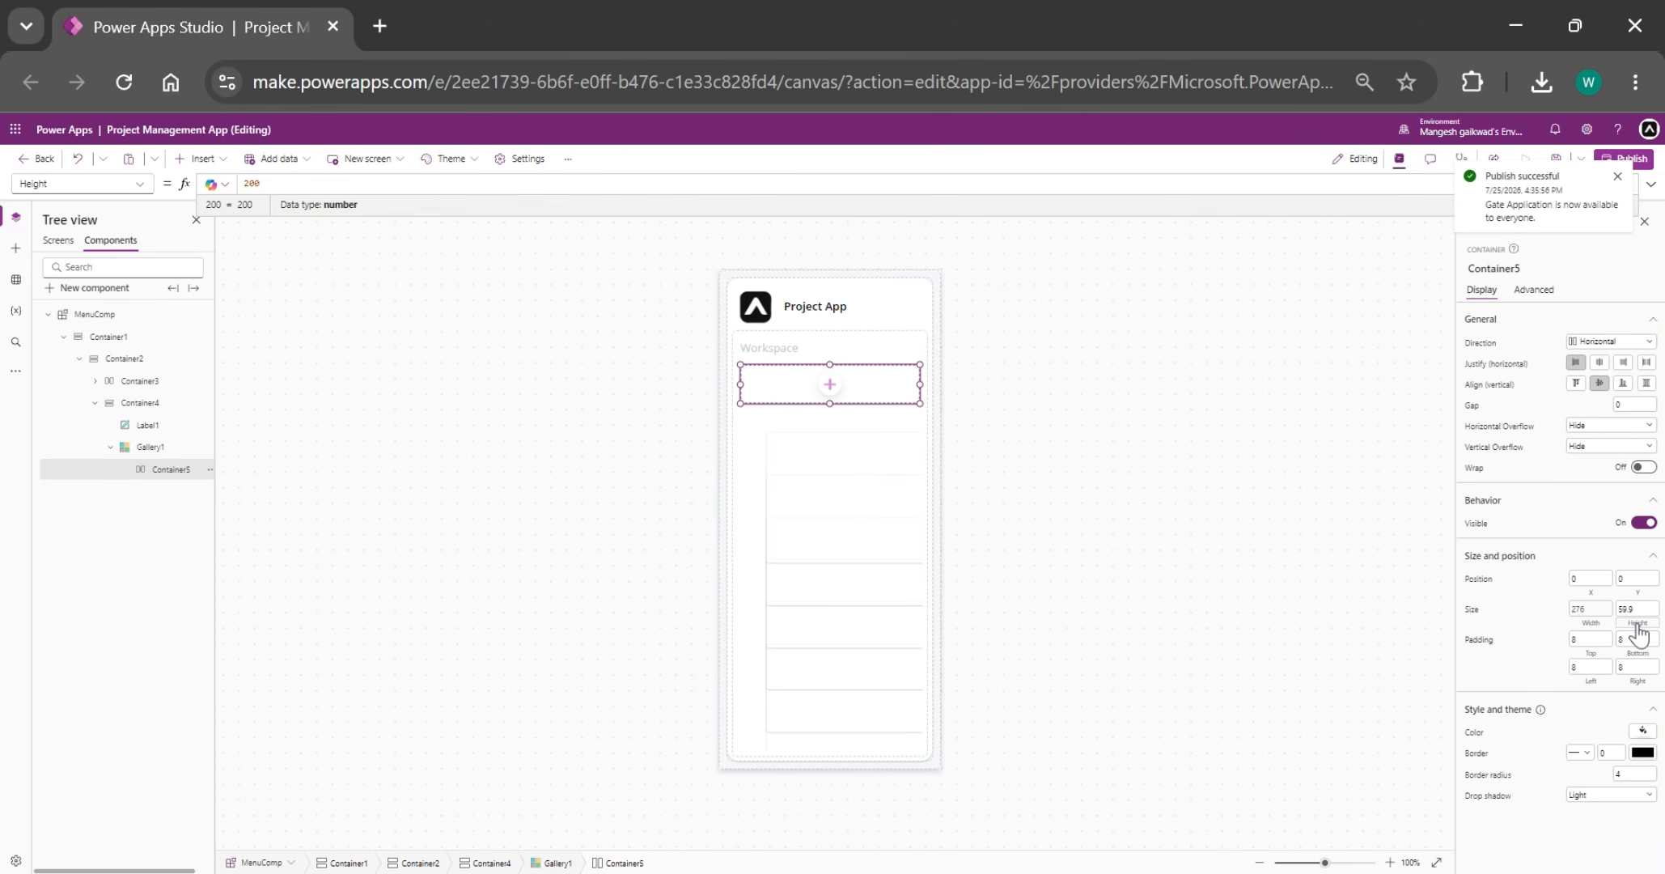
text(Parent.TemplateHeight)
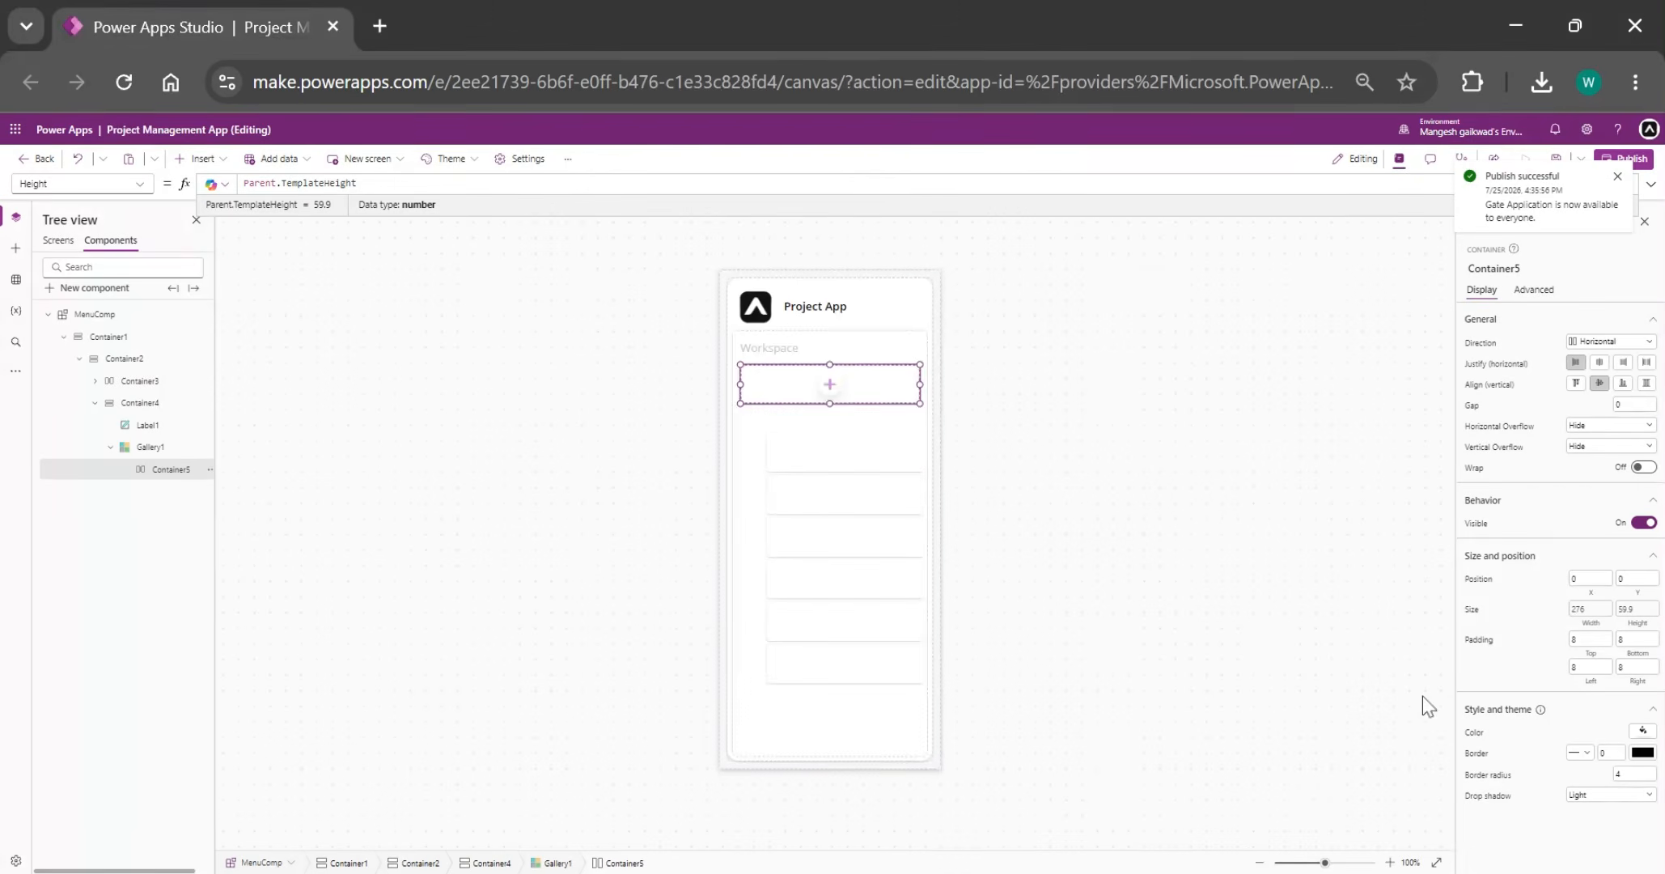
- Add a plain container inside the gallery's horizontal container and place a button in it
click(830, 386)
text(con)
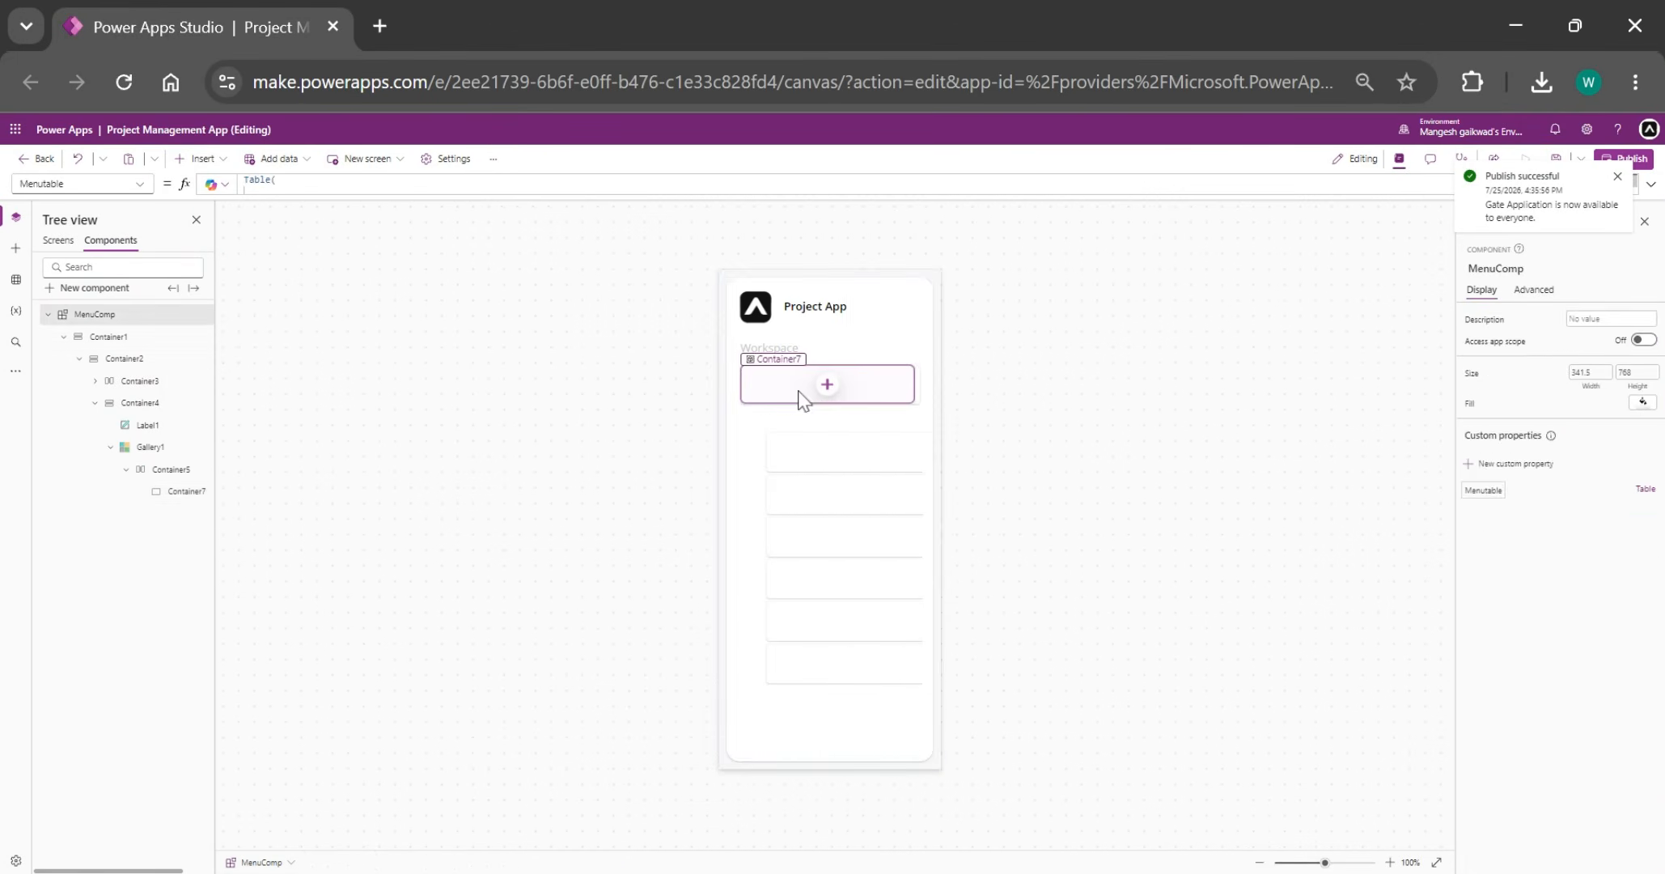
click(827, 385)
text(bu)
click(895, 255)
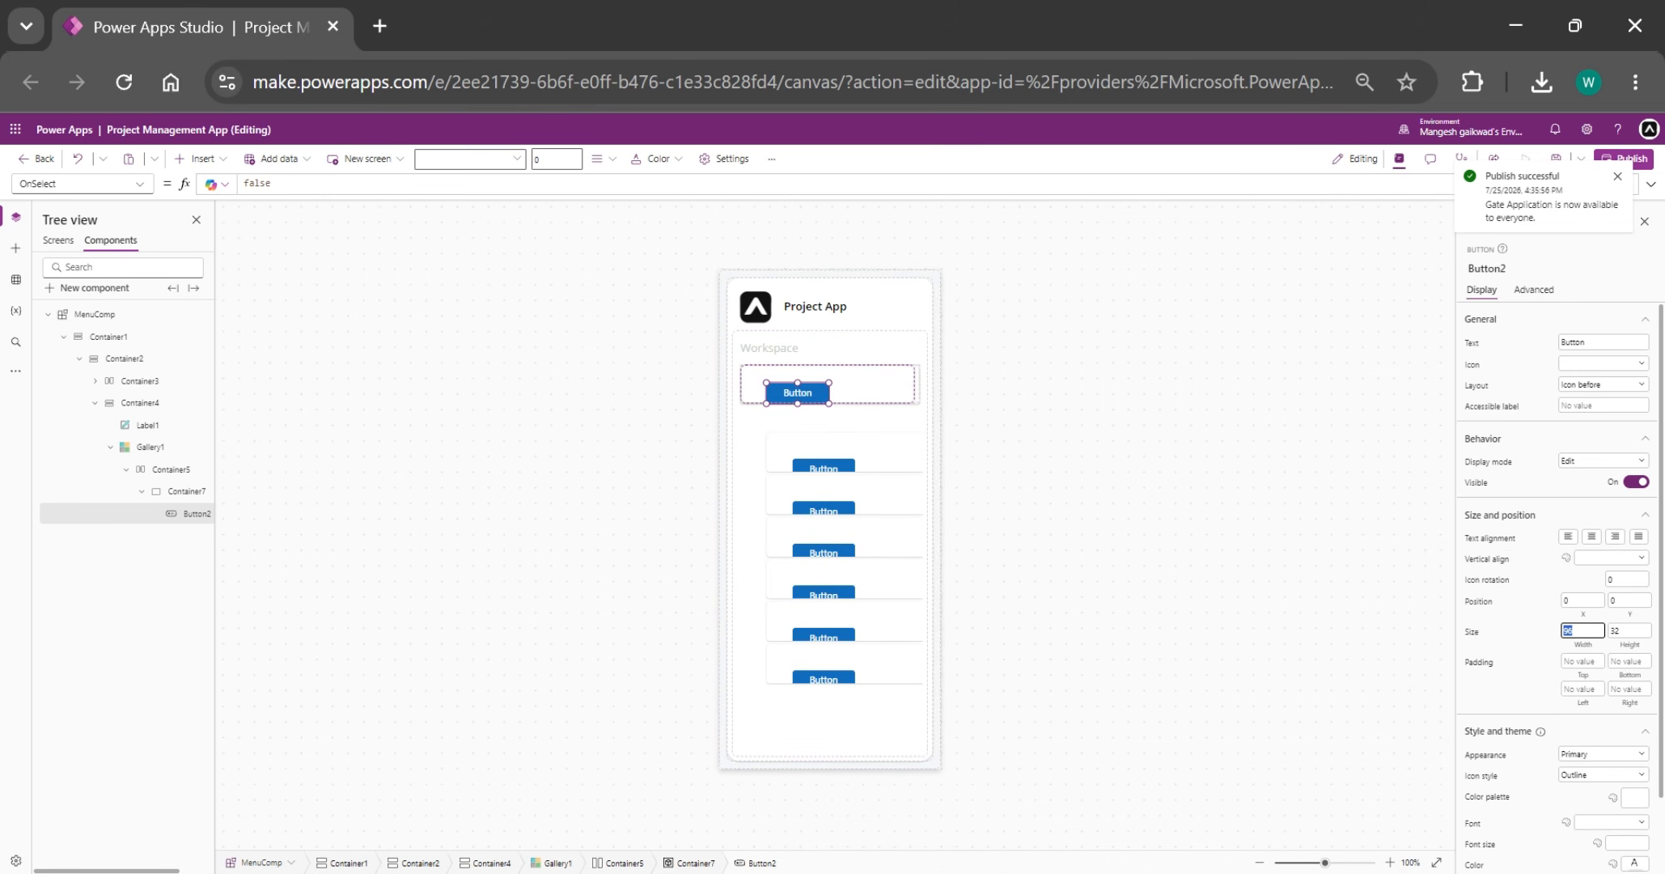
- Set the button's width to Parent.Width and its height to Parent.Height
text(Pare)
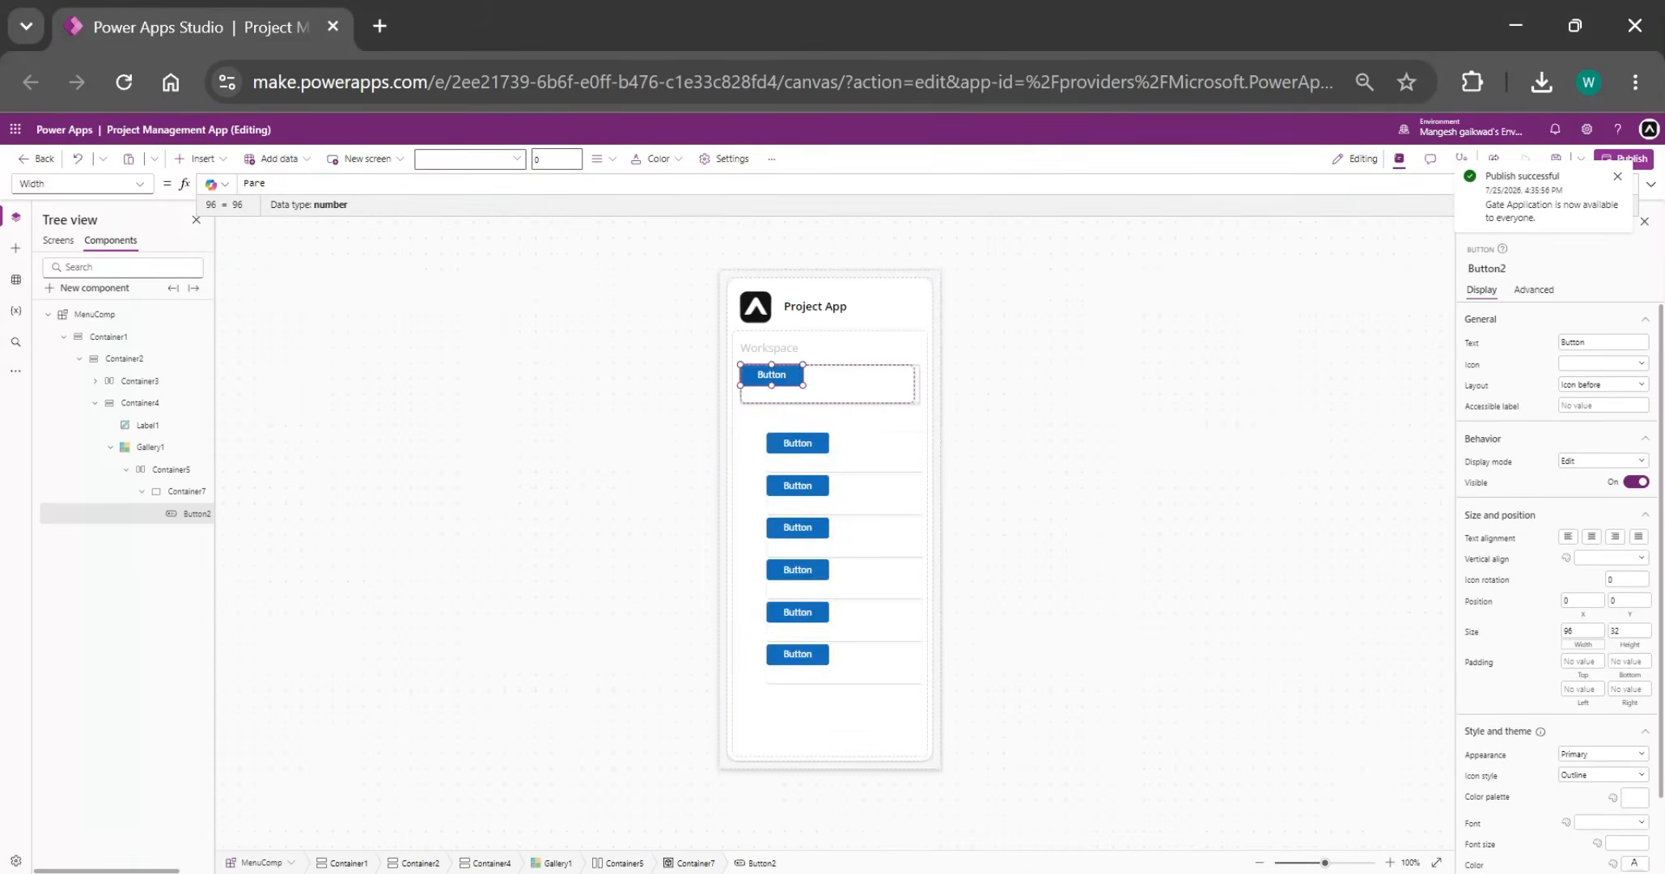
text(nt.Width)
click(1629, 635)
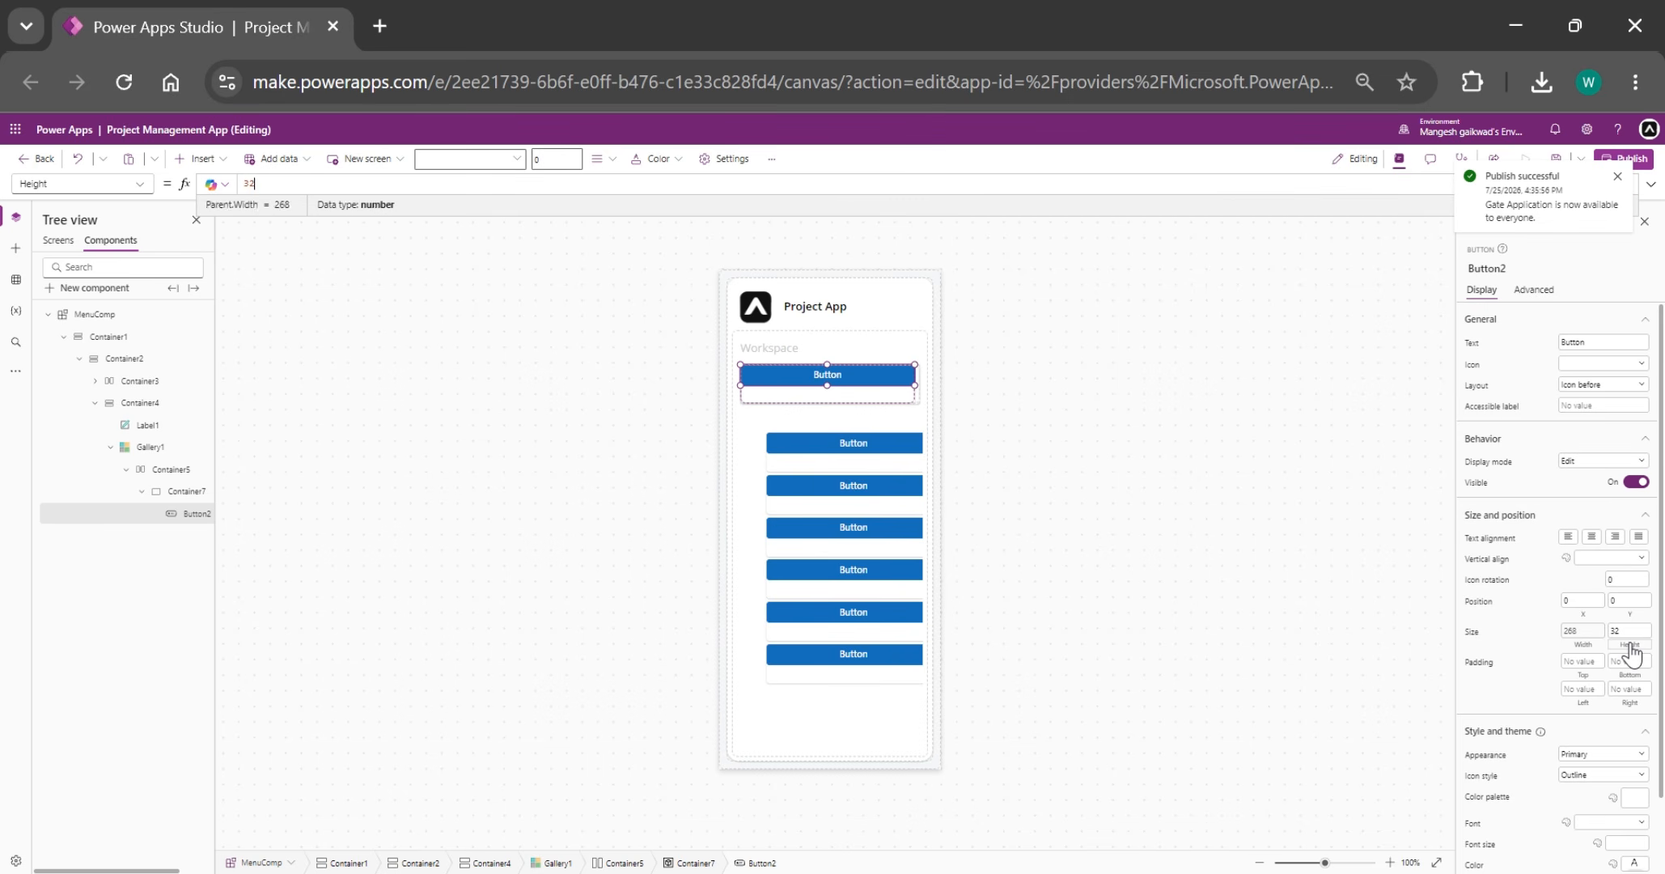
key(ctrl+a)
text(Parent.Height)
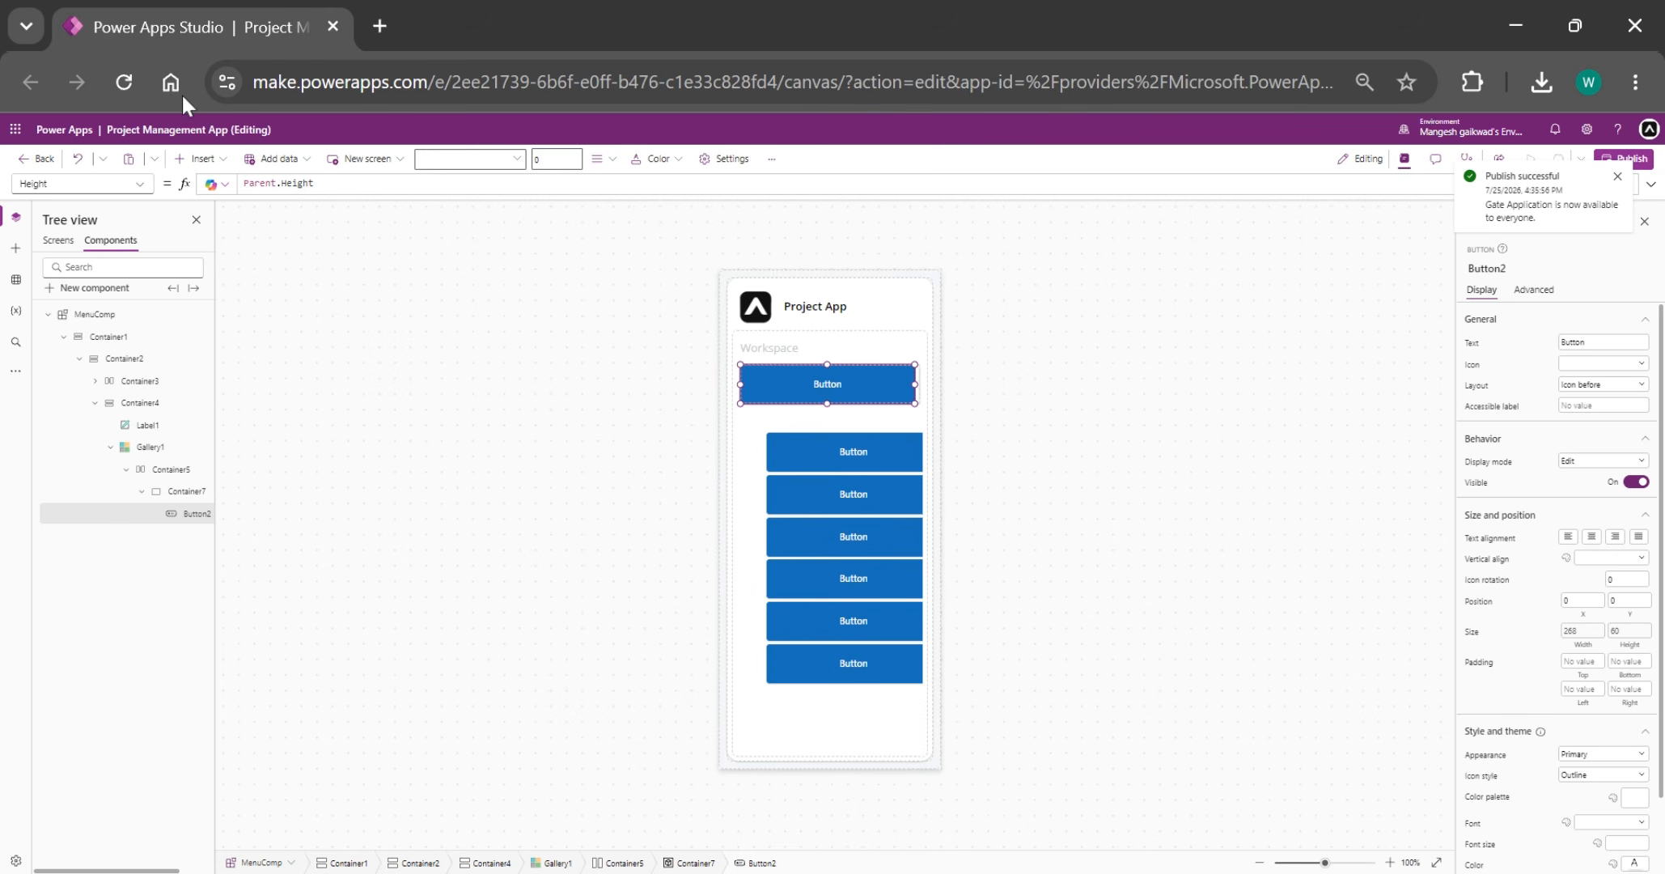
- Set the X and Y position of the gallery's horizontal container to 0
click(186, 491)
click(185, 475)
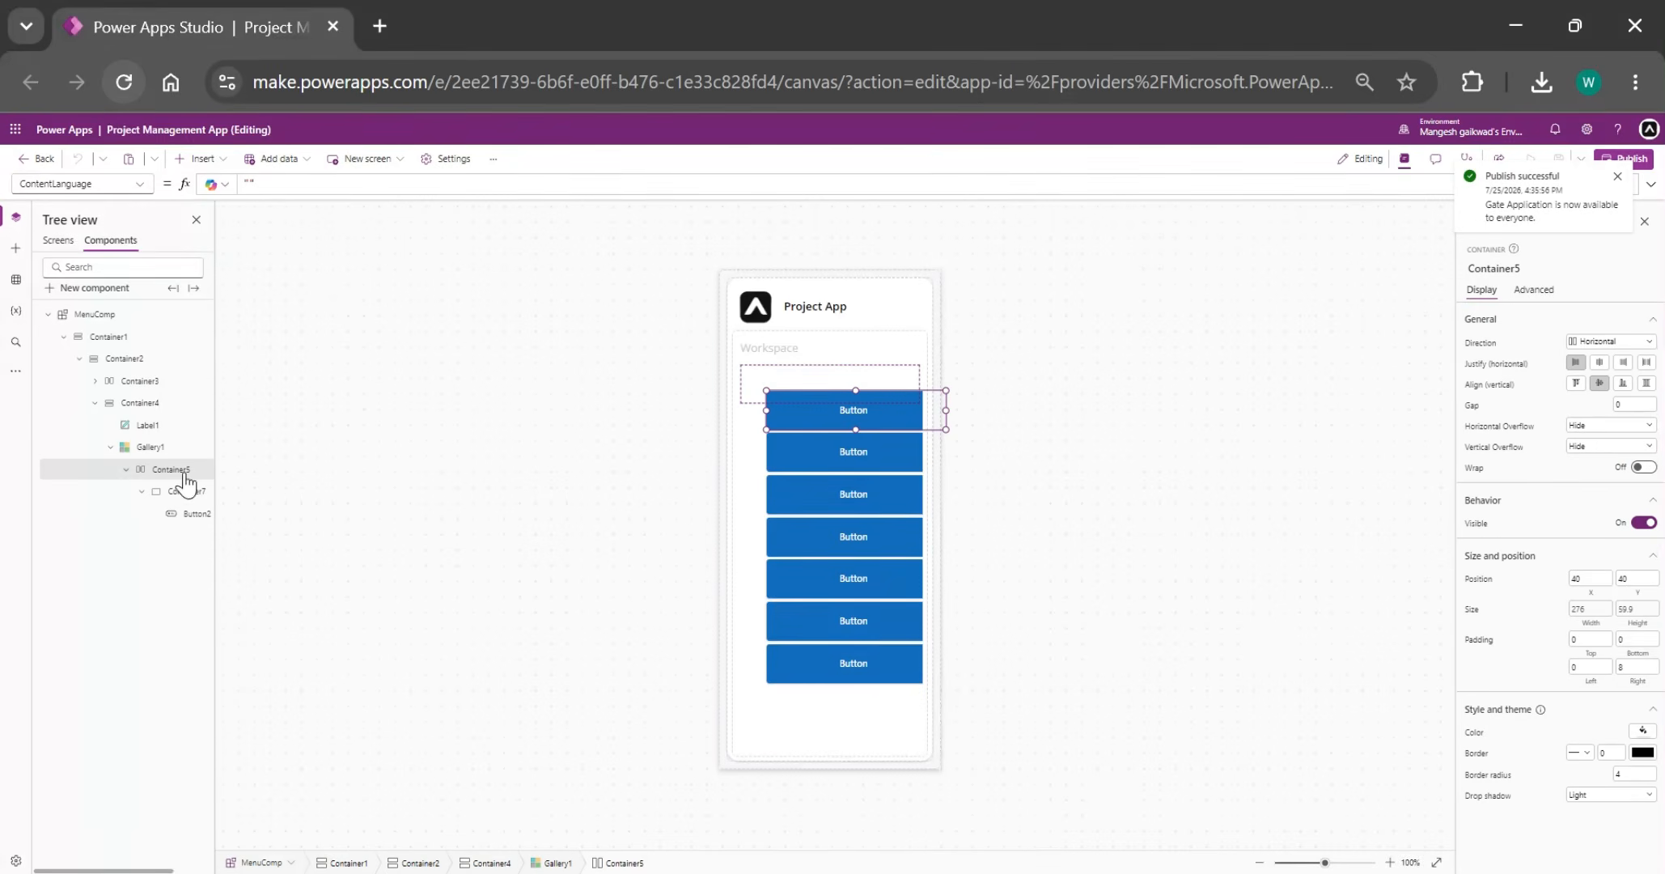
text(0)
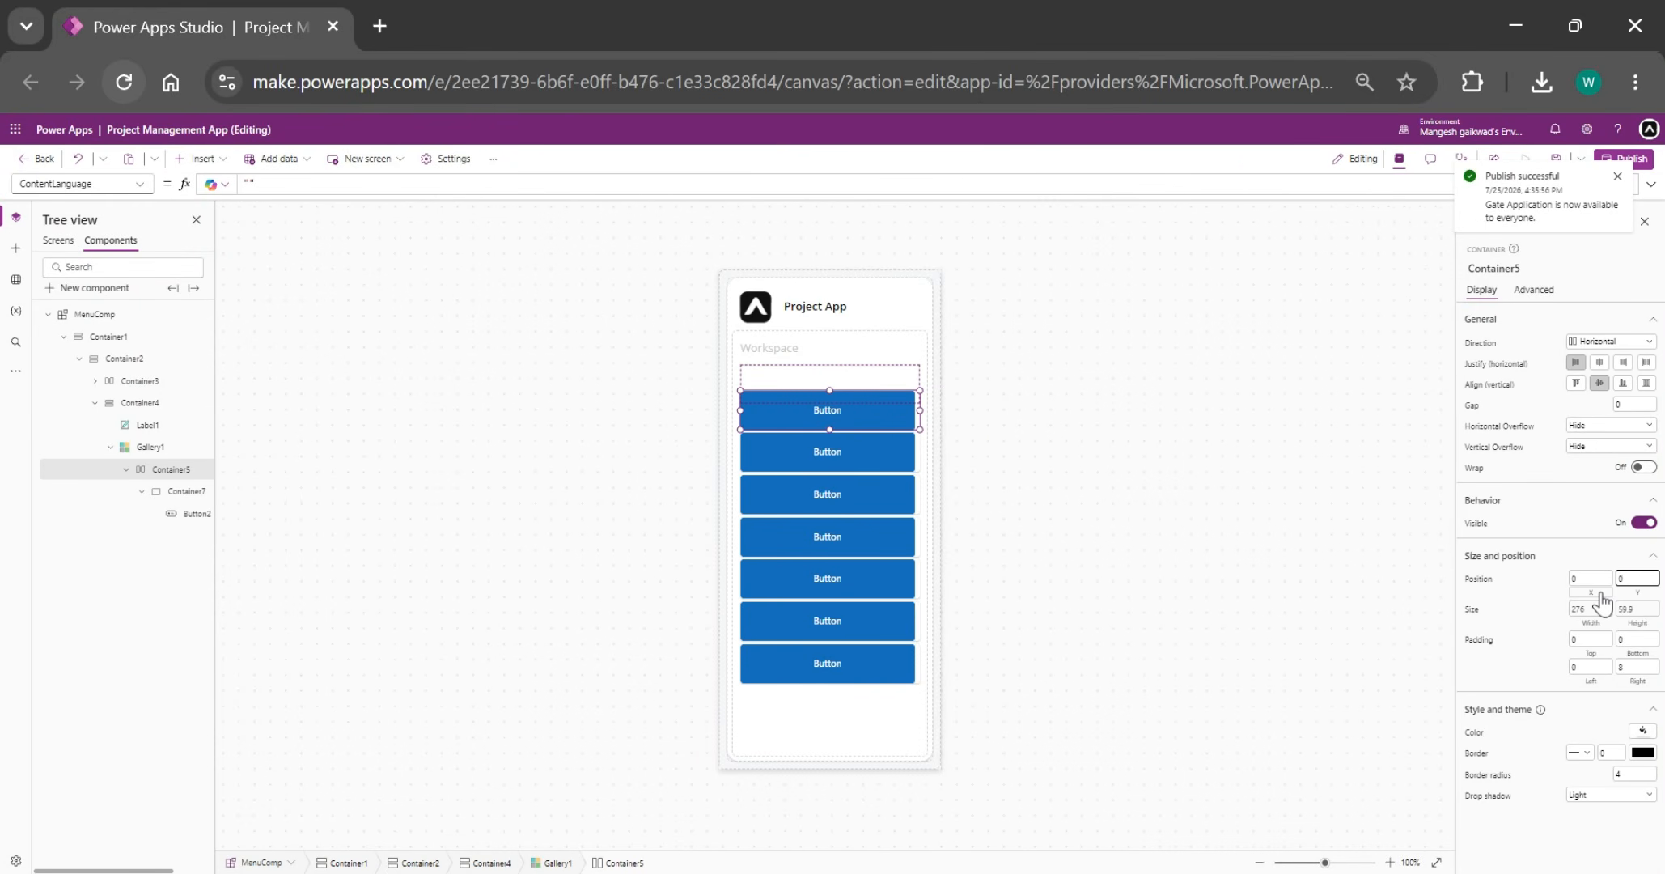
click(1115, 271)
- Bind the gallery button's Icon property to ThisItem.Icon
click(851, 379)
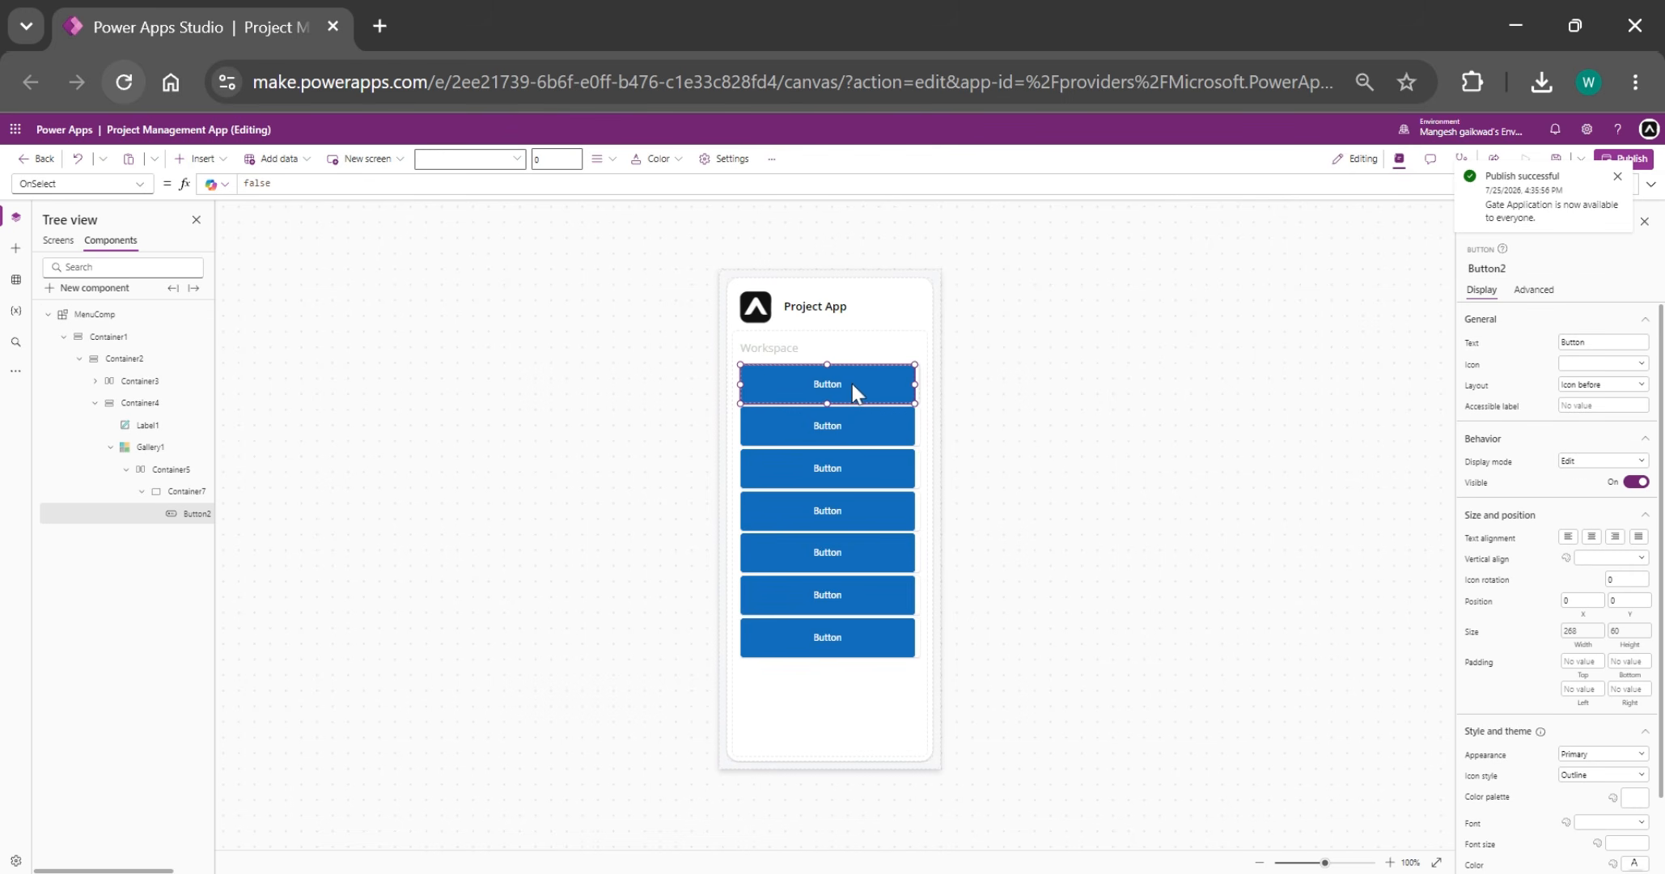
click(1472, 366)
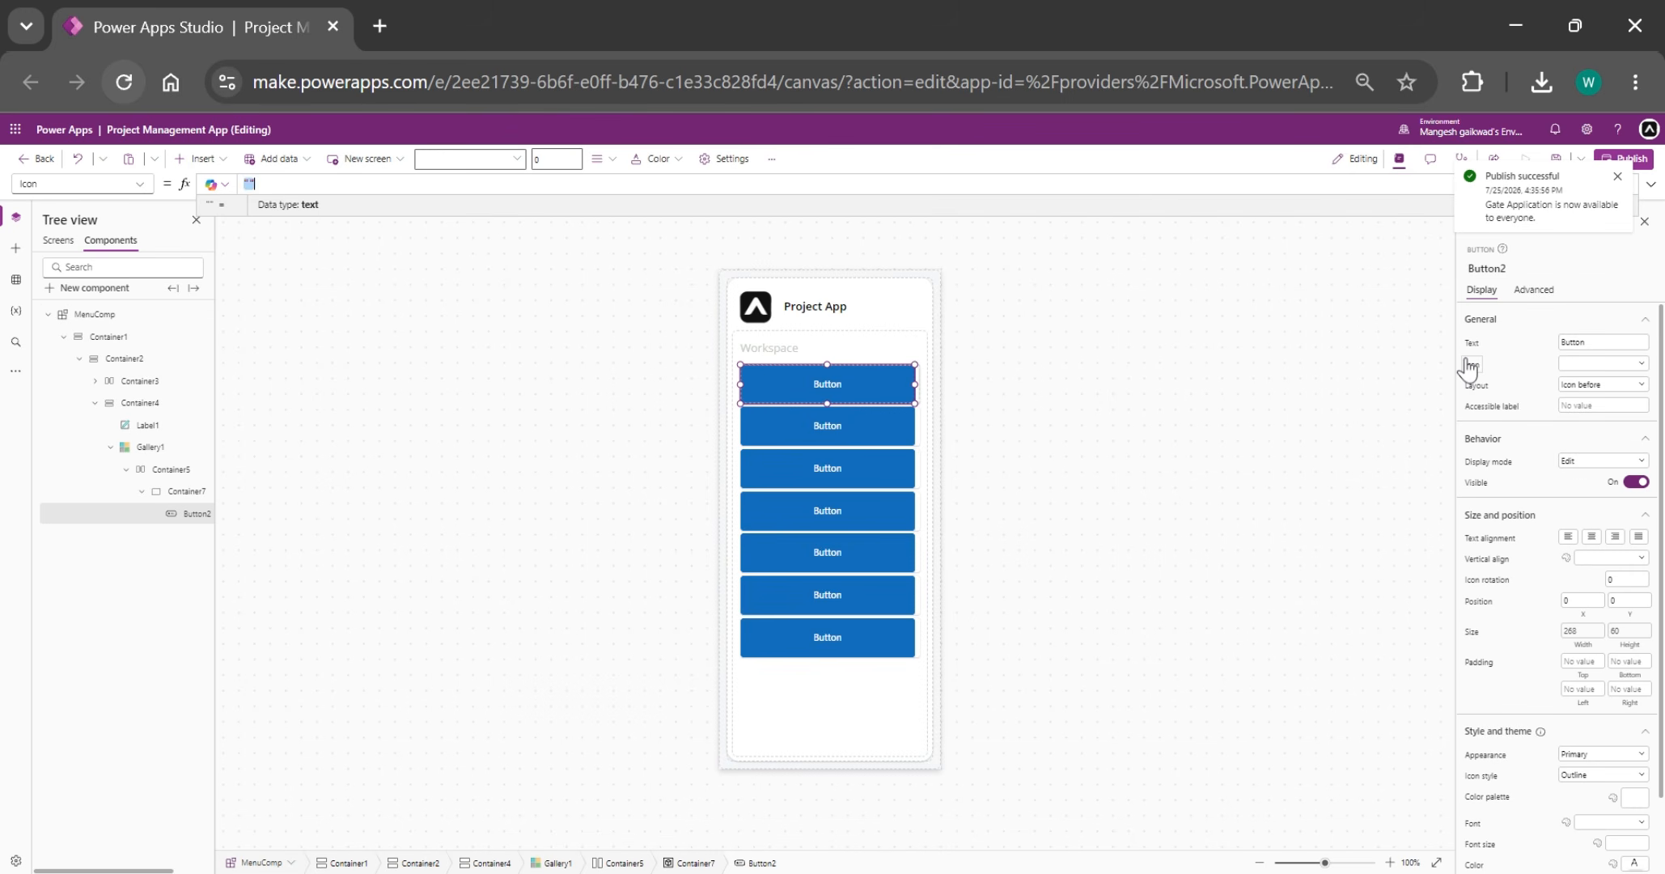
text(thisItem)
key(Tab)
text(.Icon)
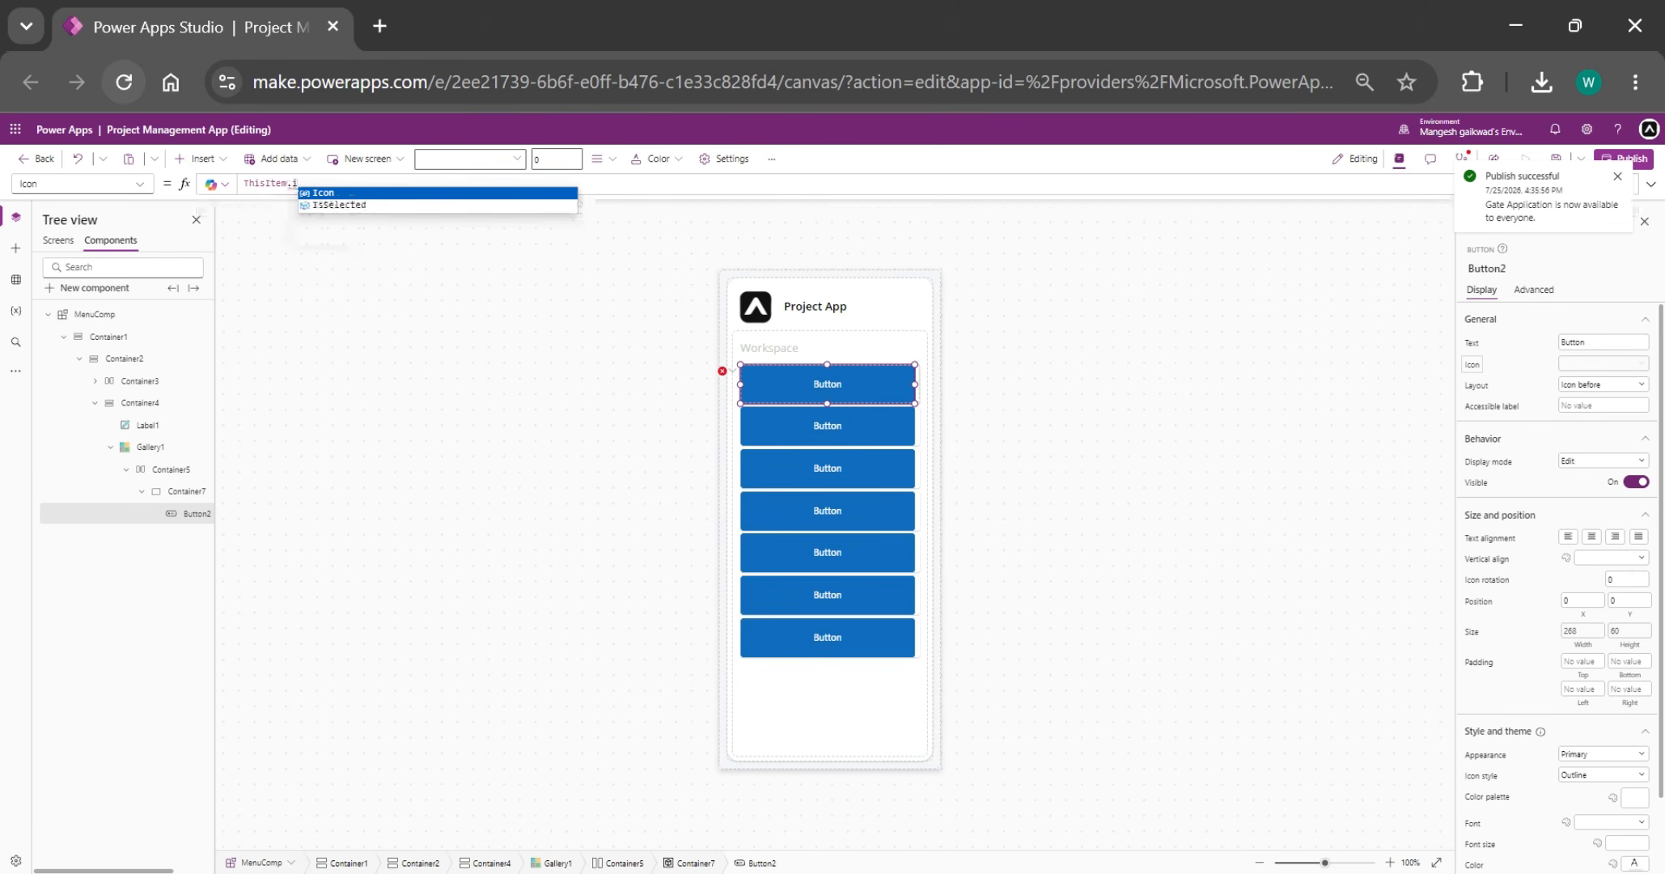
key(Tab)
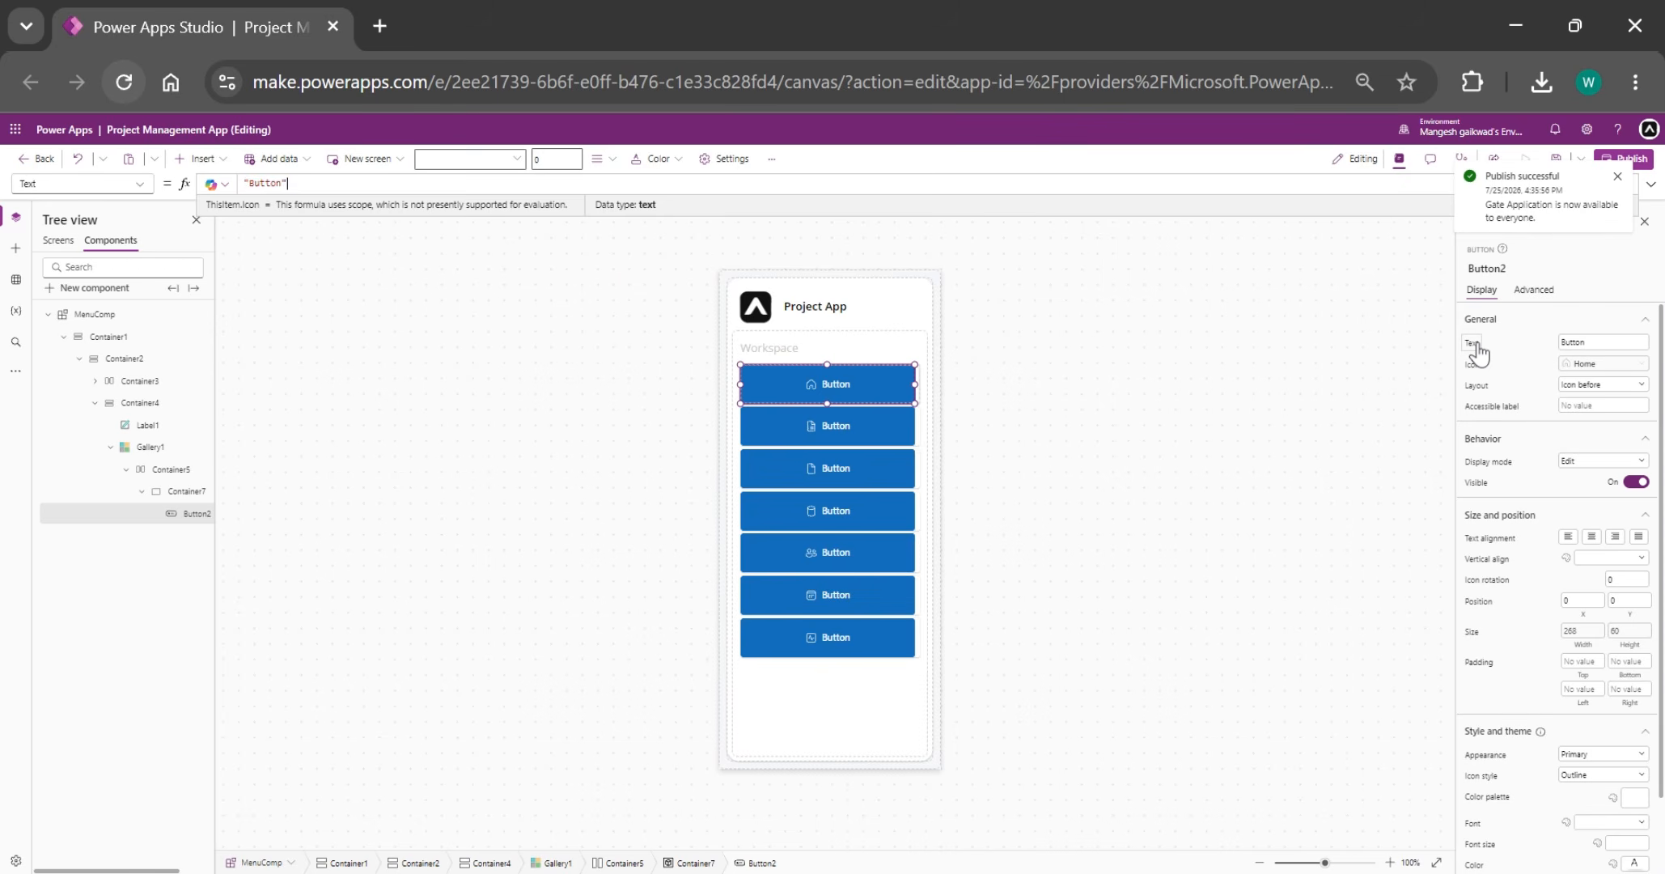
- Bind the gallery button's Text property to ThisItem.Title and align its text to the left
text(thisItem)
key(Tab)
text(.)
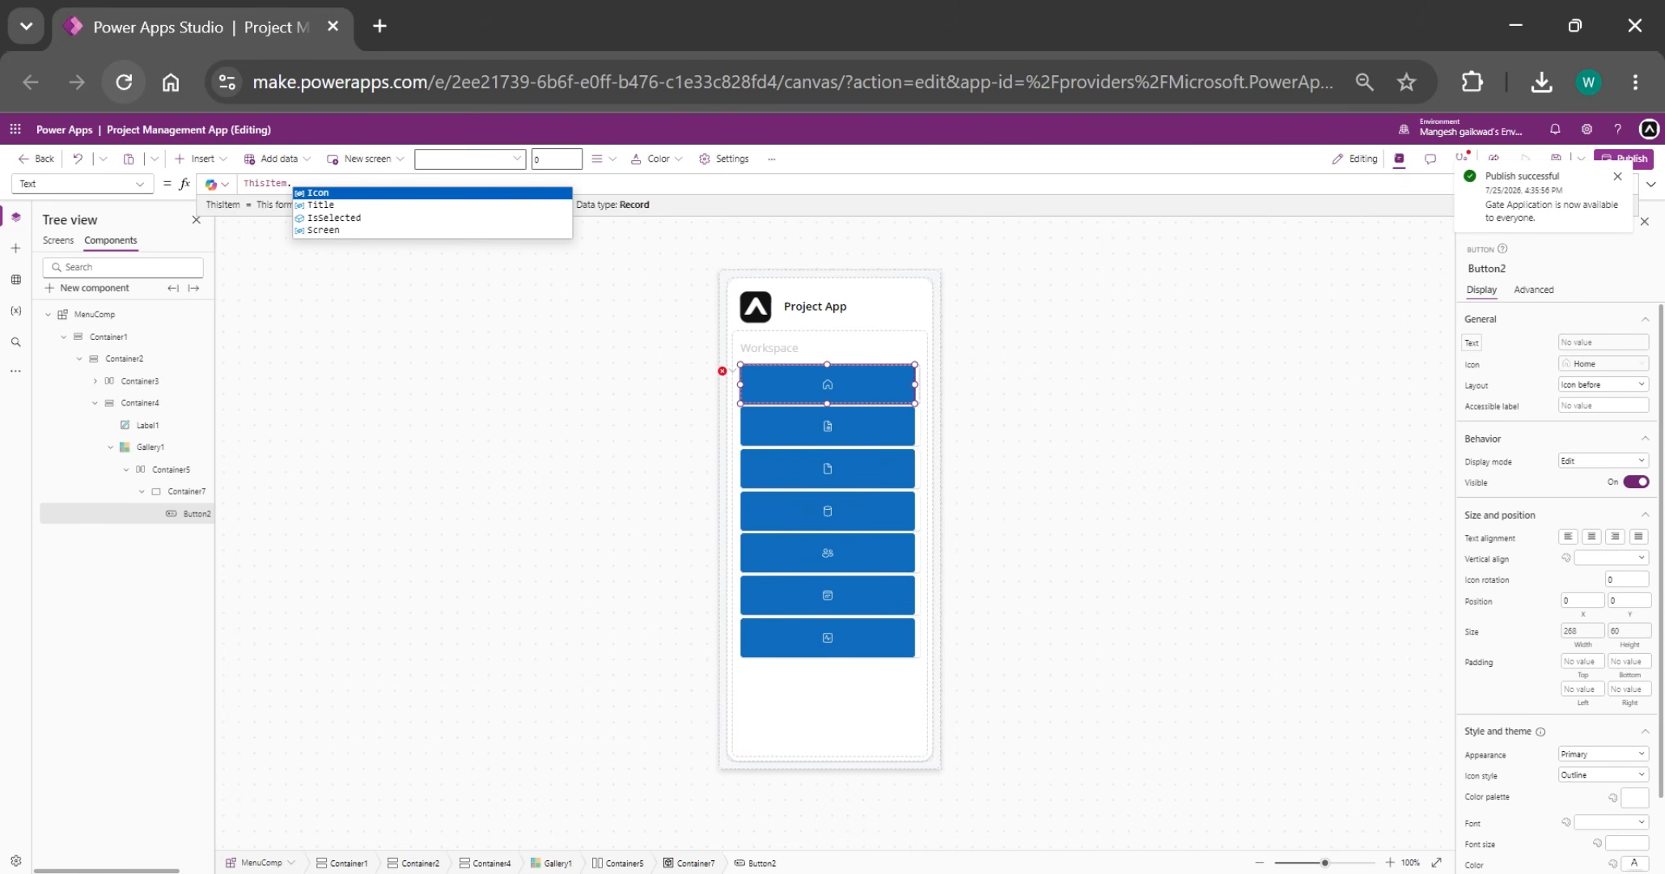
key(Down)
key(Tab)
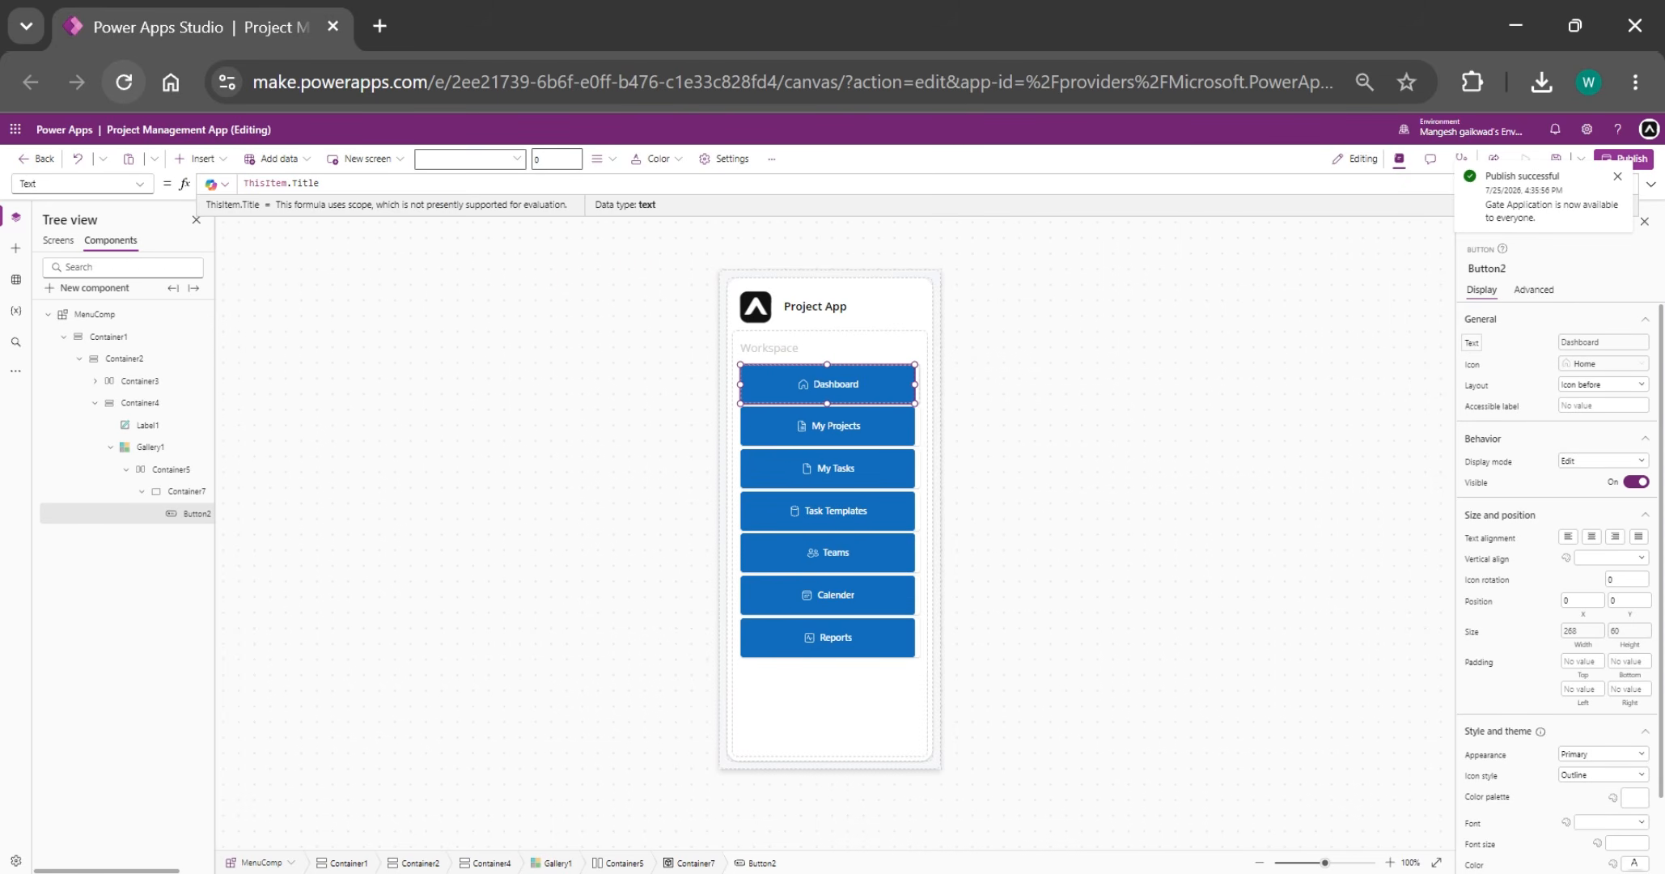
click(1568, 537)
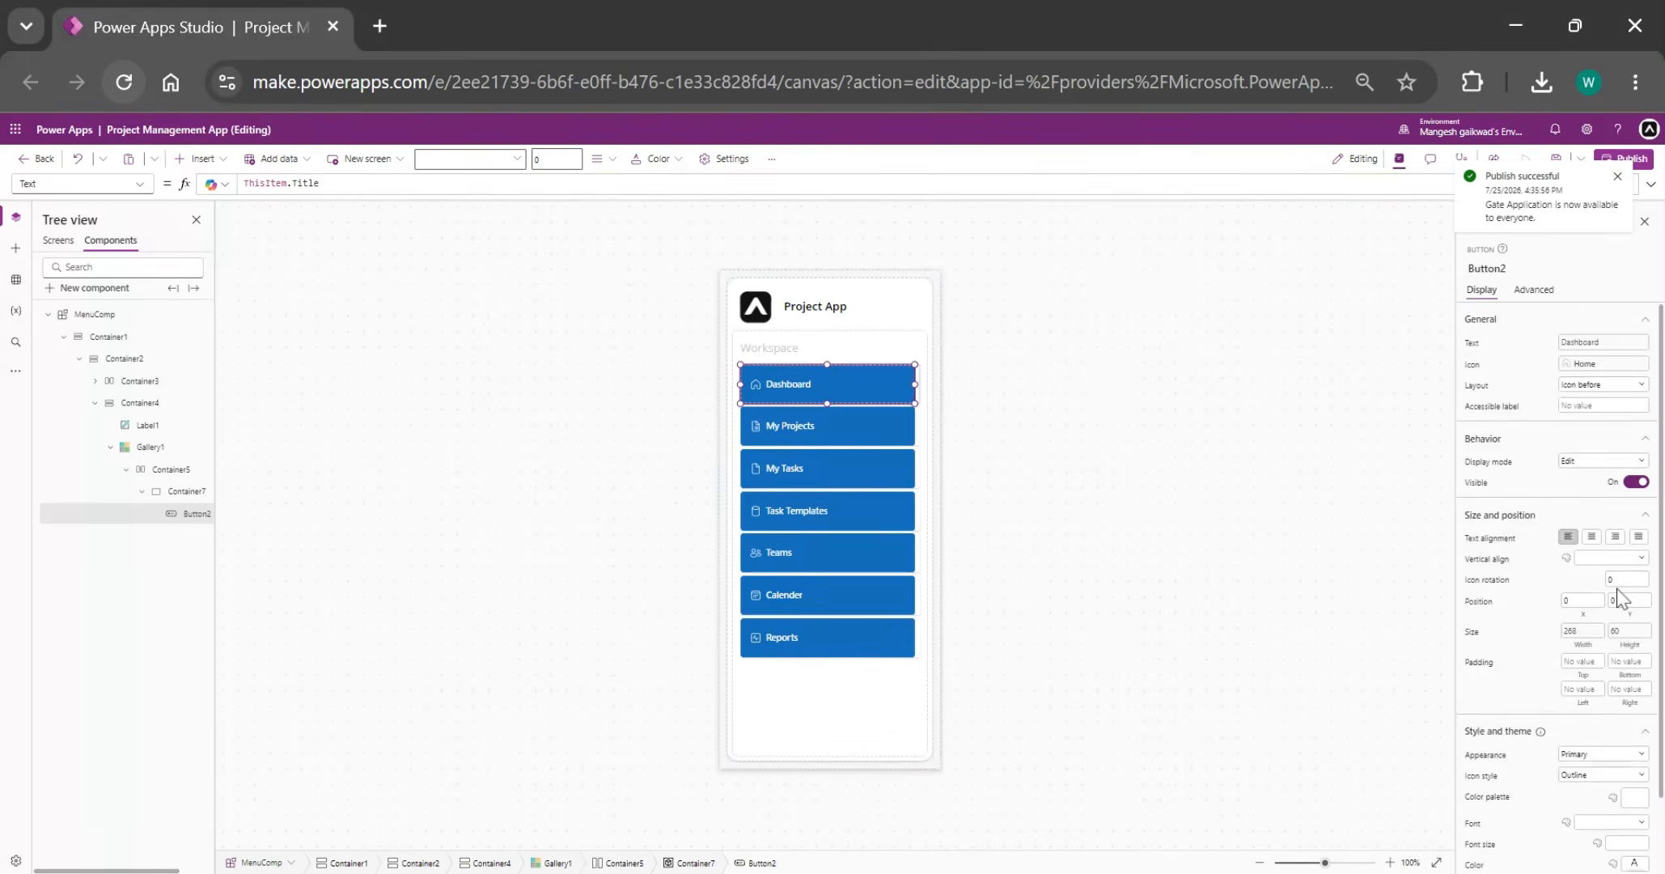
- Set the gallery button's font size to 21 and round its corners
scroll(1618, 588, down, 1)
click(1626, 757)
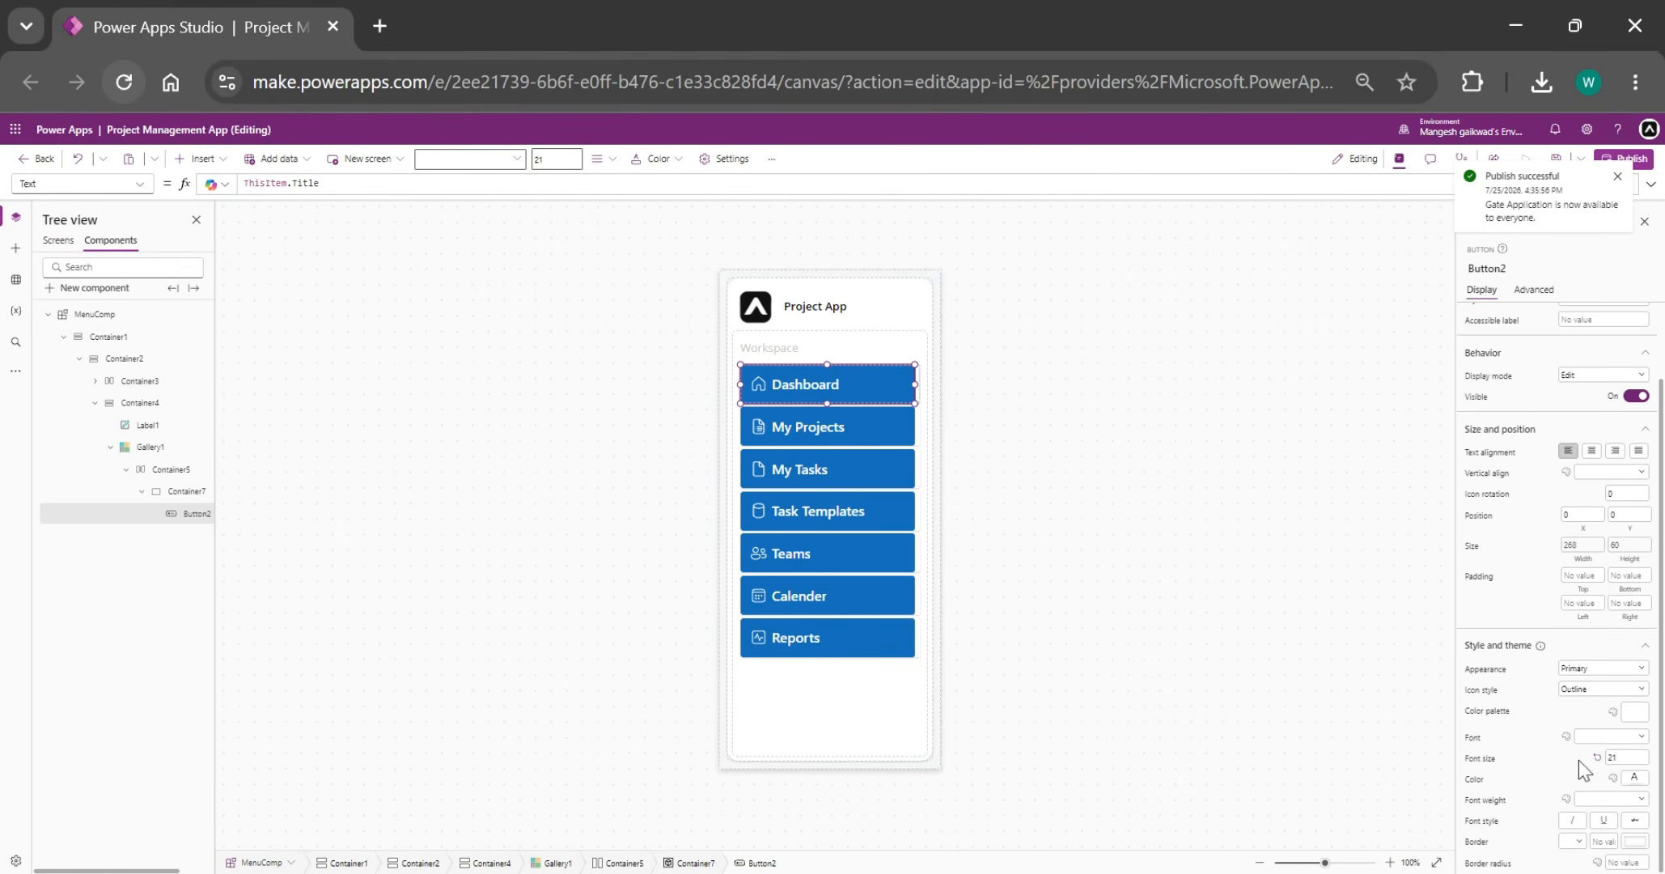
click(1259, 731)
click(870, 716)
click(1635, 686)
key(BackSpace)
text(2)
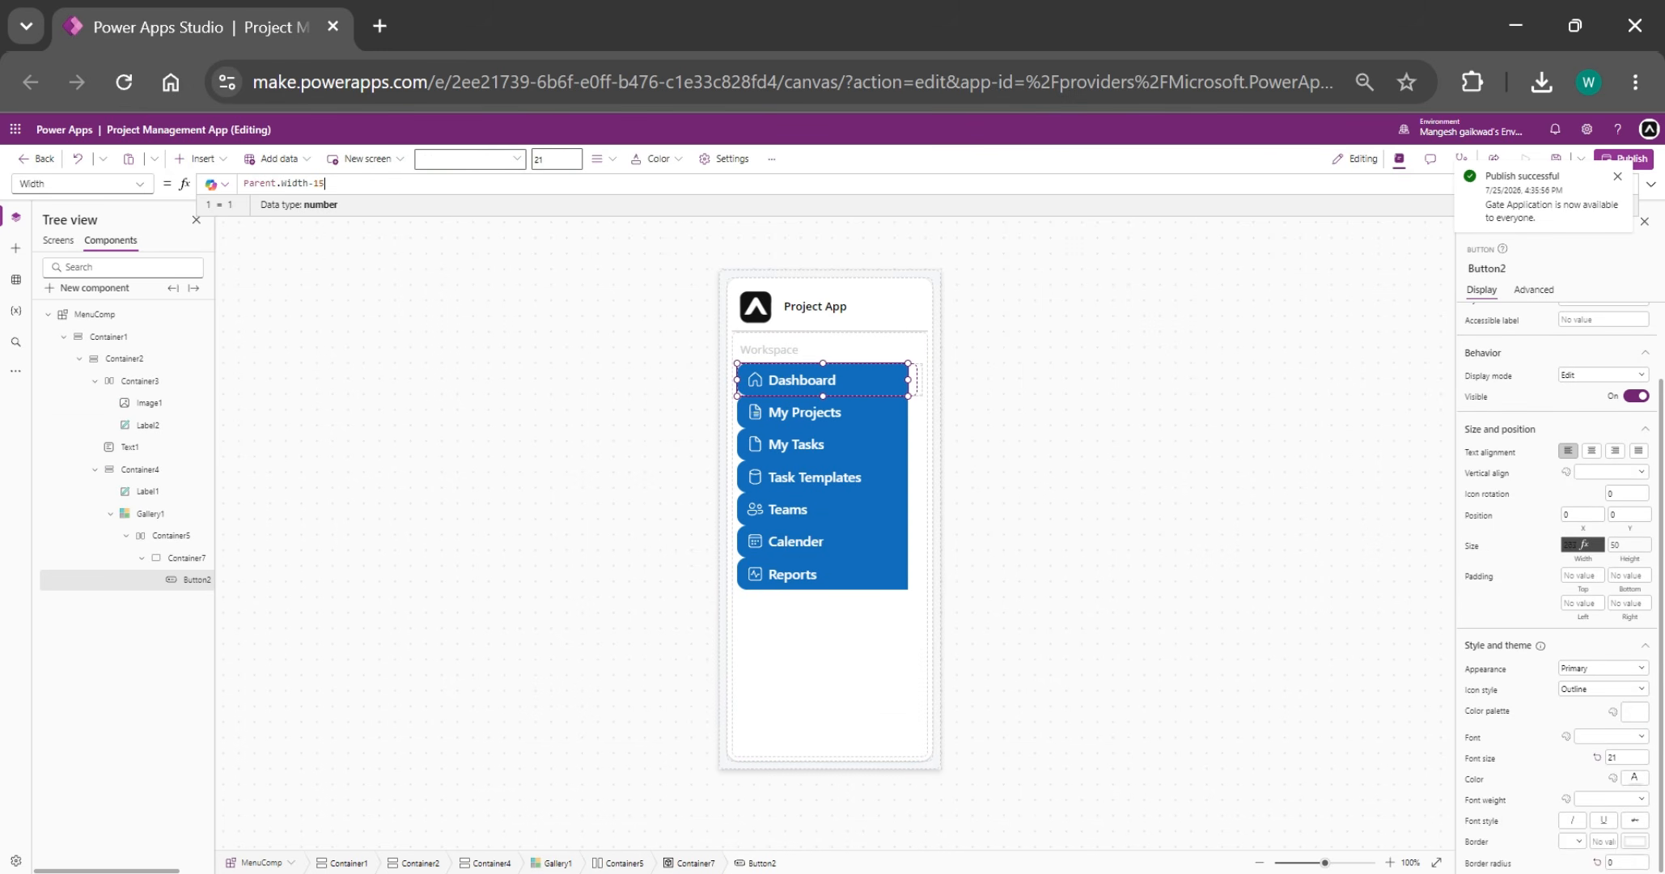
double_click(1619, 862)
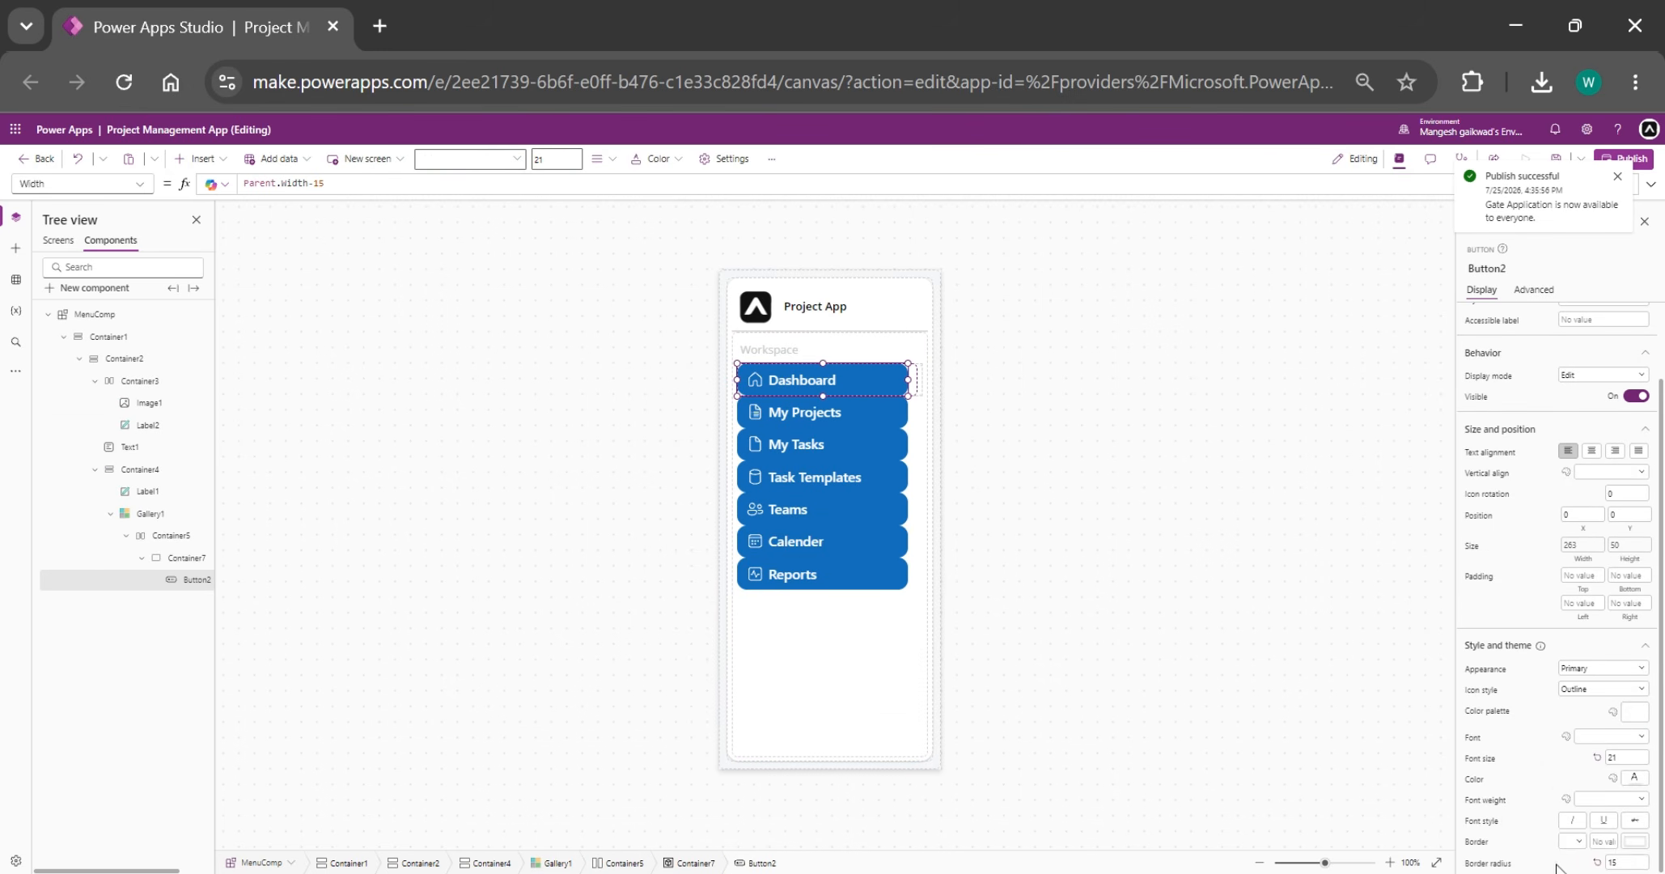
- Set the menu gallery's template size to Self.Height/12 and add template padding between the items
click(151, 514)
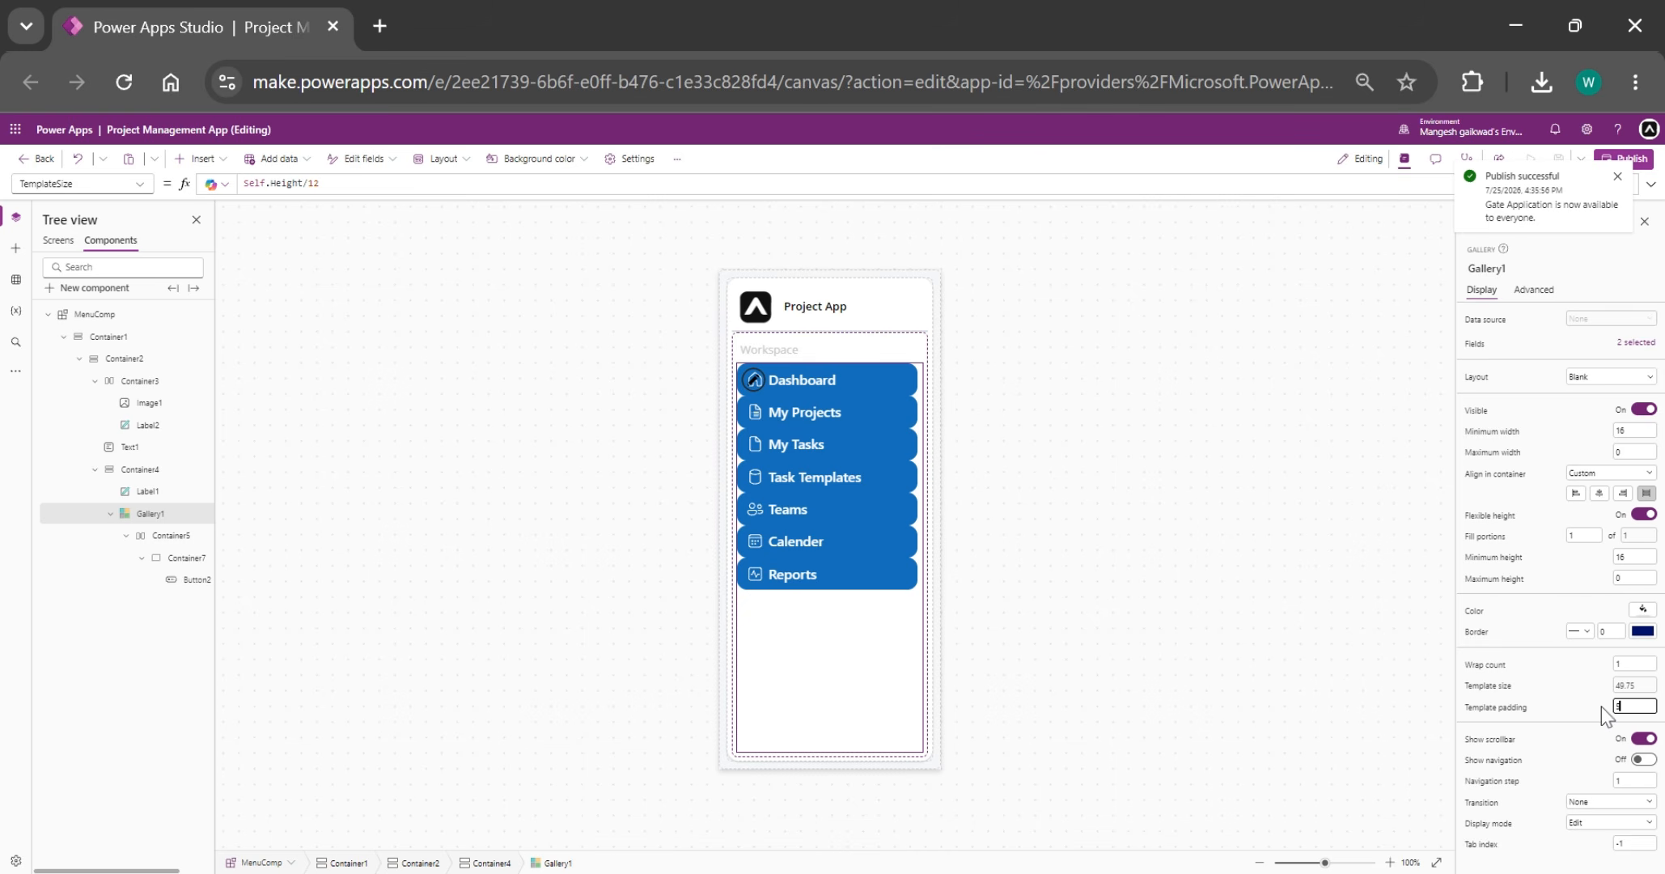
click(1330, 654)
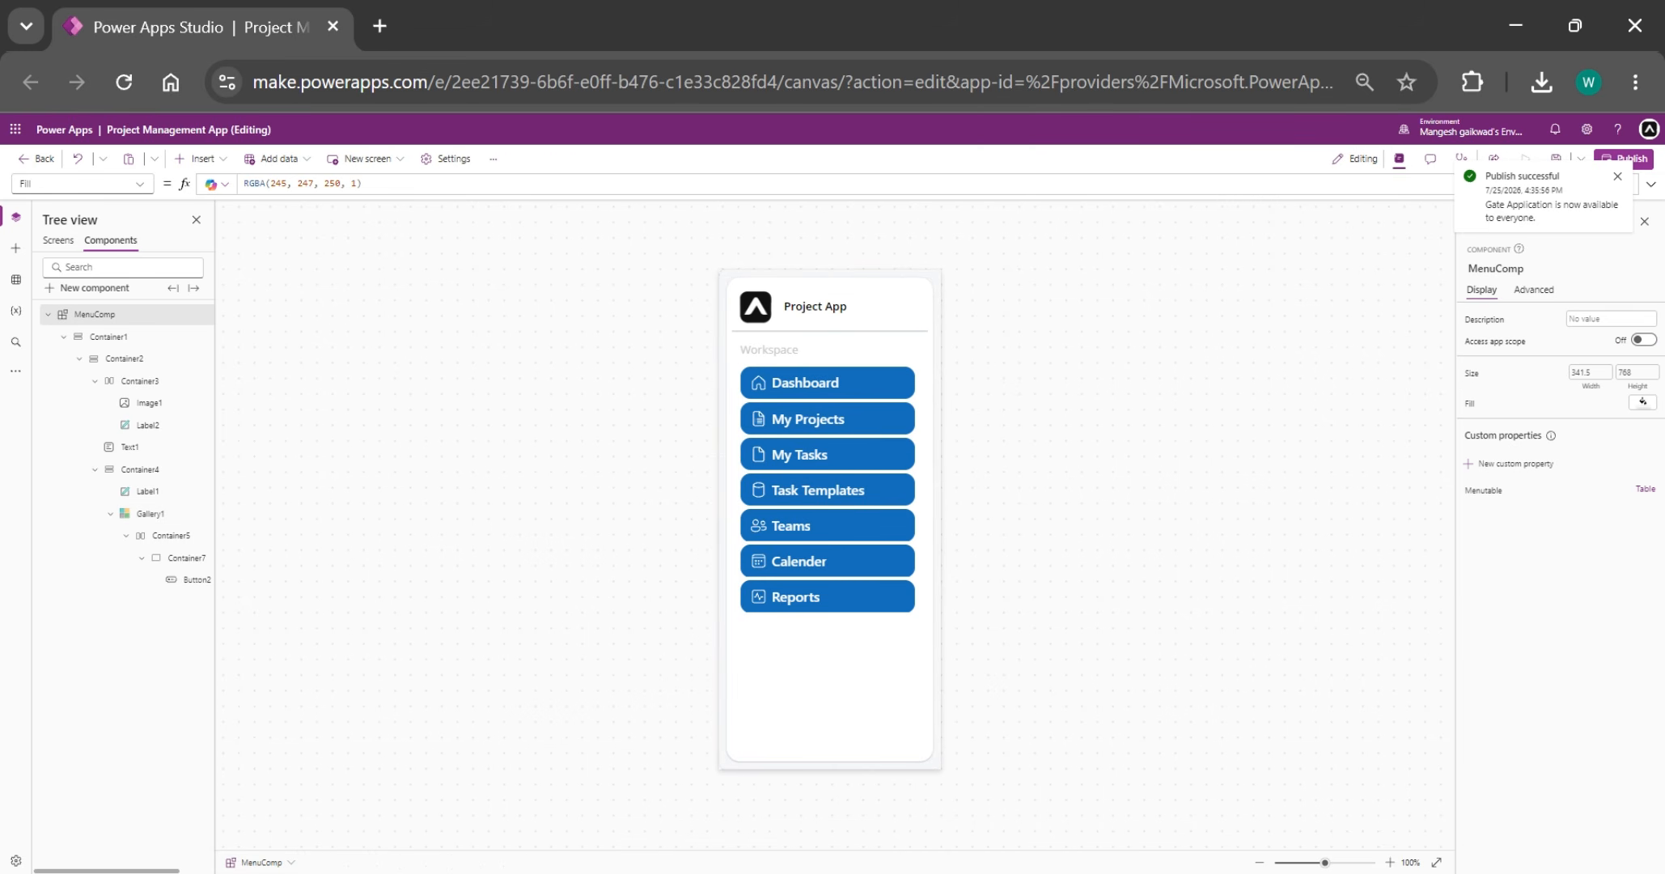
- Insert an empty text control in the gallery's horizontal container, stretched vertically and with a width of 5
click(166, 536)
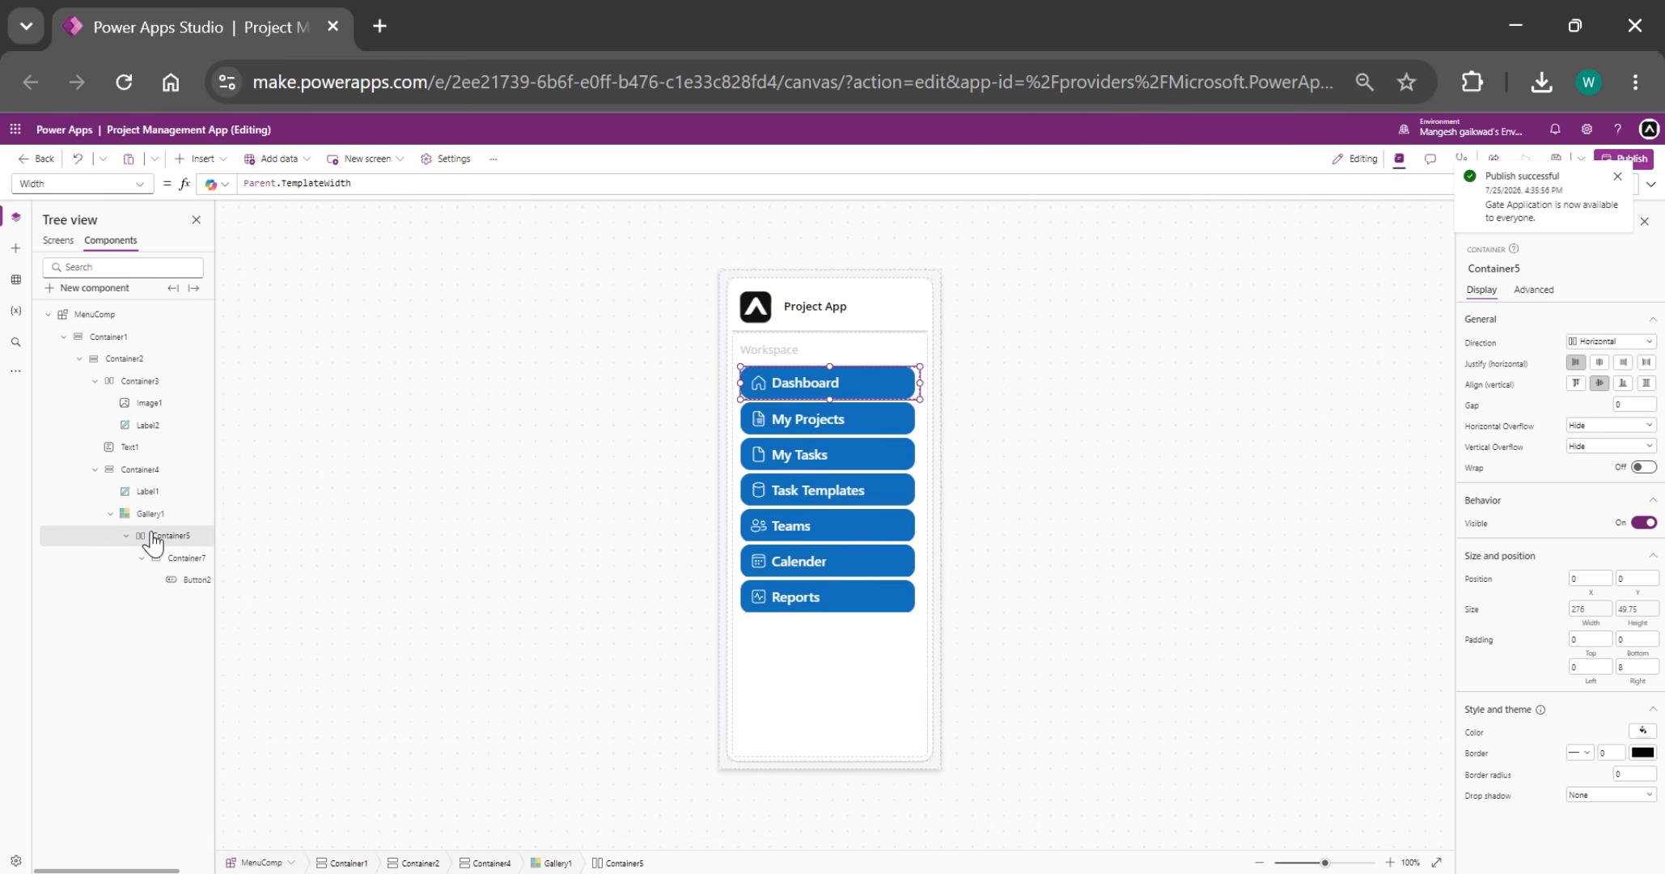
click(204, 166)
click(215, 247)
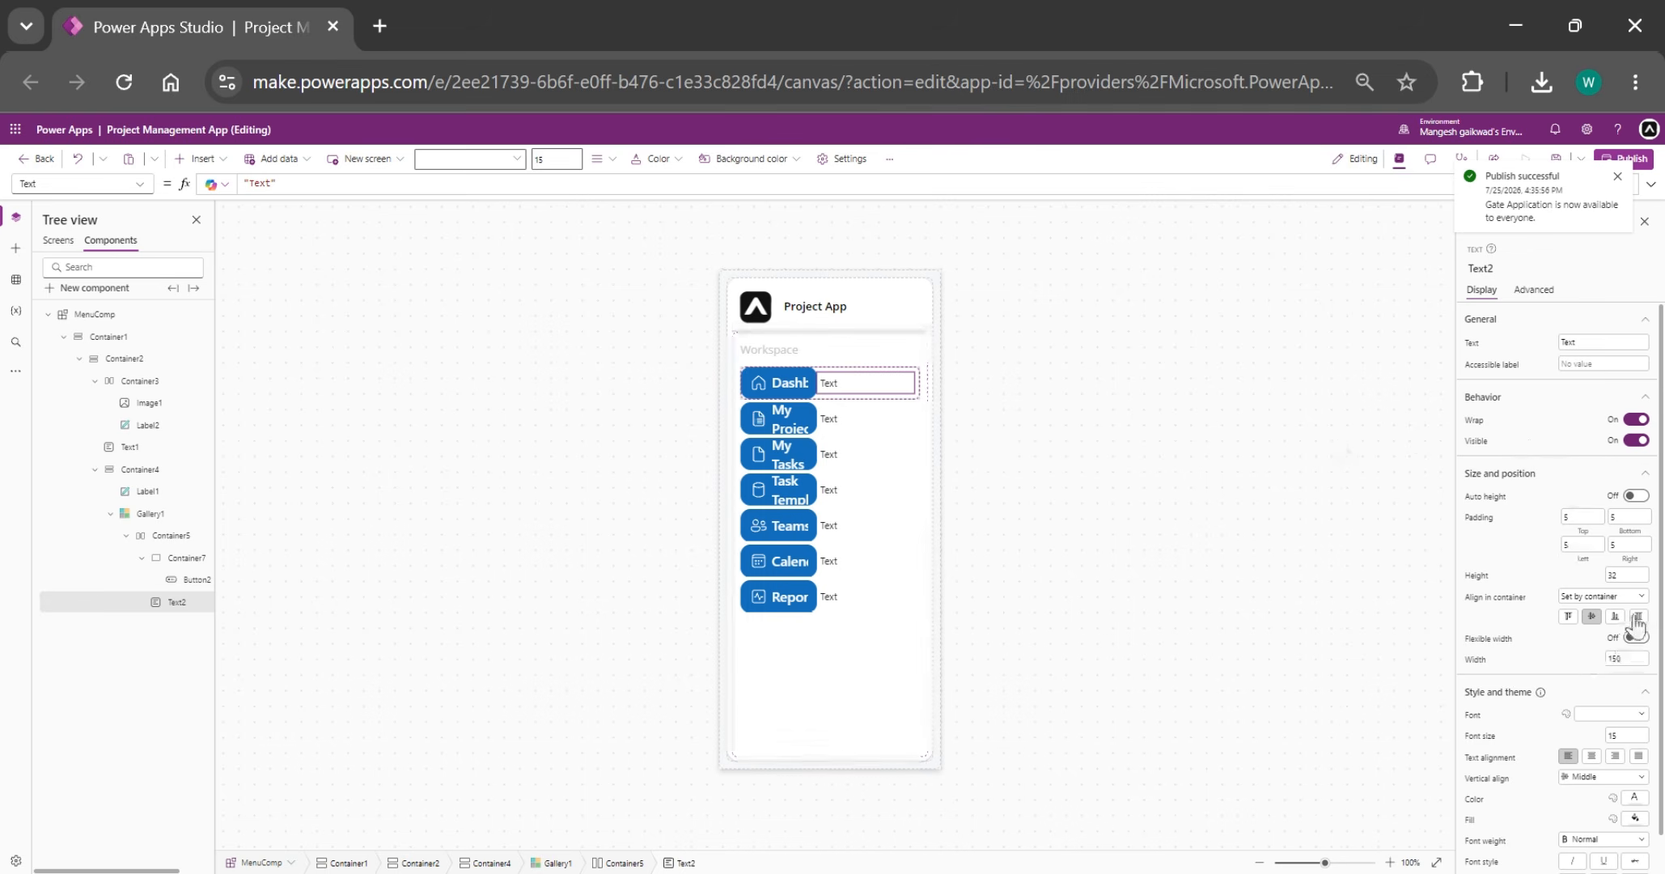
click(1636, 618)
click(1624, 679)
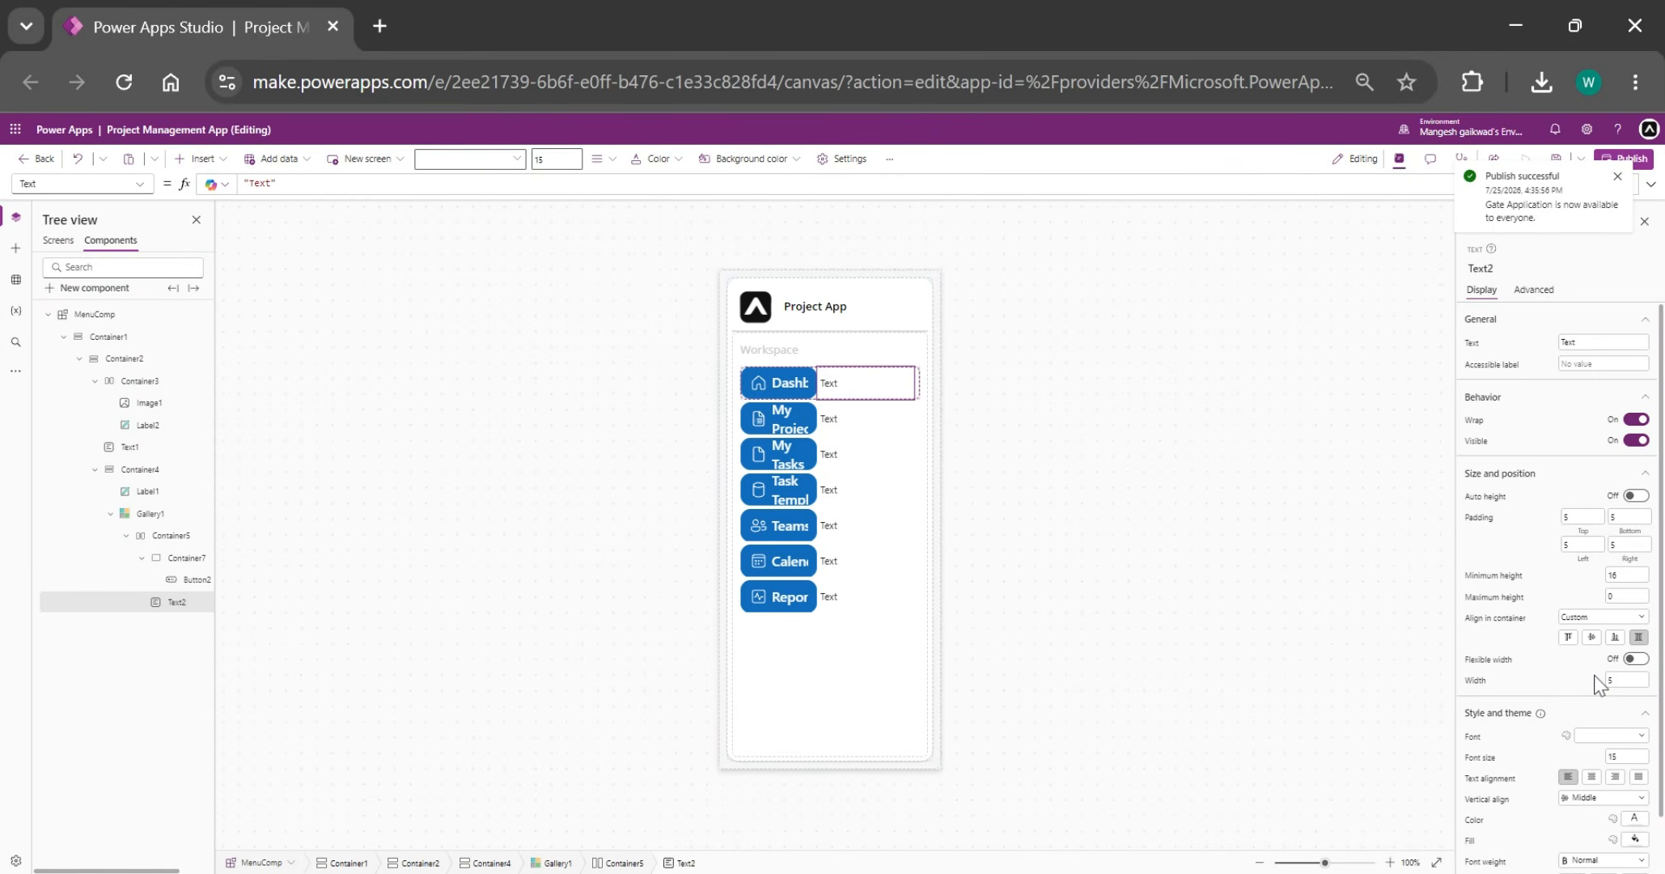
text(5)
key(Return)
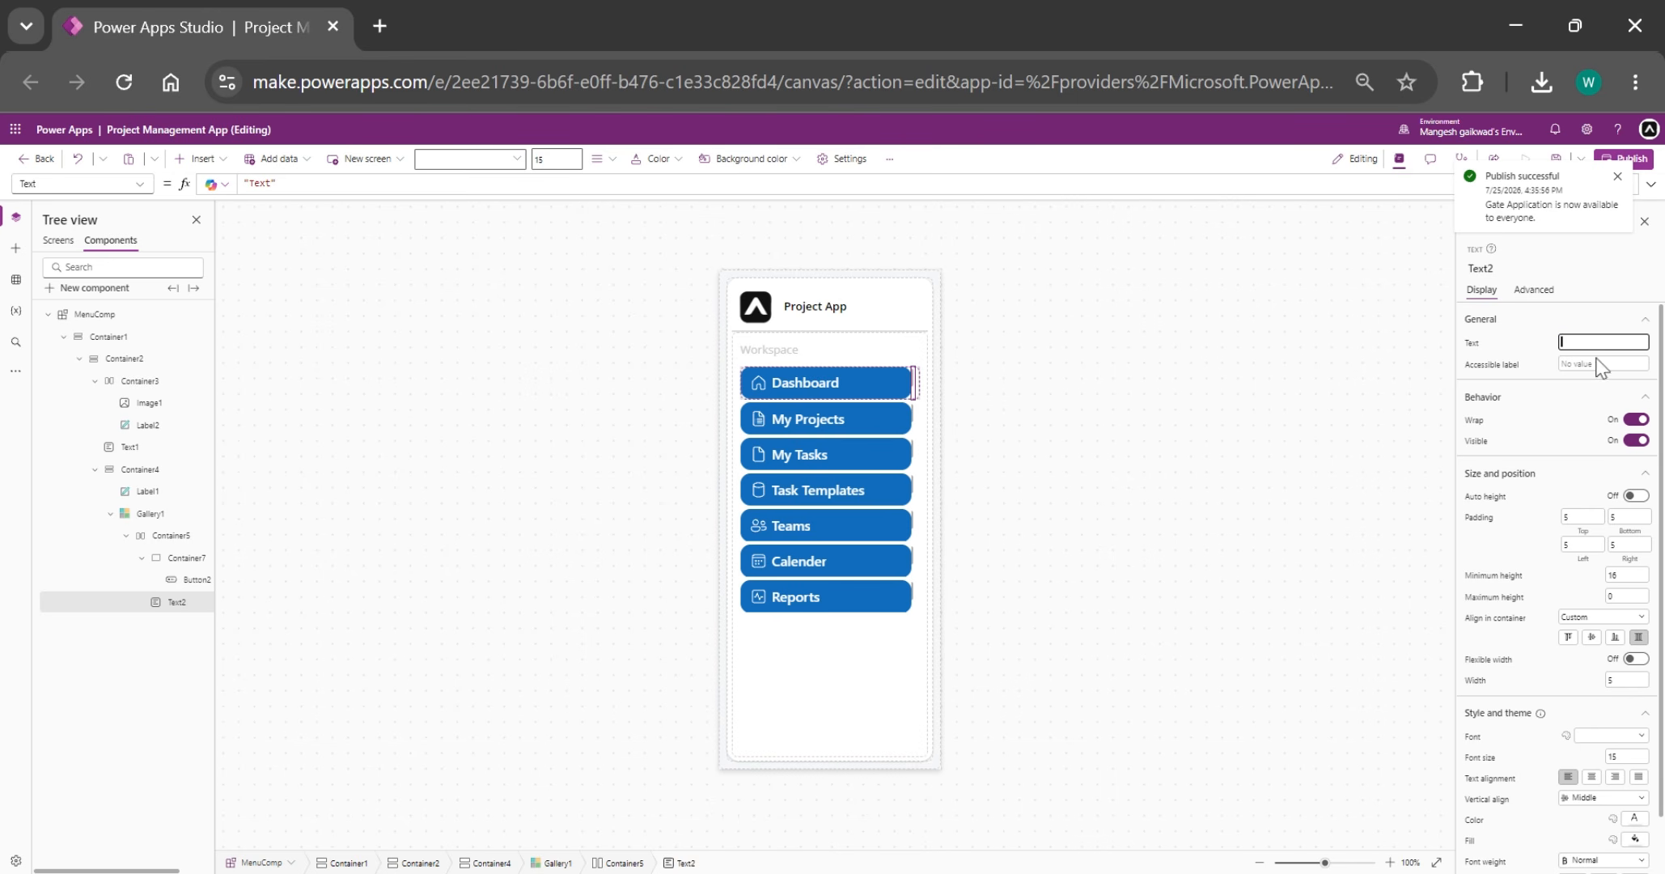
- Move the narrow text control ahead of the button's container and add a gap between the two
right_click(172, 602)
mouse_move(207, 618)
click(336, 618)
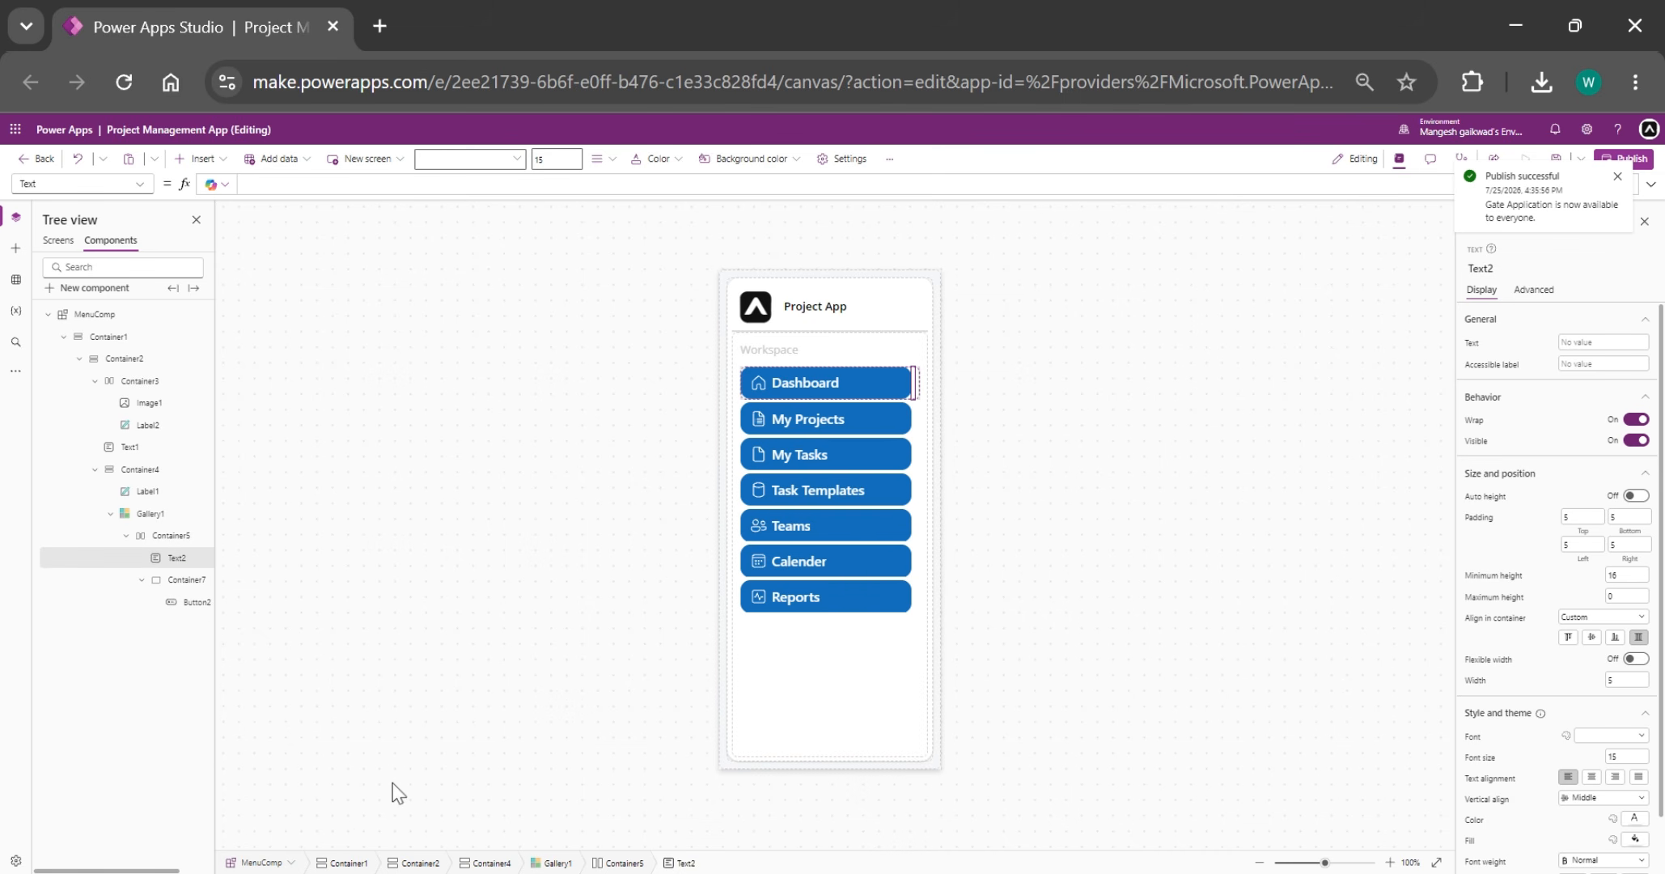
click(172, 536)
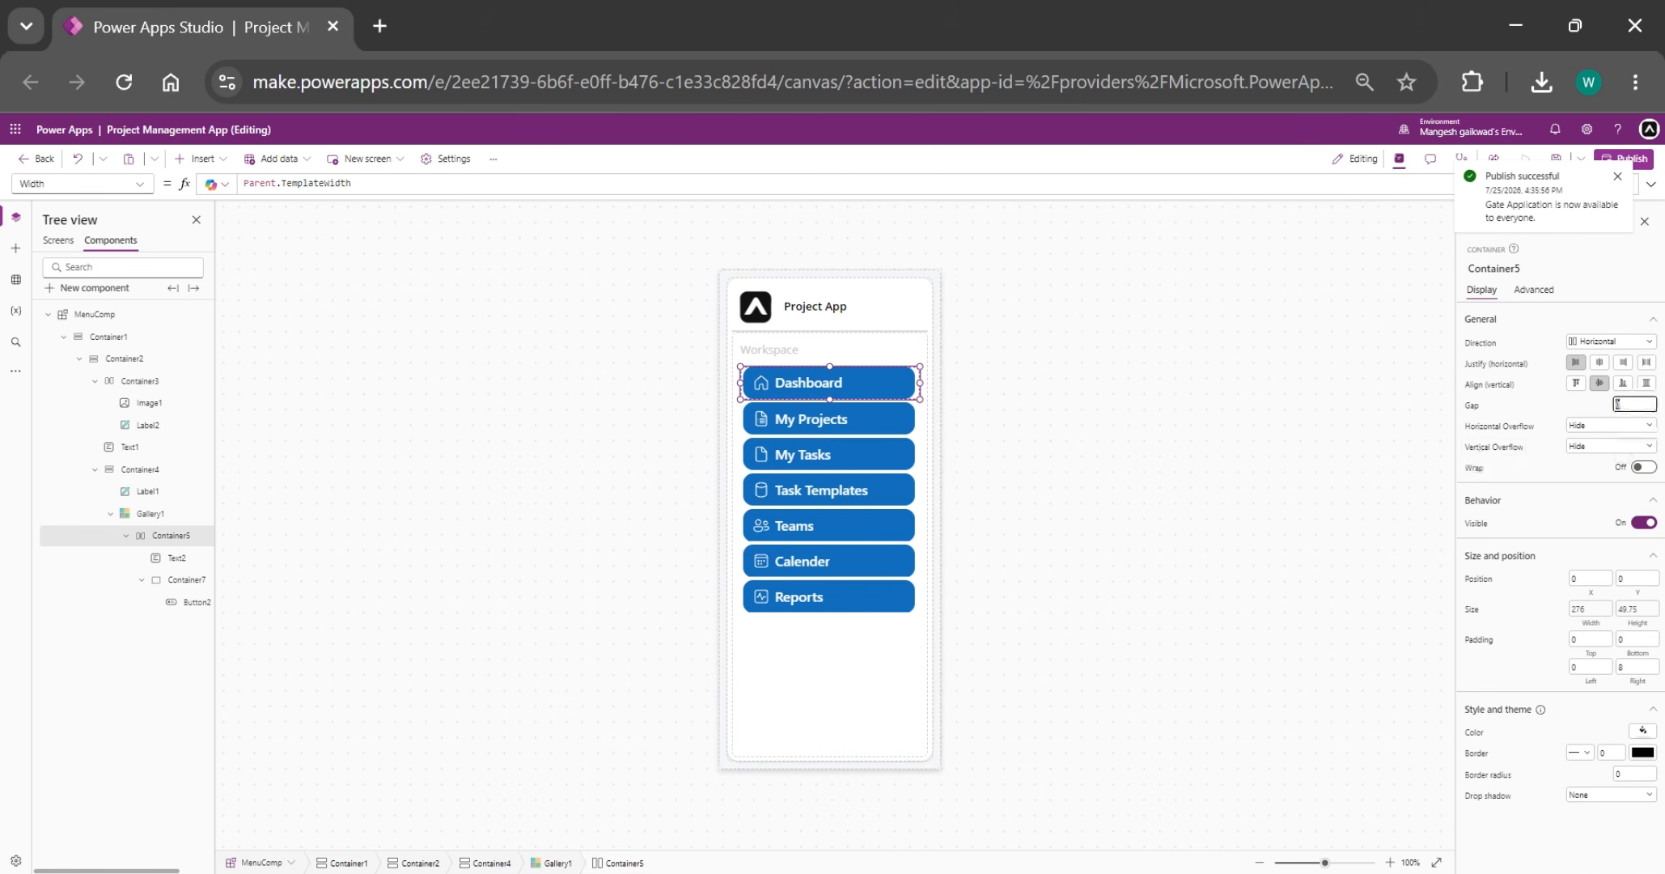
key(Return)
click(1352, 428)
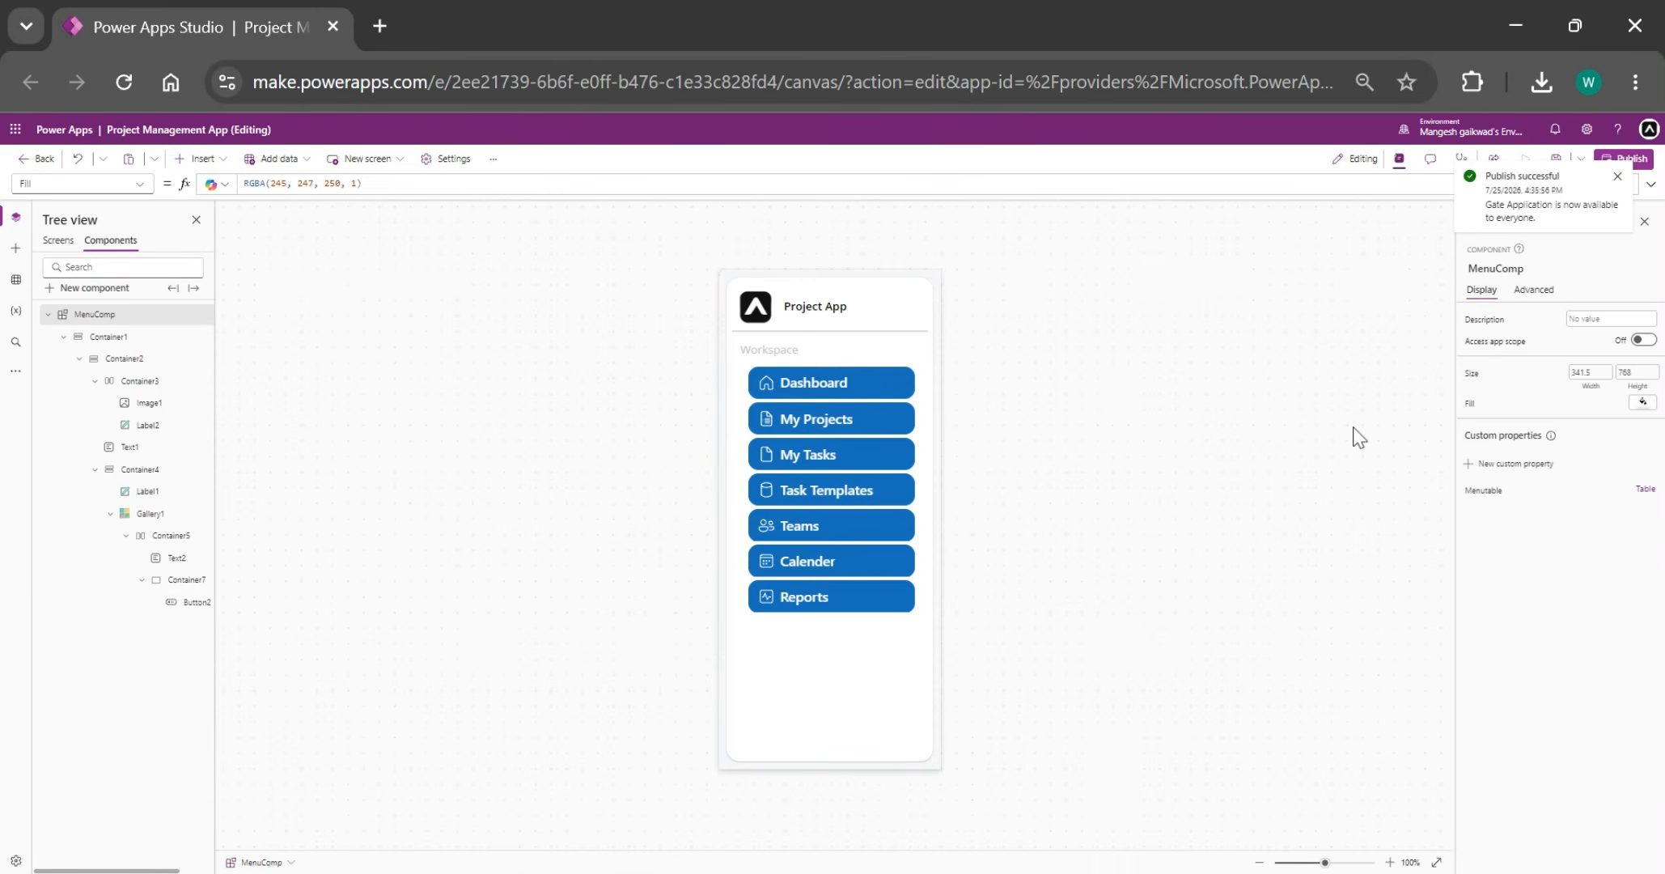
- Set the gallery button's OnSelect to Navigate(ThisItem.Screen,ScreenTransition.Fade)
click(743, 378)
click(1096, 368)
click(141, 184)
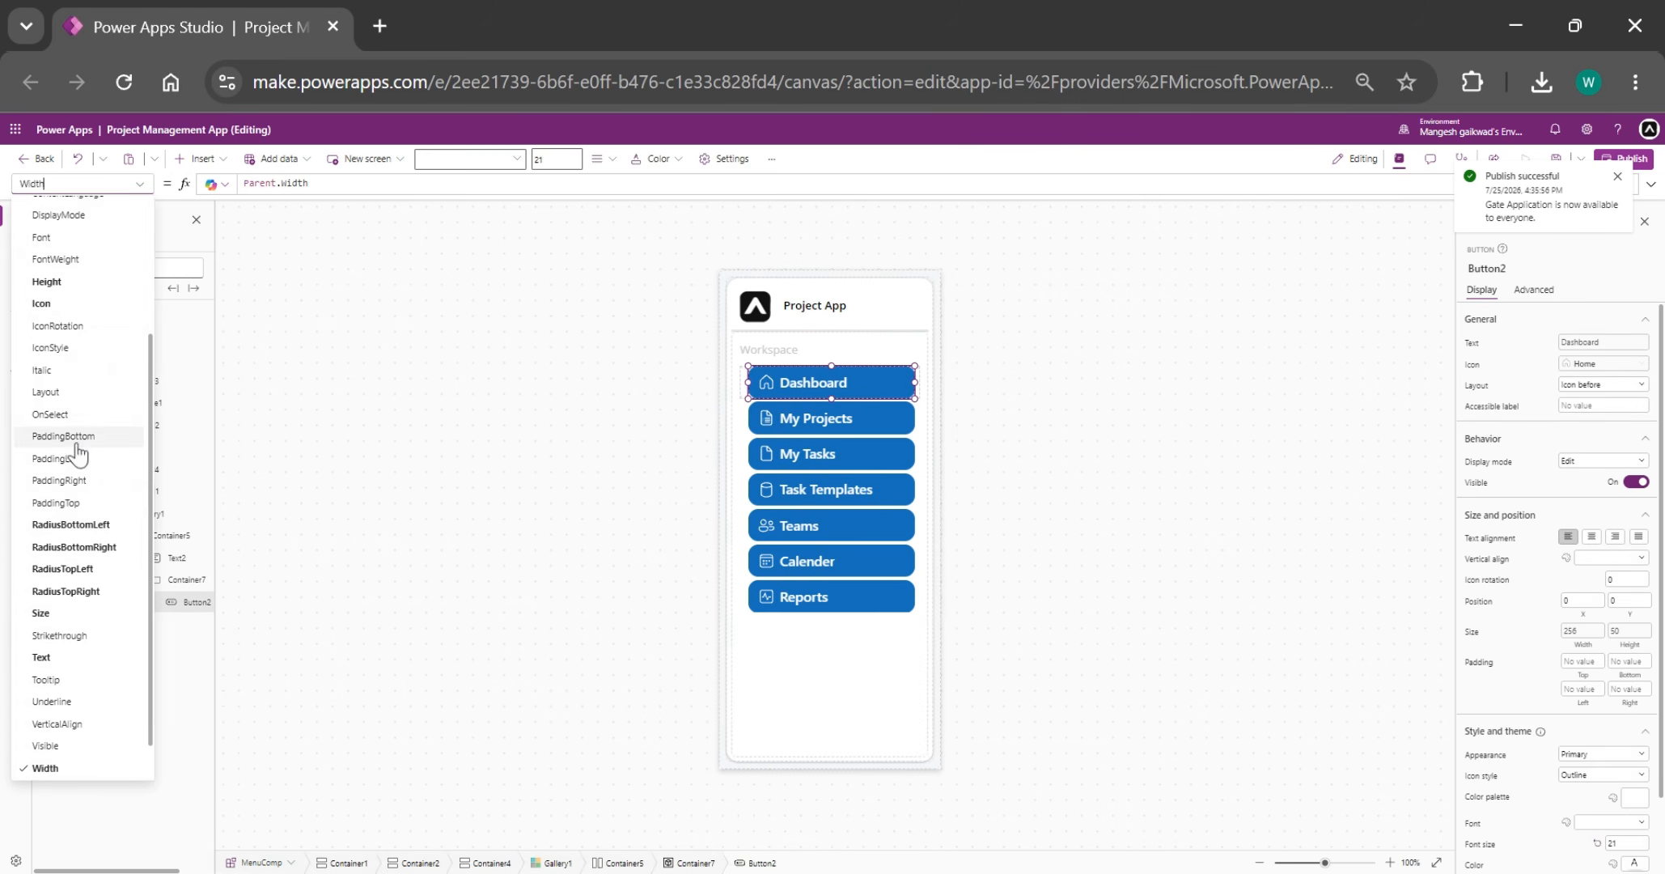
click(51, 414)
double_click(259, 184)
text(navi)
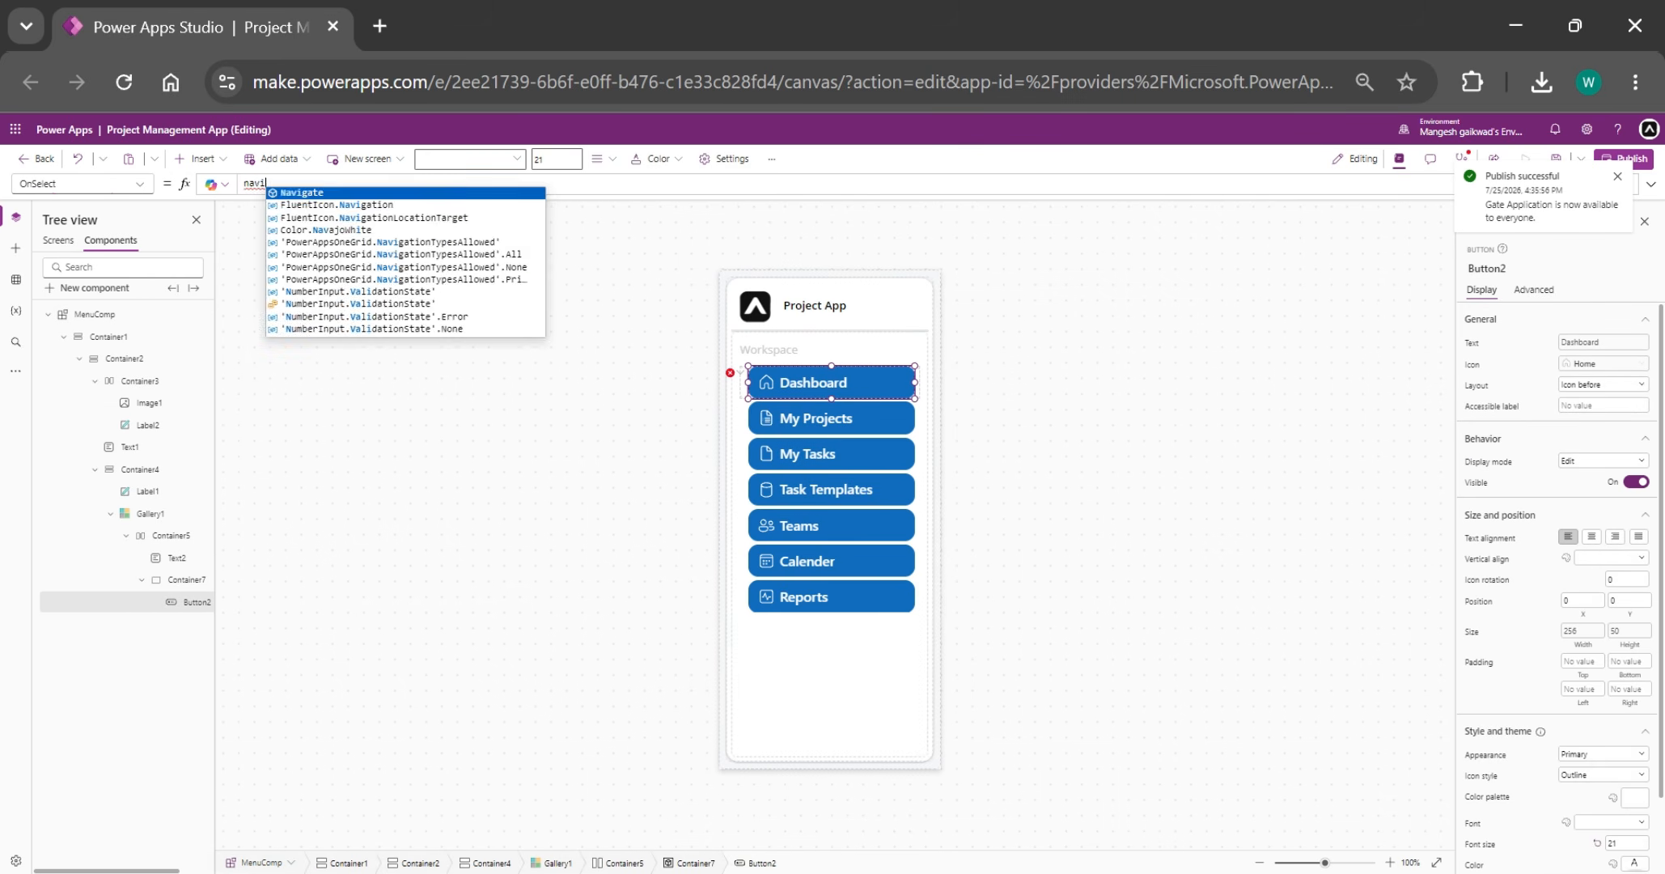
text(gate(Right()
key(ctrl+shift+Left)
text(ThisItem.)
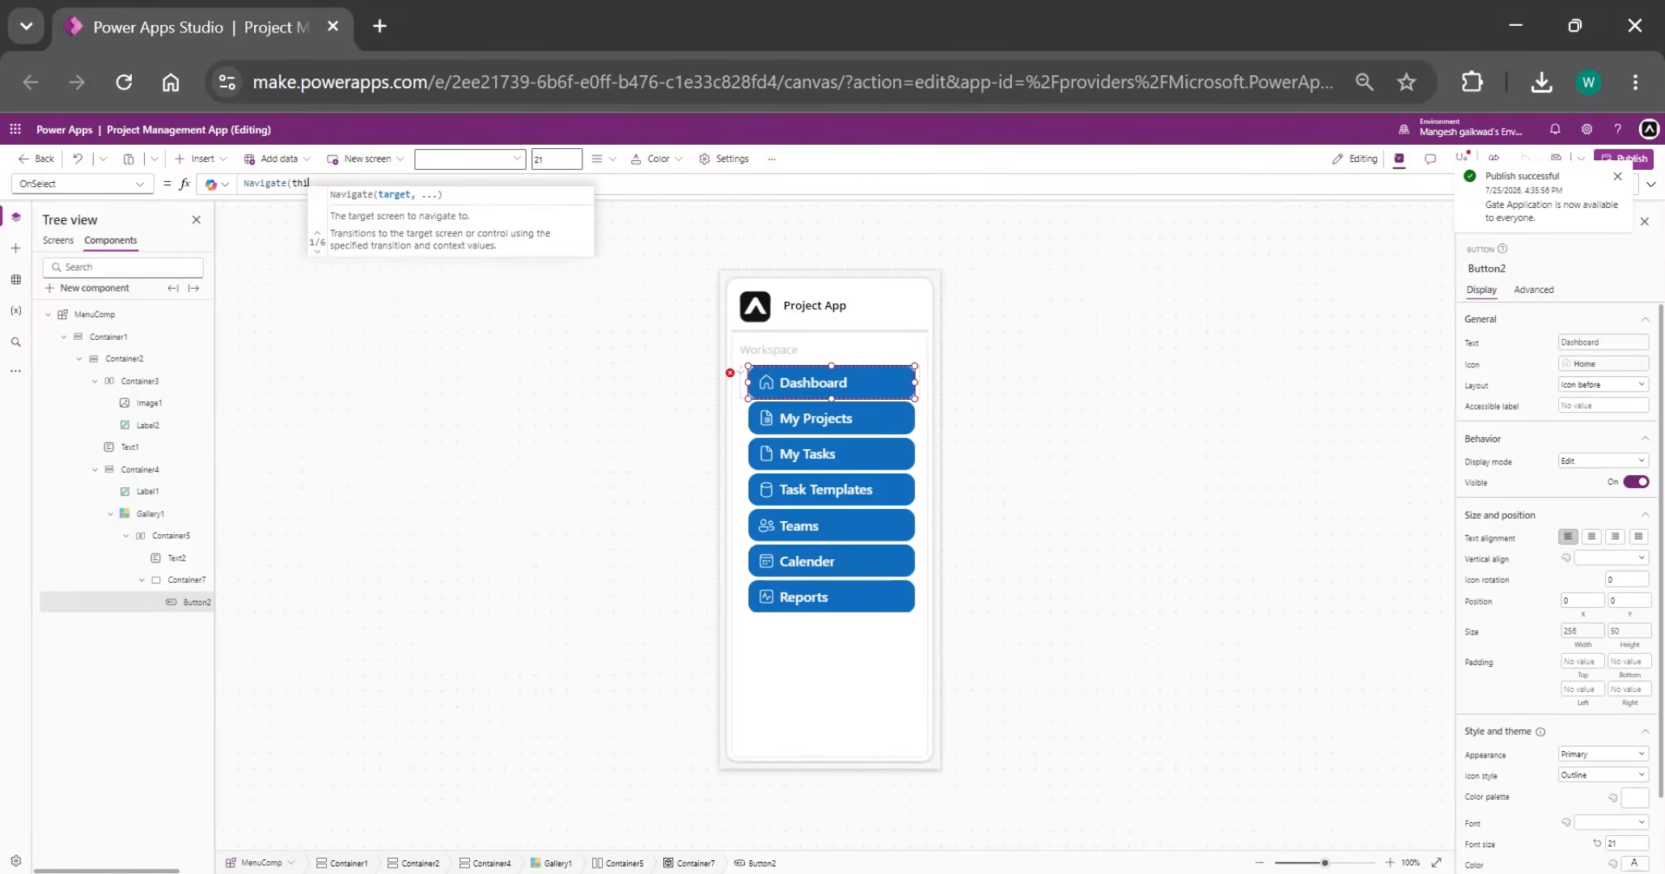
text(Screen)
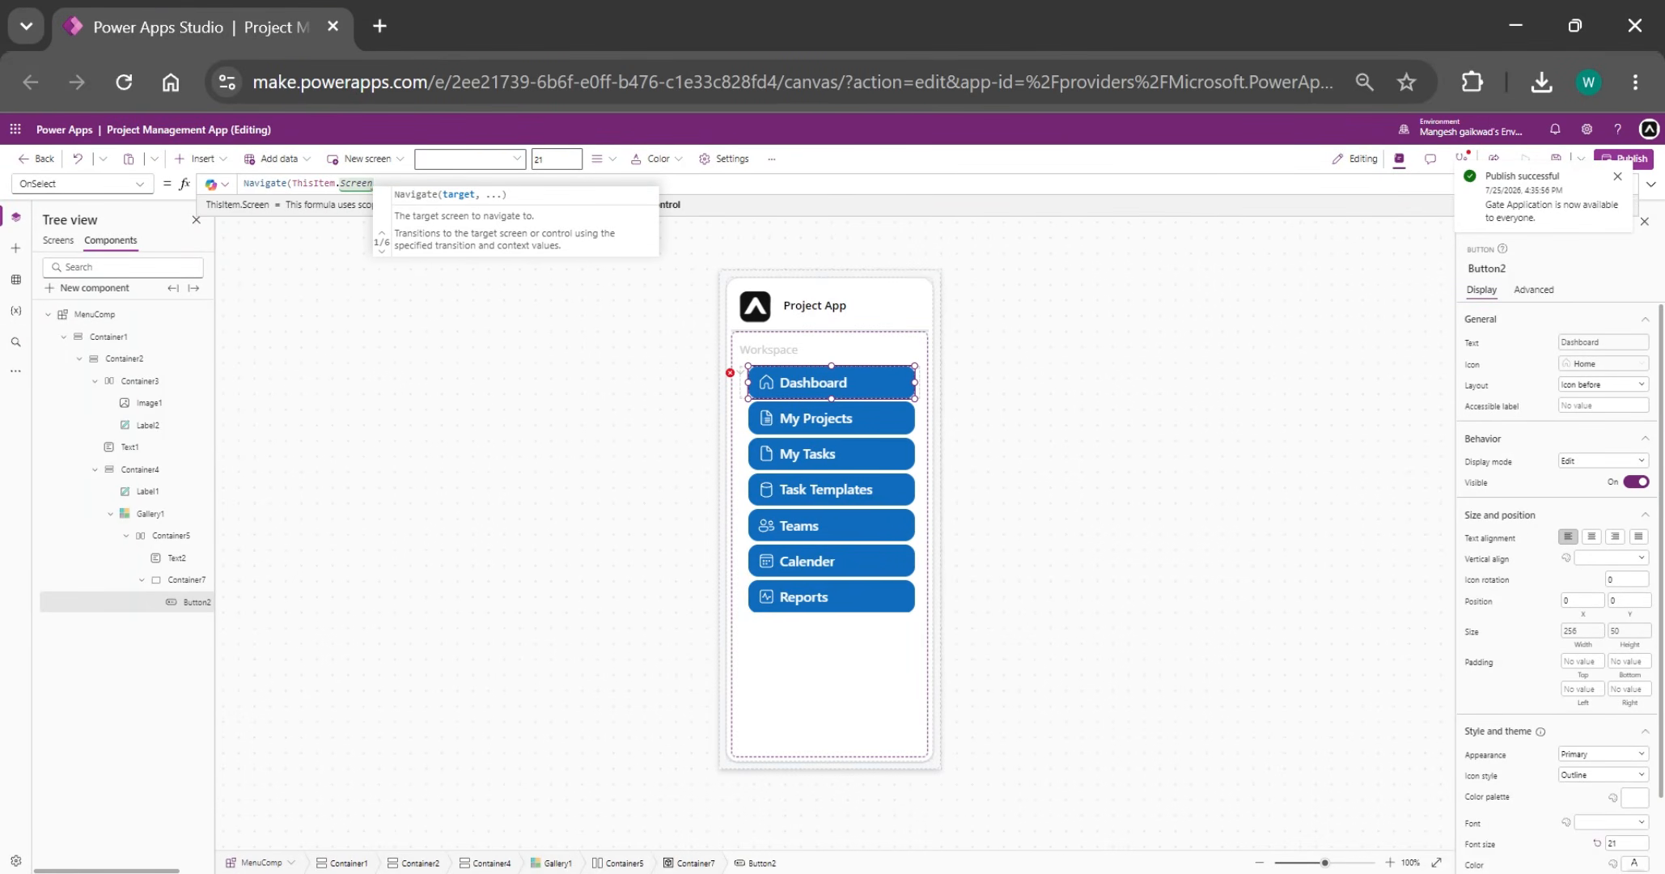
text(,ScreenTransition.None))
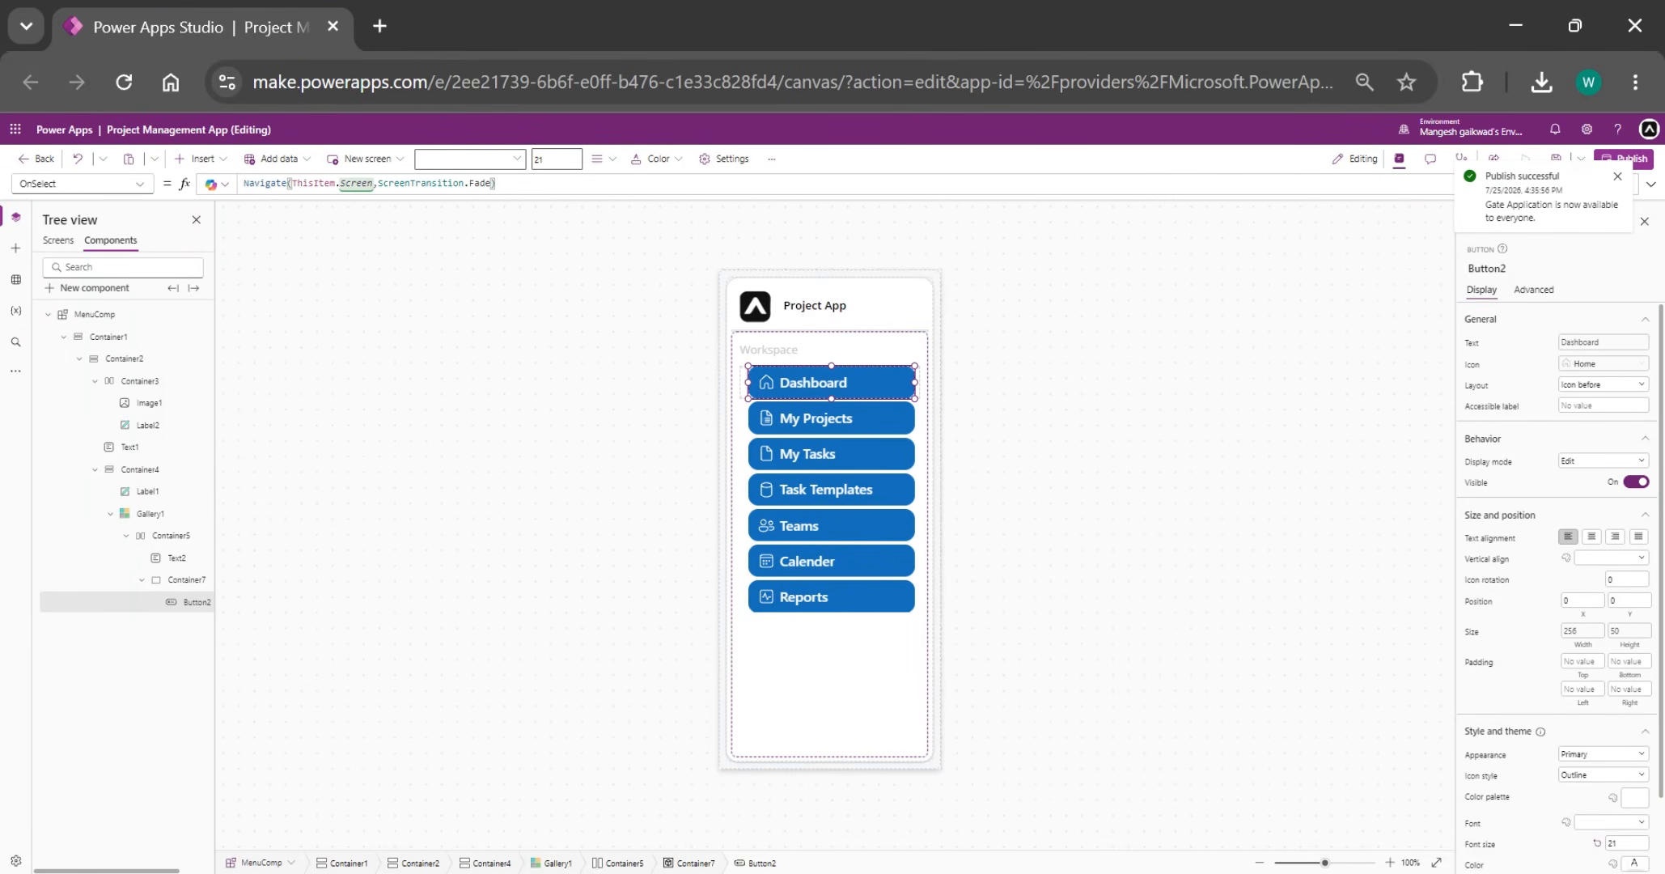
- Set the Fill of all seven screens, from DashboardScreen to ReportsScreen, to RGBA(245,247,250,1)
click(95, 314)
click(58, 240)
click(104, 337)
key(ctrl+v)
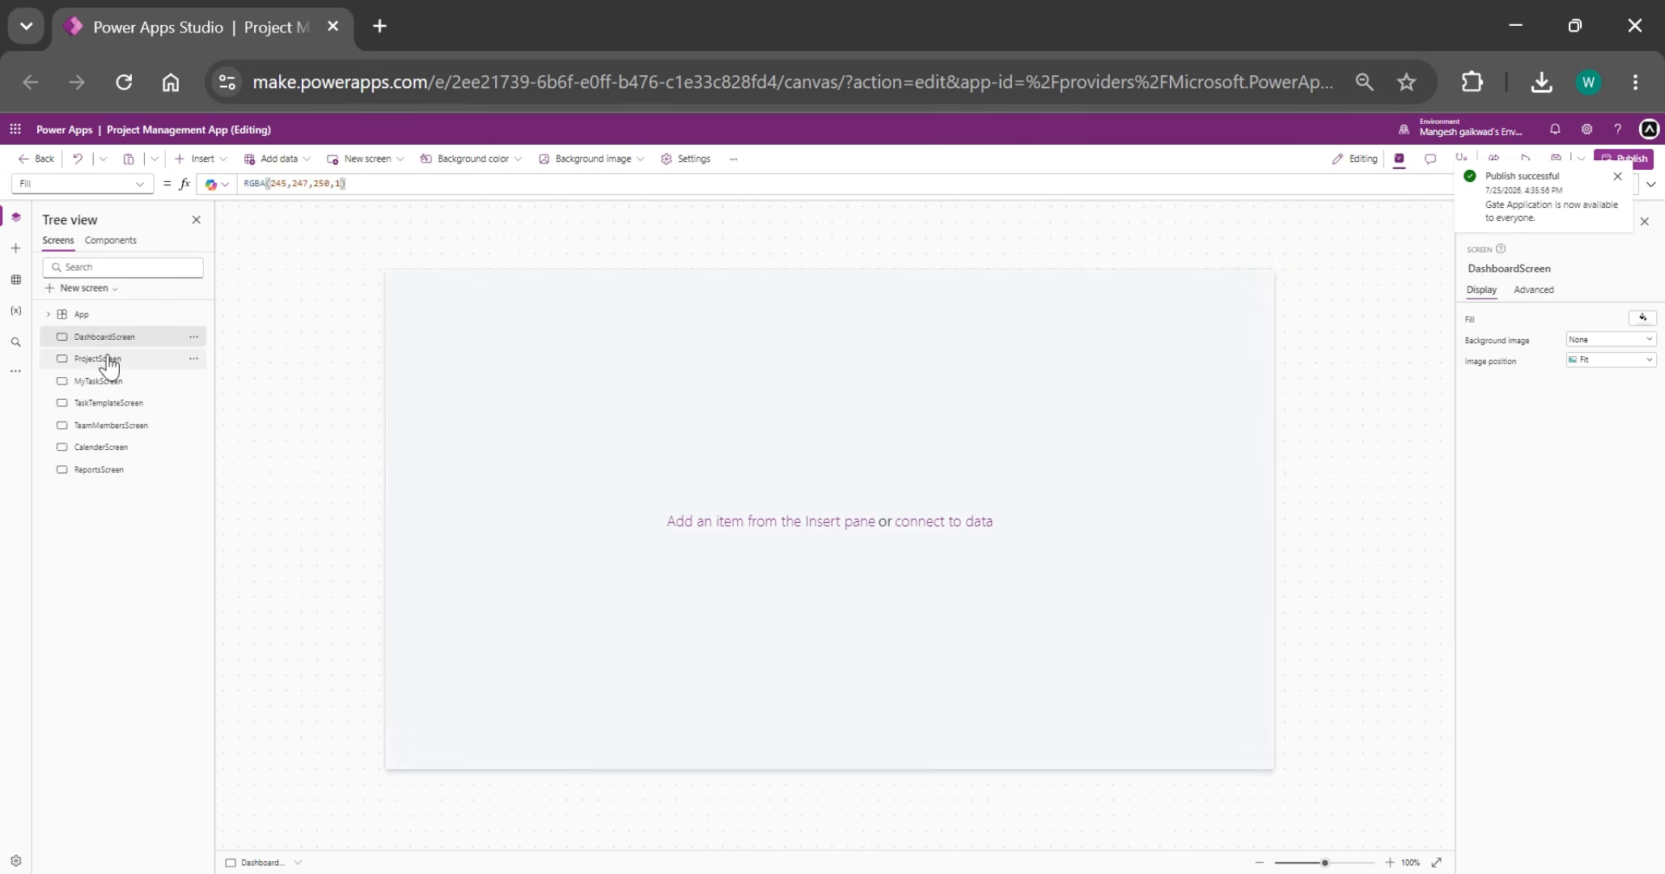
click(98, 358)
key(ctrl+v)
click(99, 381)
key(ctrl+v)
click(107, 403)
click(99, 426)
key(ctrl+v)
click(100, 447)
key(ctrl+v)
click(98, 469)
key(ctrl+v)
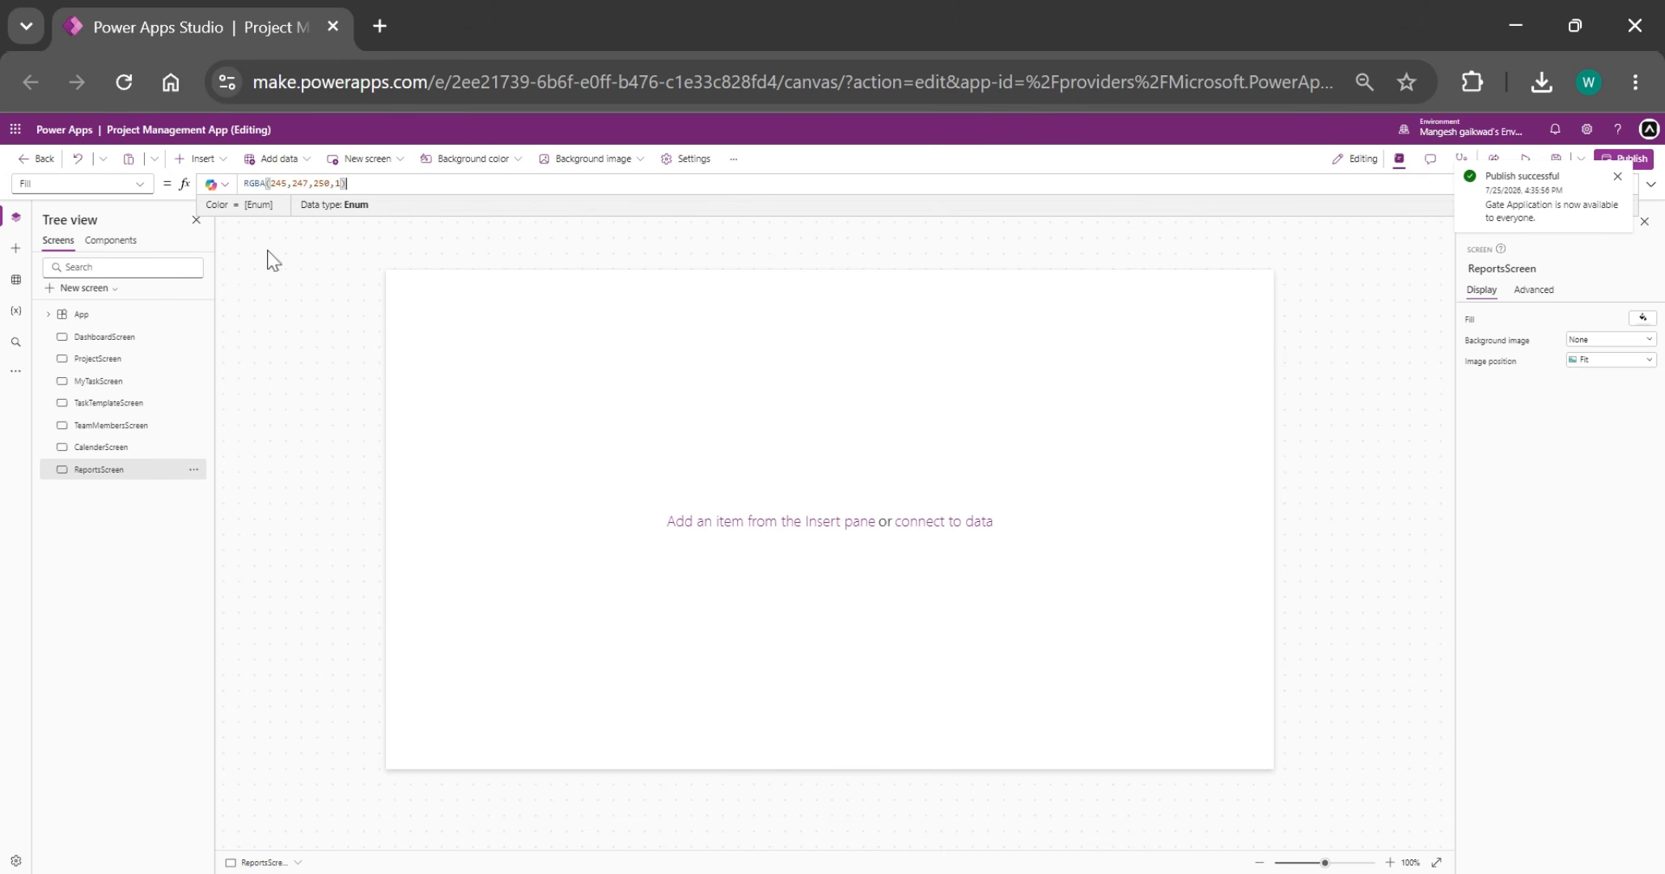
click(111, 241)
click(195, 602)
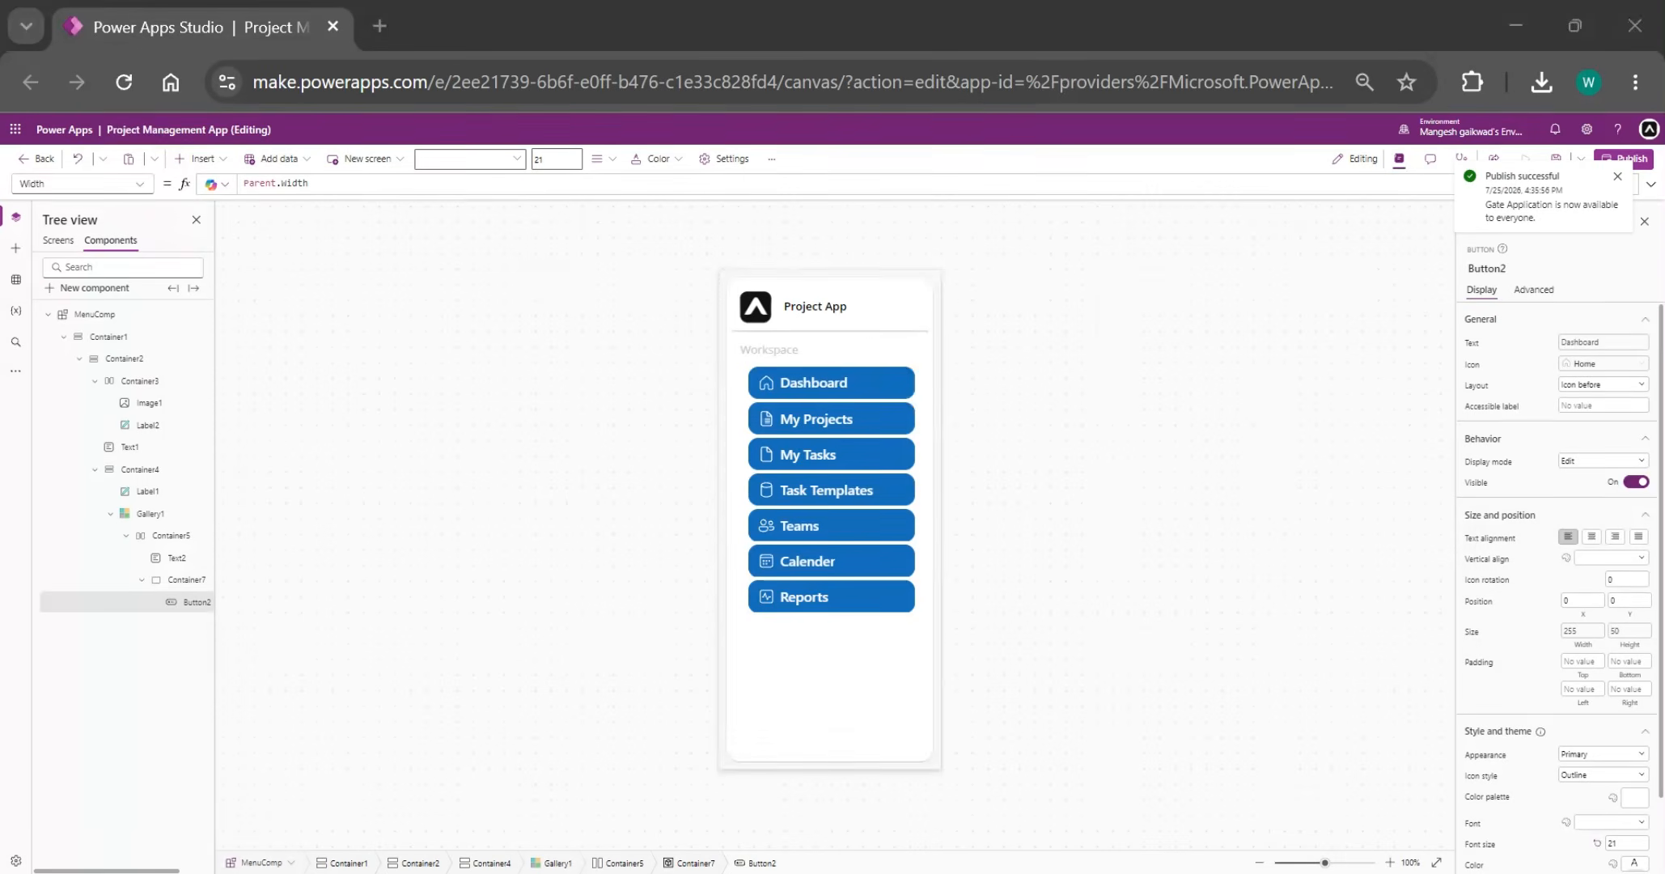
- Add a horizontal container to DashboardScreen at position 0, 0, sized Parent.Width by Parent.Height, and insert MenuComp into it
click(58, 241)
click(104, 337)
click(199, 158)
click(235, 258)
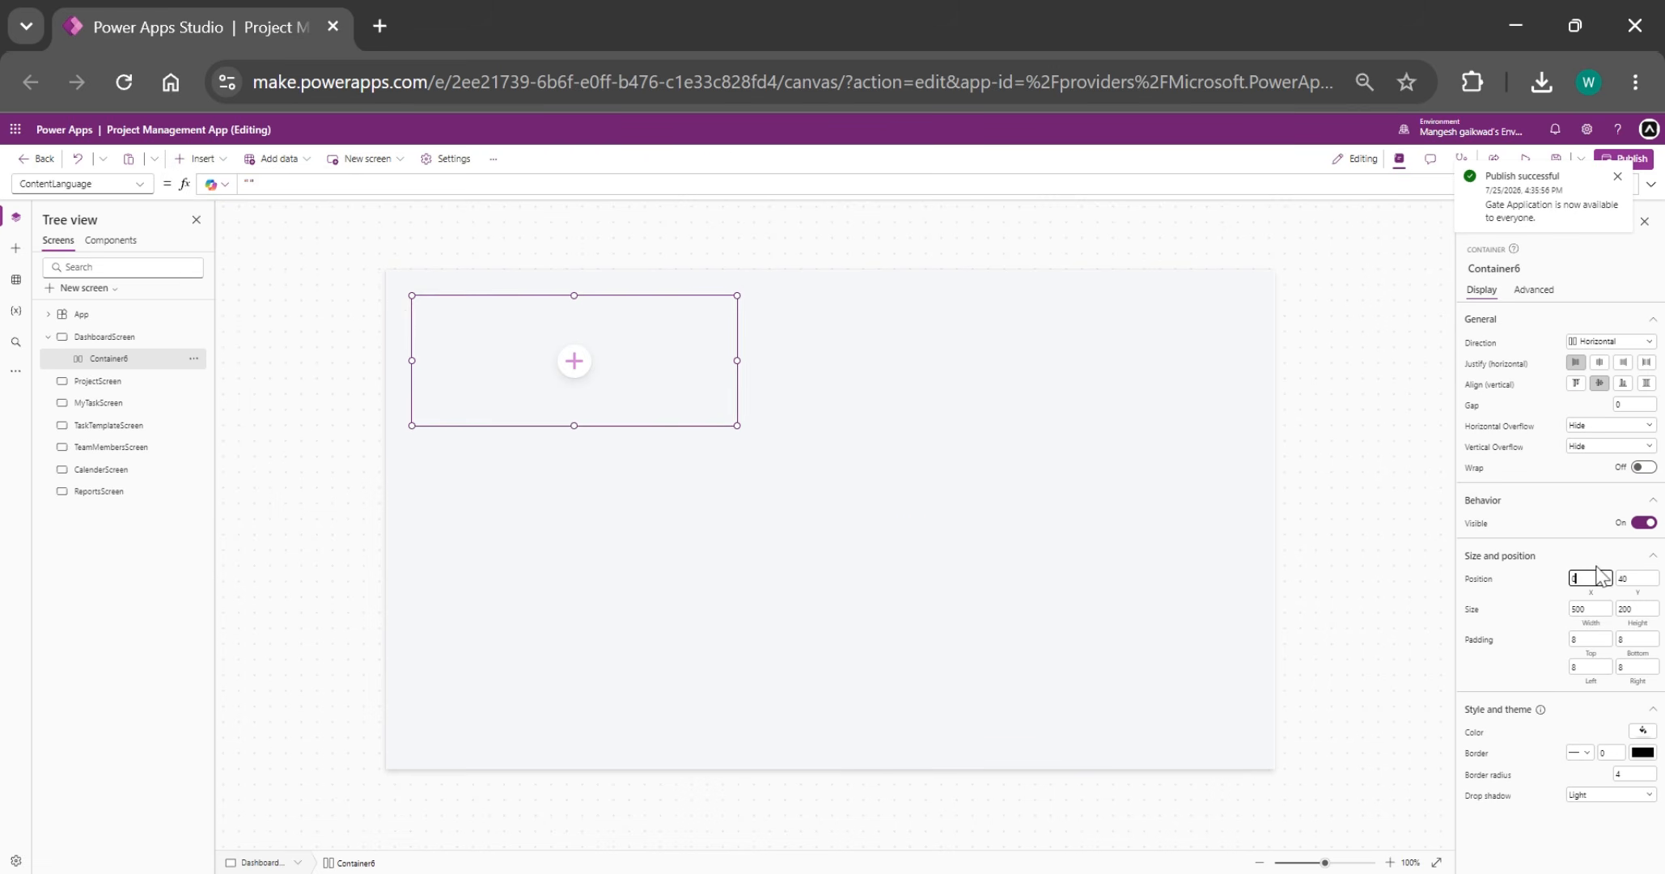
key(Tab)
text(0)
click(1590, 622)
text(Parent.Width)
click(1637, 623)
text(Parent.Height)
click(833, 526)
click(980, 590)
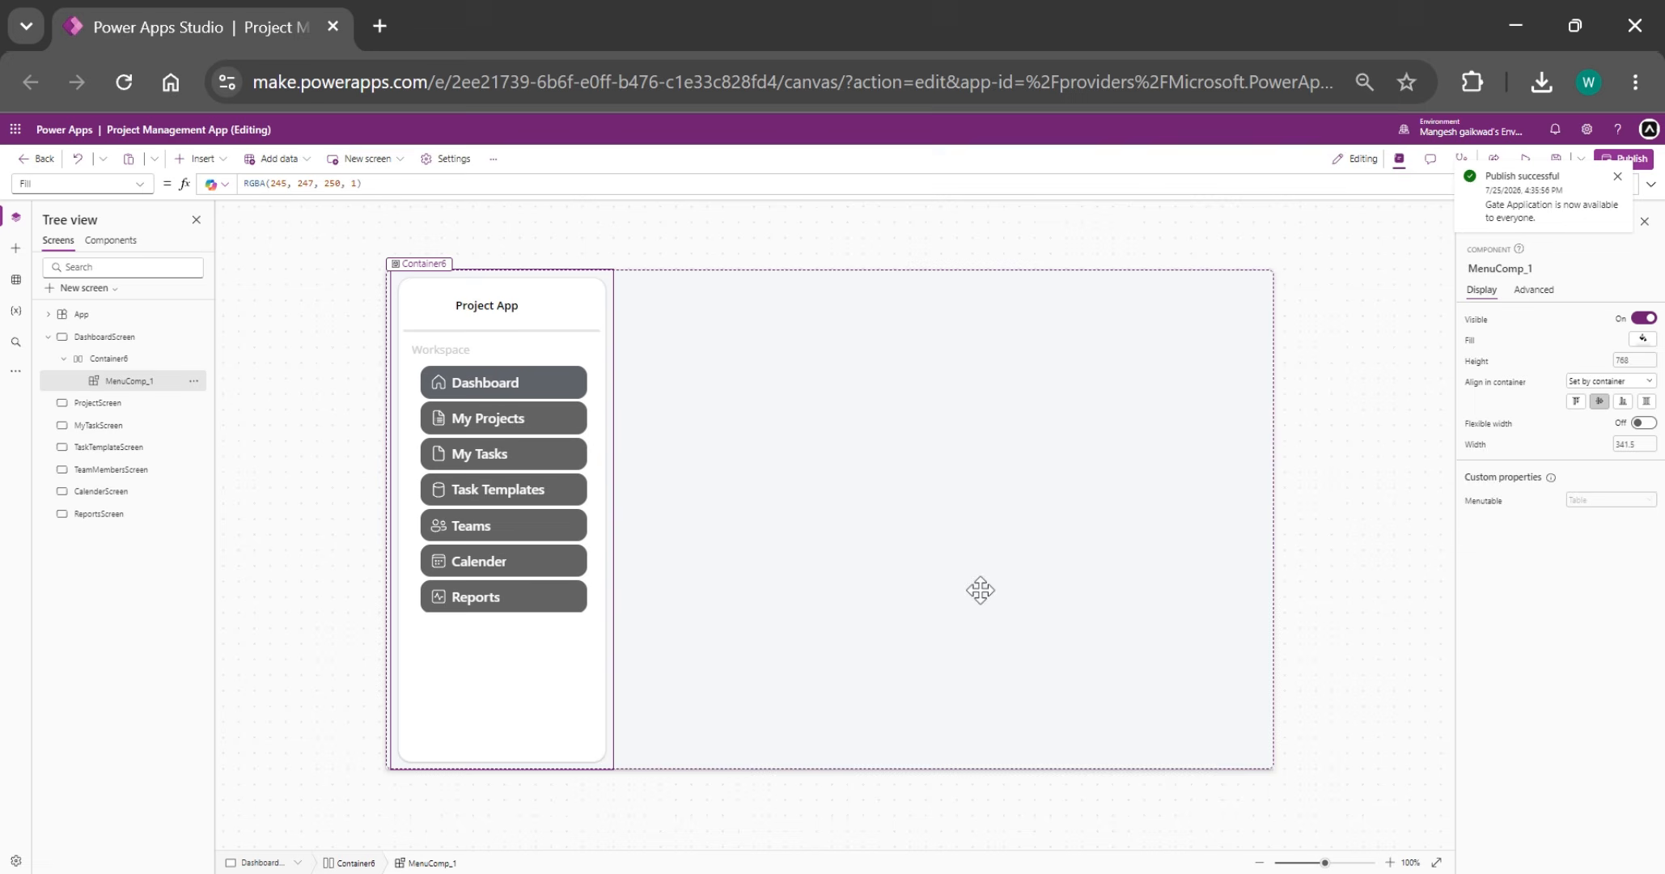
- Copy the dashboard's menu container to the Project, MyTask, TaskTemplate, TeamMembers, Calender and Reports screens
click(109, 358)
key(ctrl+c)
click(122, 403)
key(ctrl+v)
click(113, 448)
key(ctrl+v)
click(118, 491)
key(ctrl+v)
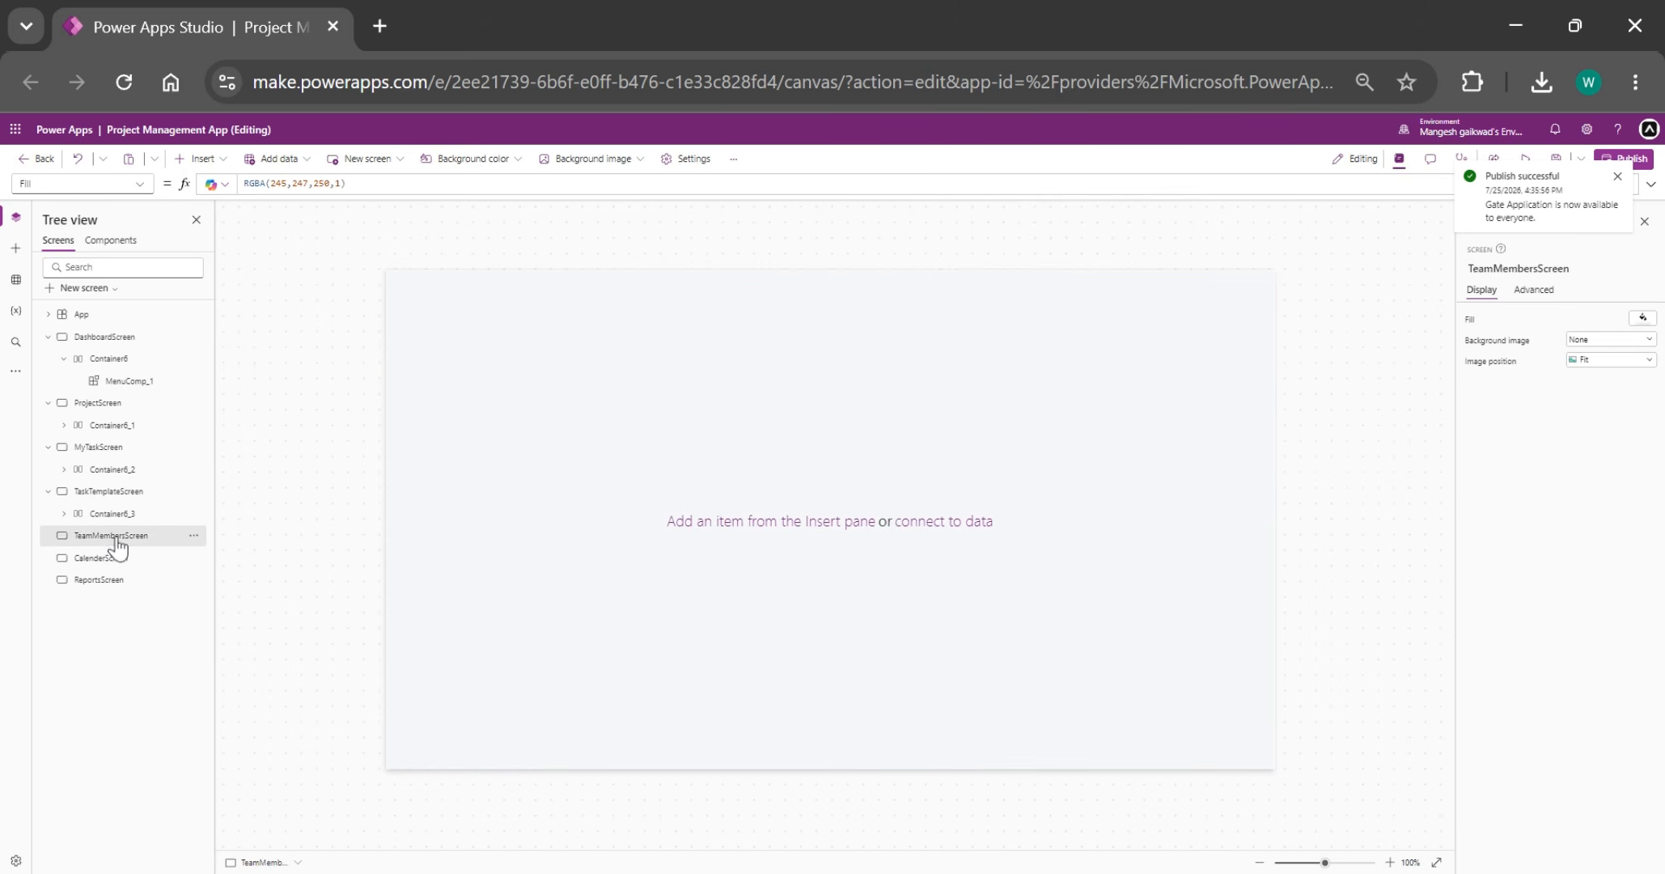
key(ctrl+v)
click(100, 579)
key(ctrl+v)
click(99, 624)
key(ctrl+v)
- Preview the app from DashboardScreen and test navigating between screens with the sidebar menu
click(129, 380)
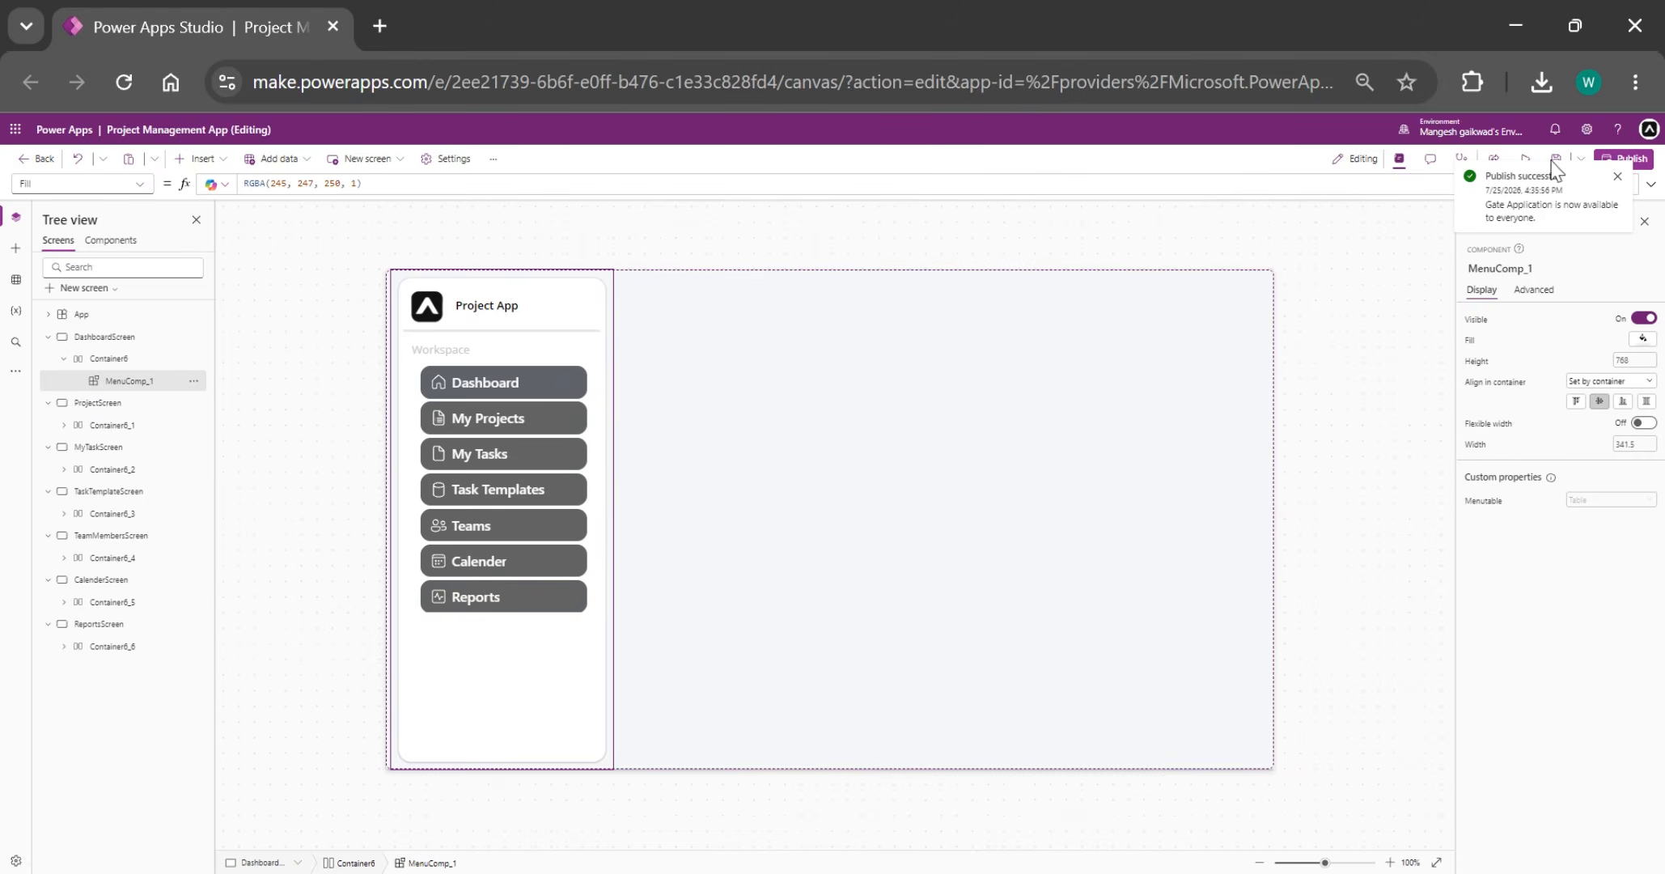
click(1525, 159)
click(402, 377)
click(390, 460)
click(324, 330)
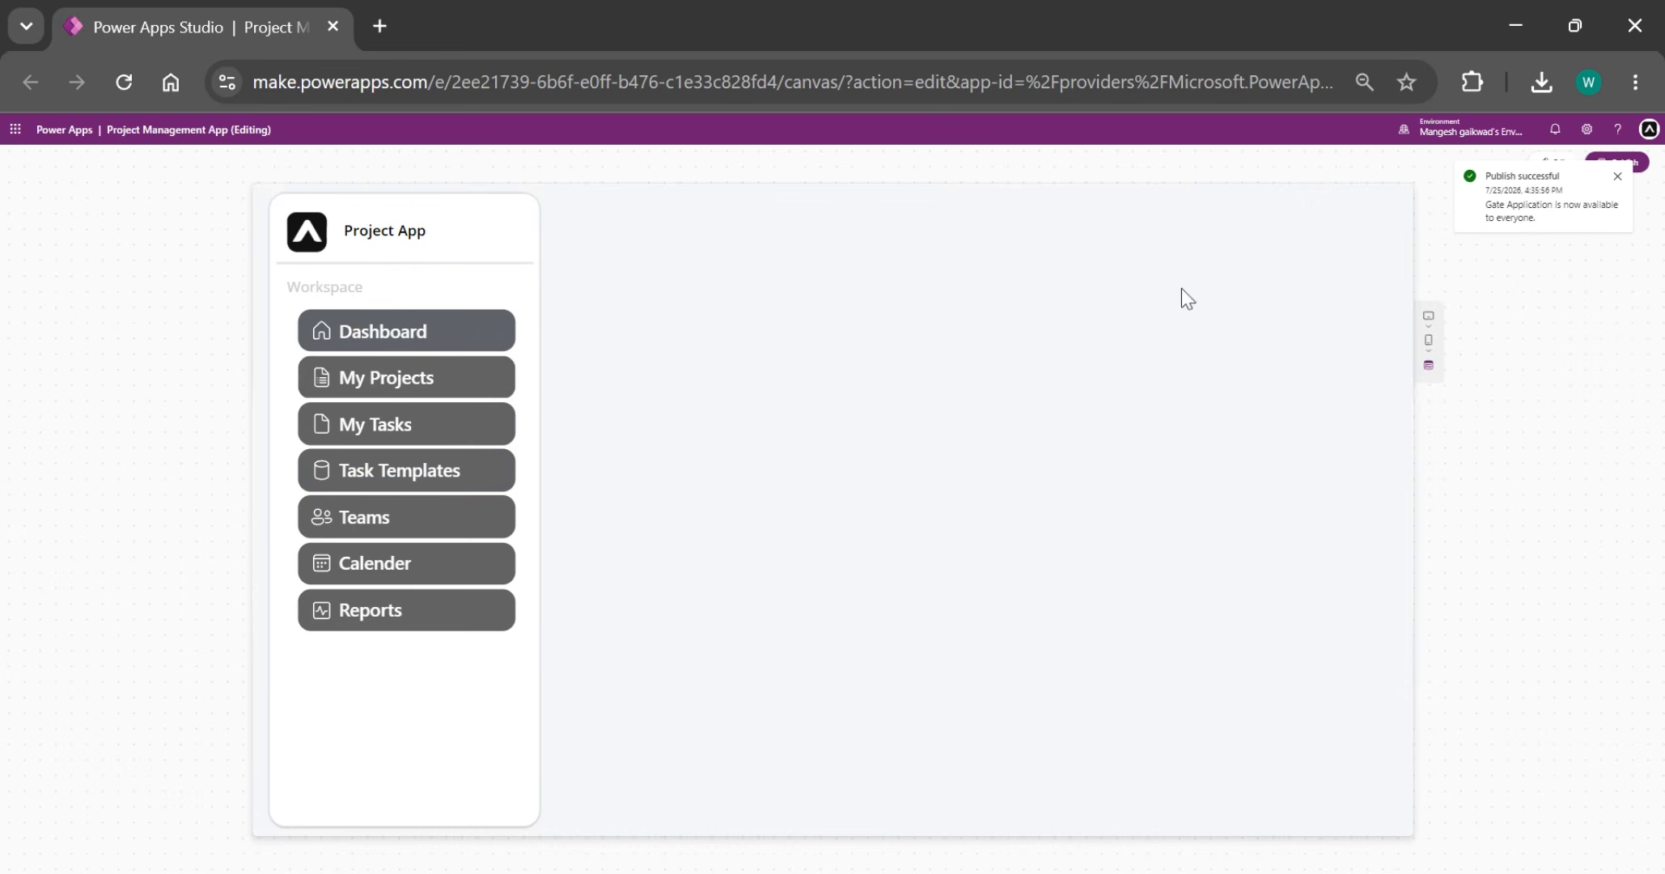
key(Escape)
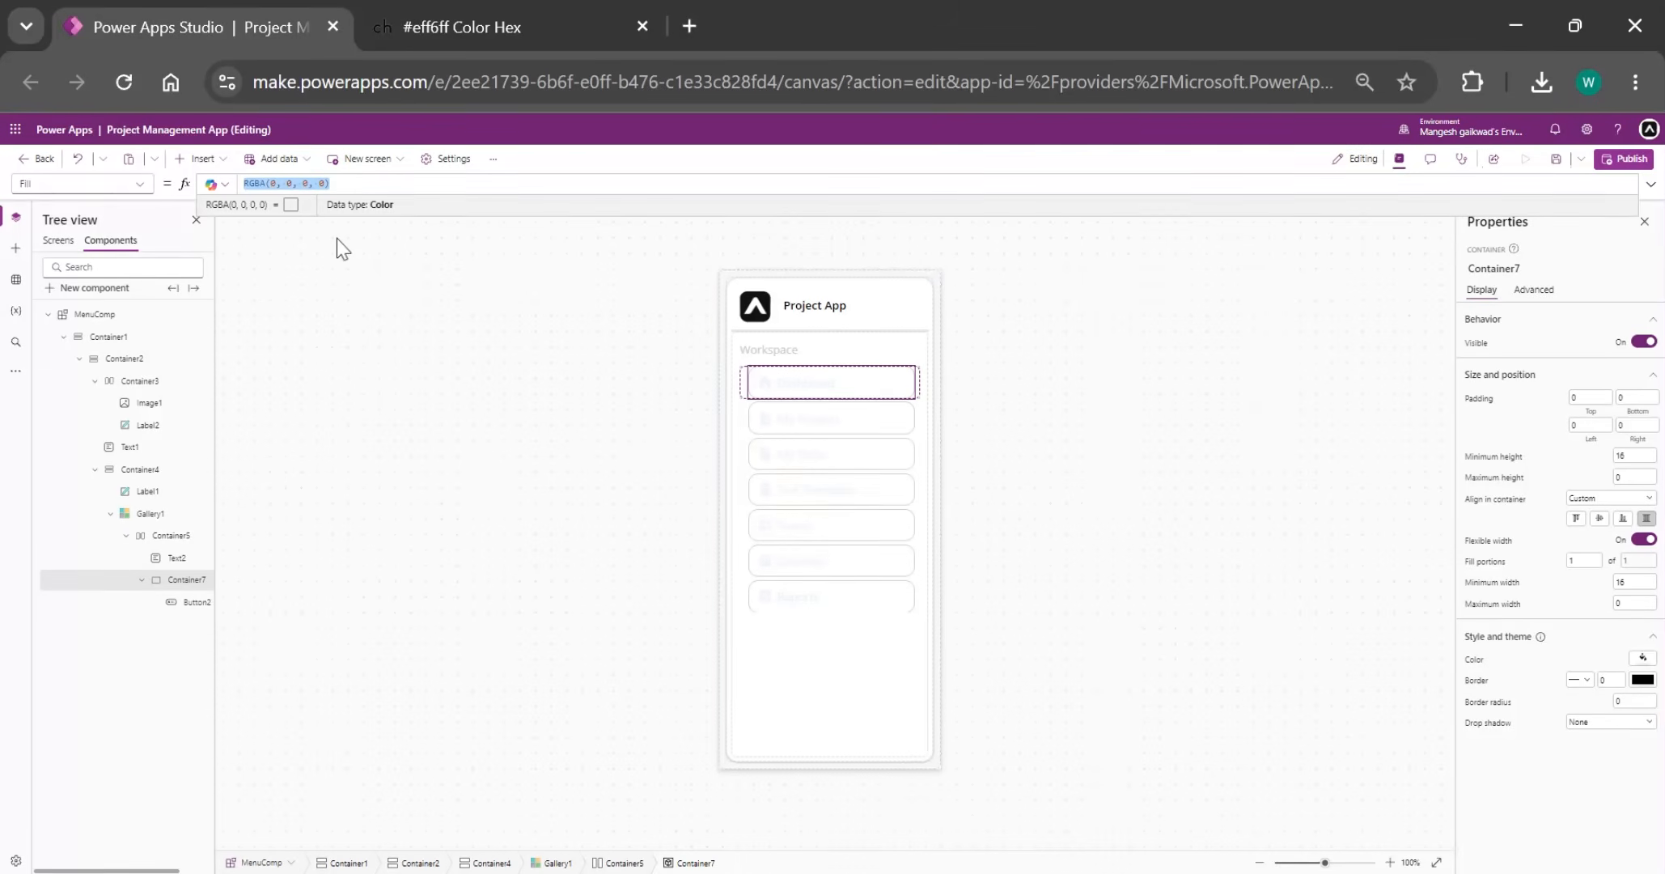
- Set the button container's Fill to If(ThisItem.Screen=App.ActiveScreen,RGBA(239,246,255,1),Color.Transparent)
key(ctrl+v)
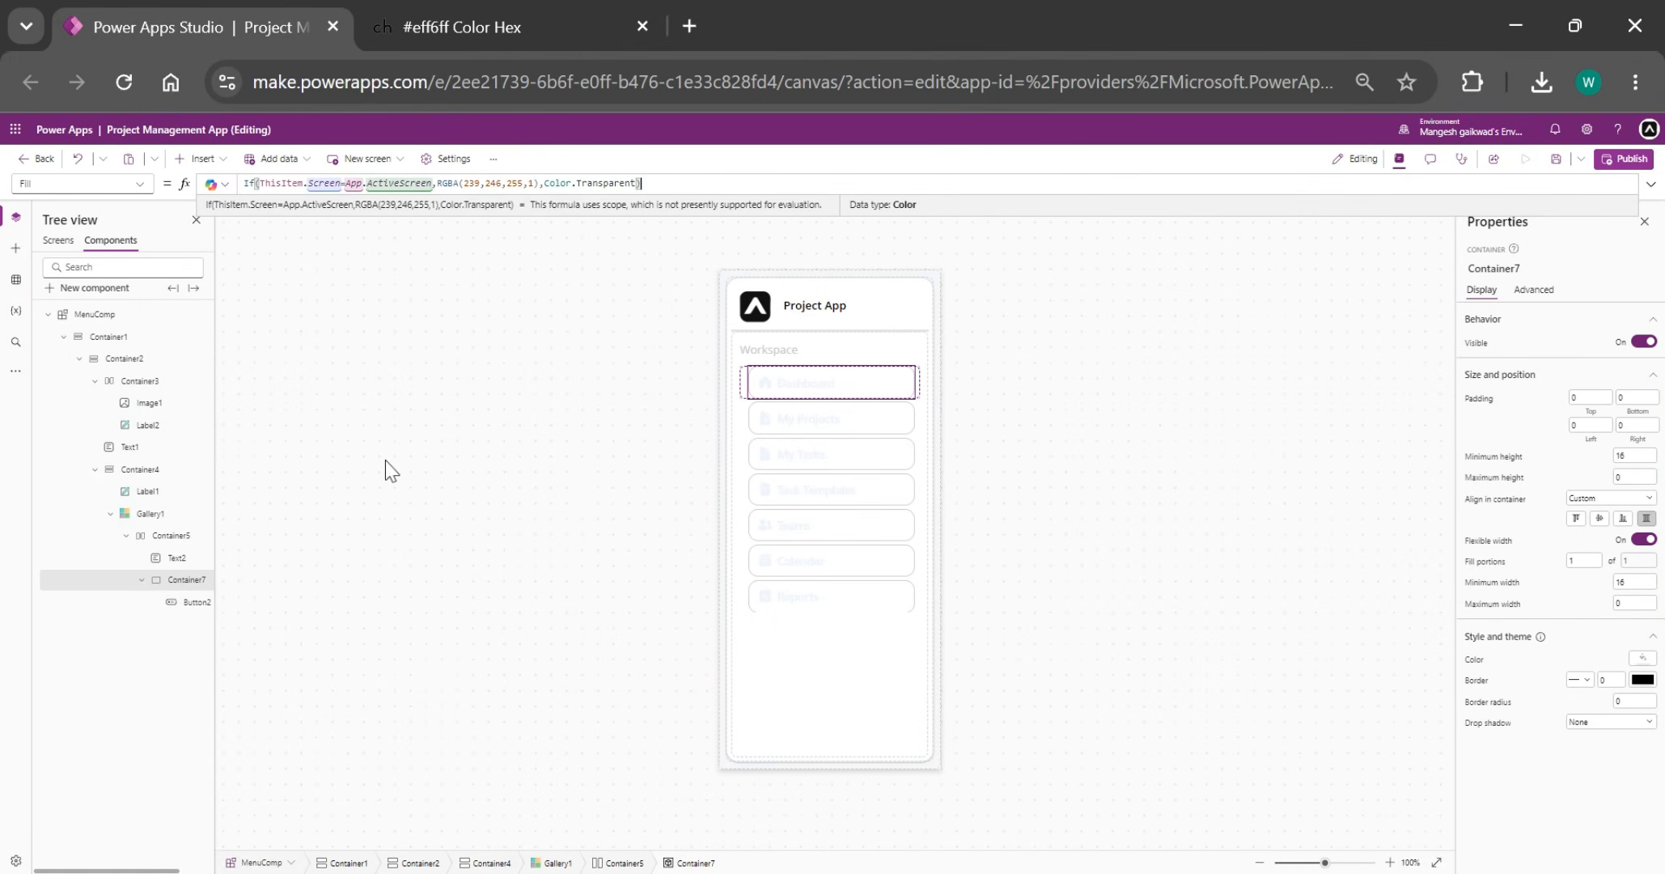
- Set the gallery button's Color to If(ThisItem.Screen=App.ActiveScreen,RGBA(37,99,235,1),RGBA(107,114,128,1))
click(193, 603)
click(1476, 776)
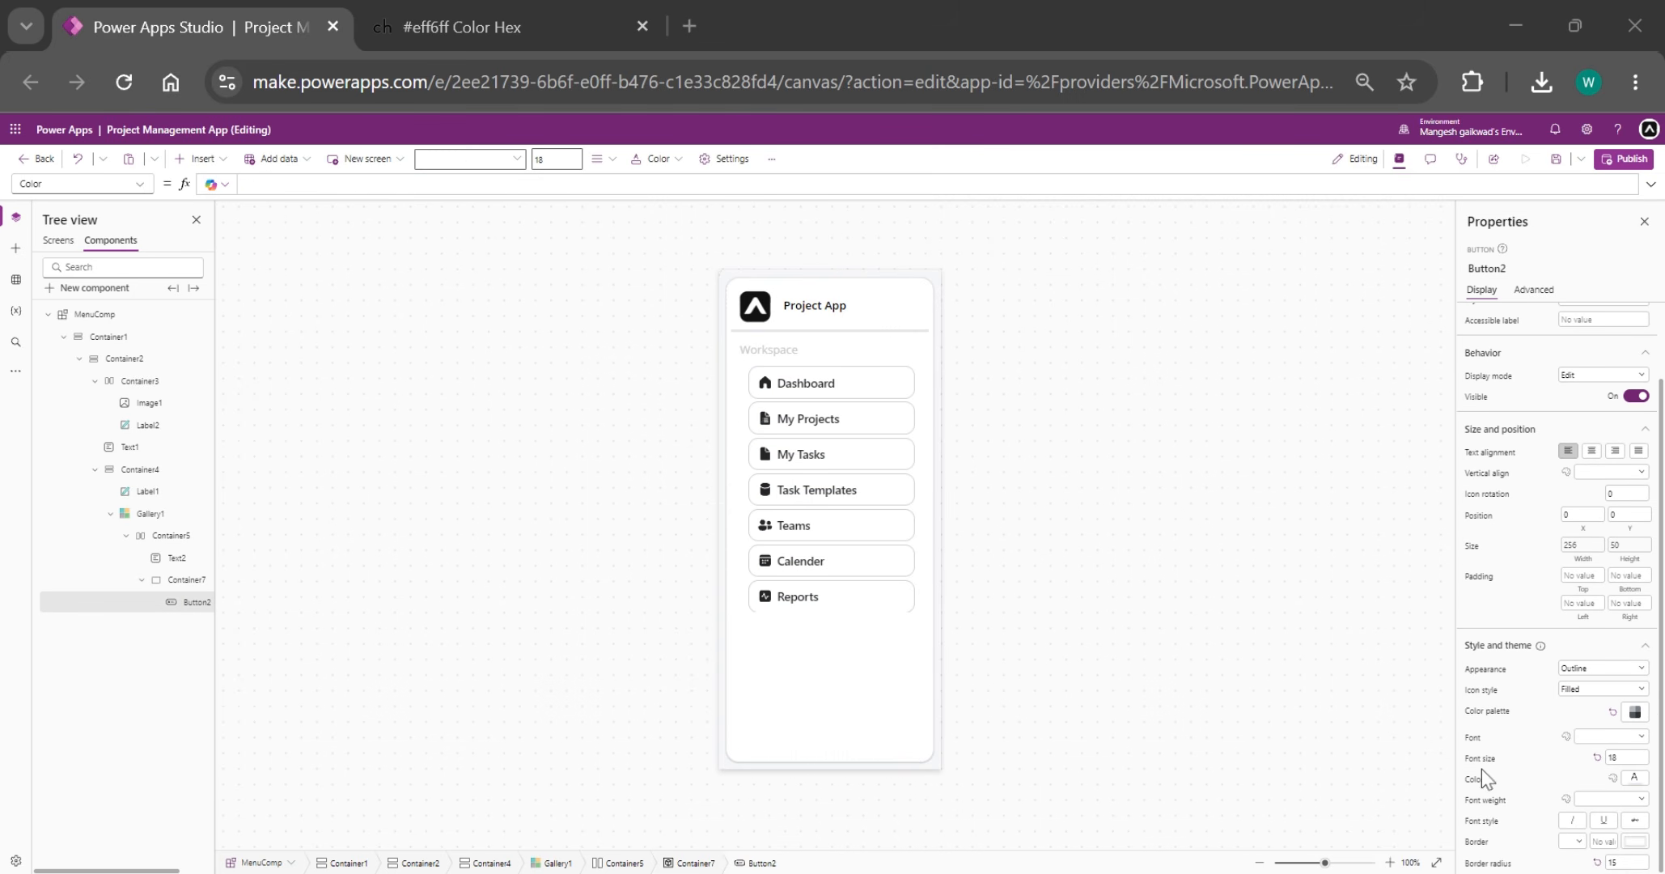
key(ctrl+v)
drag(540, 184, 442, 198)
key(ctrl+v)
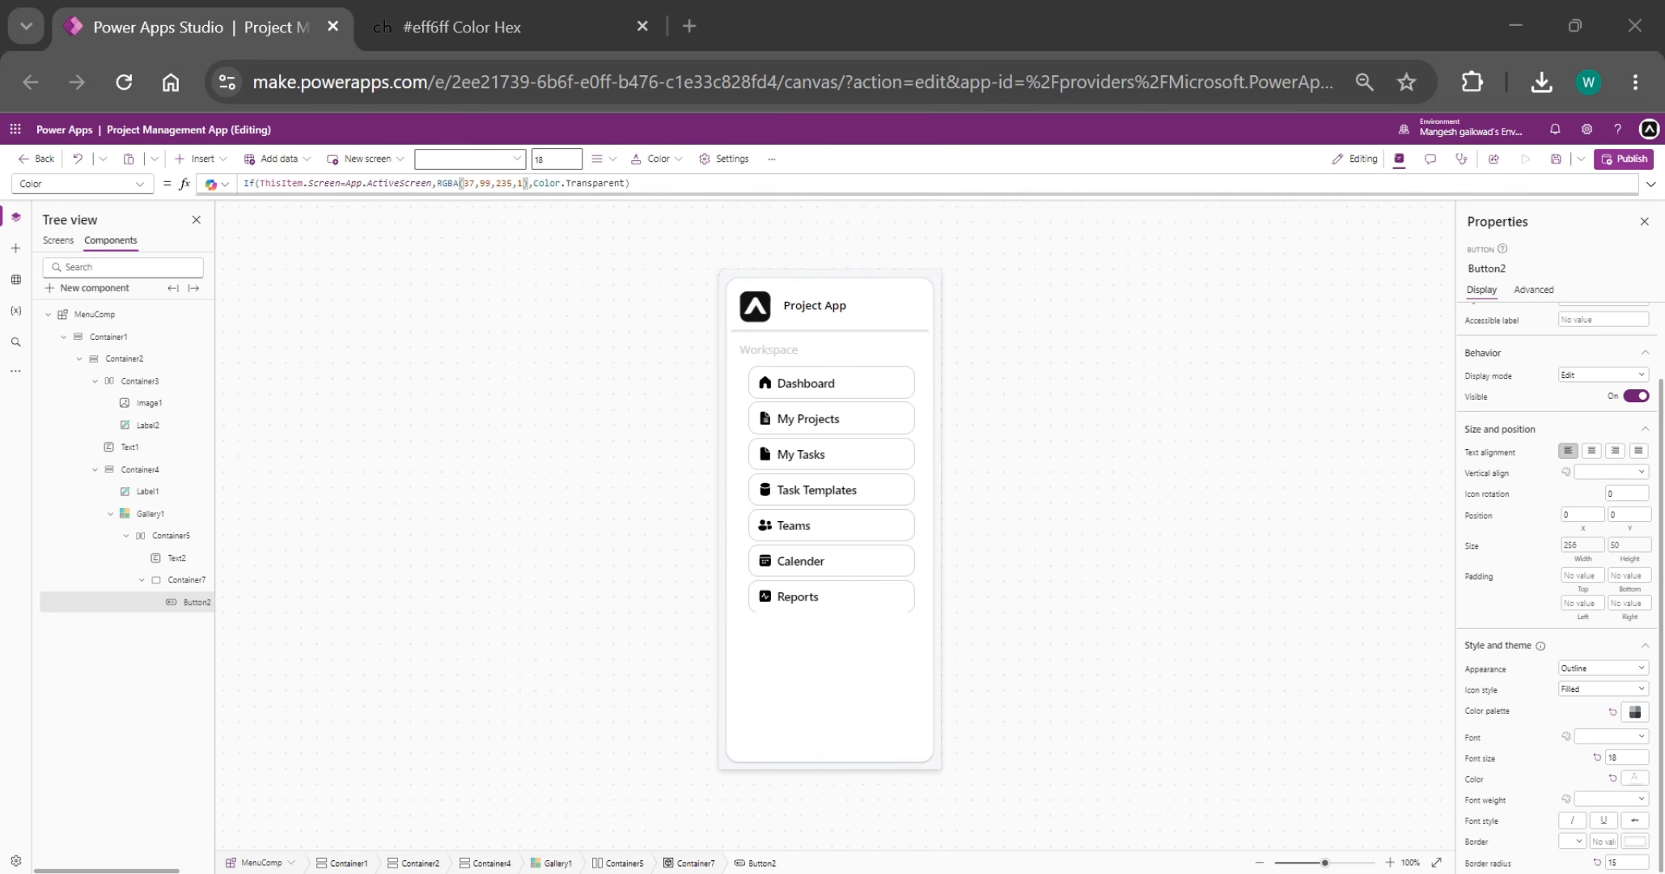
key(alt+Tab)
drag(624, 184, 533, 184)
text(RGBA(107,114,128,1))
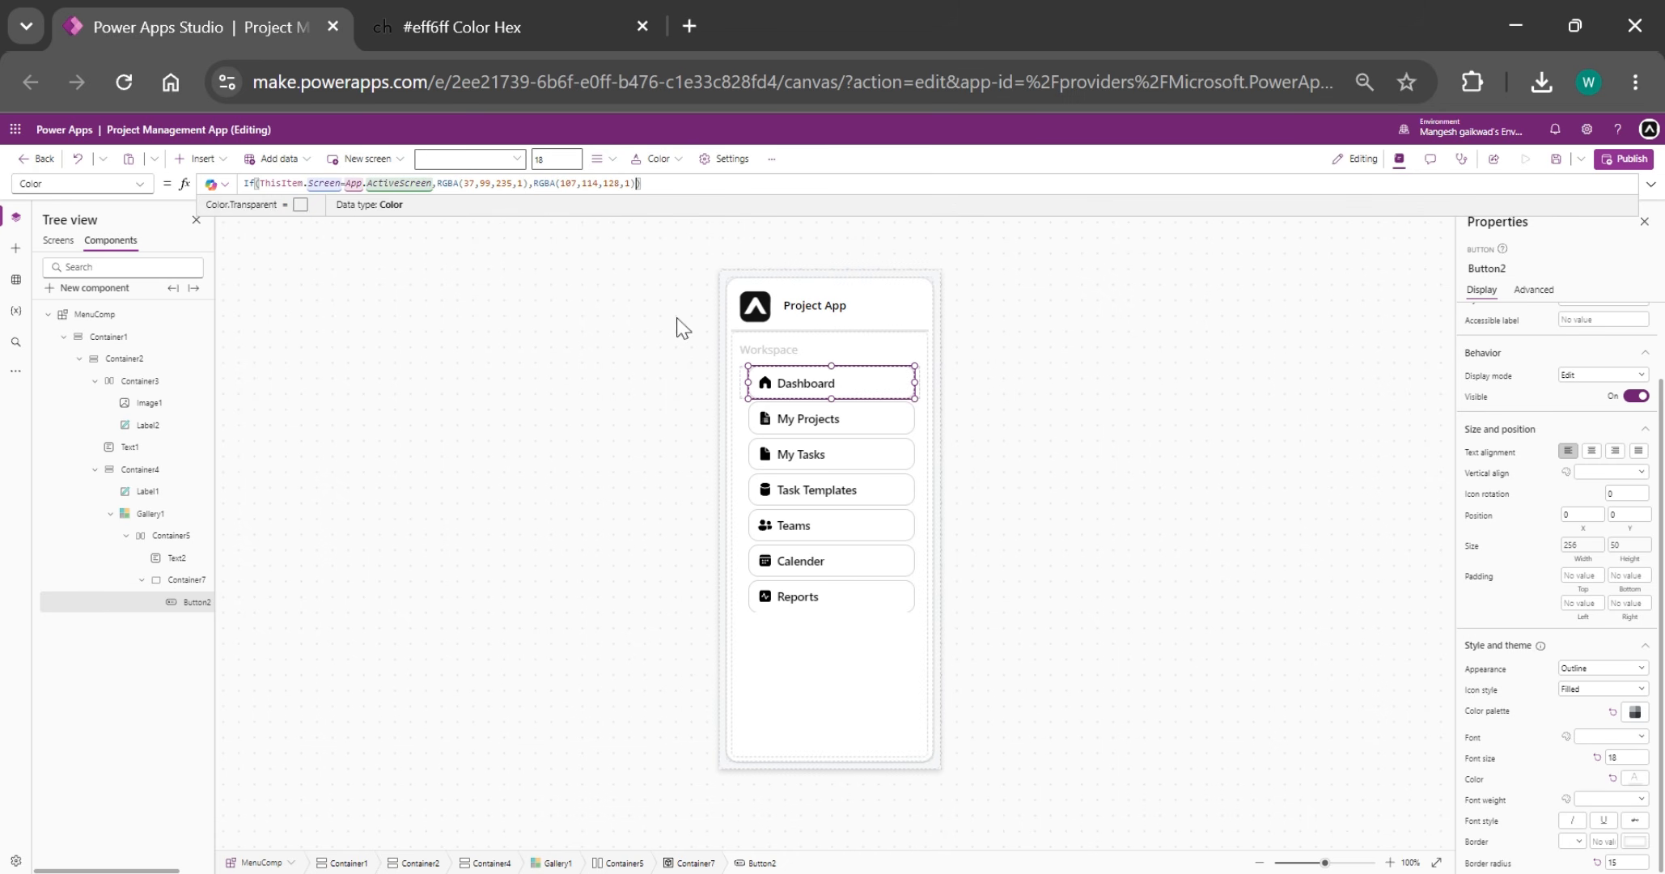
- Change the gallery button's appearance to Transparent and round the corners of its container
click(1598, 669)
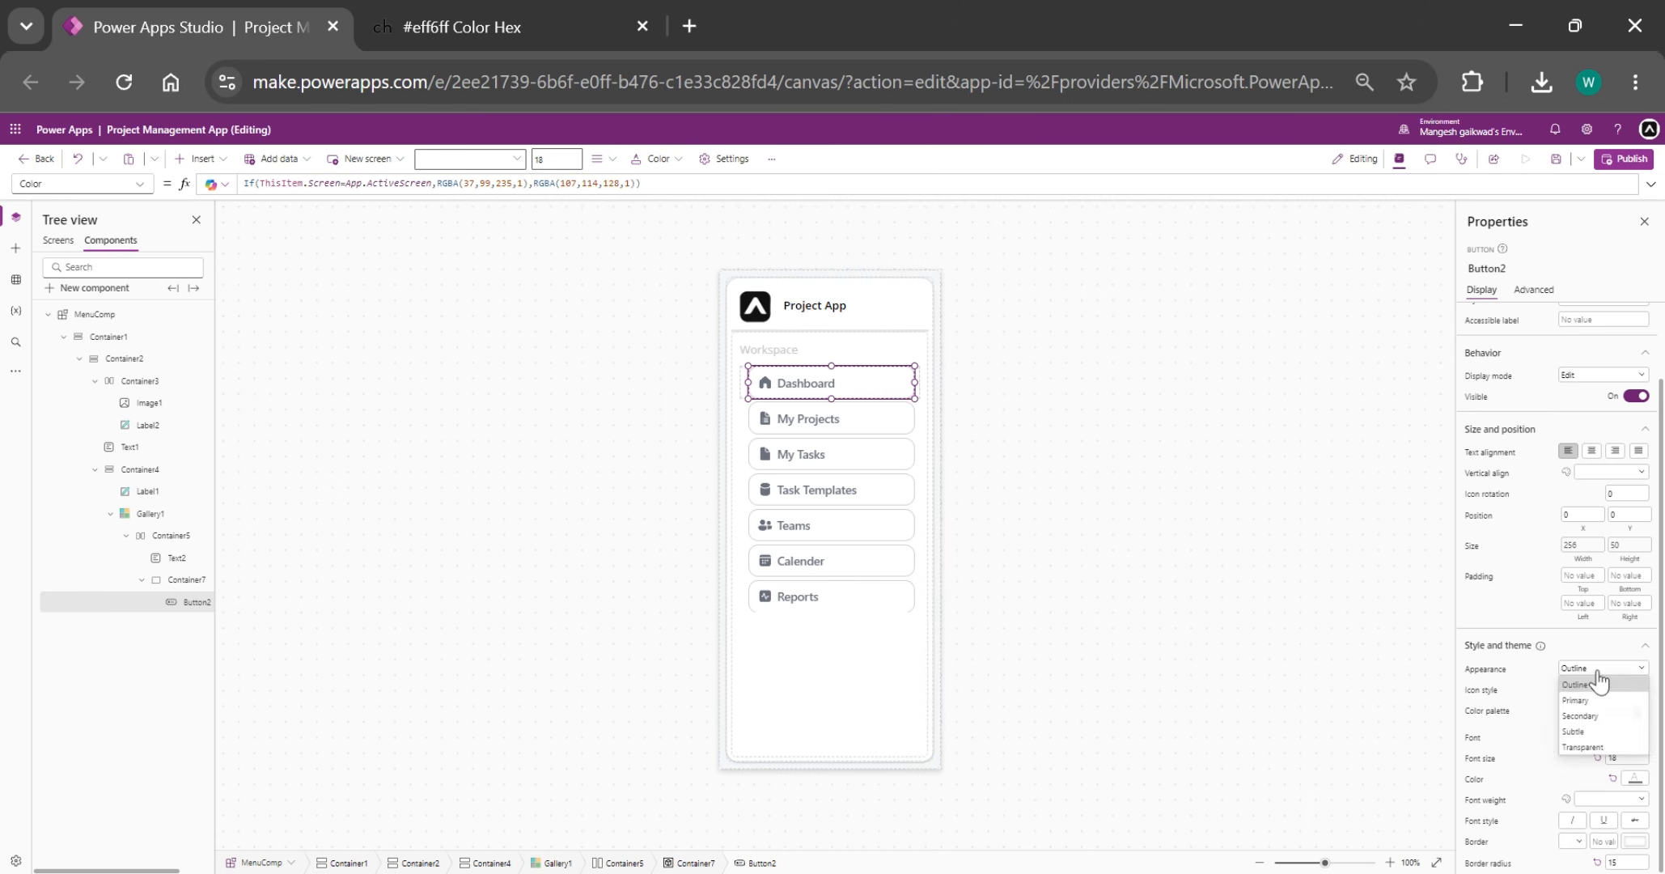
click(186, 580)
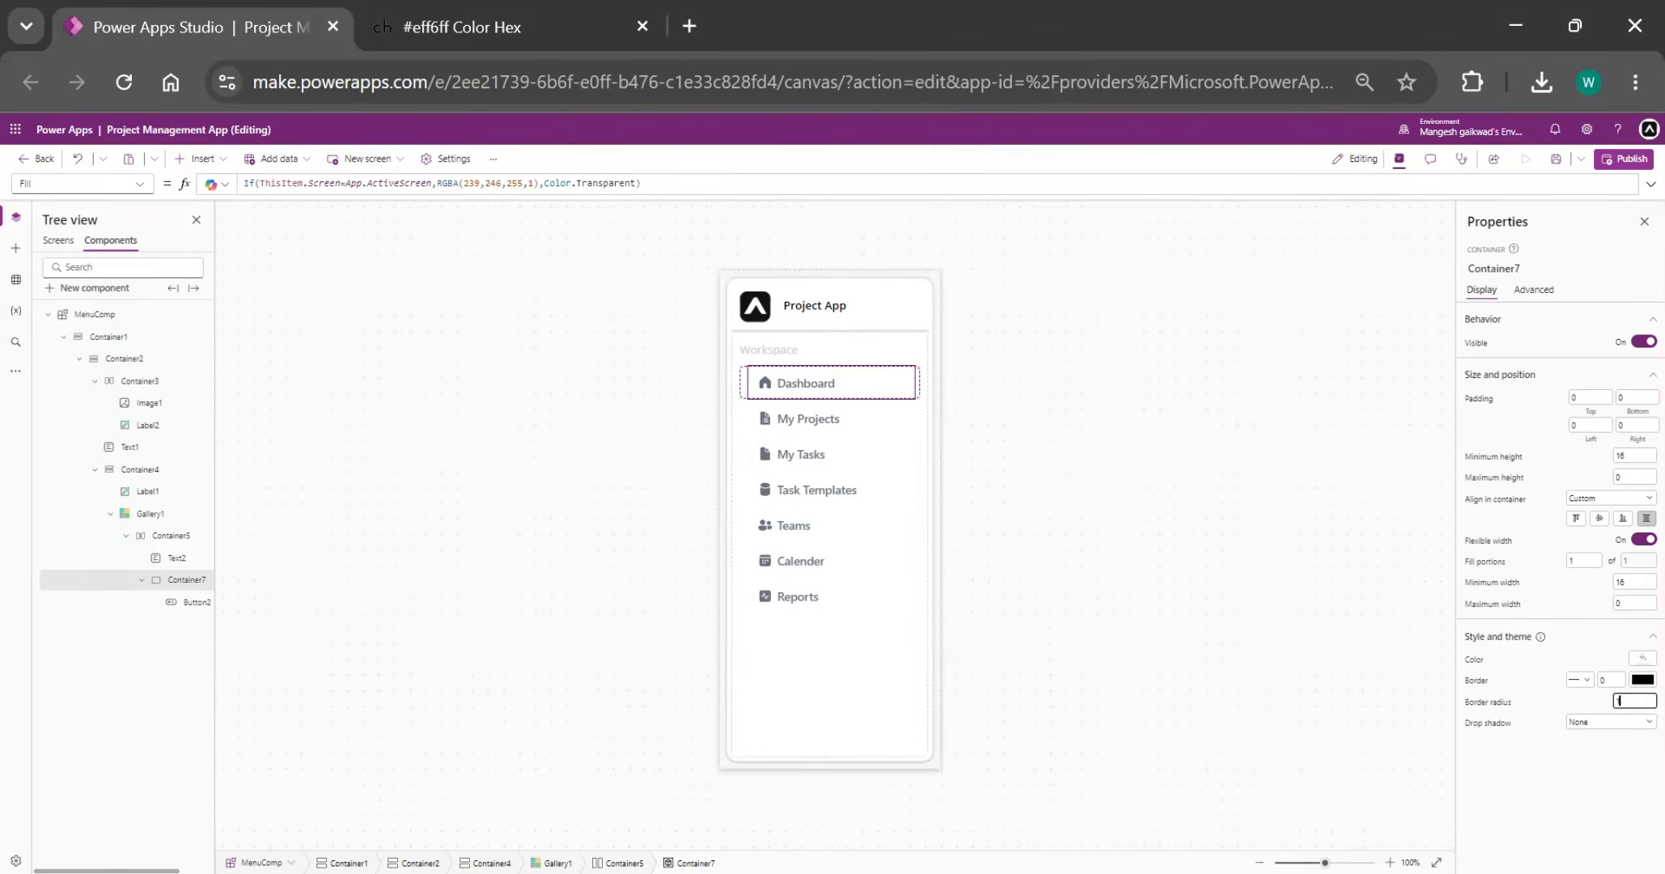
- Preview the app and check the active-item highlight while switching between Dashboard and My Projects
click(60, 240)
click(1525, 160)
click(420, 336)
click(420, 378)
click(412, 333)
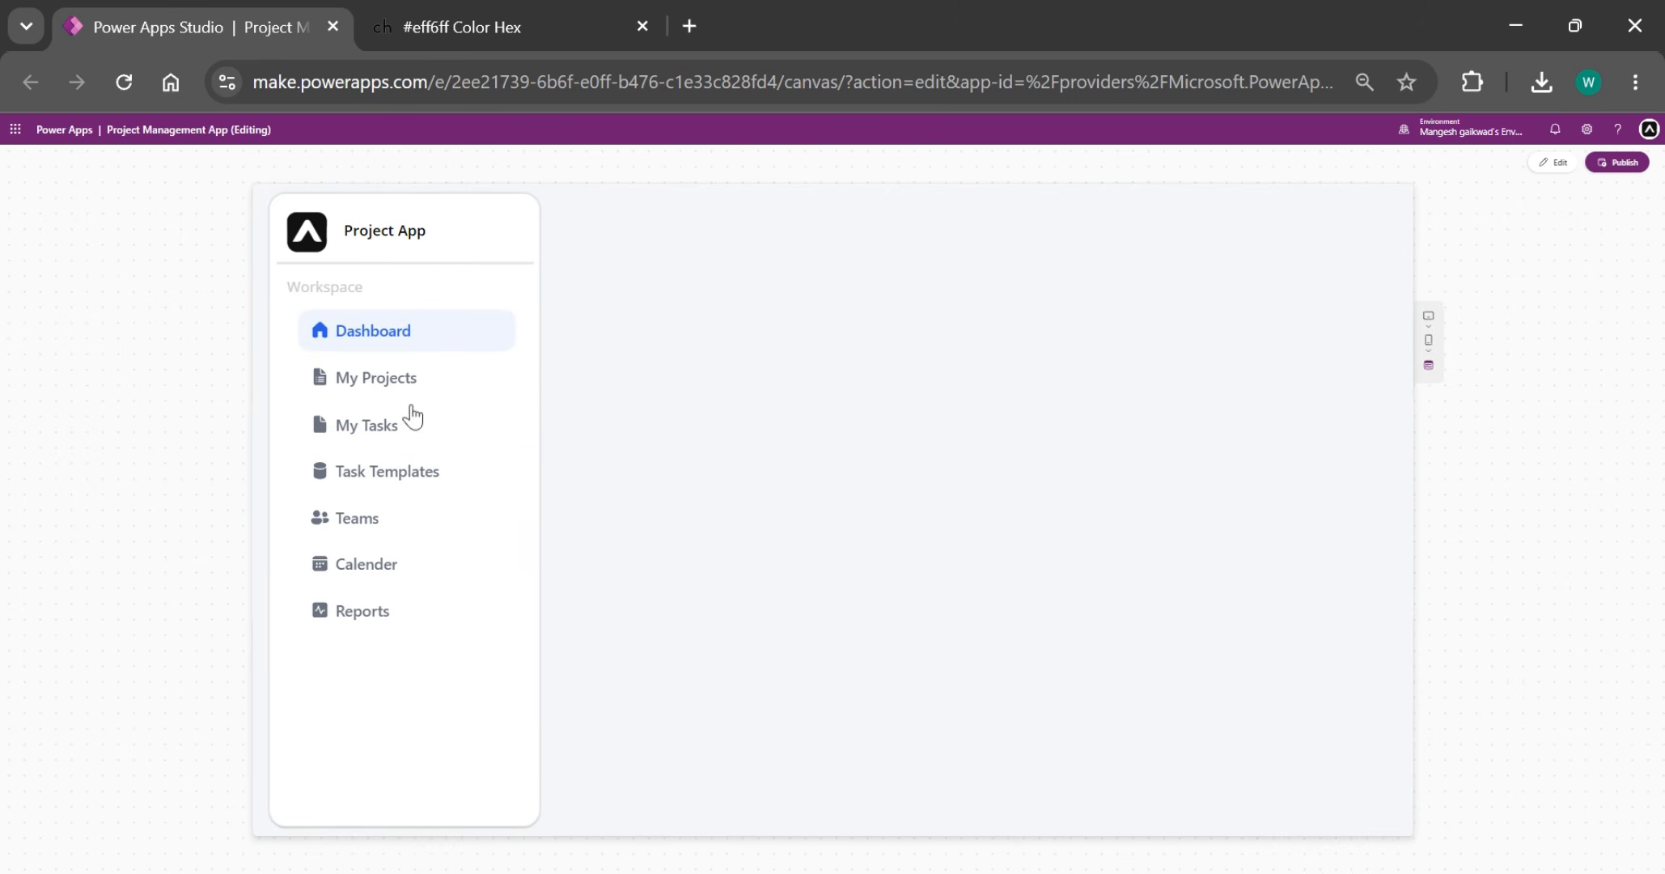
key(Escape)
- Set the Fill of the thin text strip beside the menu button to If(ThisItem.Screen=App.ActiveScreen,RGBA(37,99,235,1),Color.Transparent)
click(111, 241)
click(171, 557)
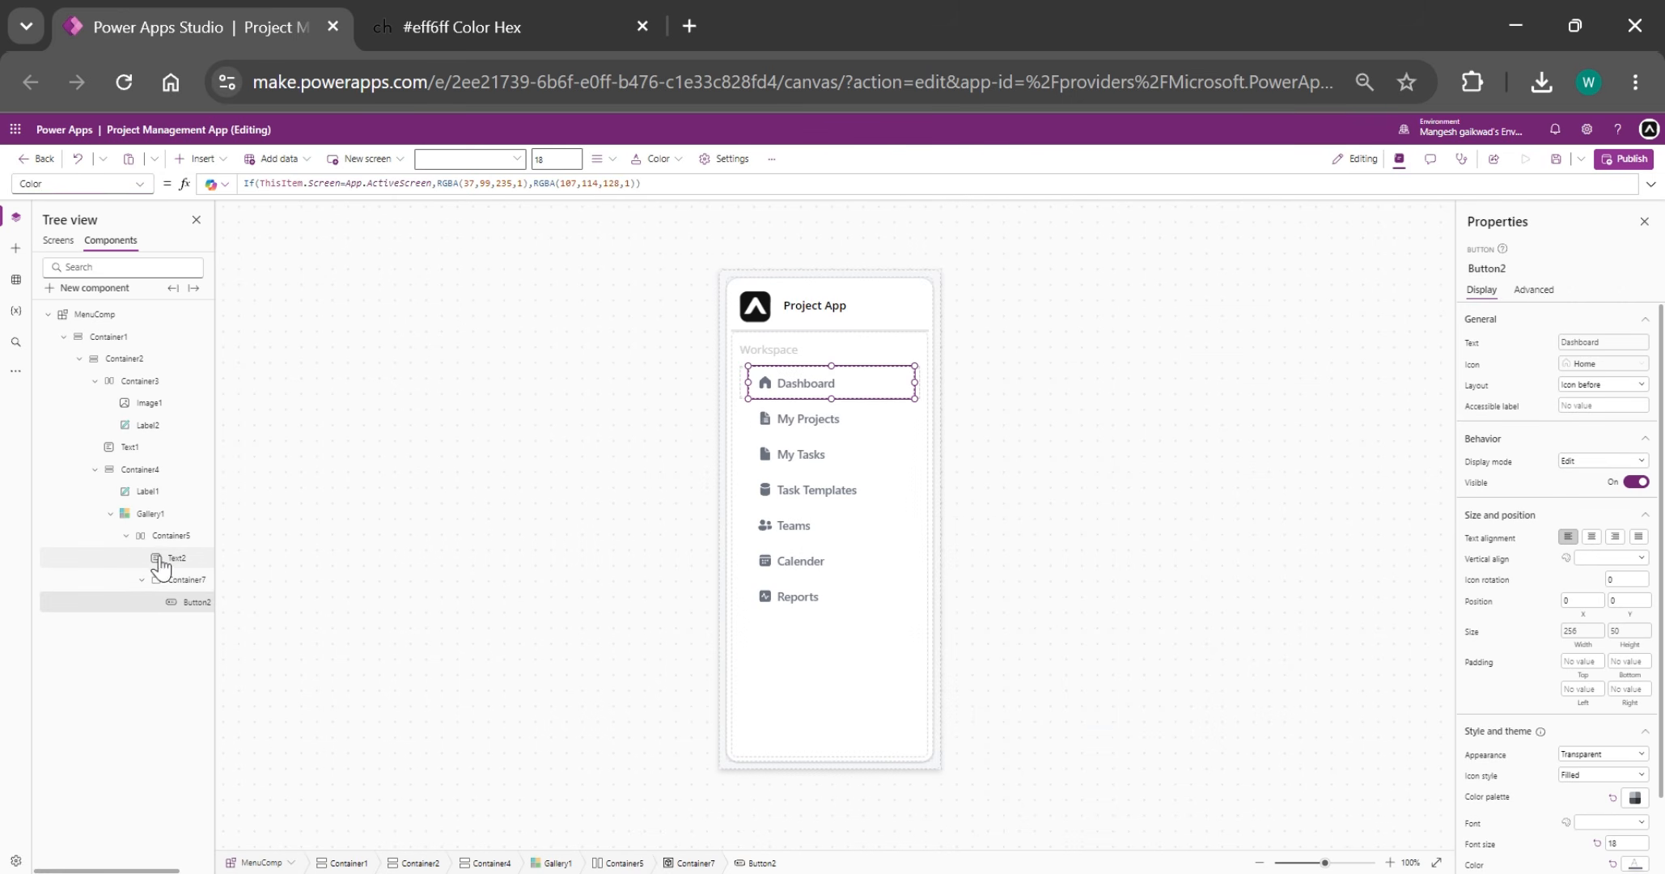
click(139, 185)
click(59, 316)
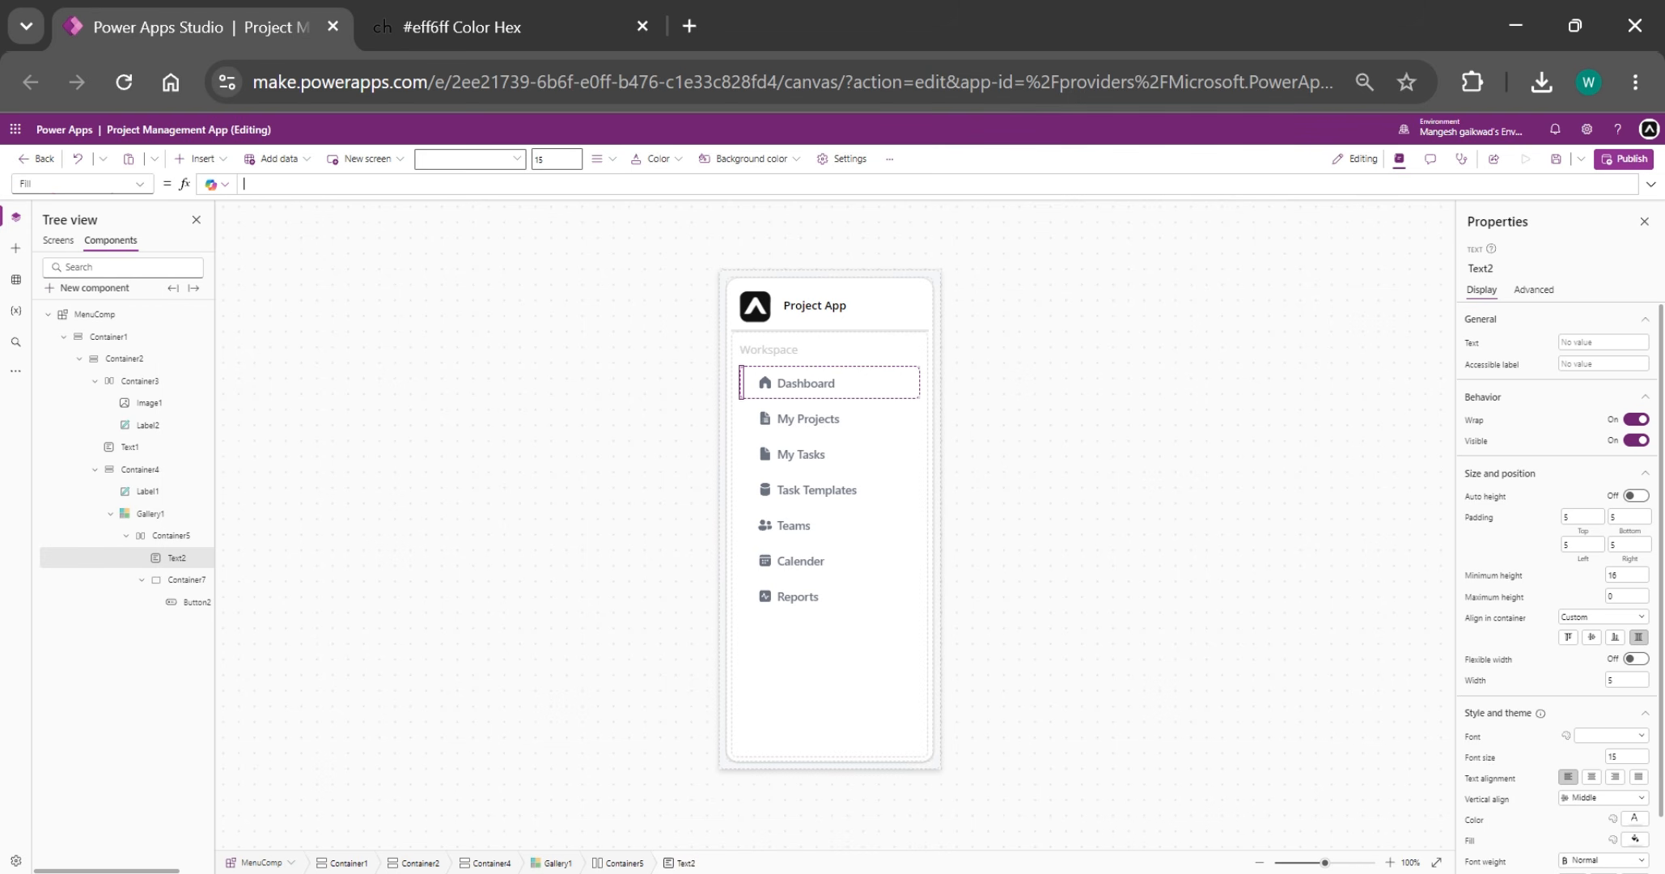
text(If(ThisItem.Screen=App.ActiveScreen,RGBA(239,246,255,1),Color.Transparent))
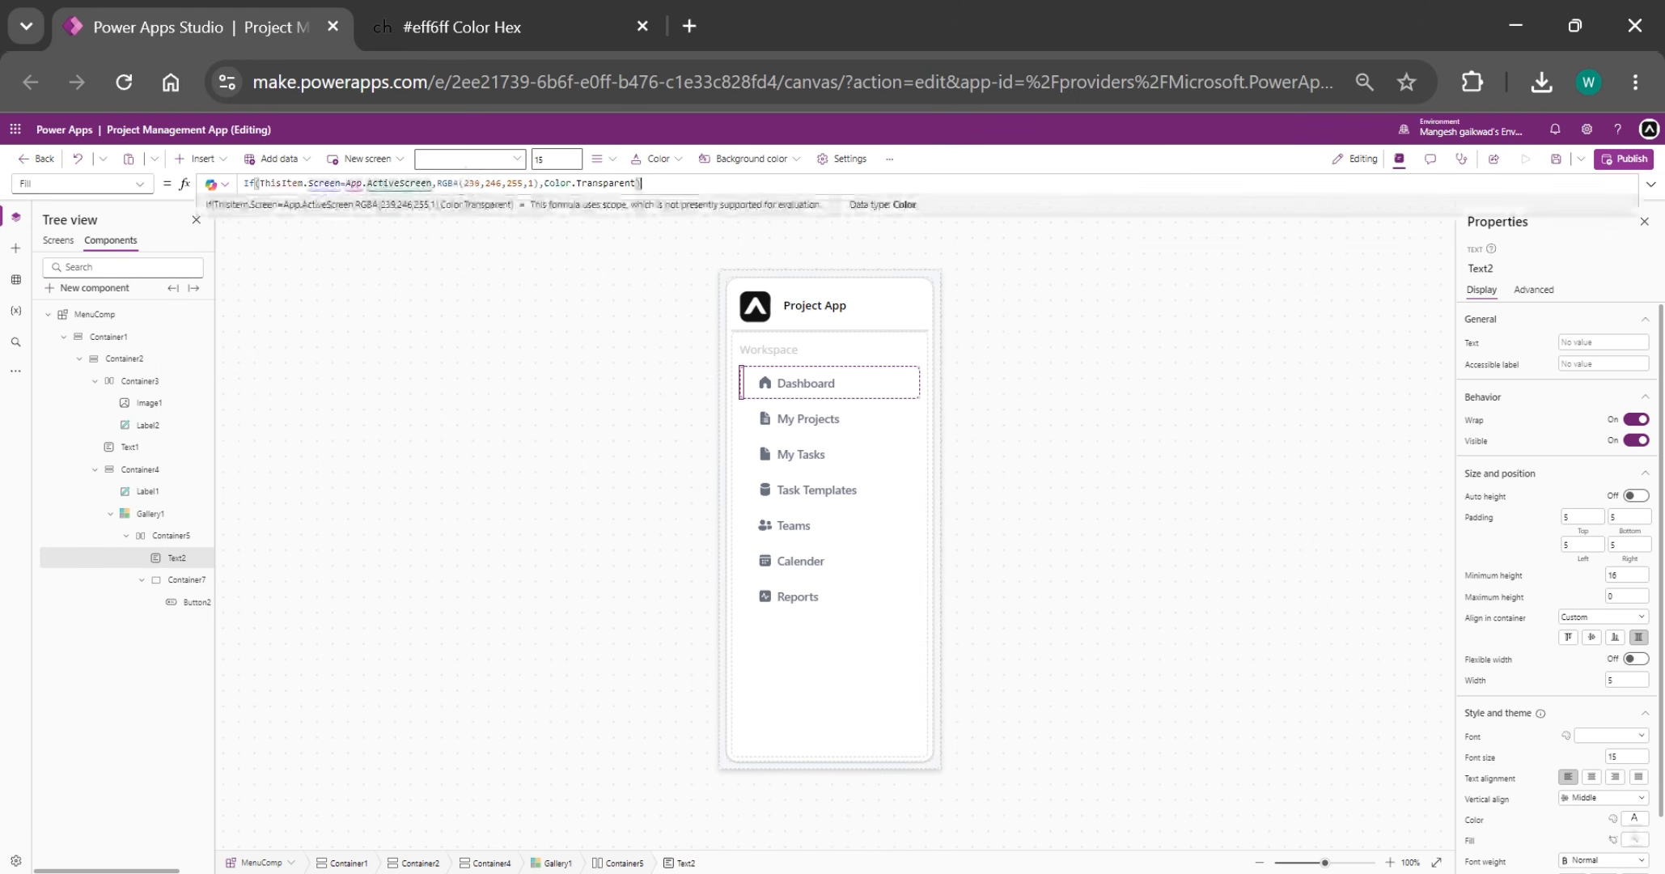
text(RGBA(37,99,235,1))
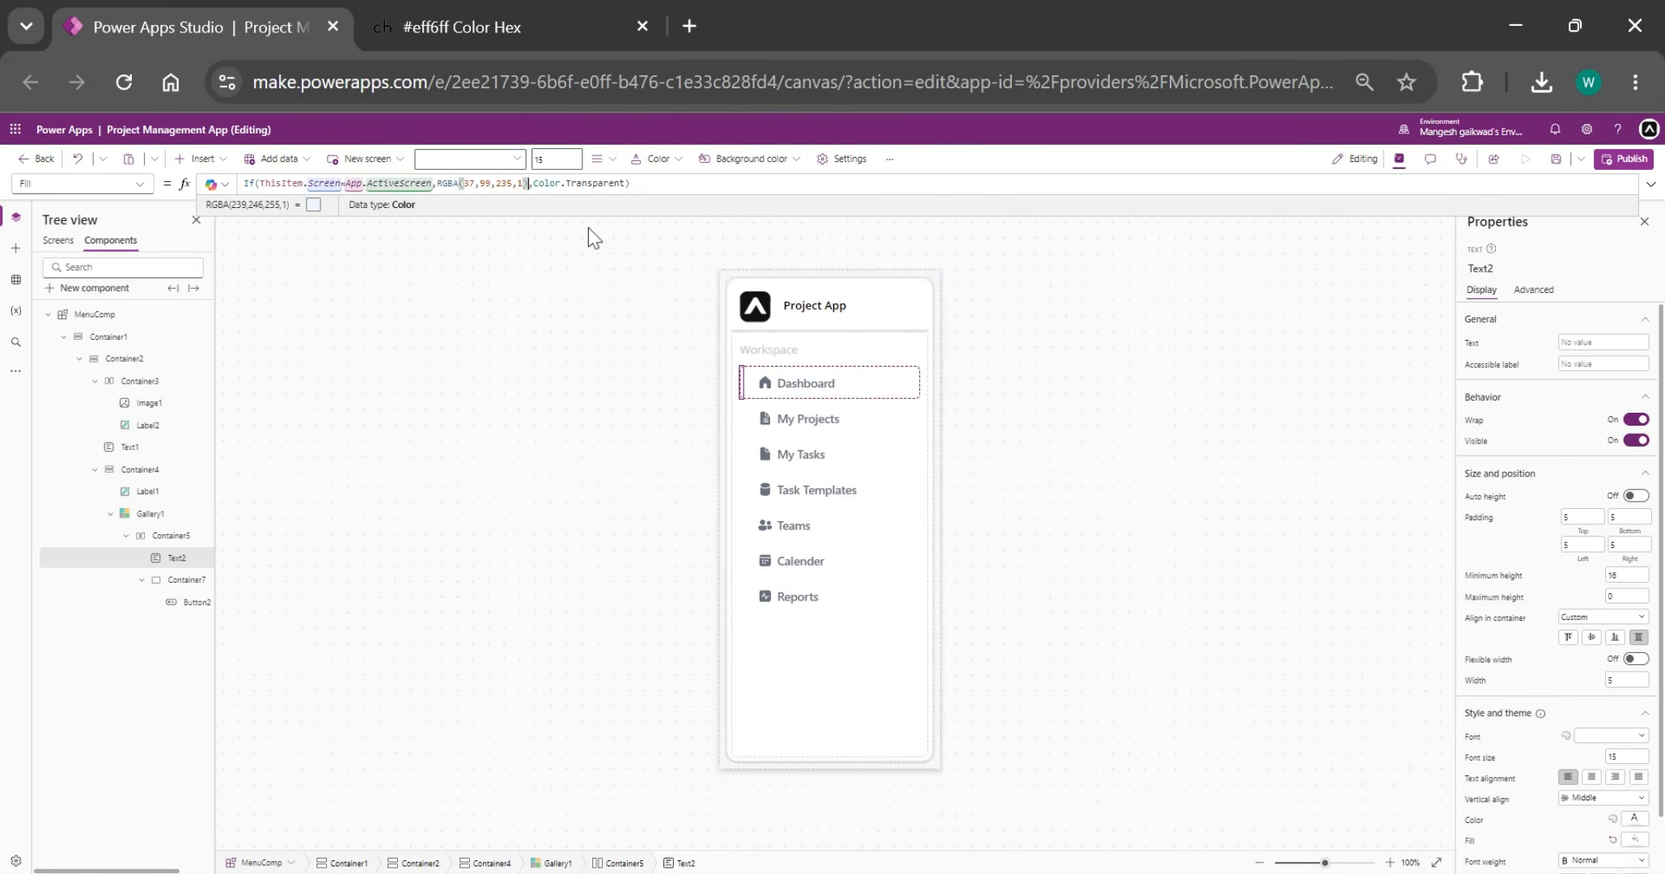
- Edit the strip's border radius and preview the active-item indicator on the dashboard screen
scroll(1603, 801, down, 1)
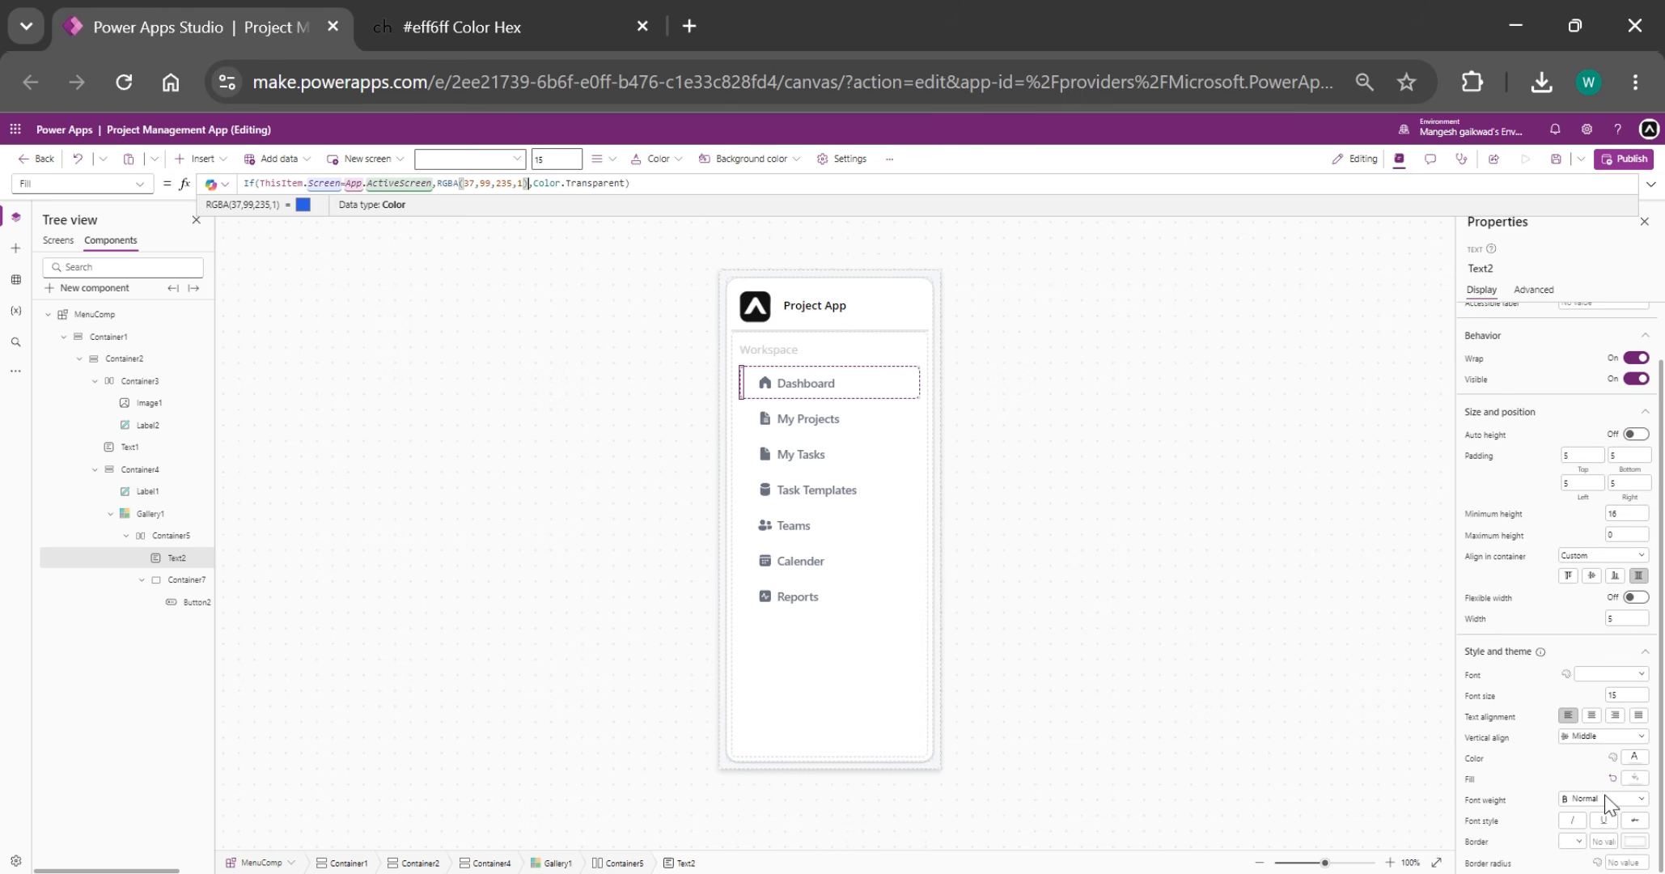
click(1626, 861)
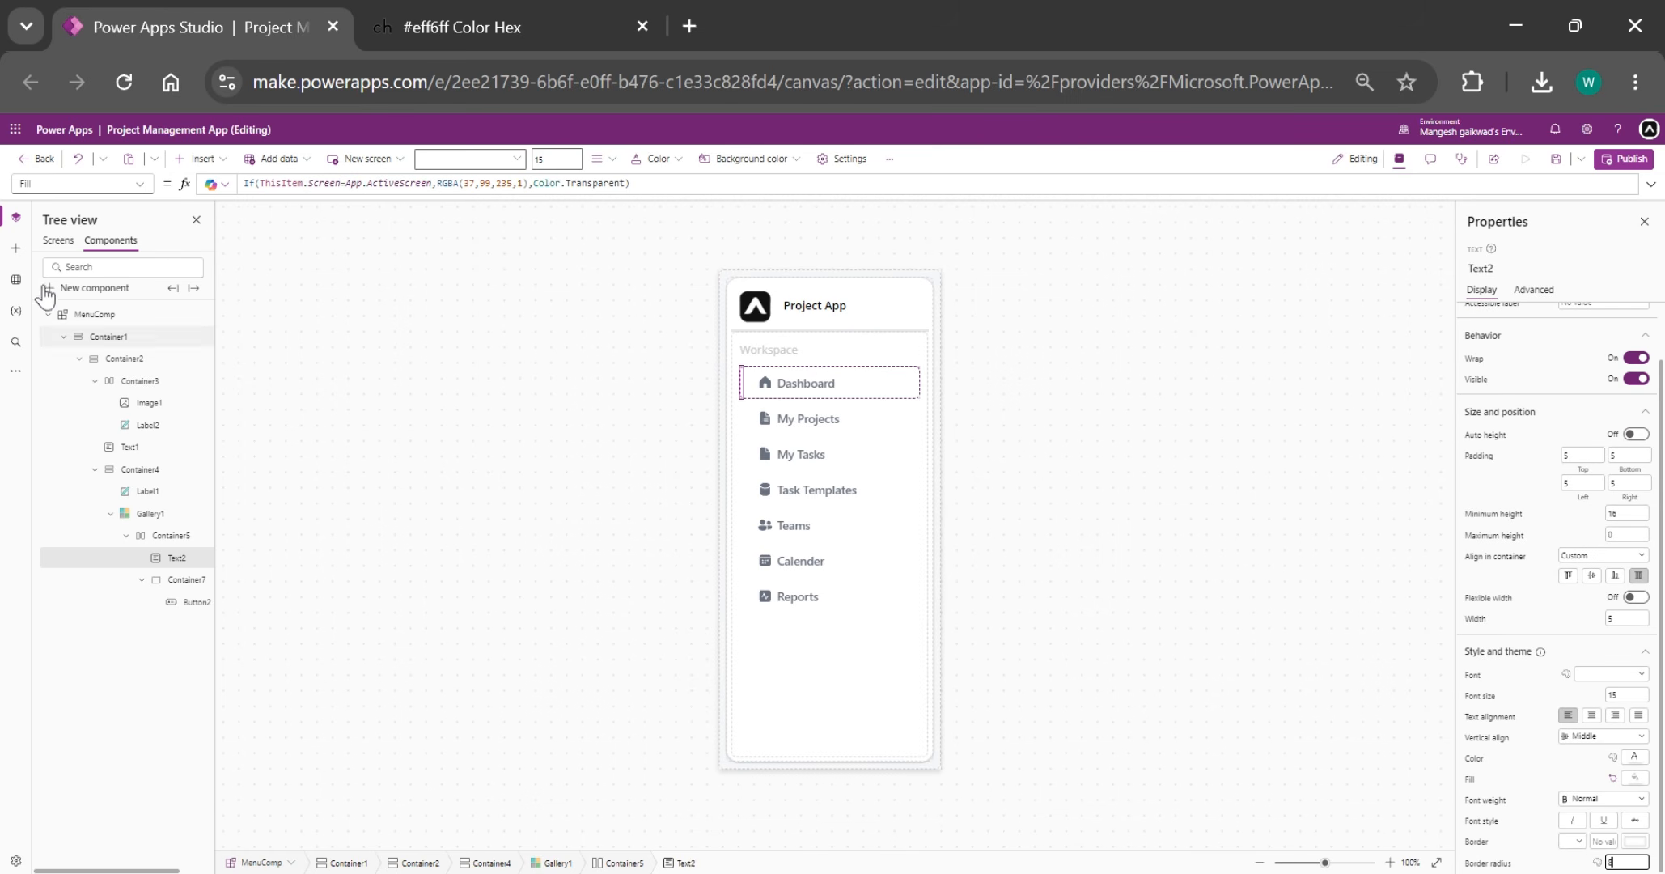
click(58, 240)
click(1525, 159)
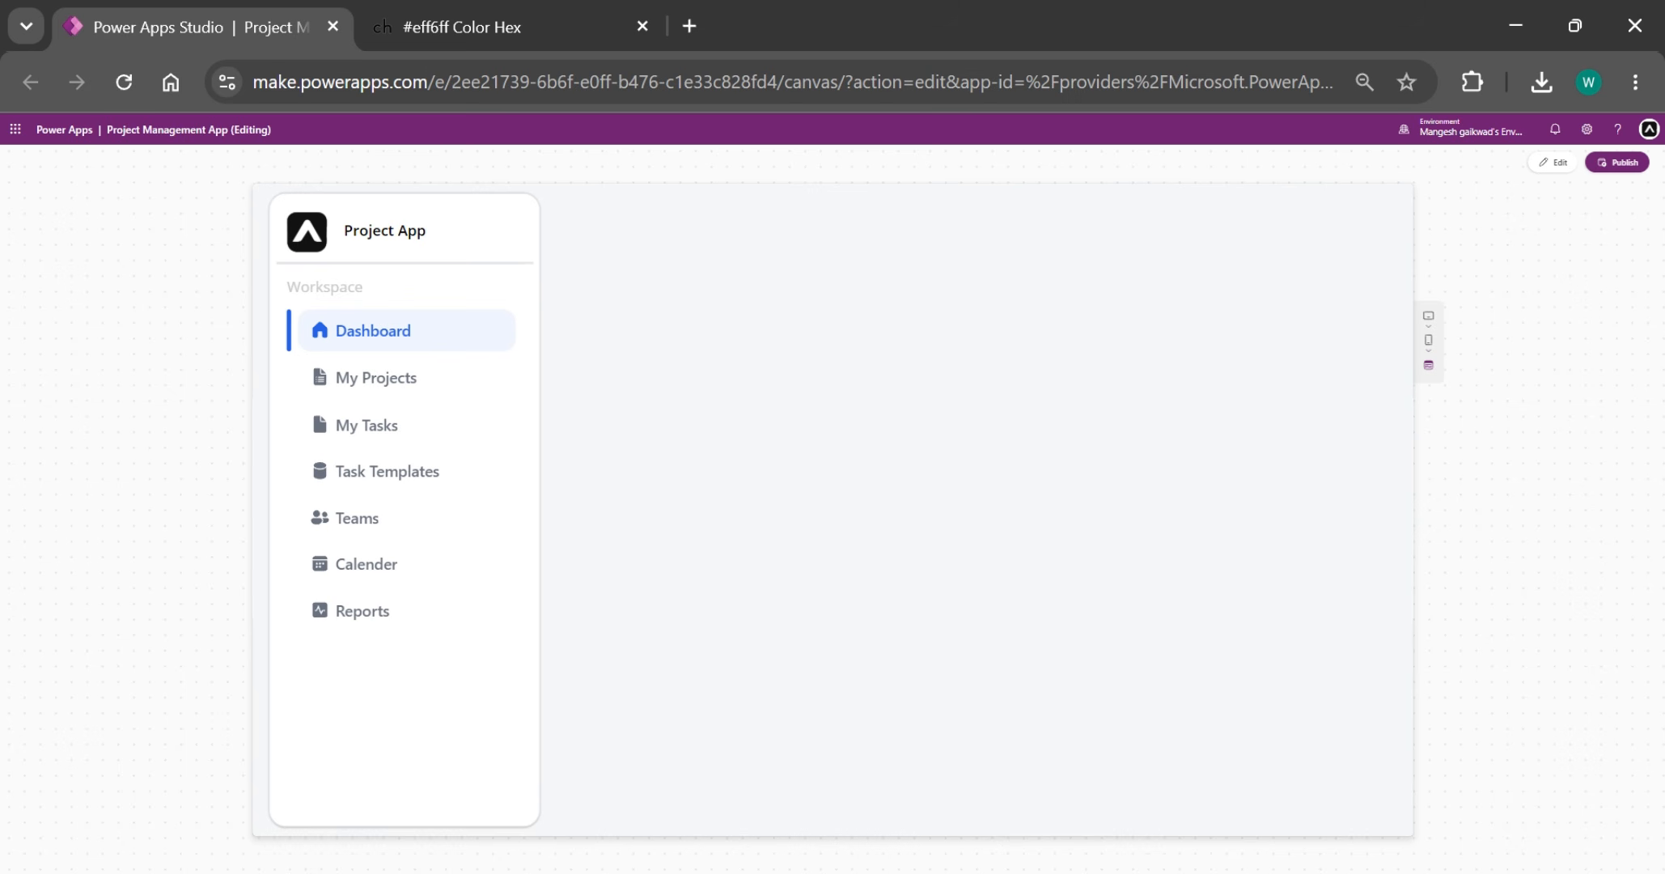
click(1551, 161)
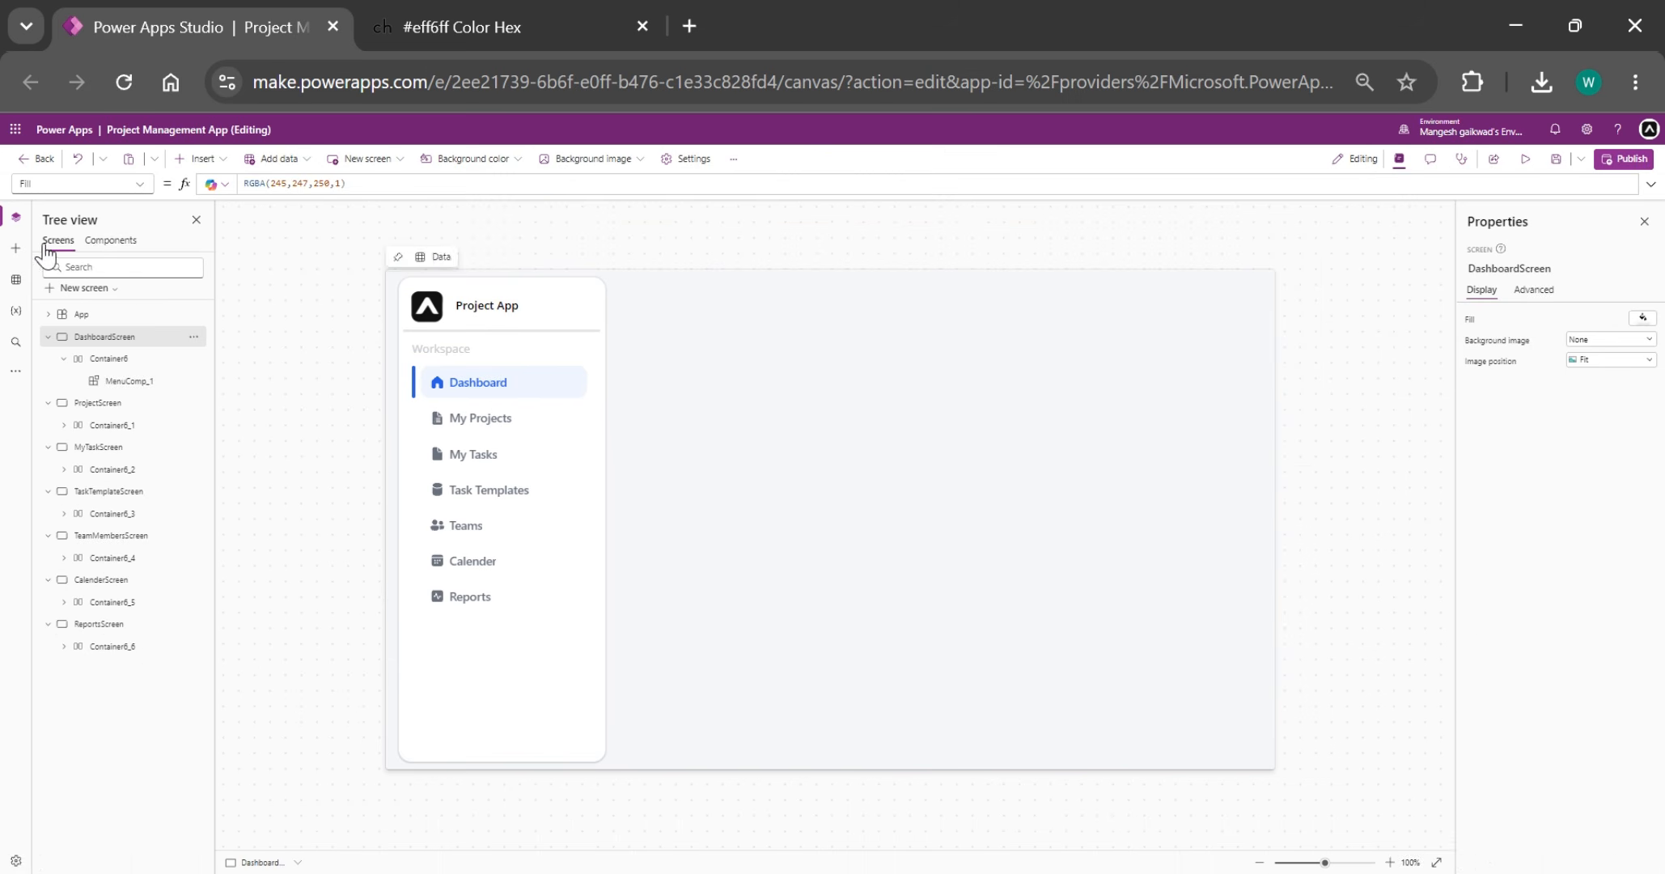
- Set the MenuComp component's Width to Max(App.Width, App.MinScreenWidth)/5
click(111, 240)
click(140, 185)
click(85, 361)
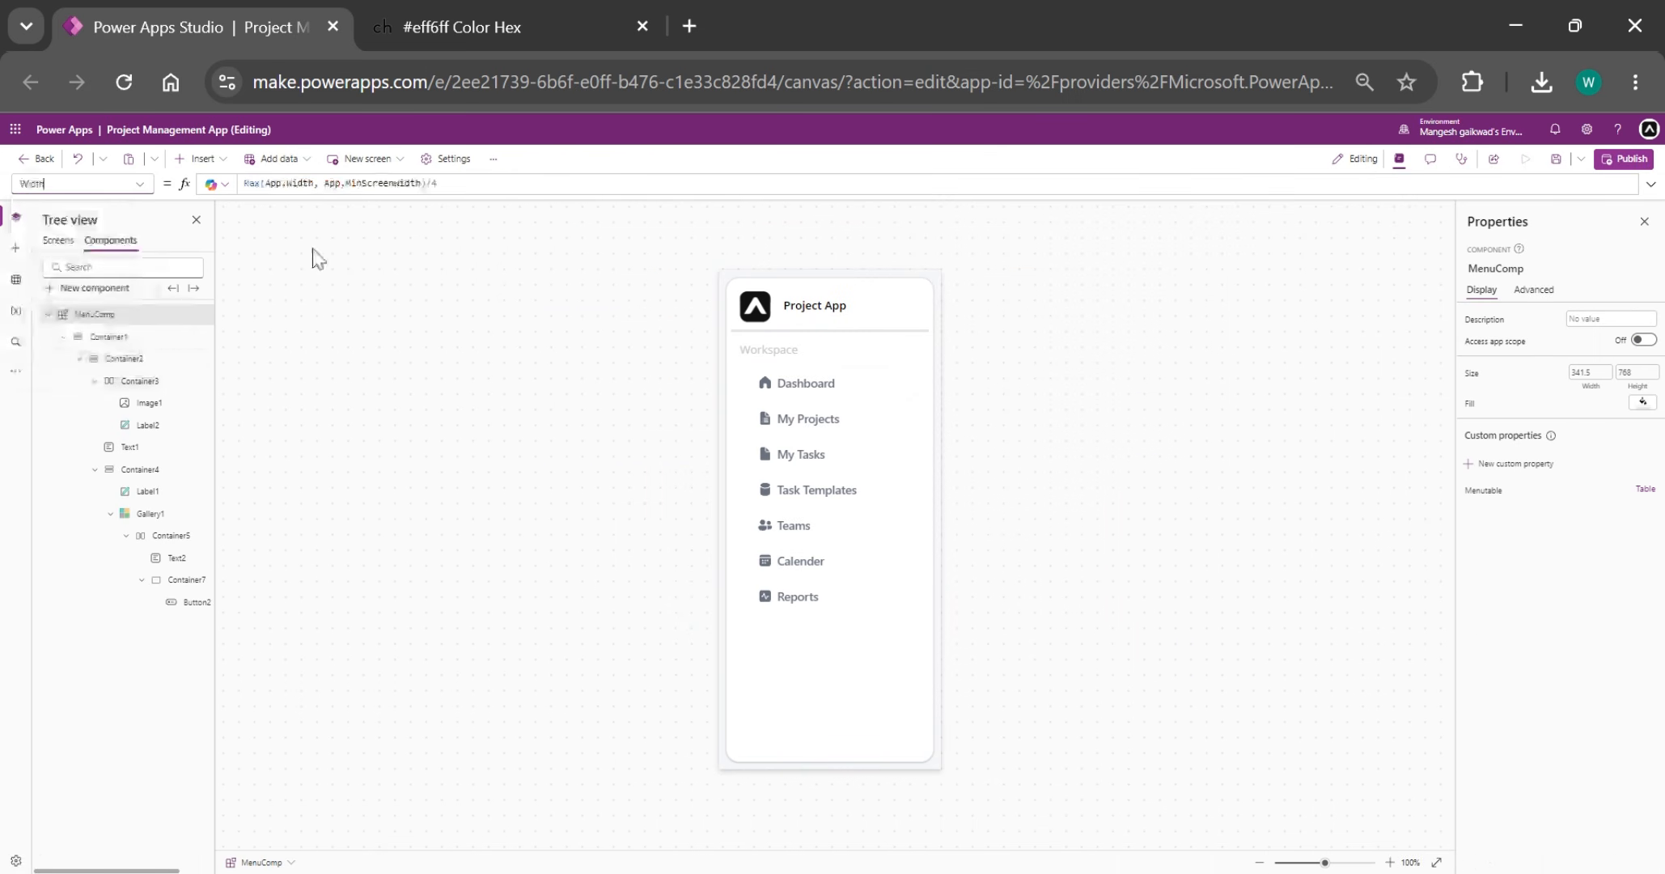
text(5)
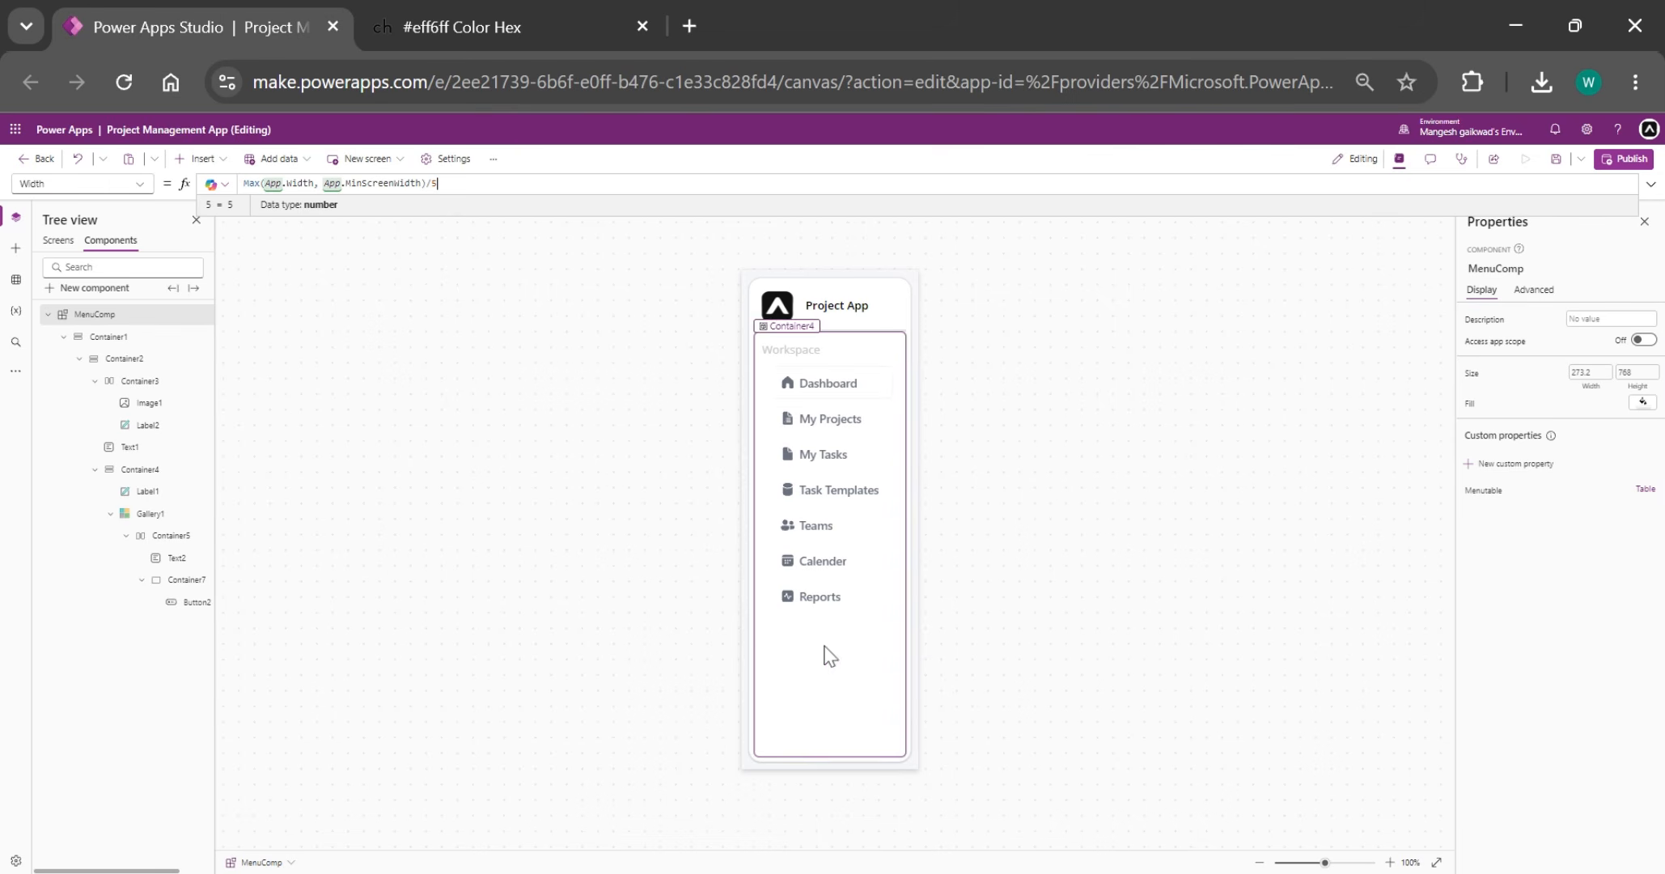
- Set the padding of the menu's outer container, Container1, to 10 on all four sides
click(109, 336)
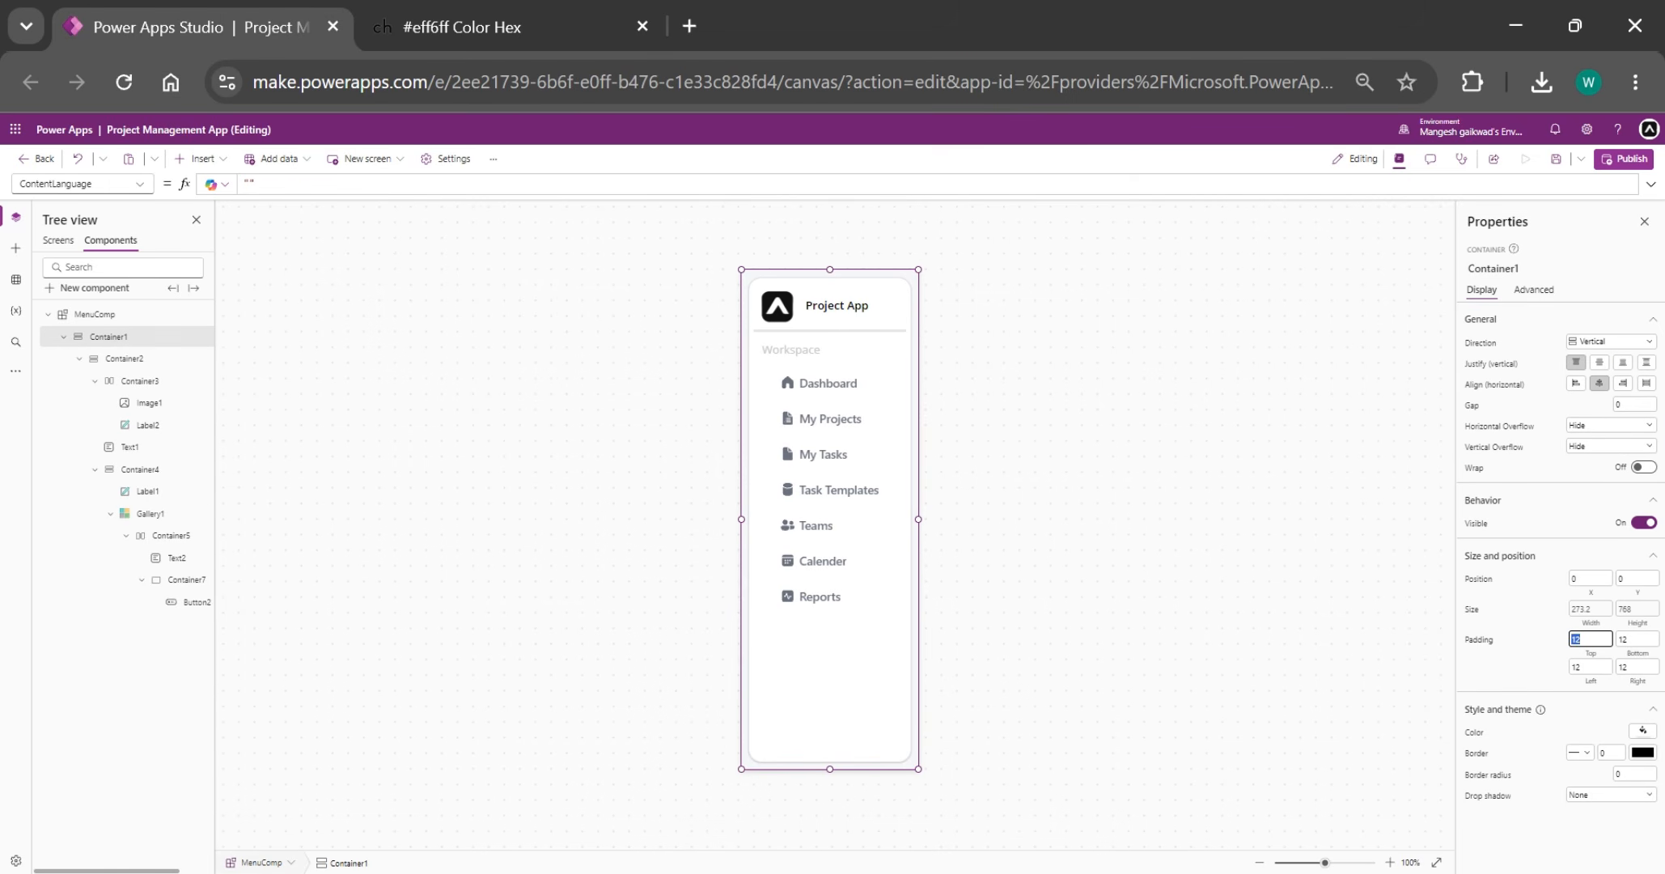
text(10)
key(Tab)
text(10)
key(Tab)
text(10)
key(Tab)
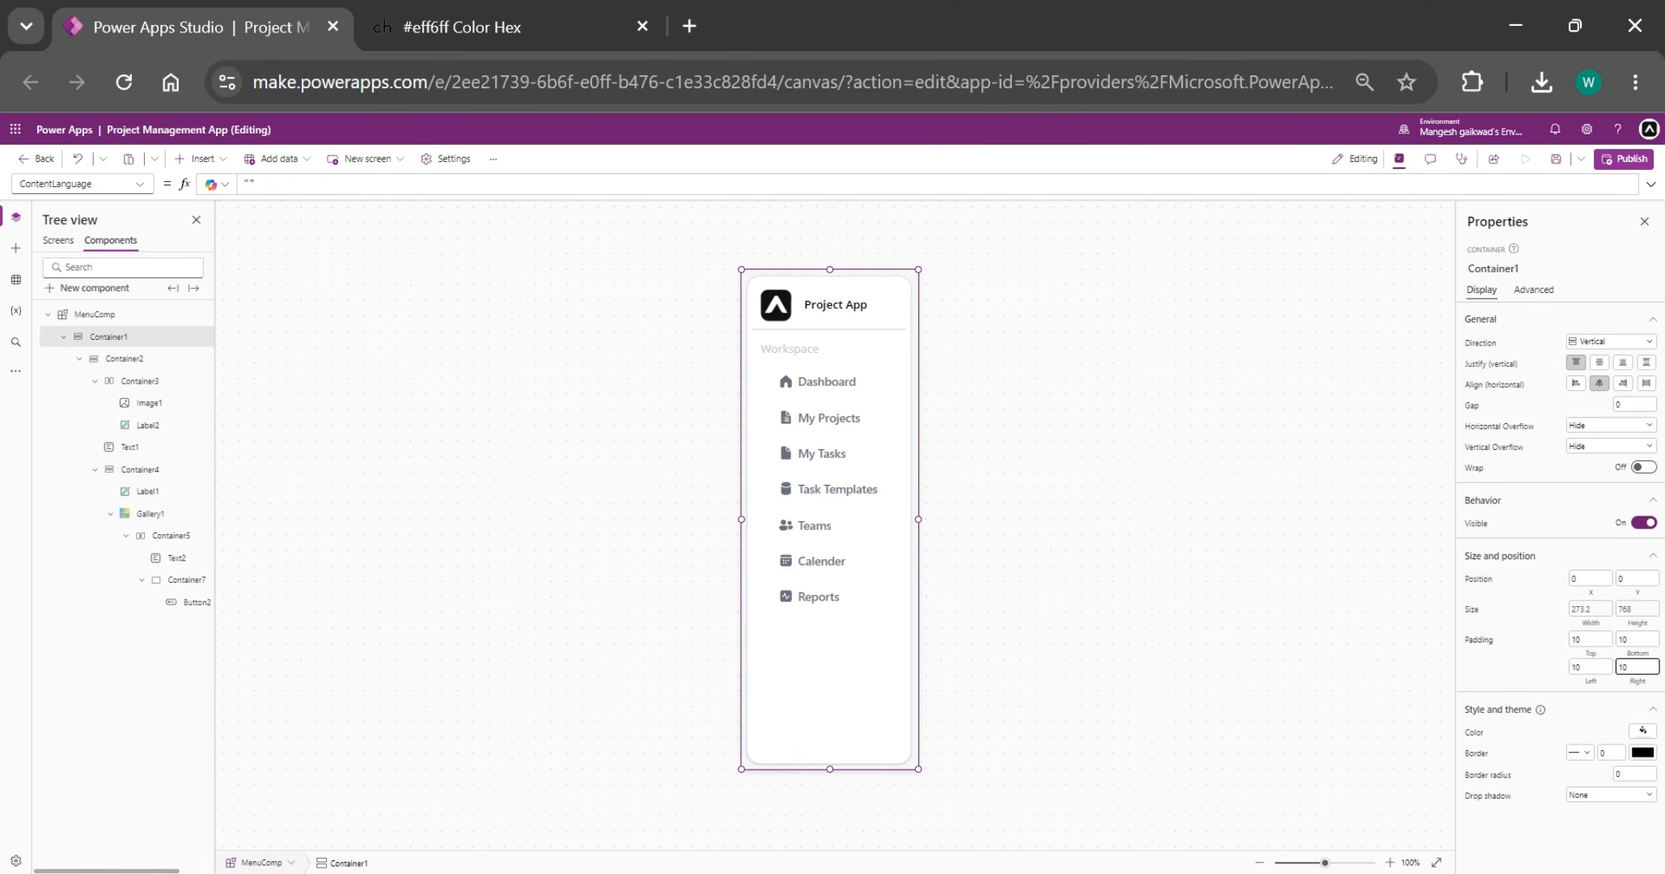
text(10)
- Preview the app and test navigation and highlighting across all menu items from My Projects to Reports, returning to Dashboard
click(58, 240)
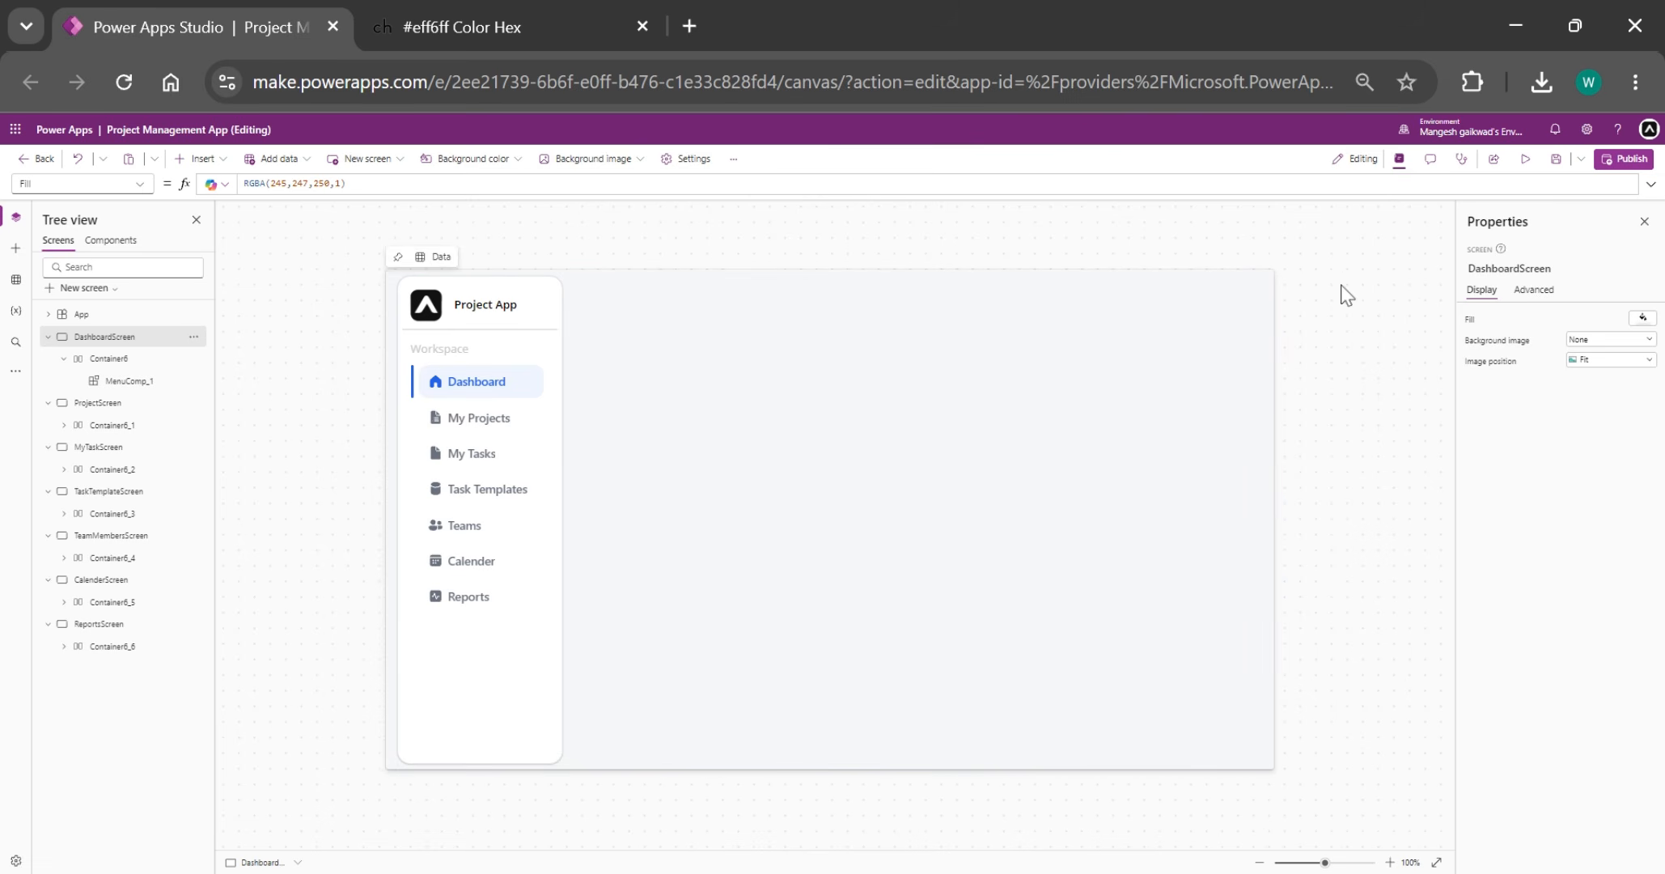
click(1526, 159)
click(411, 390)
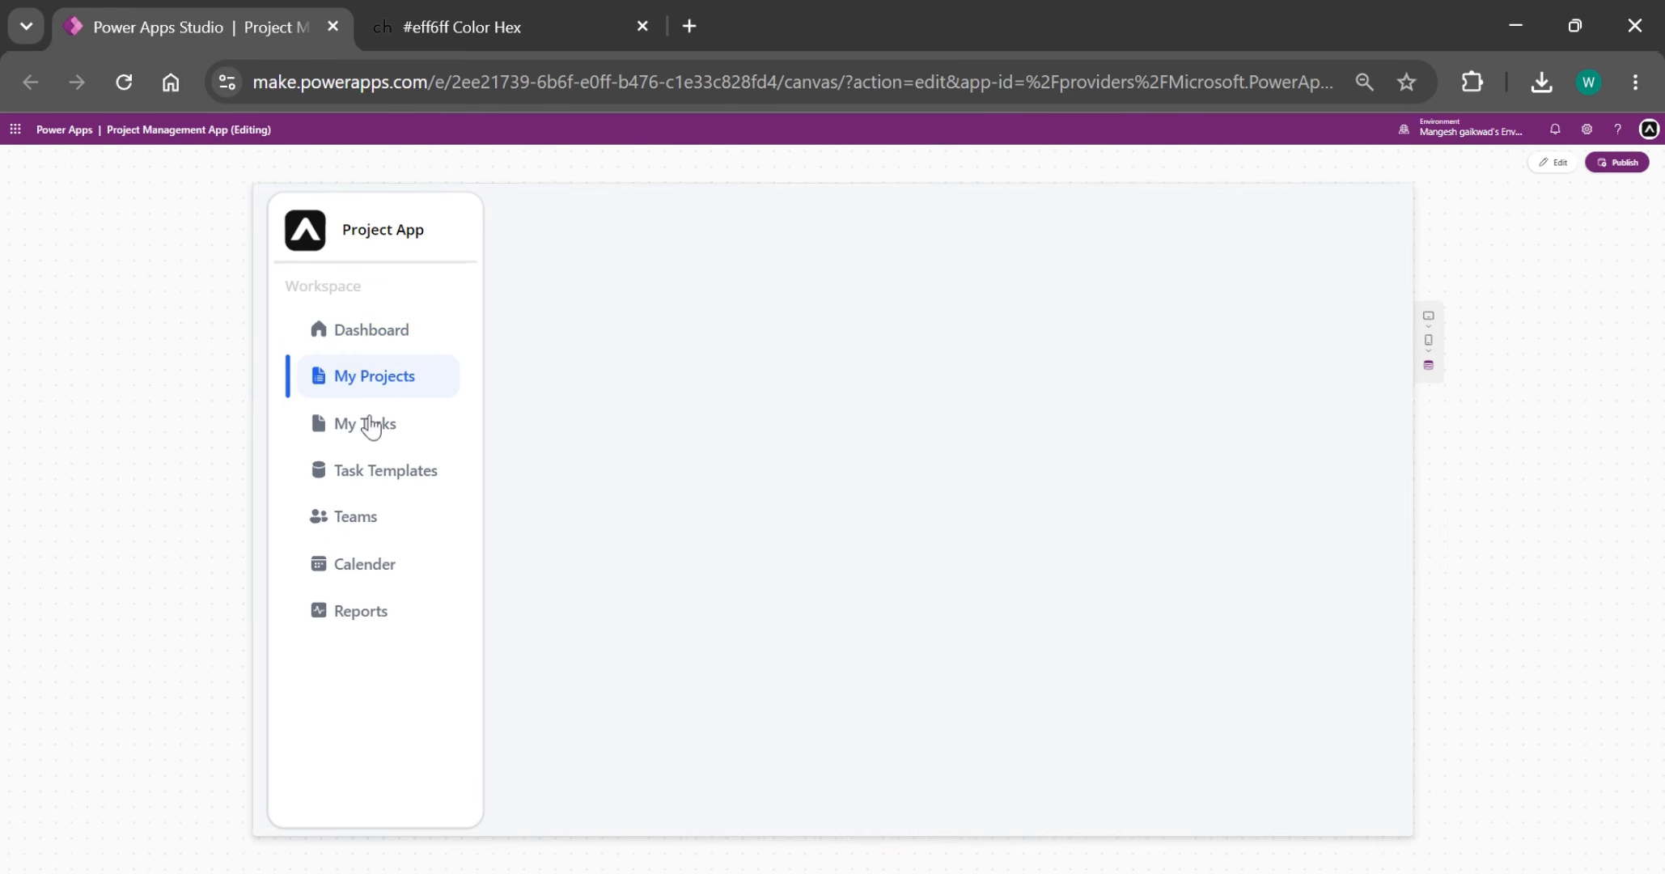
click(373, 424)
click(376, 469)
click(415, 526)
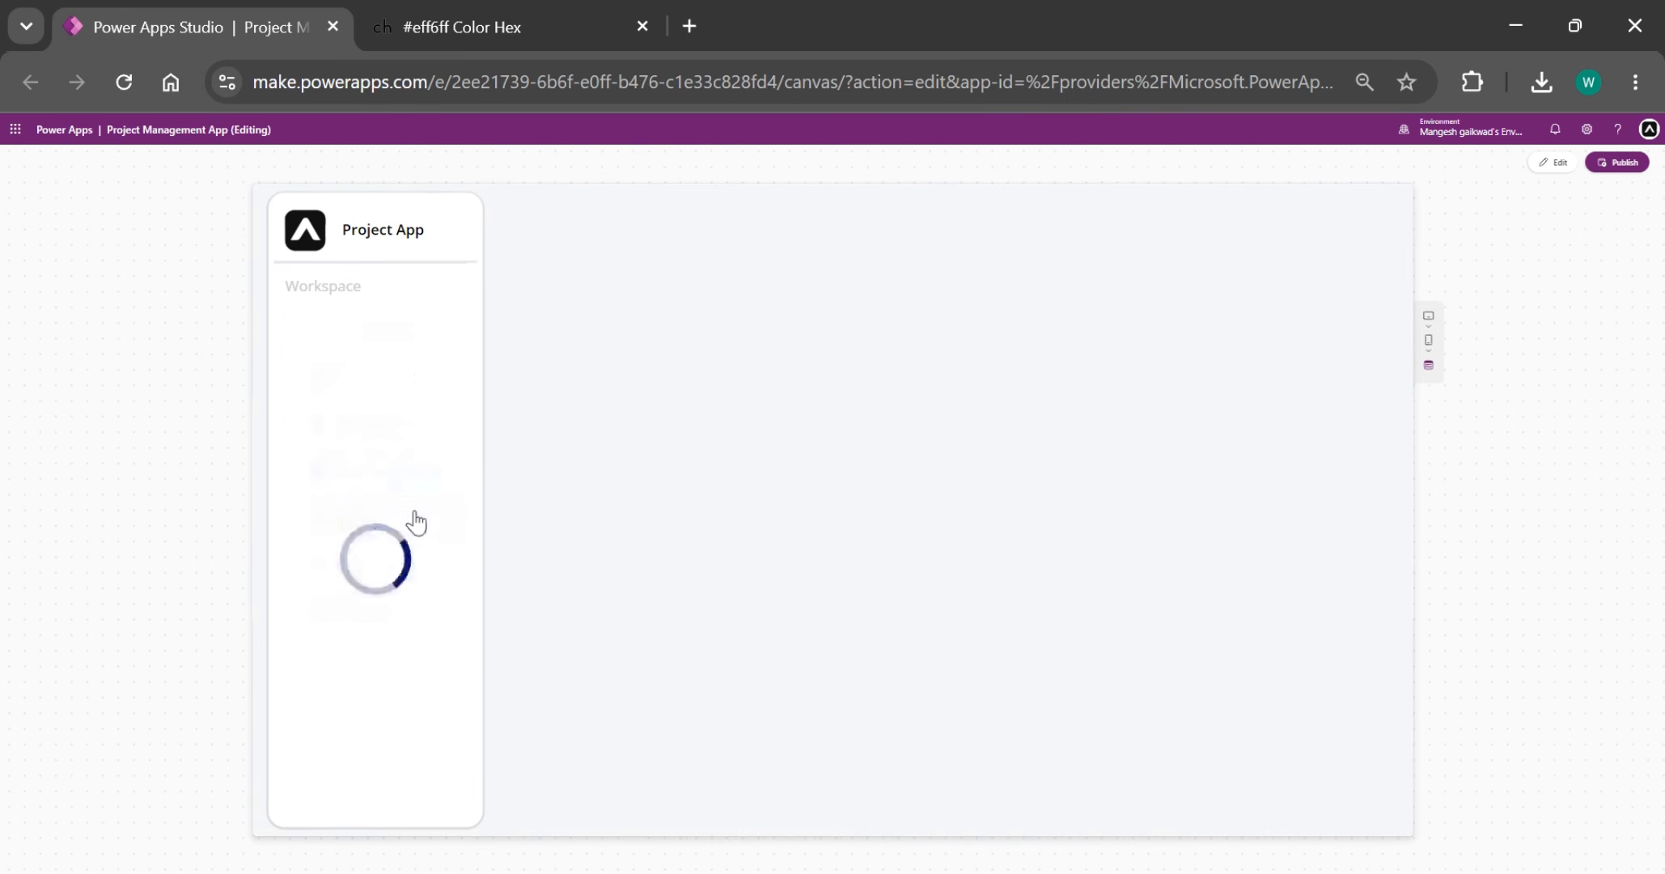
click(392, 568)
click(379, 616)
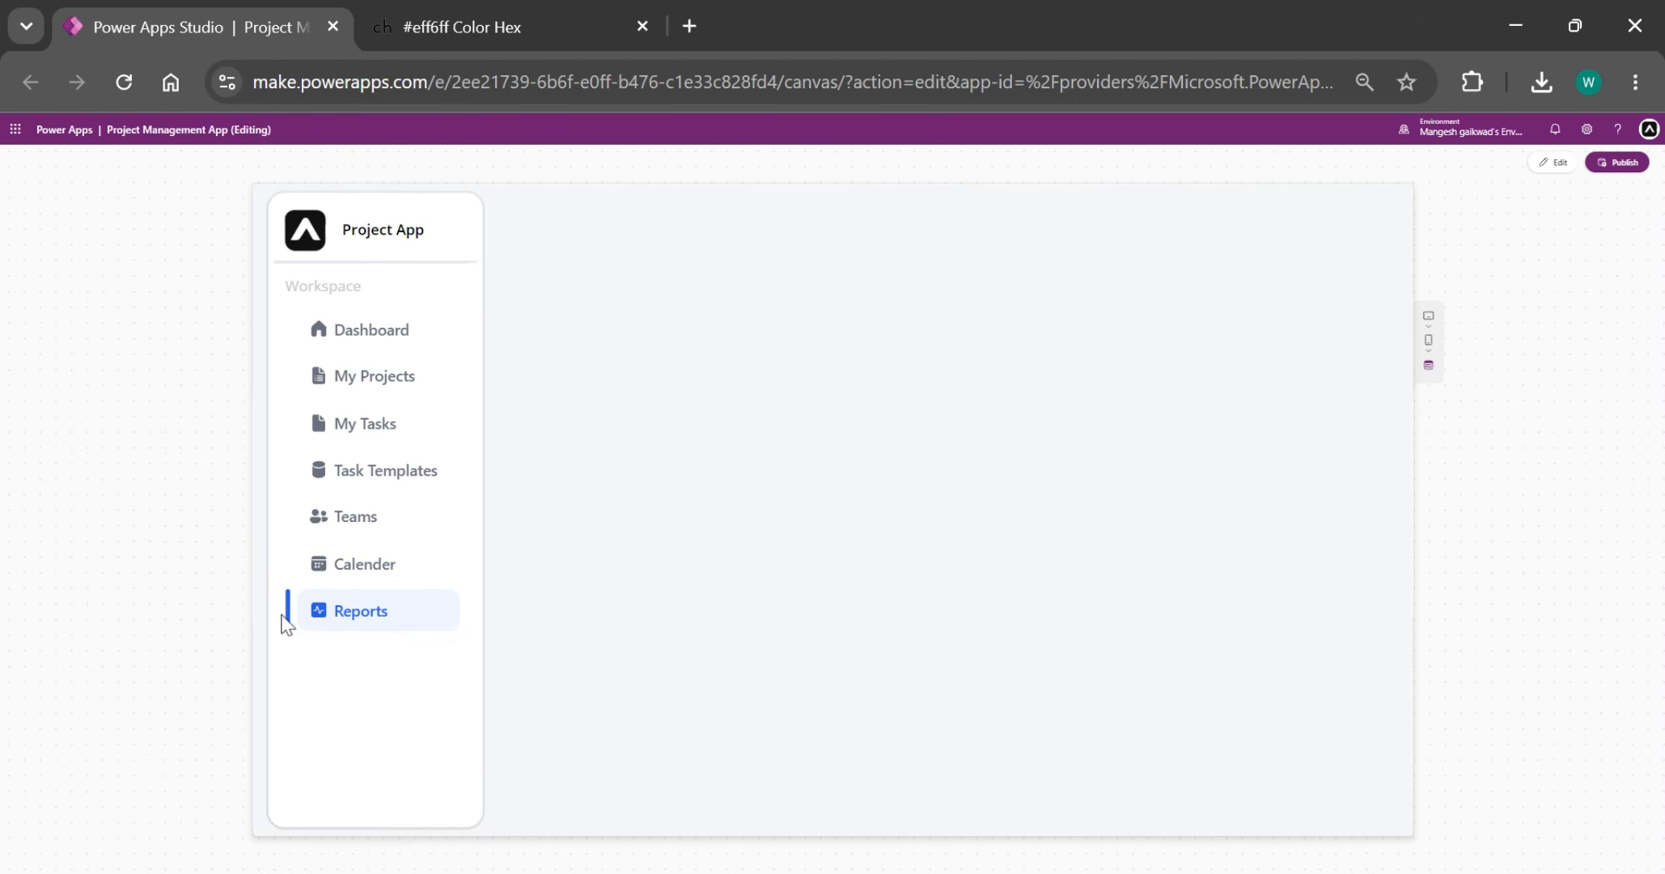
click(391, 342)
click(416, 431)
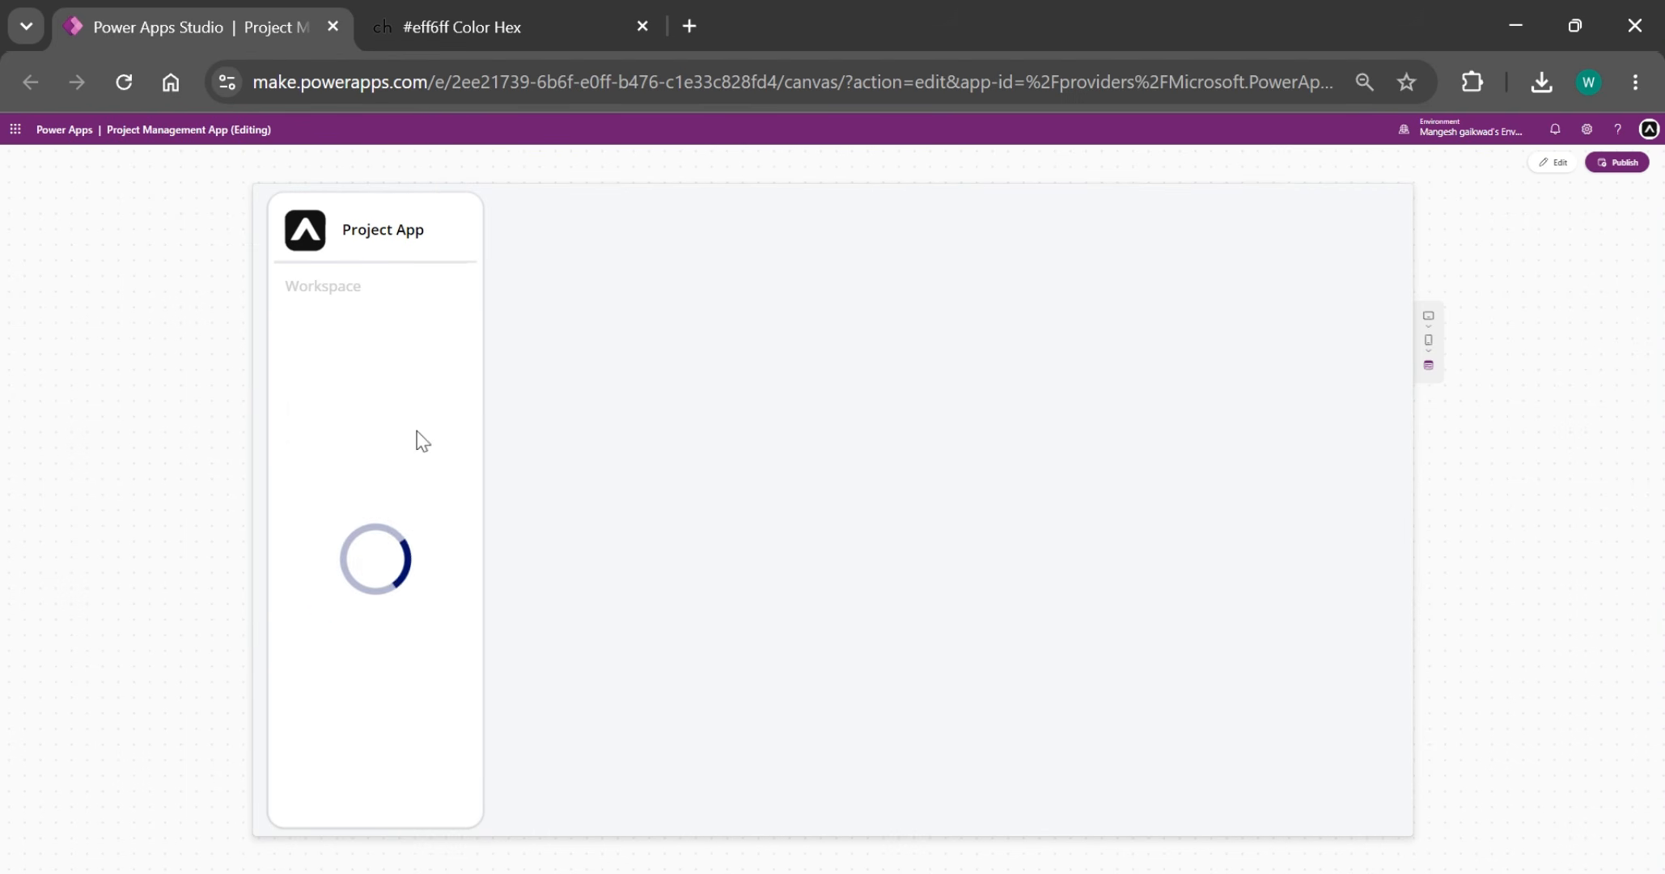